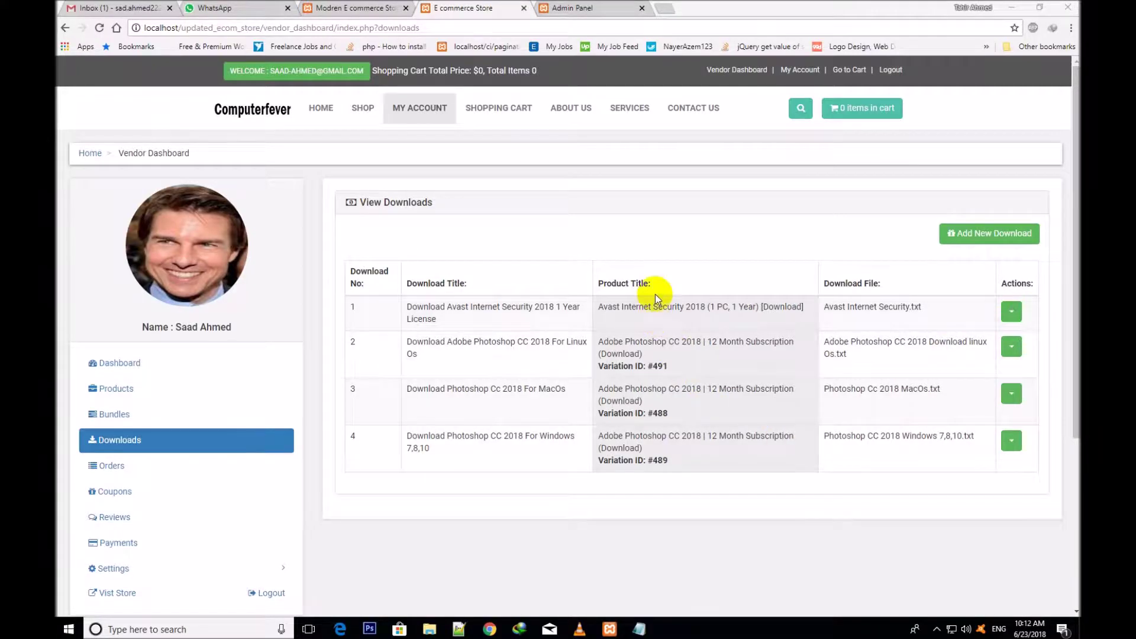
Look over the existing View Downloads heading and table
{"action": "left_click", "coordinate": [483, 266]}
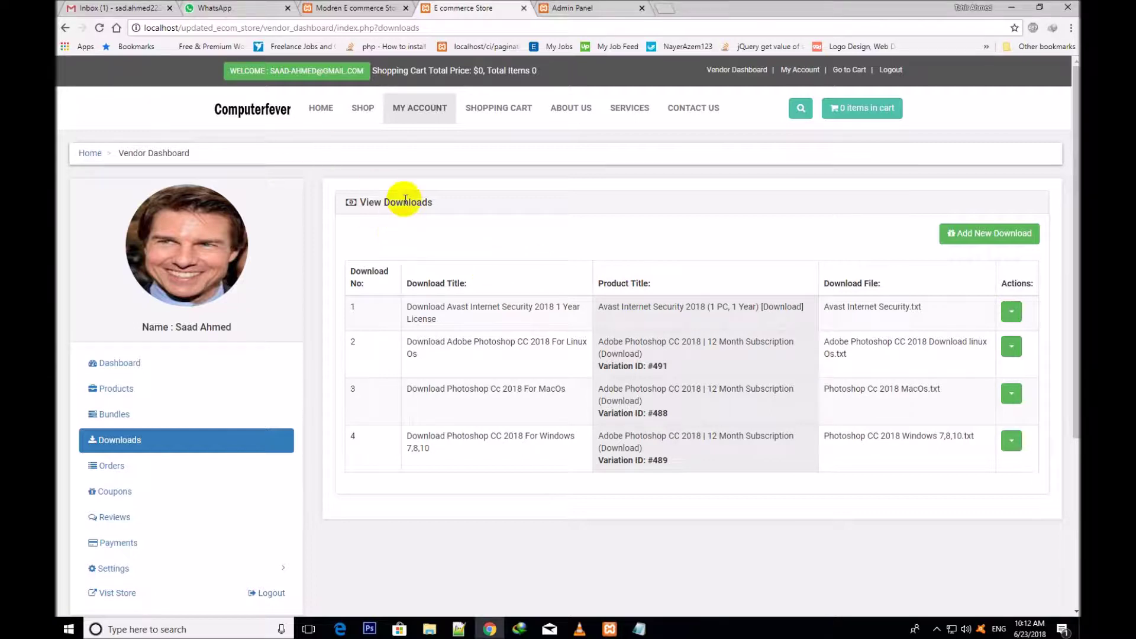
{"action": "left_click_drag", "start_coordinate": [404, 199], "coordinate": [349, 217]}
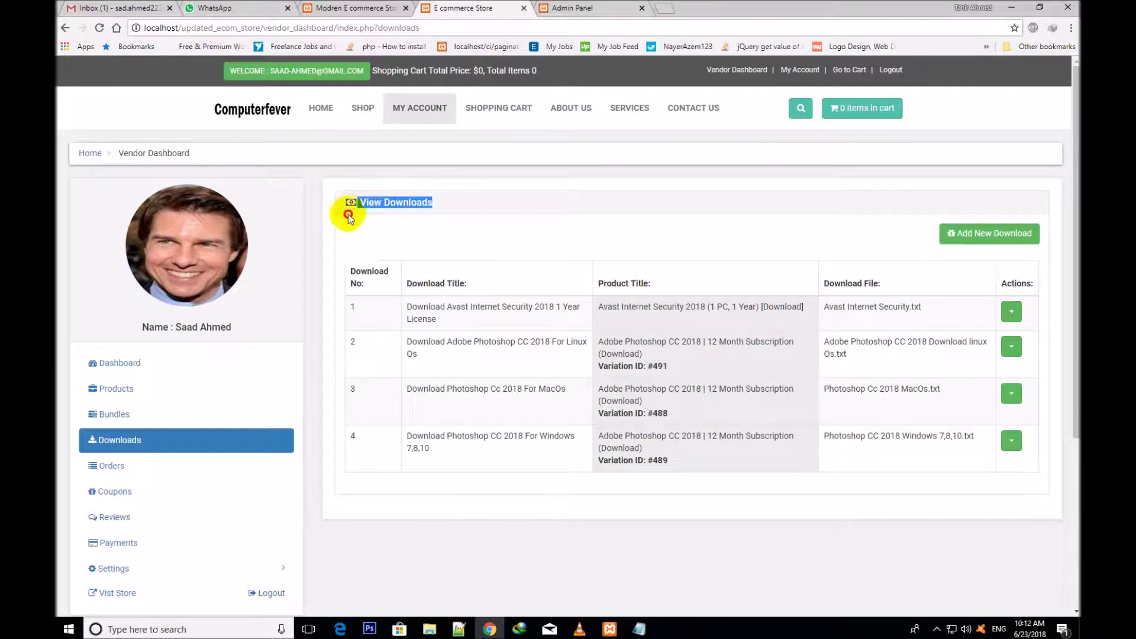
{"action": "left_click", "coordinate": [363, 212]}
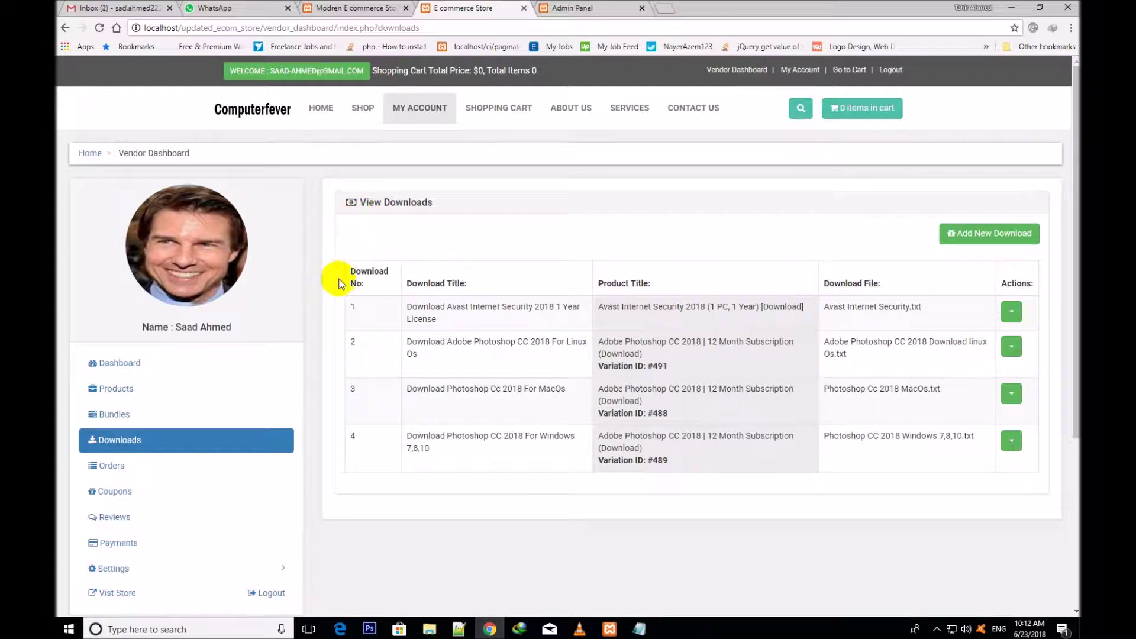
{"action": "left_click_drag", "start_coordinate": [339, 280], "coordinate": [1004, 452]}
{"action": "left_click", "coordinate": [905, 470]}
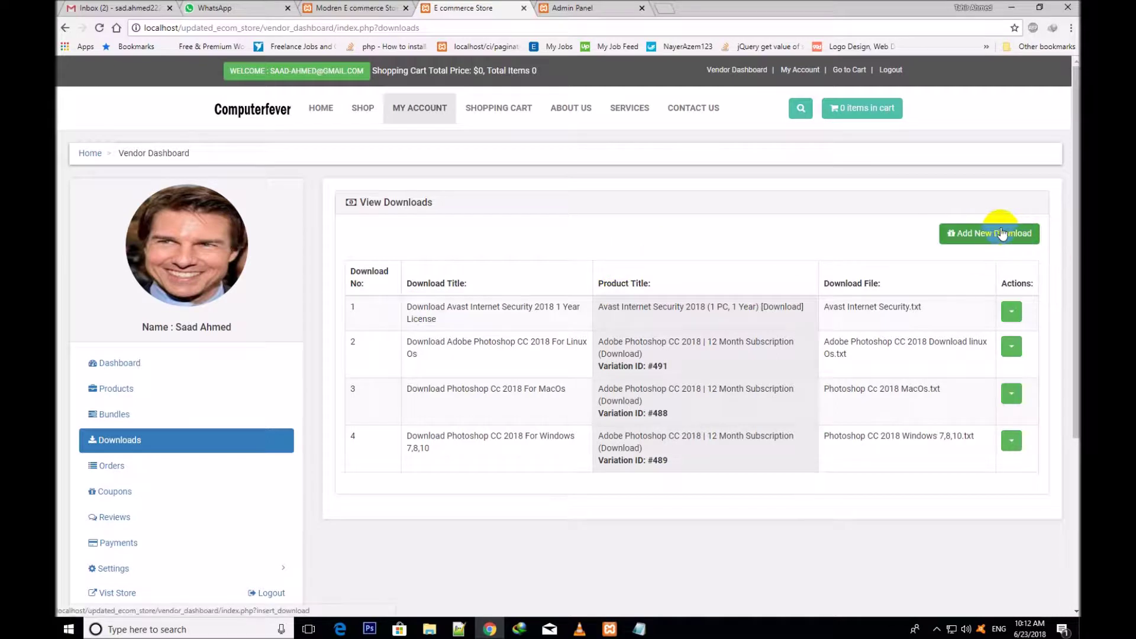
Start a new download titled 'Microsoft Office Professional 2016 Download', copying the title from Notepad
{"action": "left_click", "coordinate": [977, 235]}
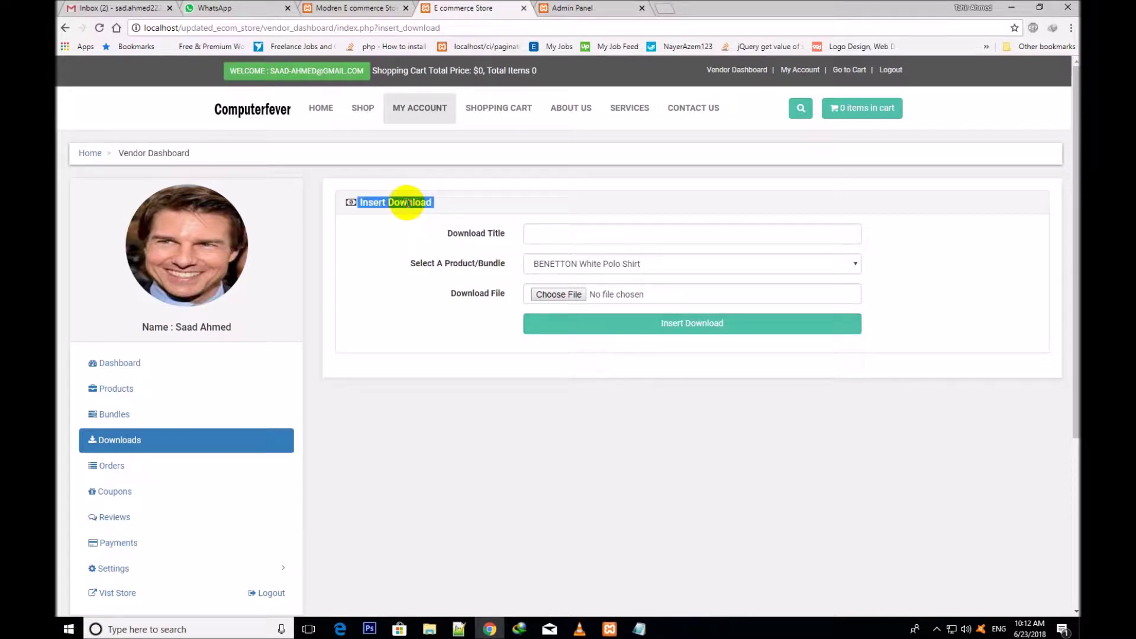
{"action": "left_click", "coordinate": [575, 226]}
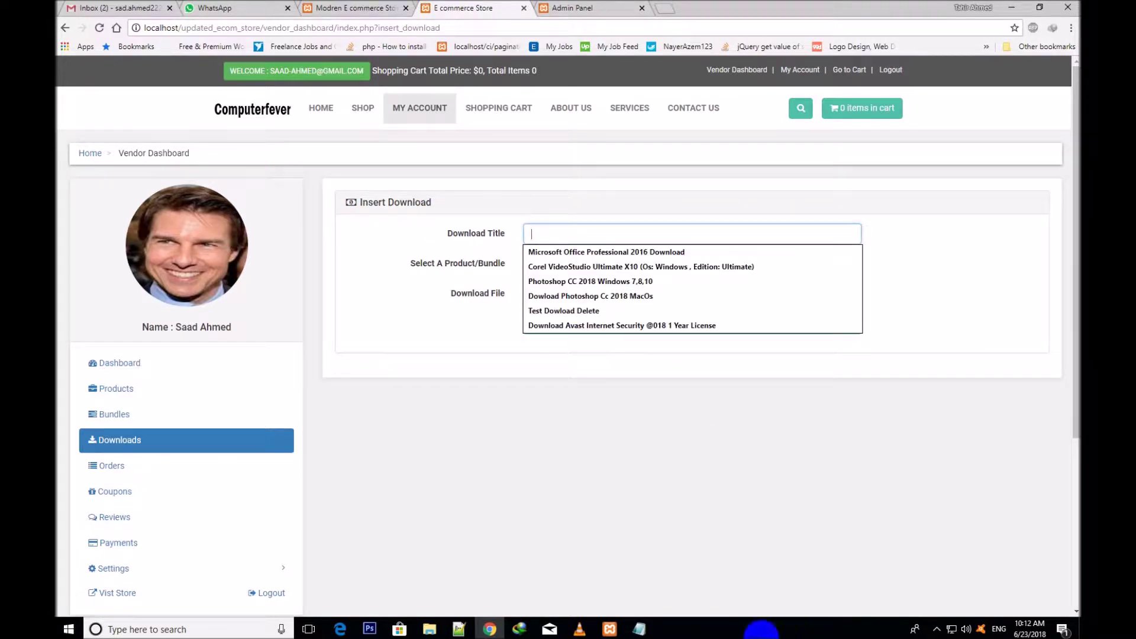
{"action": "left_click", "coordinate": [639, 629]}
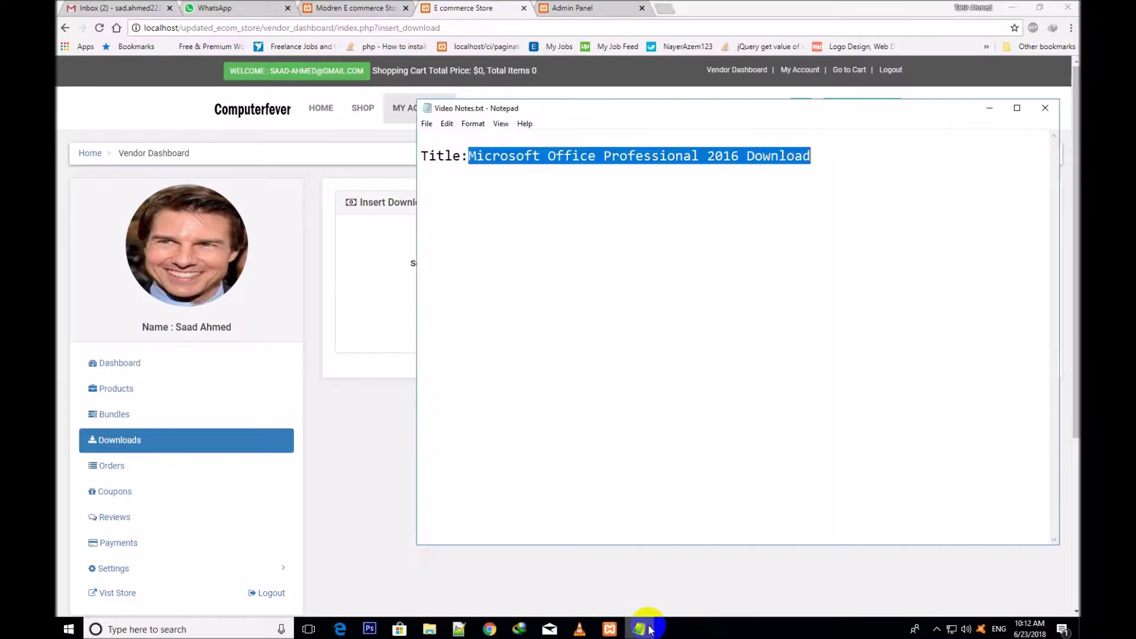
{"action": "right_click", "coordinate": [556, 165]}
{"action": "left_click", "coordinate": [589, 202]}
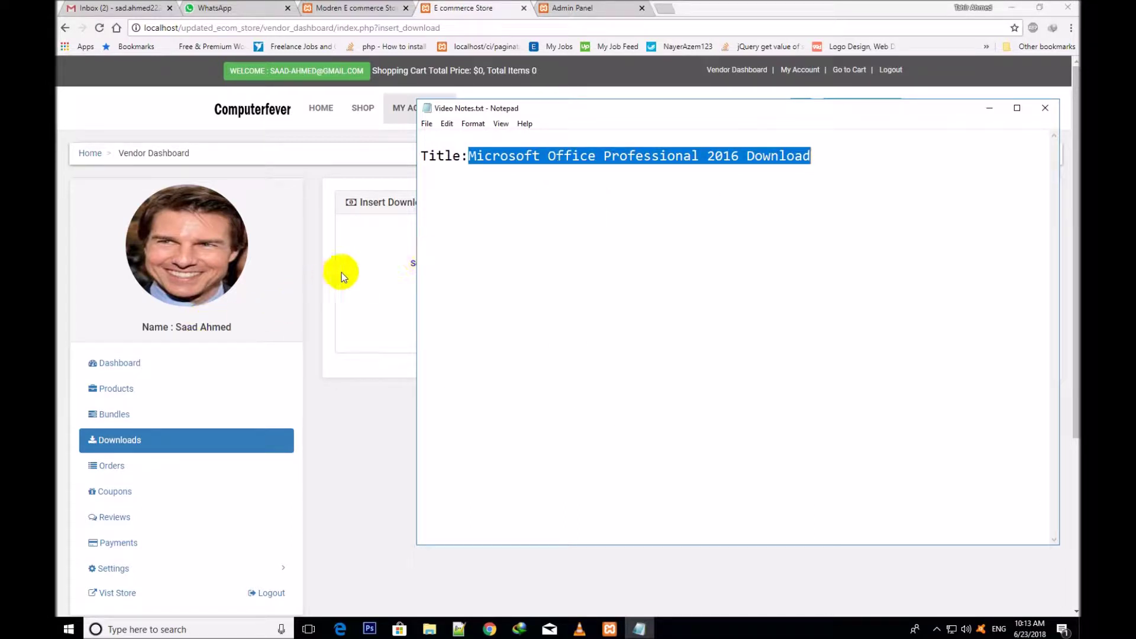
{"action": "left_click", "coordinate": [342, 273]}
{"action": "left_click", "coordinate": [579, 229]}
{"action": "key", "text": "ctrl+v"}
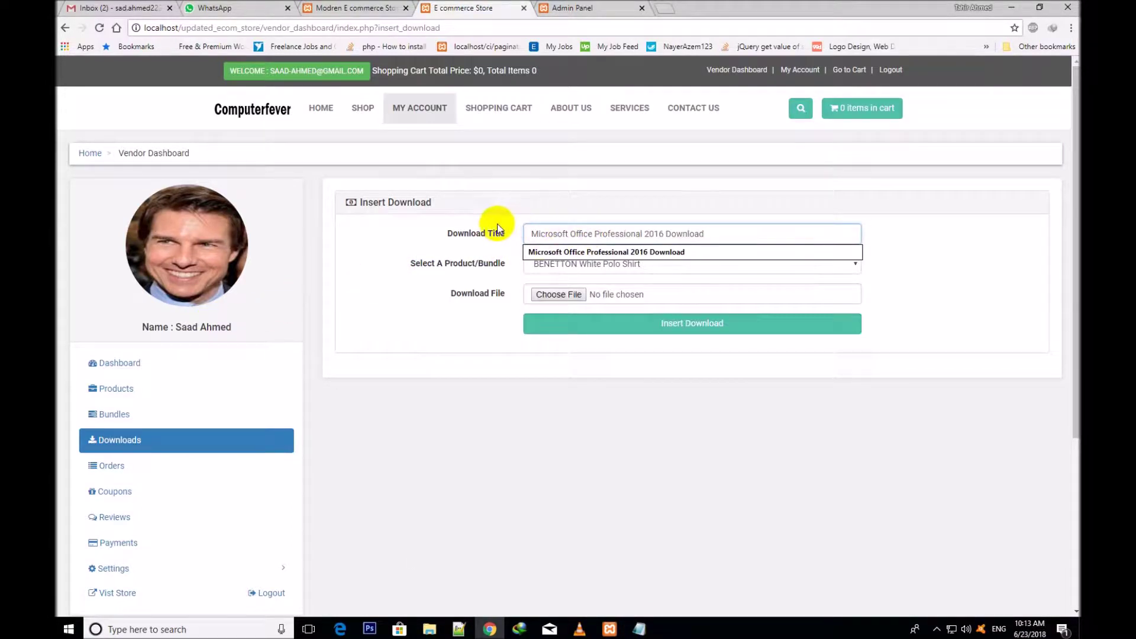
{"action": "left_click", "coordinate": [546, 252]}
Link the download to Microsoft Office Professional 2016 and open the products list in a new tab
{"action": "left_click", "coordinate": [573, 273]}
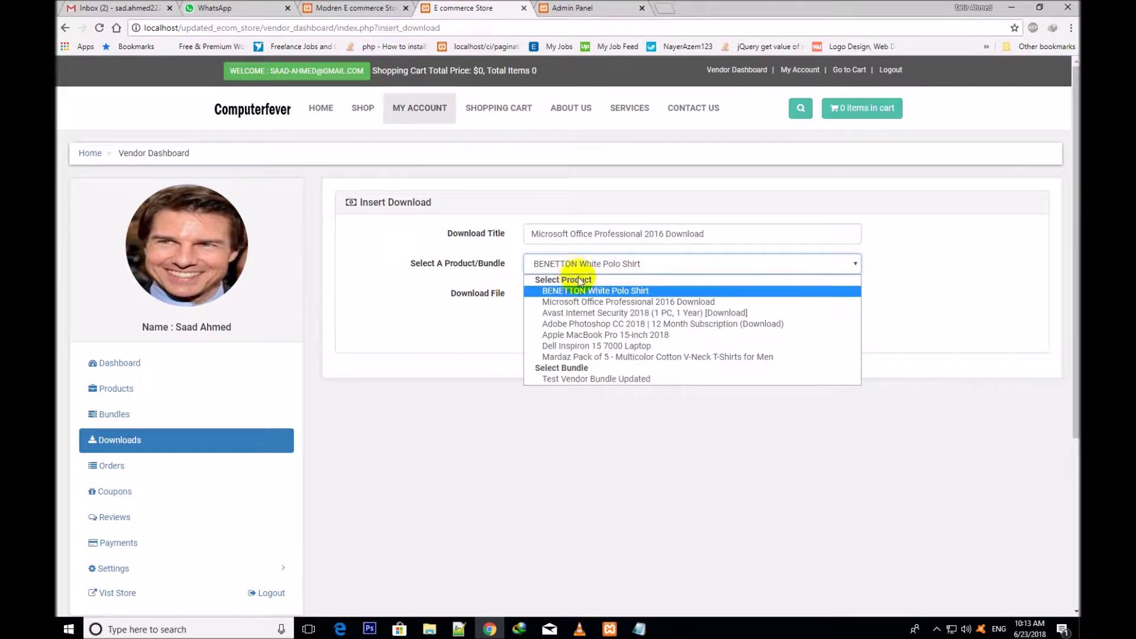
{"action": "left_click", "coordinate": [615, 303]}
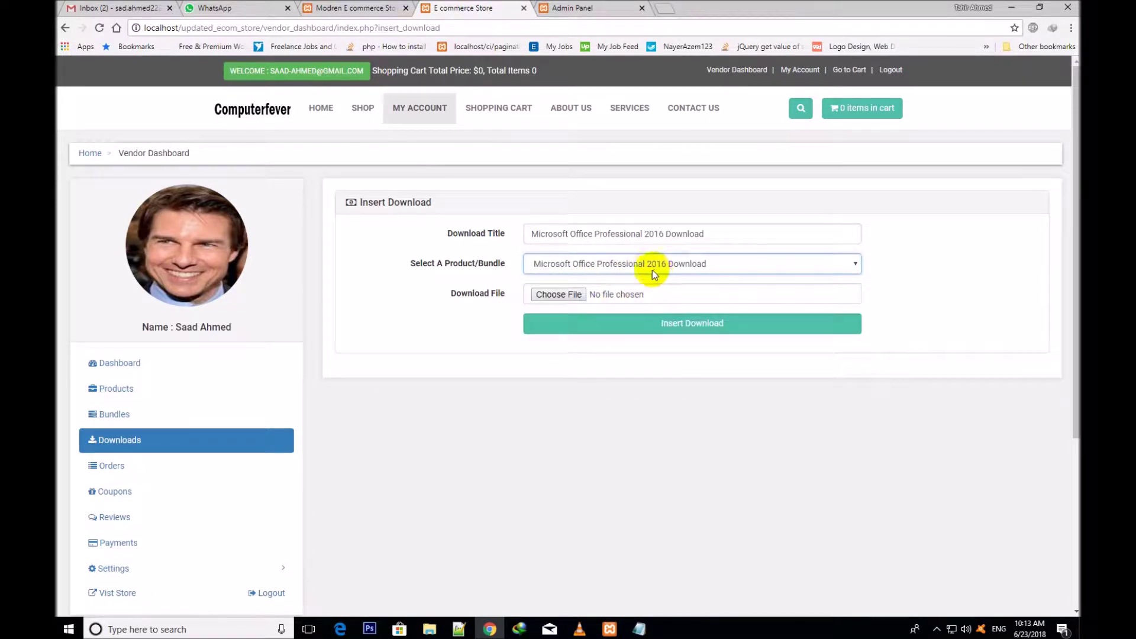
{"action": "left_click", "coordinate": [452, 337]}
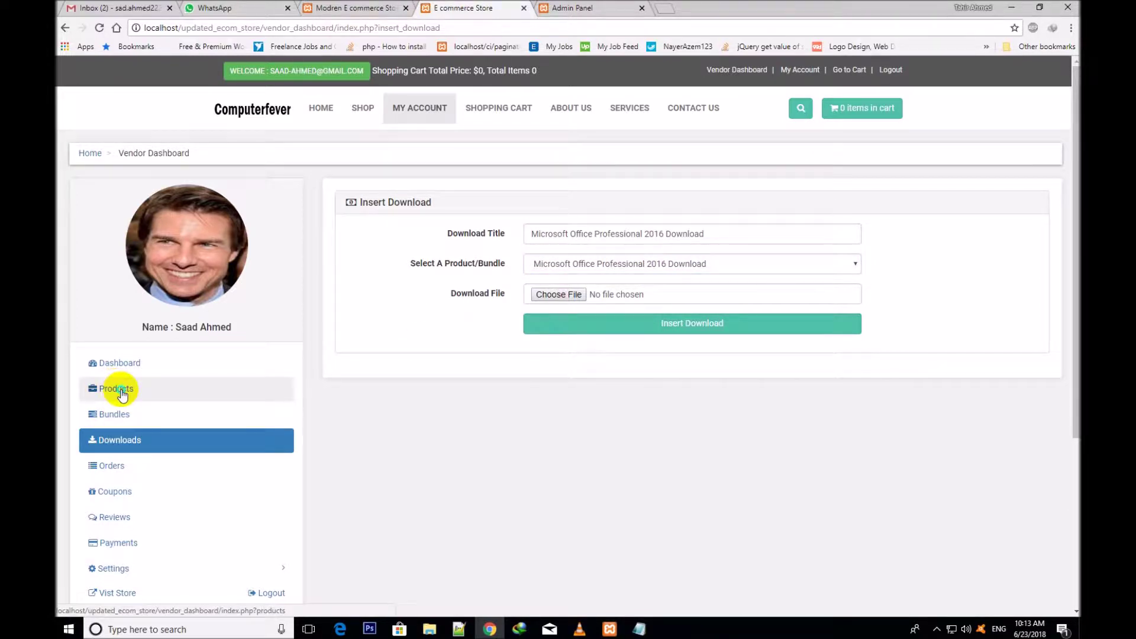
{"action": "right_click", "coordinate": [122, 394]}
{"action": "left_click", "coordinate": [149, 398]}
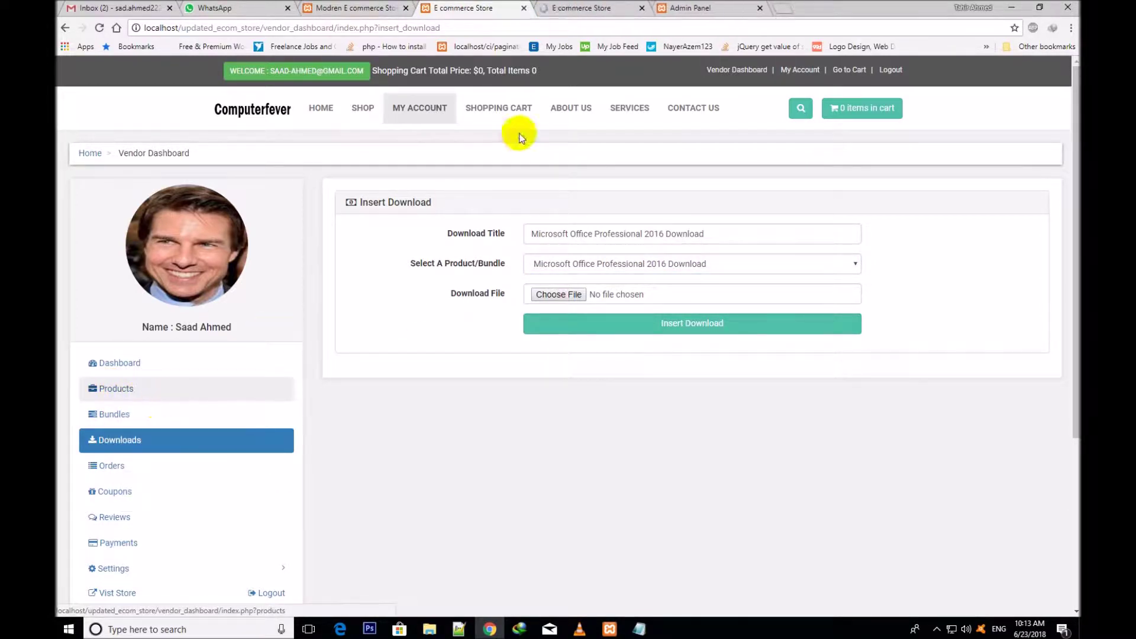
{"action": "left_click", "coordinate": [583, 7]}
{"action": "left_click_drag", "start_coordinate": [583, 6], "coordinate": [456, 3]}
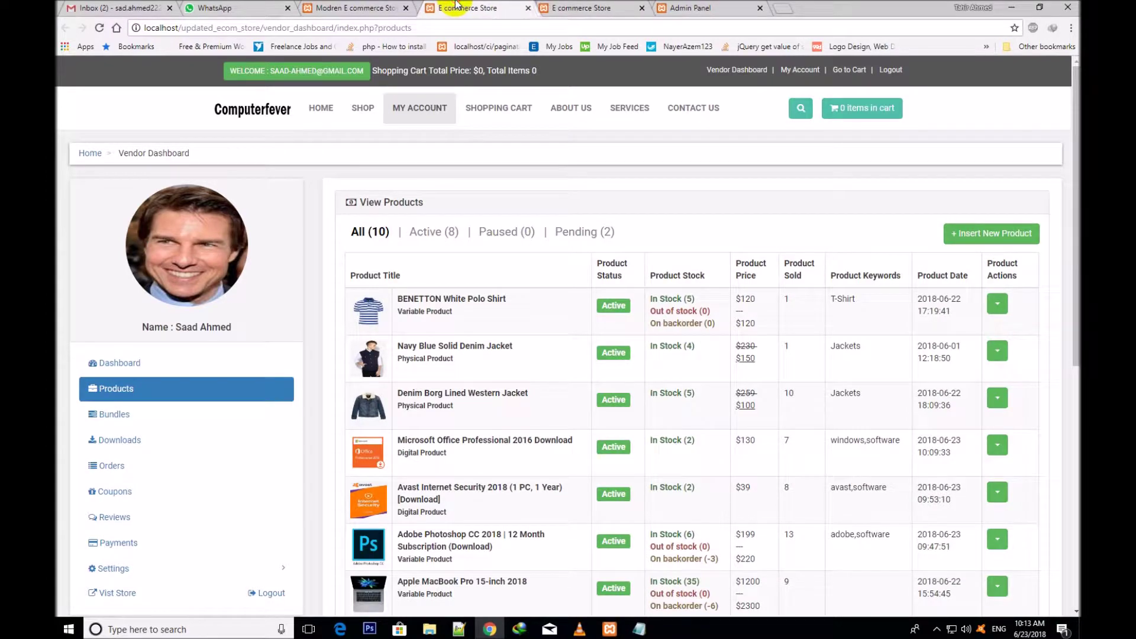
{"action": "scroll", "coordinate": [575, 384], "scroll_direction": "down", "scroll_amount": 2}
{"action": "left_click", "coordinate": [579, 353]}
{"action": "left_click_drag", "start_coordinate": [573, 347], "coordinate": [427, 362]}
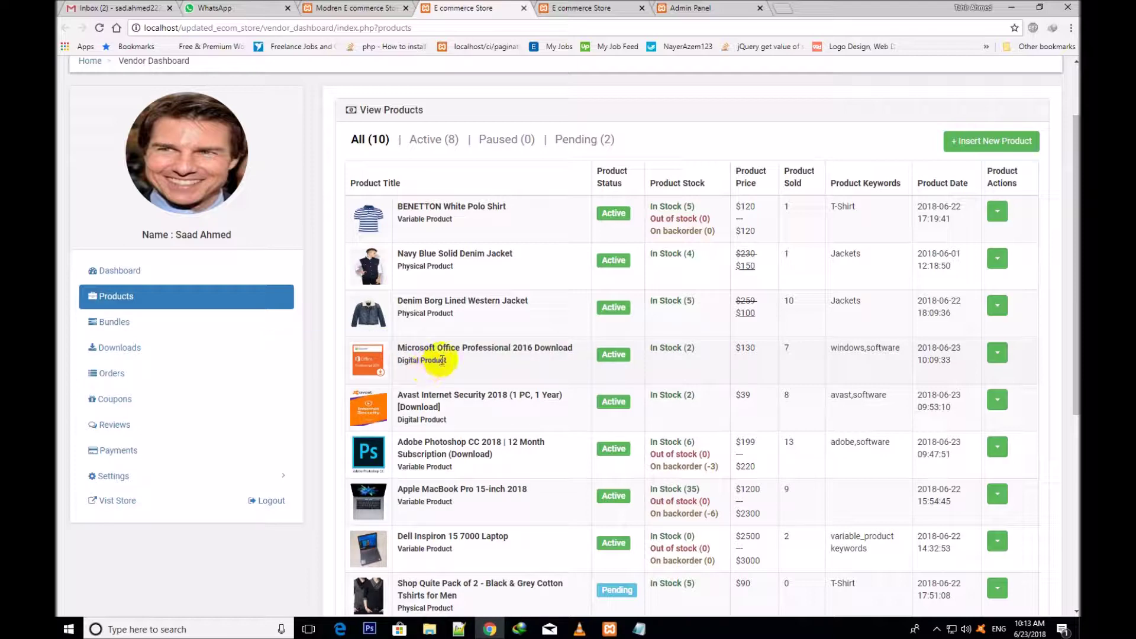
{"action": "triple_click", "coordinate": [439, 362]}
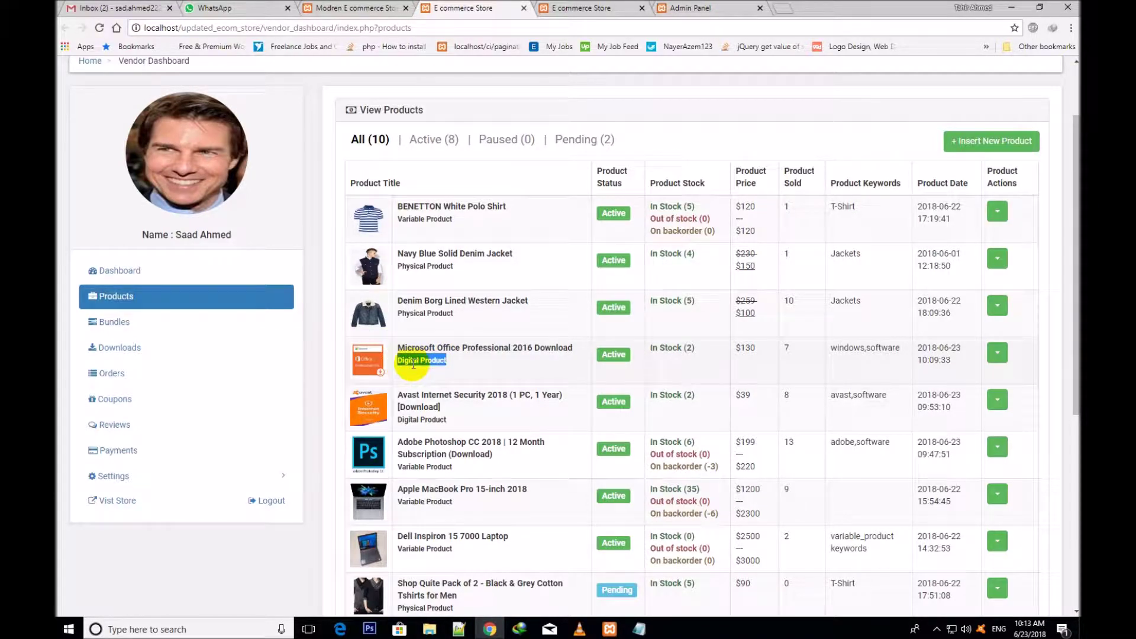
{"action": "left_click", "coordinate": [577, 7]}
Switch the download's linked product to Dell Inspiron 15 7000 Laptop
{"action": "left_click", "coordinate": [548, 264]}
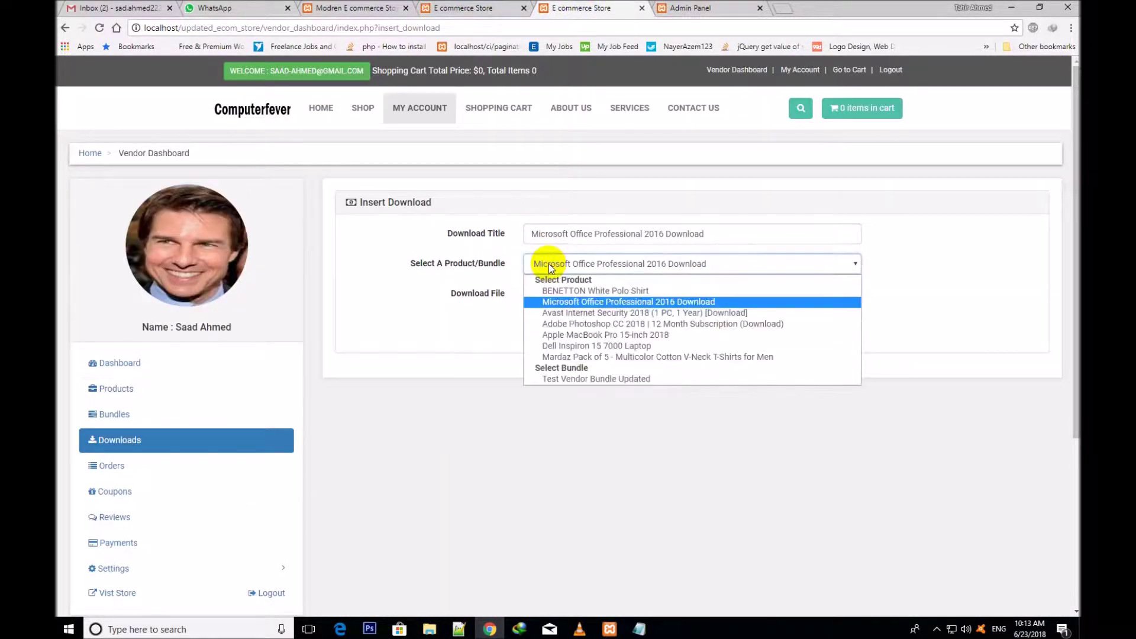
{"action": "left_click", "coordinate": [440, 269]}
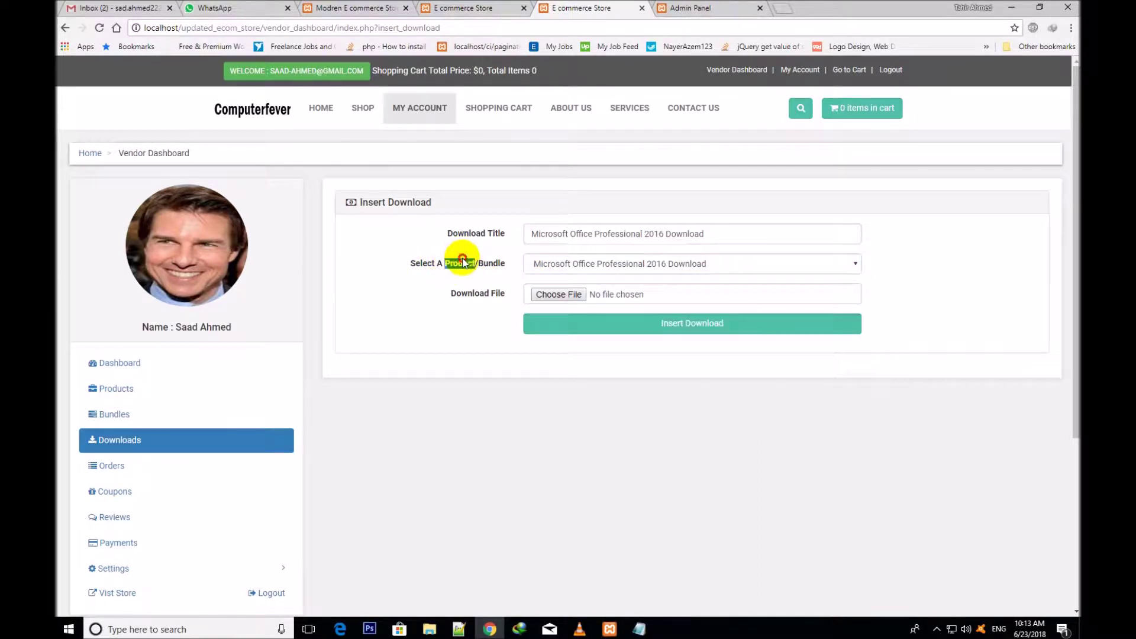
{"action": "triple_click", "coordinate": [450, 264]}
{"action": "left_click", "coordinate": [584, 265]}
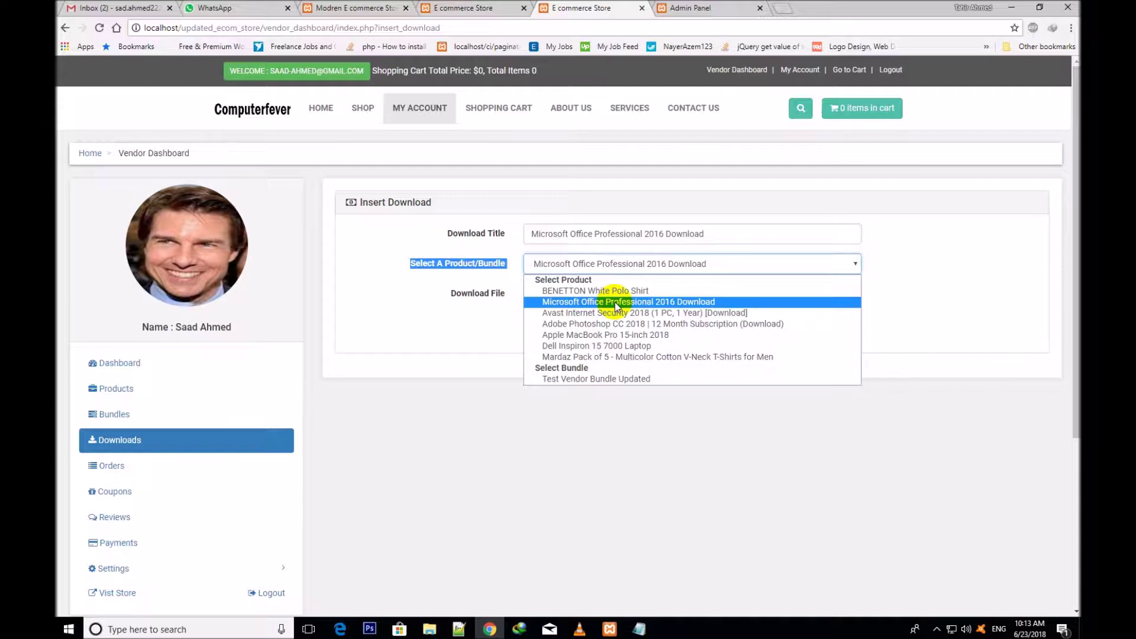
{"action": "left_click", "coordinate": [436, 286]}
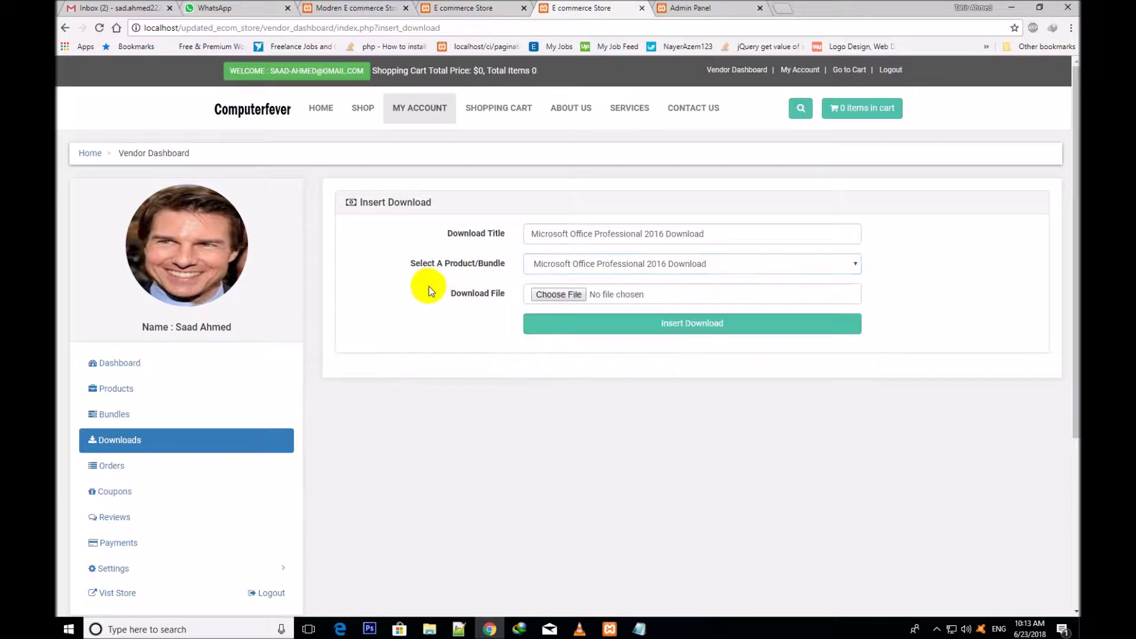
{"action": "left_click", "coordinate": [566, 271]}
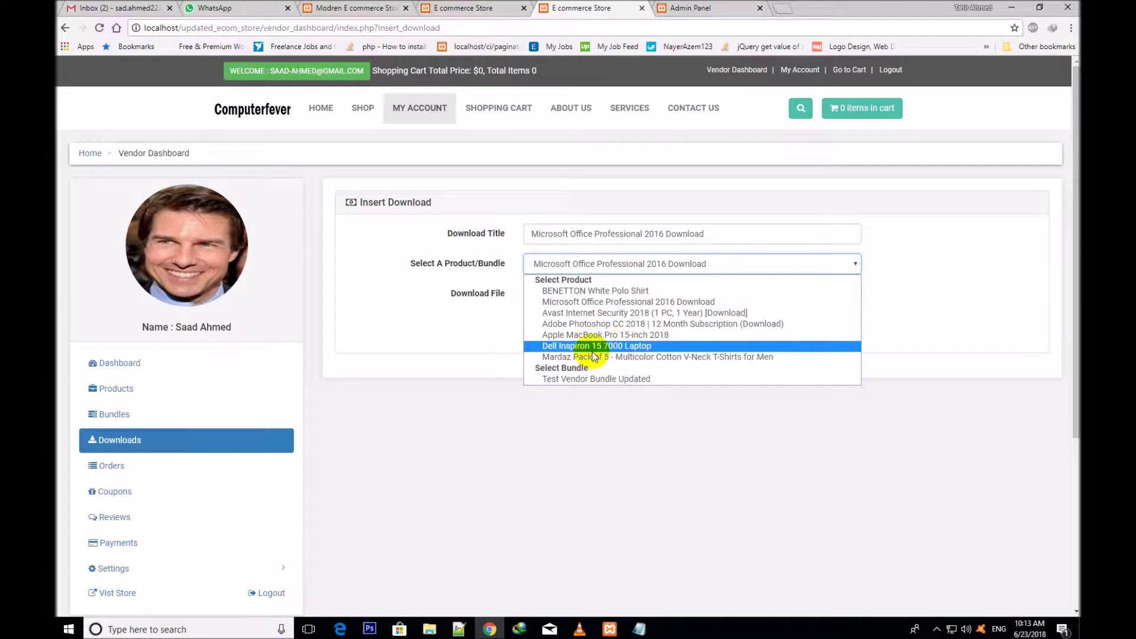
{"action": "left_click", "coordinate": [606, 349]}
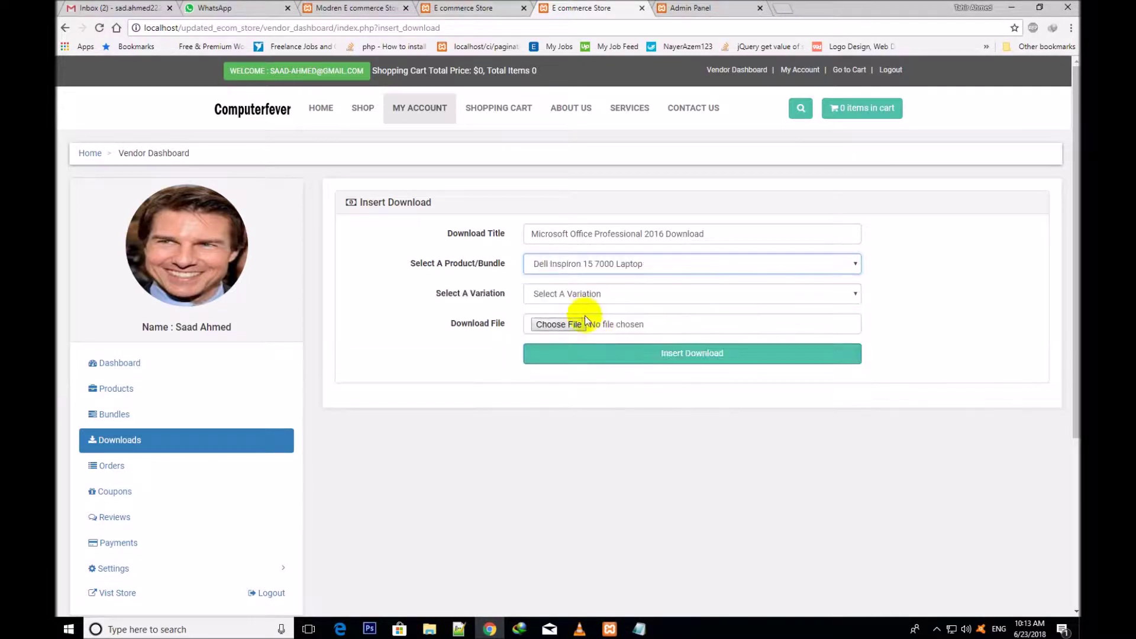
Look over the laptop's available variations without choosing one
{"action": "triple_click", "coordinate": [474, 295]}
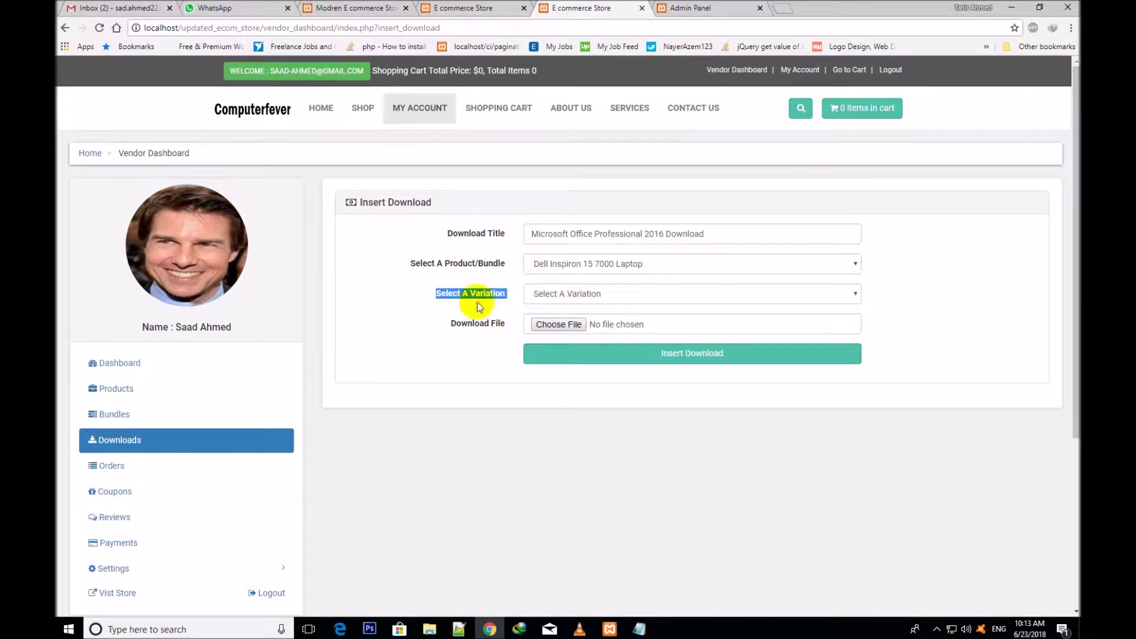
{"action": "left_click", "coordinate": [464, 295]}
{"action": "left_click", "coordinate": [573, 295]}
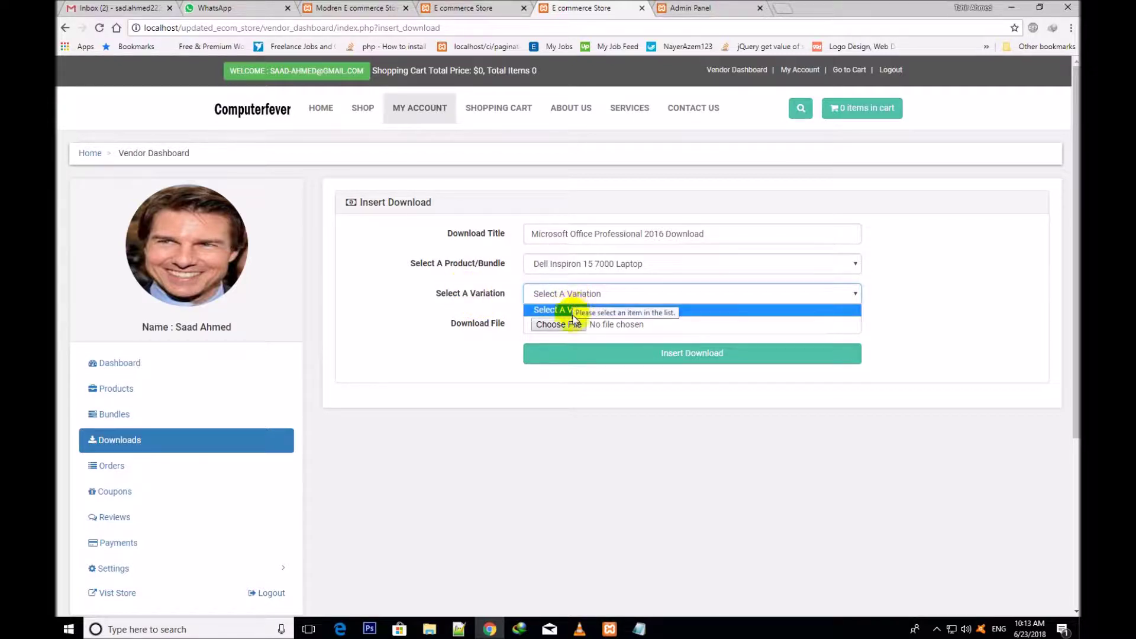
{"action": "left_click", "coordinate": [547, 300]}
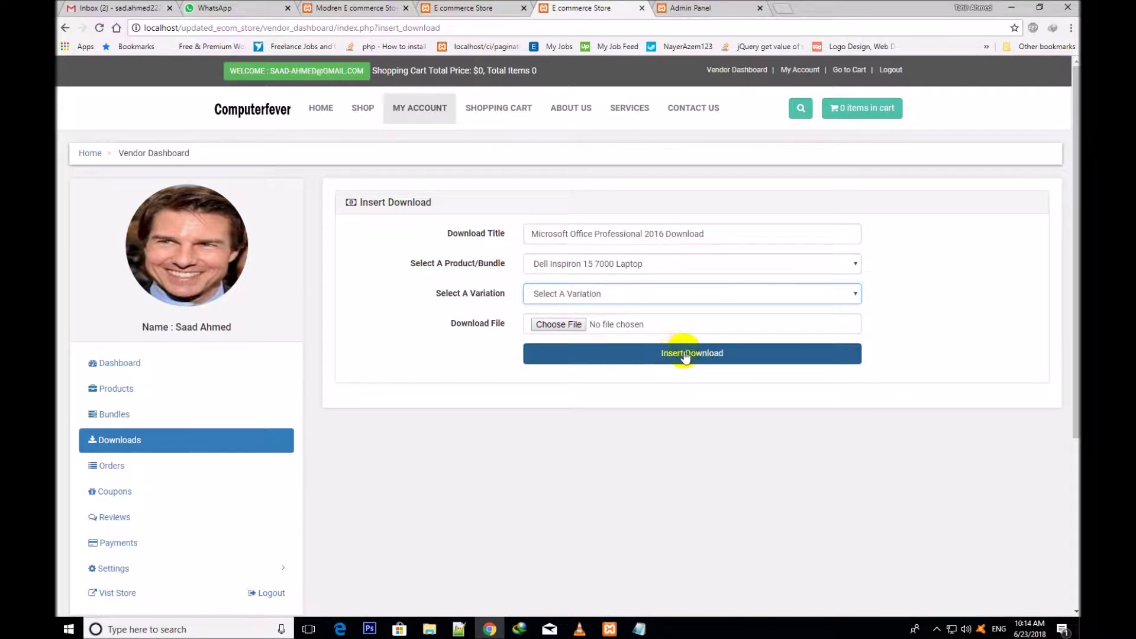
Recheck the laptop's variations, then relink the download to Microsoft Office Professional 2016
{"action": "left_click", "coordinate": [592, 266]}
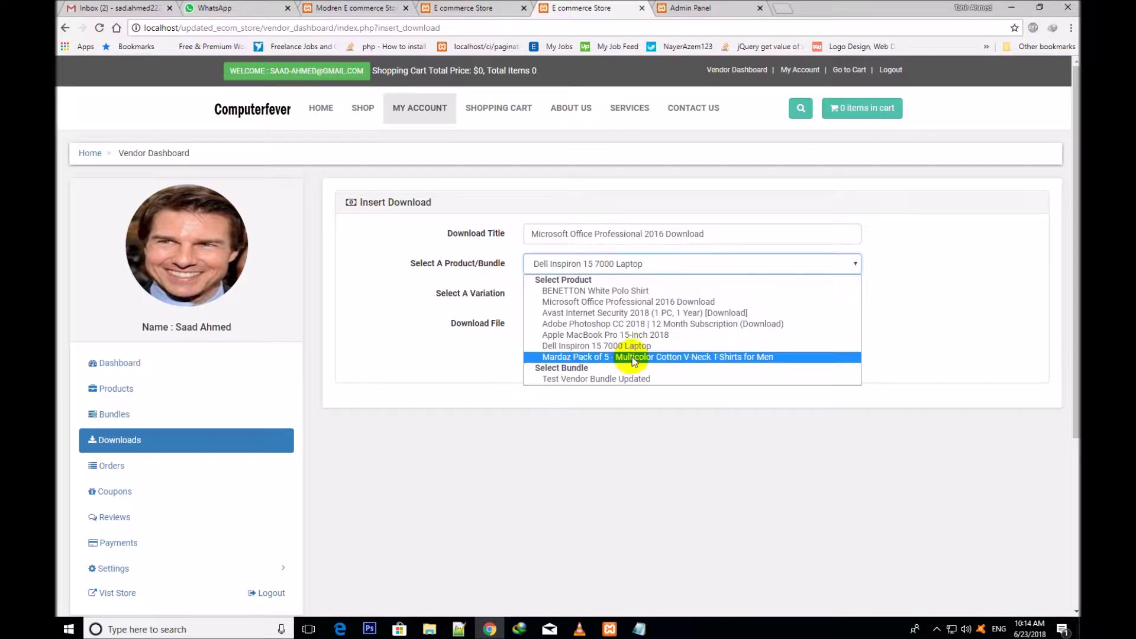
{"action": "left_click", "coordinate": [412, 298]}
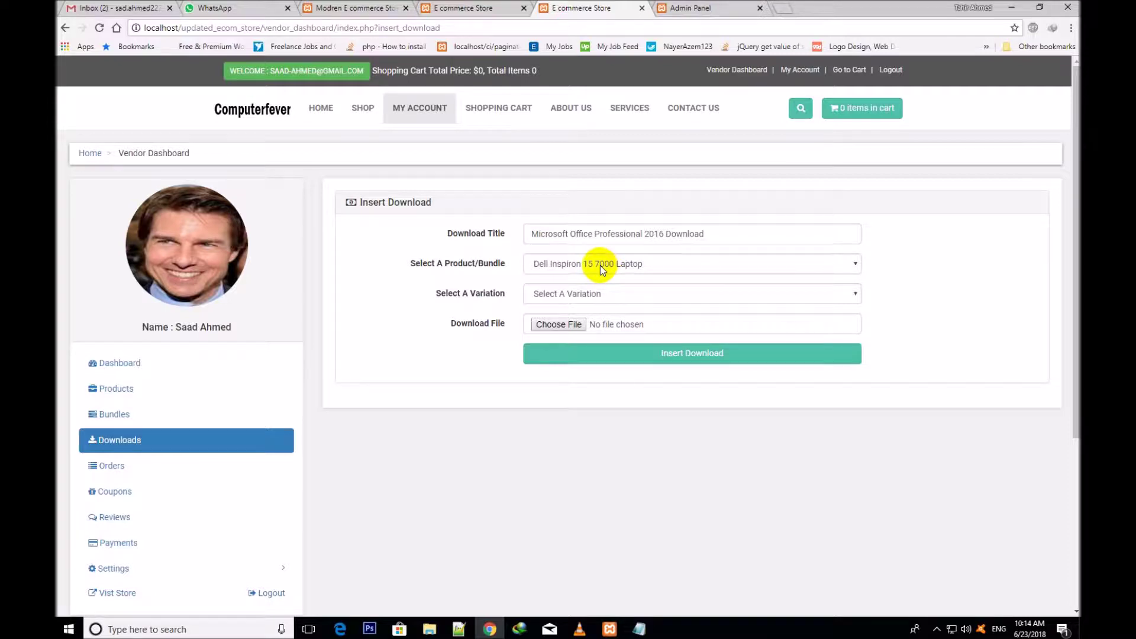
{"action": "left_click", "coordinate": [561, 296]}
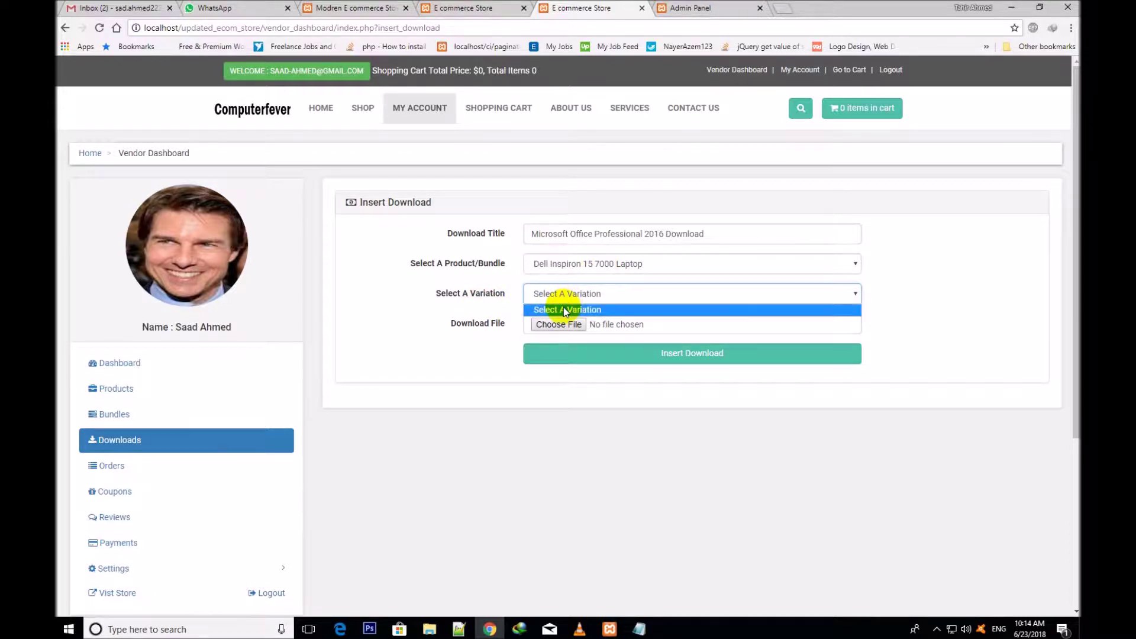
{"action": "left_click", "coordinate": [591, 267]}
{"action": "left_click", "coordinate": [603, 299]}
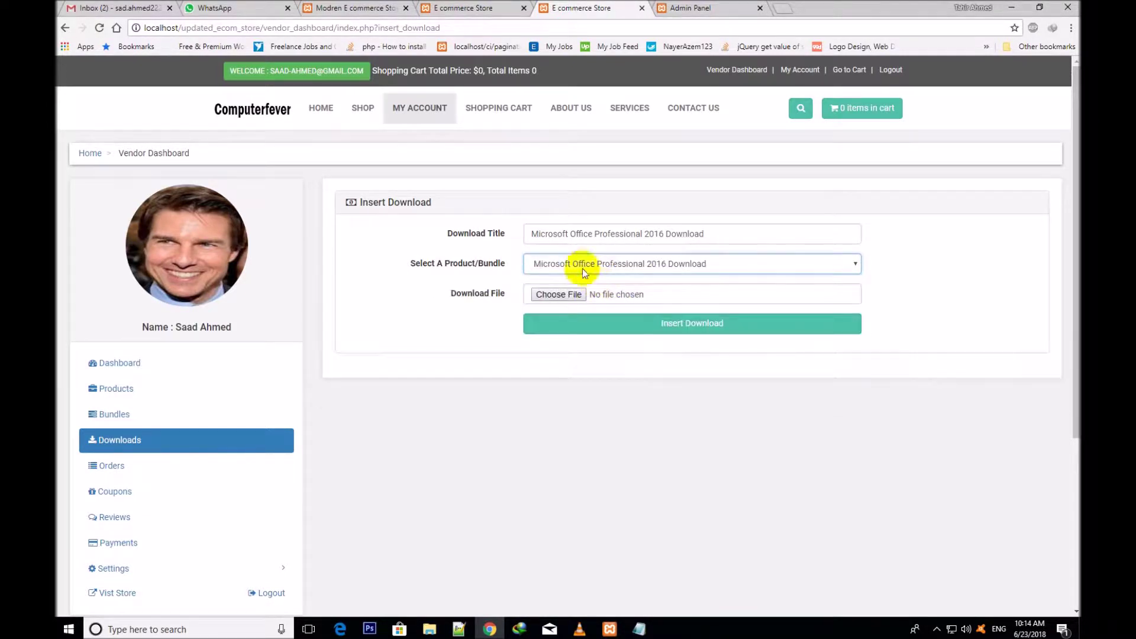
Attach Office Professional 2016 Download.txt, insert the download, and dismiss the success message
{"action": "left_click", "coordinate": [648, 425]}
{"action": "left_click", "coordinate": [555, 296]}
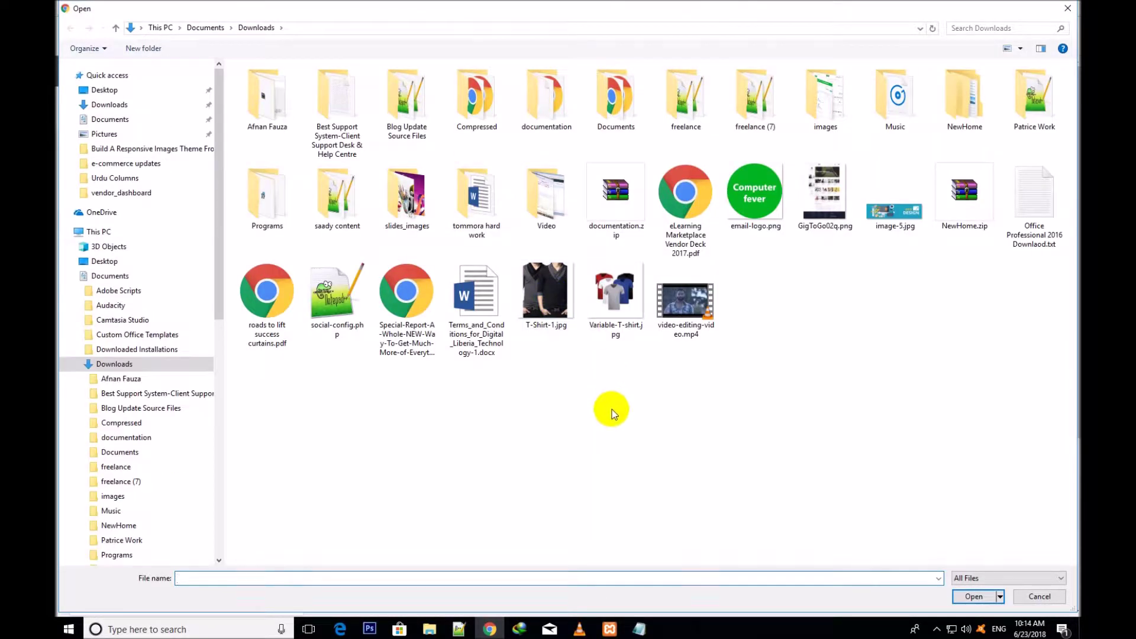
{"action": "left_click", "coordinate": [1040, 211]}
{"action": "double_click", "coordinate": [1043, 214]}
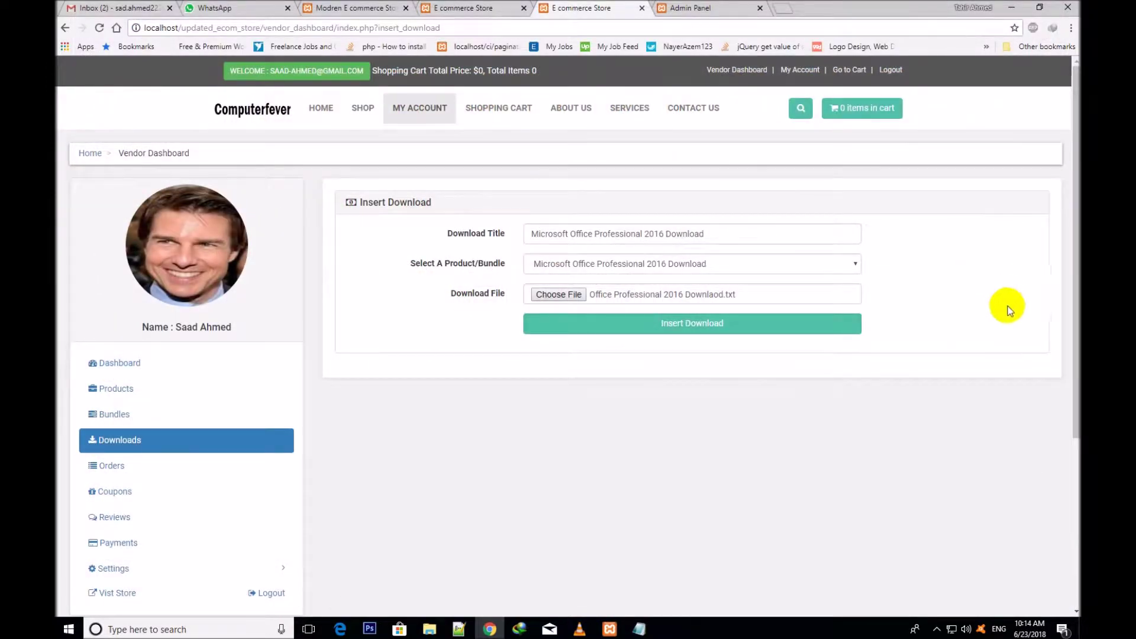
{"action": "left_click", "coordinate": [662, 326]}
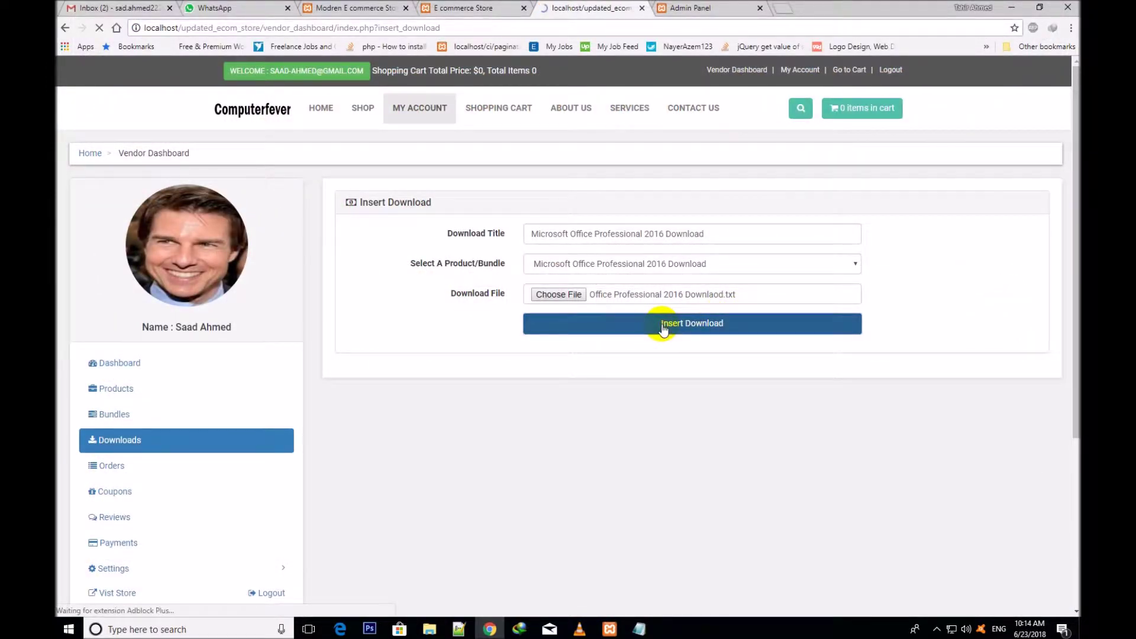
{"action": "triple_click", "coordinate": [520, 72]}
{"action": "left_click", "coordinate": [512, 73]}
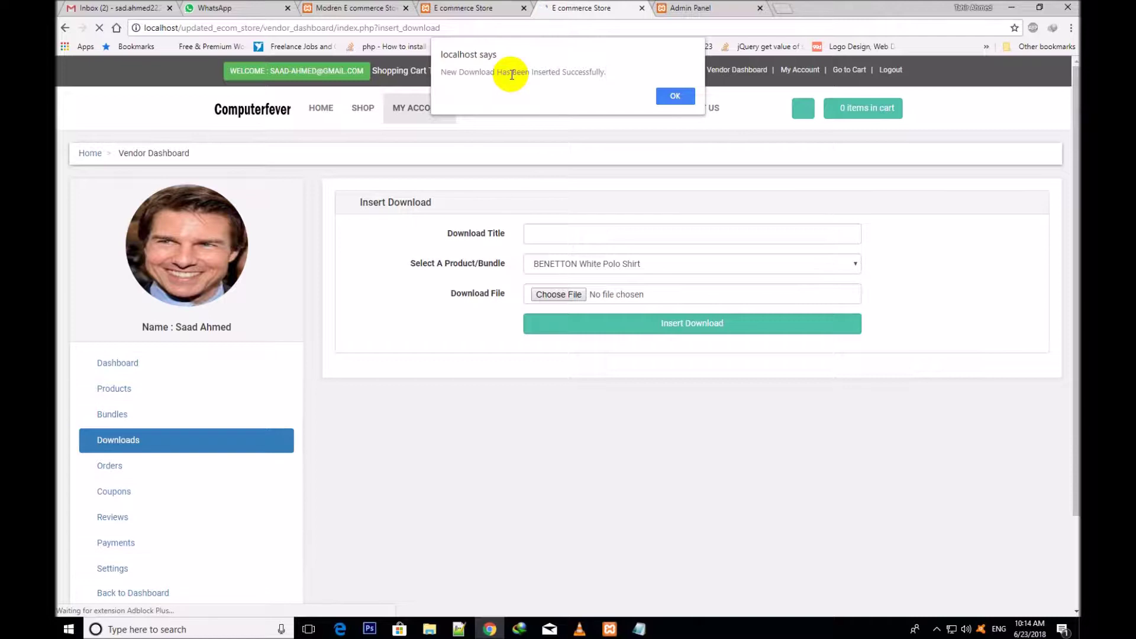
{"action": "left_click", "coordinate": [674, 96]}
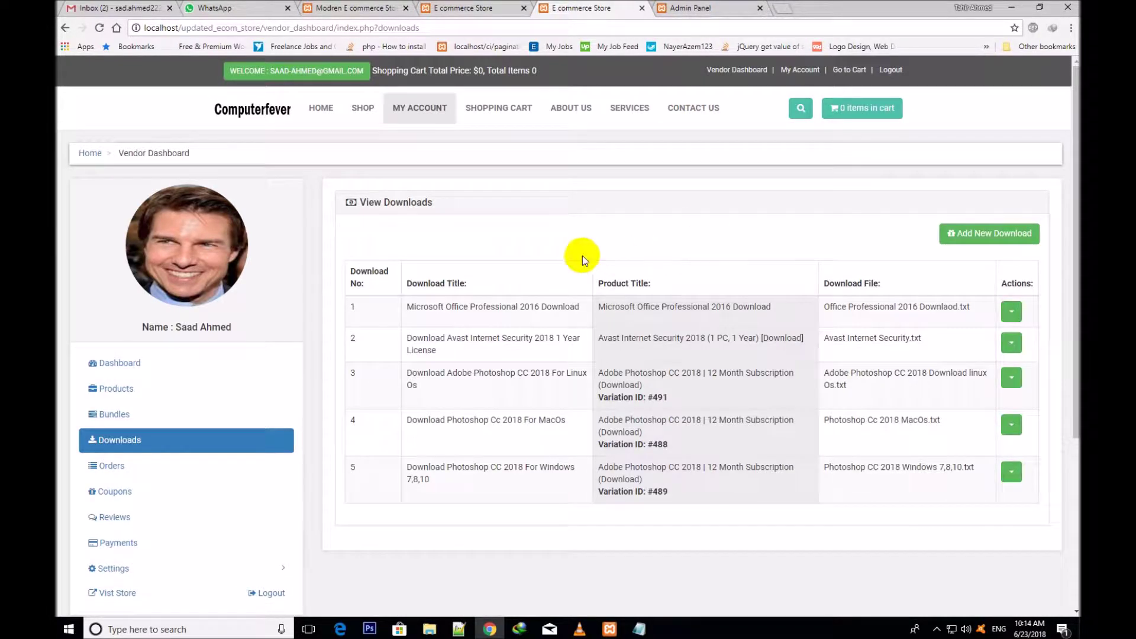
Inspect the first download row and its Actions menu without using it
{"action": "triple_click", "coordinate": [495, 307]}
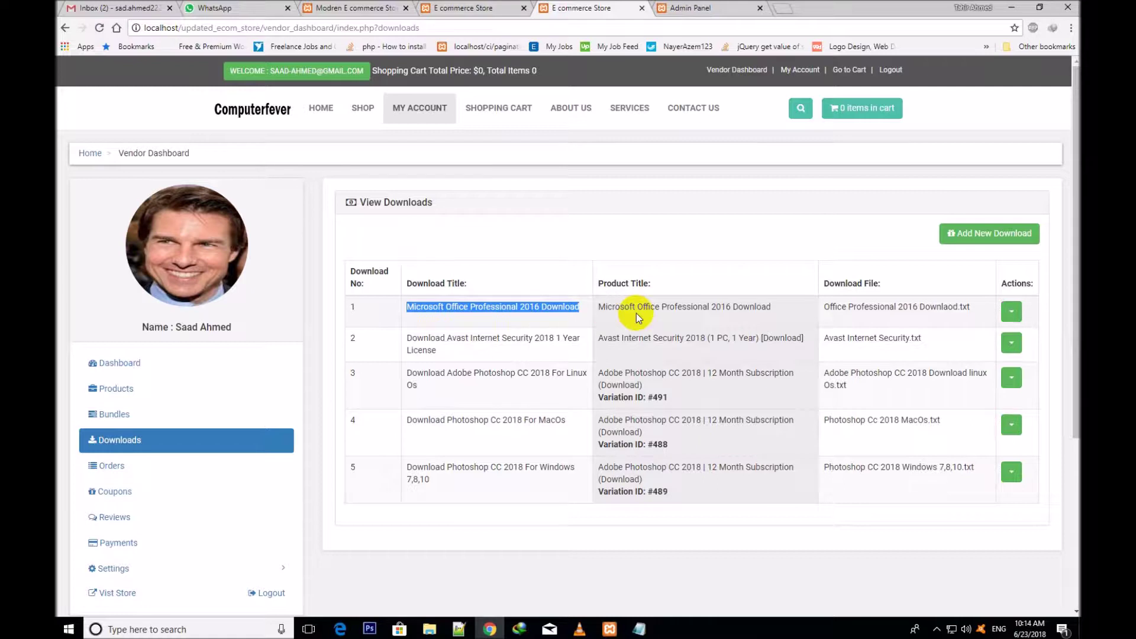
{"action": "triple_click", "coordinate": [685, 317]}
{"action": "left_click", "coordinate": [687, 317]}
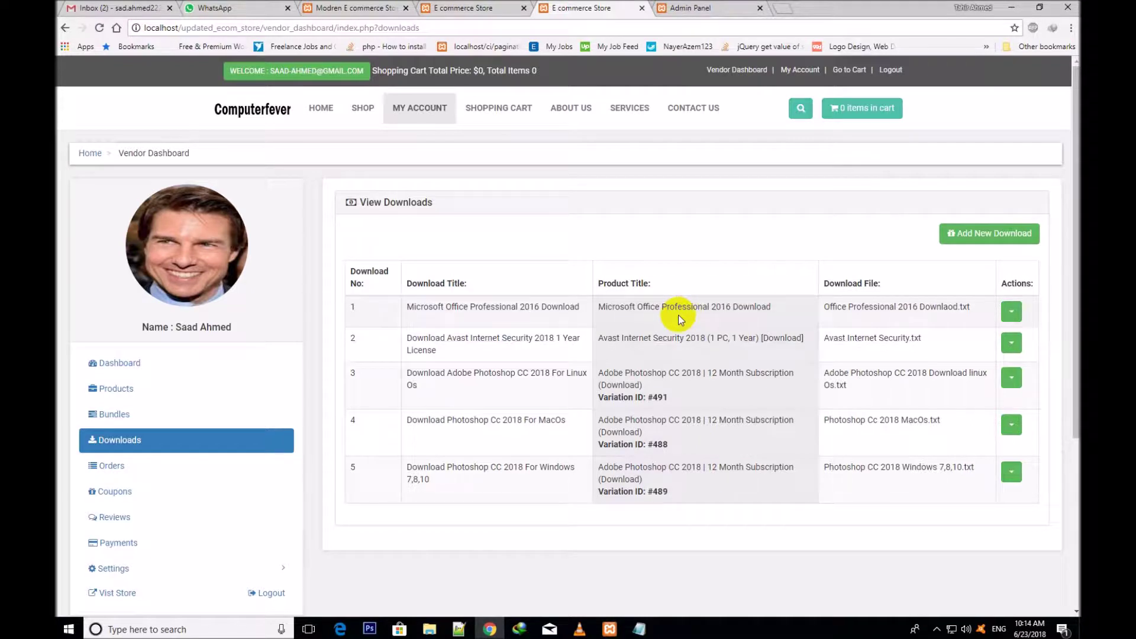
{"action": "left_click", "coordinate": [1011, 312]}
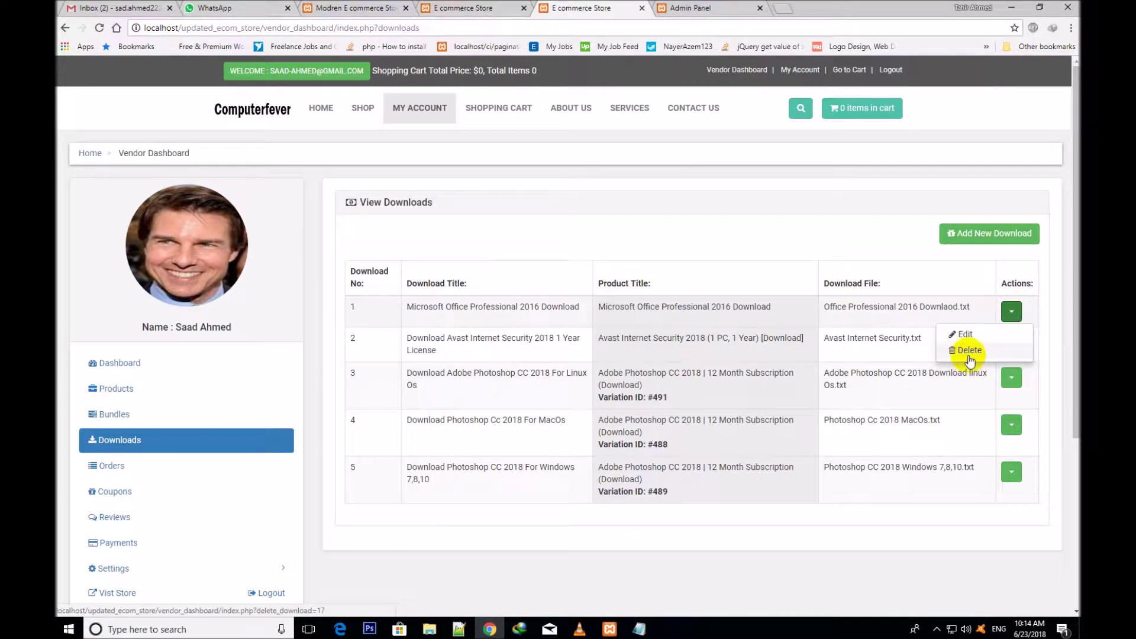
{"action": "left_click", "coordinate": [780, 360]}
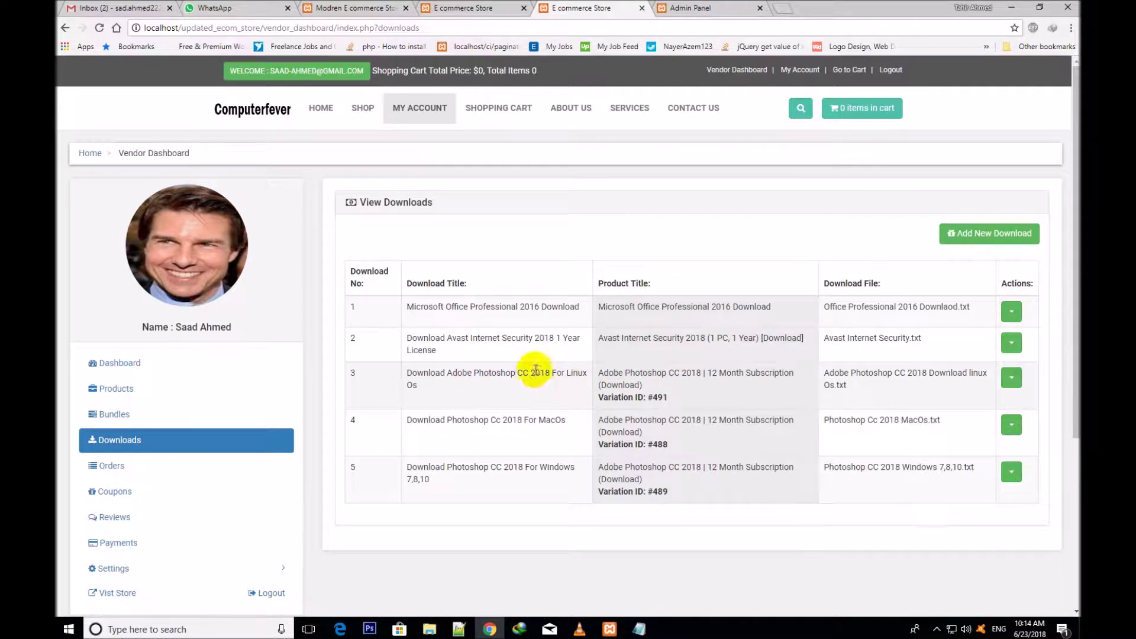
Inspect row 3's download title, product title and Variation ID #491
{"action": "left_click_drag", "start_coordinate": [404, 377], "coordinate": [558, 367]}
{"action": "left_click_drag", "start_coordinate": [727, 392], "coordinate": [599, 371]}
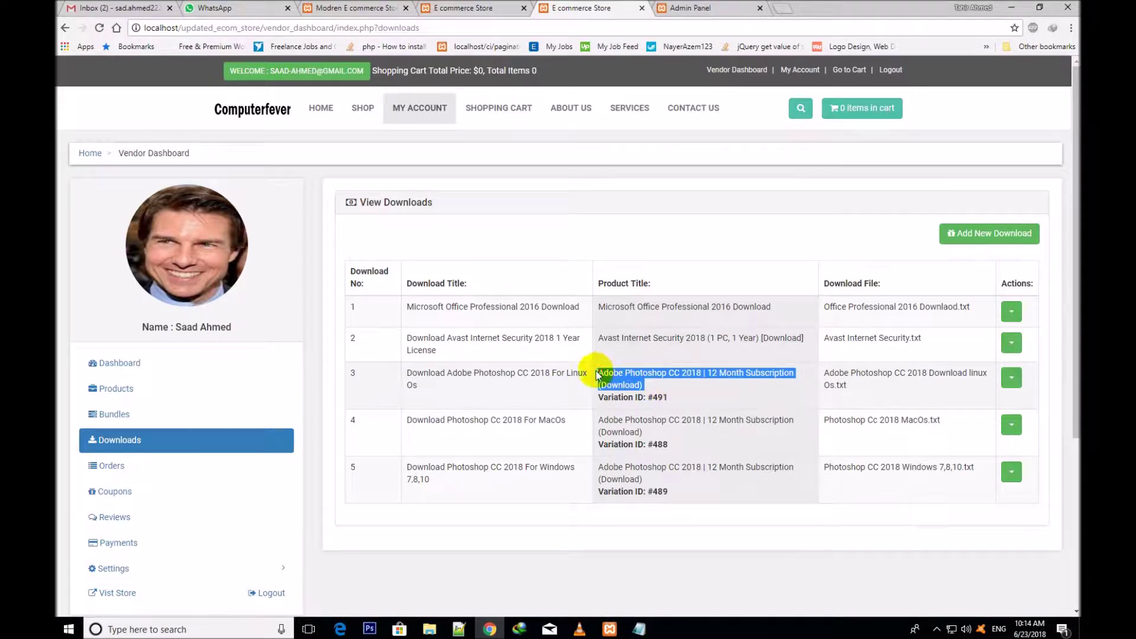
{"action": "left_click", "coordinate": [640, 381]}
{"action": "left_click_drag", "start_coordinate": [675, 395], "coordinate": [646, 395]}
{"action": "left_click", "coordinate": [627, 395]}
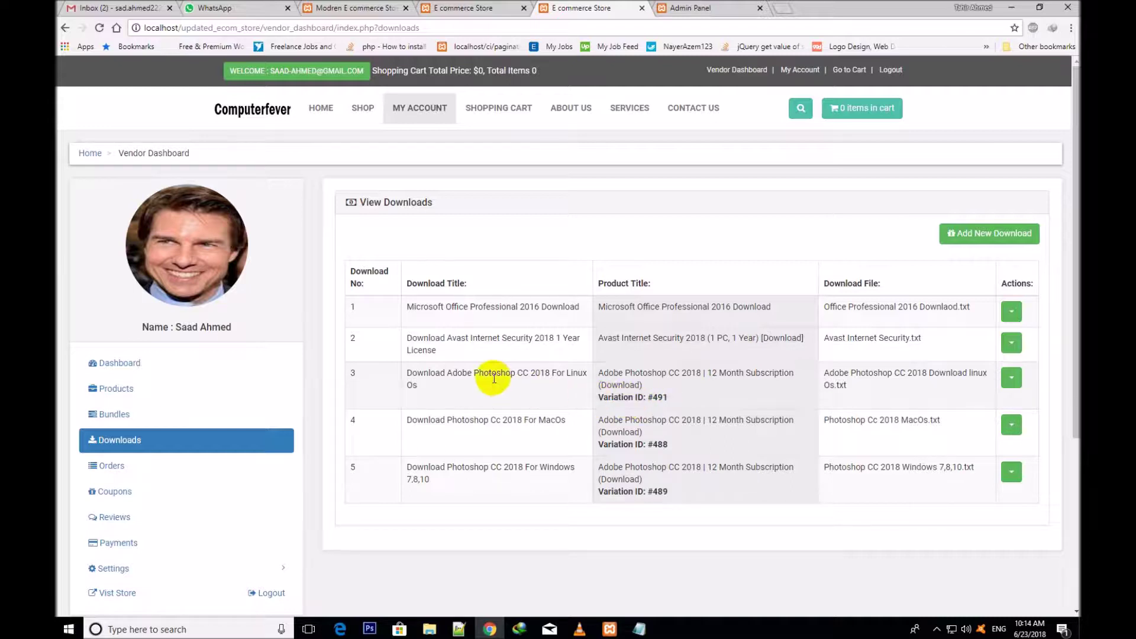
{"action": "left_click_drag", "start_coordinate": [596, 374], "coordinate": [637, 387]}
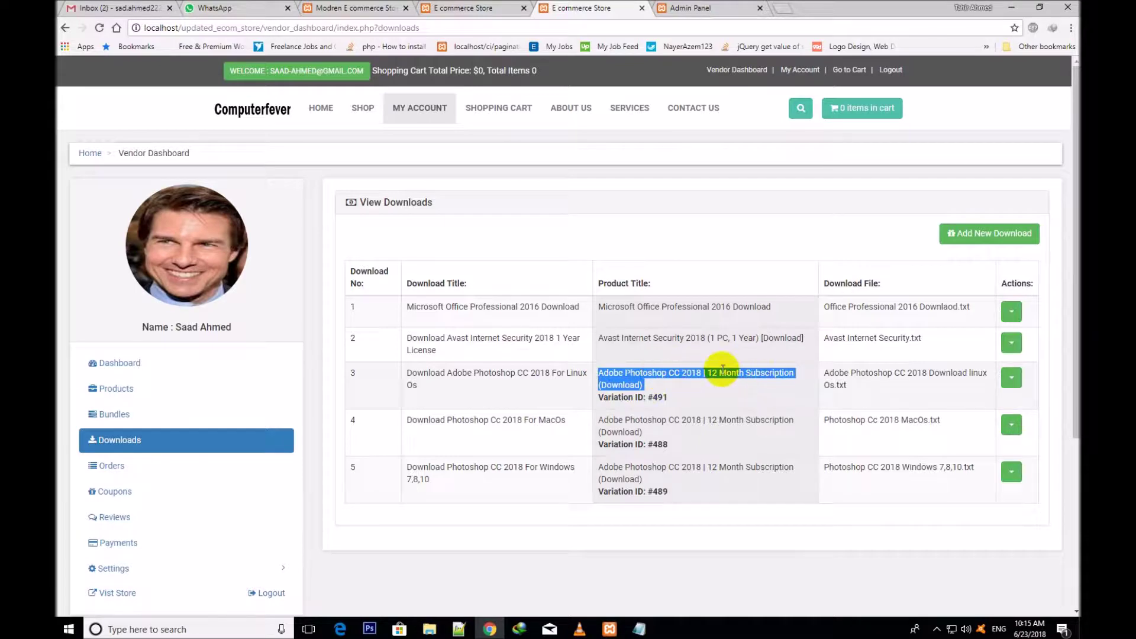
{"action": "left_click", "coordinate": [728, 395]}
In the product list, open Adobe Photoshop CC 2018's storefront page via its View action
{"action": "left_click", "coordinate": [470, 8]}
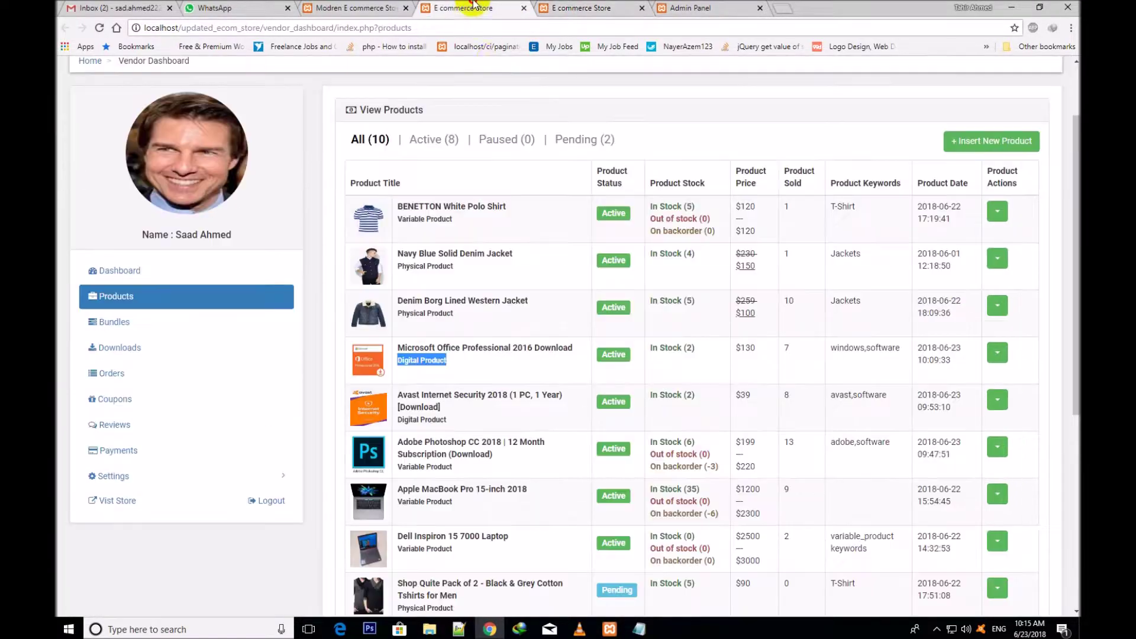
{"action": "left_click", "coordinate": [629, 280]}
{"action": "left_click_drag", "start_coordinate": [1072, 168], "coordinate": [1071, 206]}
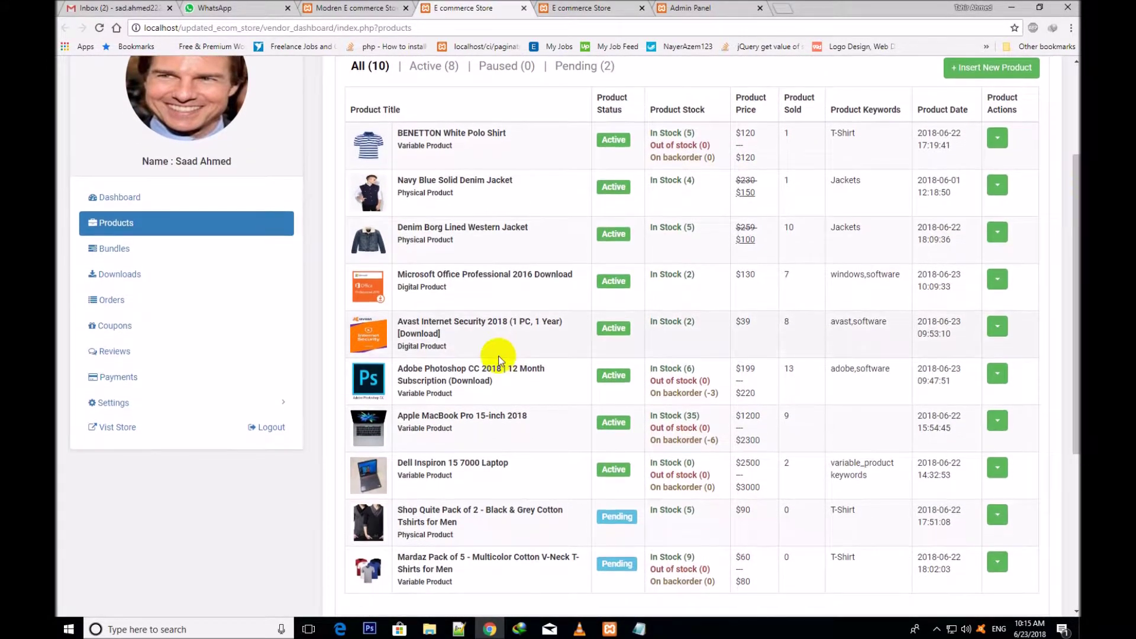
{"action": "left_click_drag", "start_coordinate": [406, 368], "coordinate": [495, 383]}
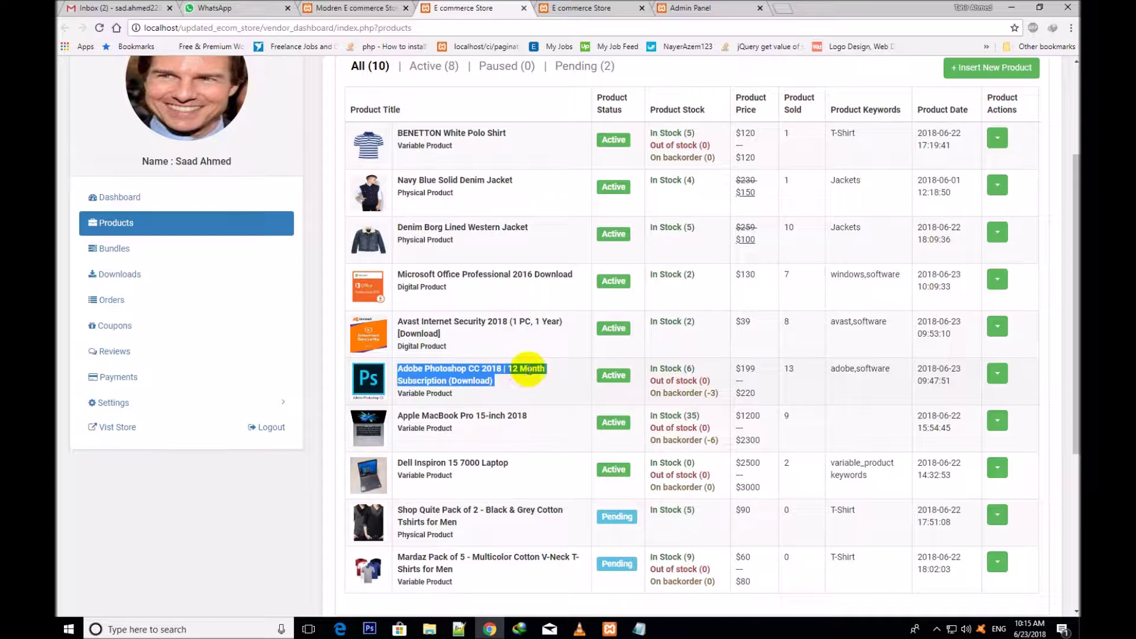
{"action": "left_click", "coordinate": [467, 384]}
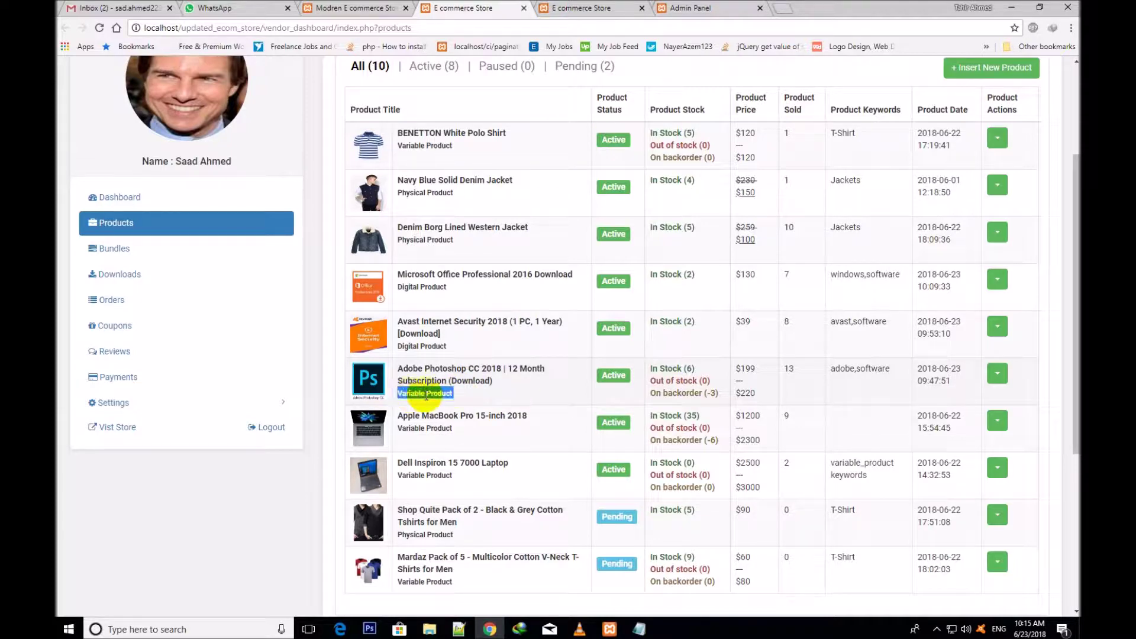
{"action": "left_click", "coordinate": [997, 374]}
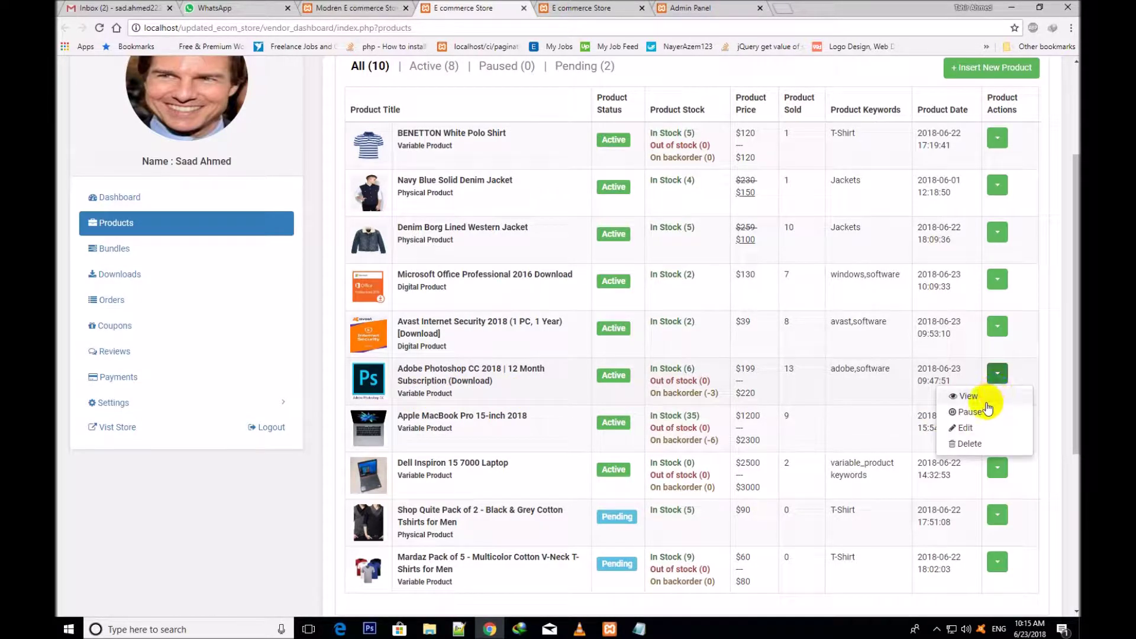
{"action": "left_click", "coordinate": [985, 402]}
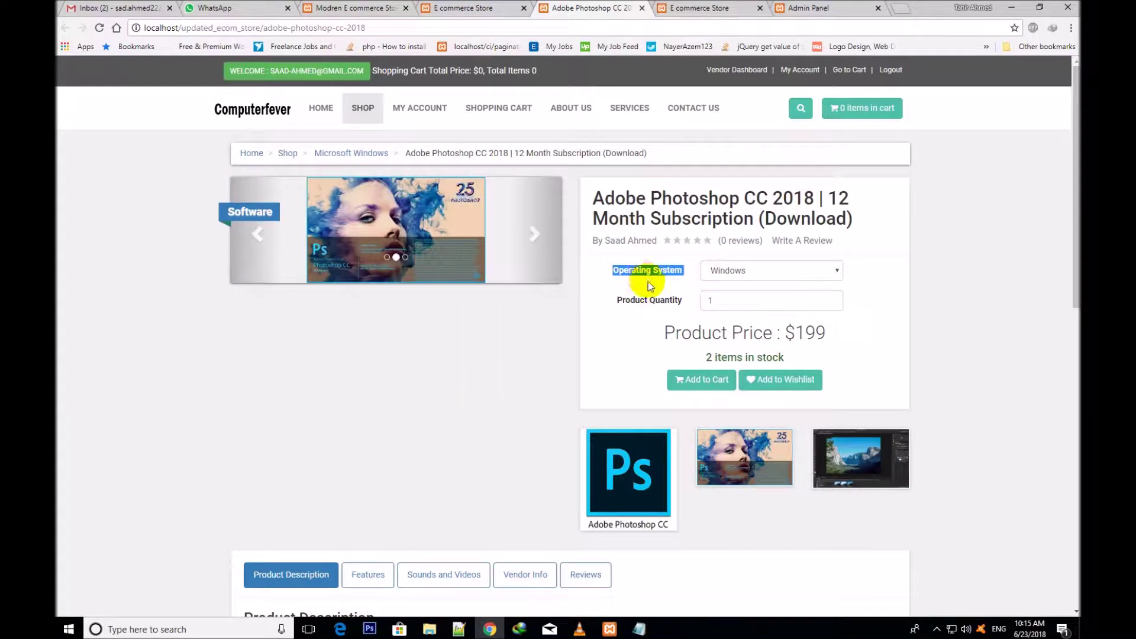
Compare Photoshop prices for MacOS and linux Os, ending on MacOS, then return to the product list
{"action": "left_click", "coordinate": [729, 270]}
{"action": "left_click", "coordinate": [730, 287]}
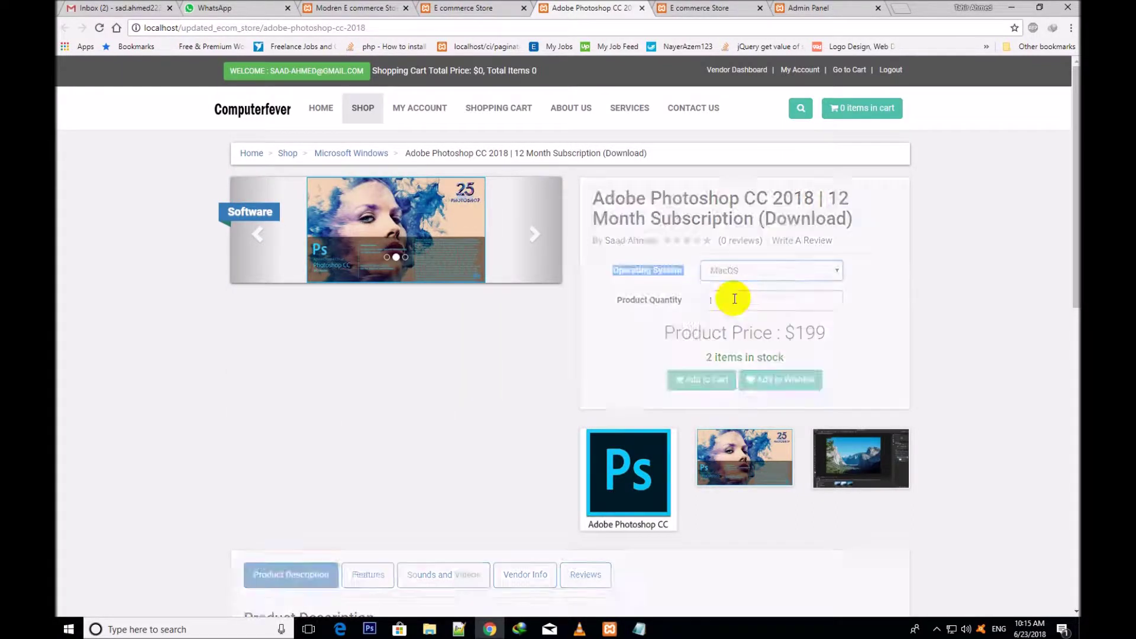
{"action": "left_click", "coordinate": [745, 272]}
{"action": "left_click", "coordinate": [737, 319]}
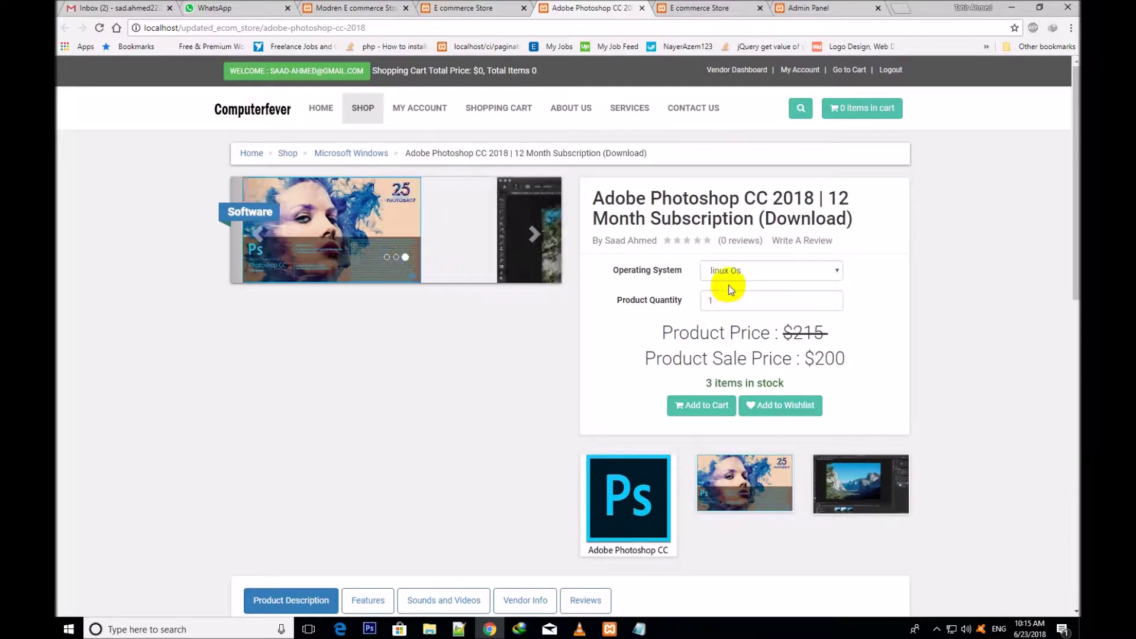
{"action": "left_click", "coordinate": [727, 273]}
{"action": "left_click", "coordinate": [730, 290]}
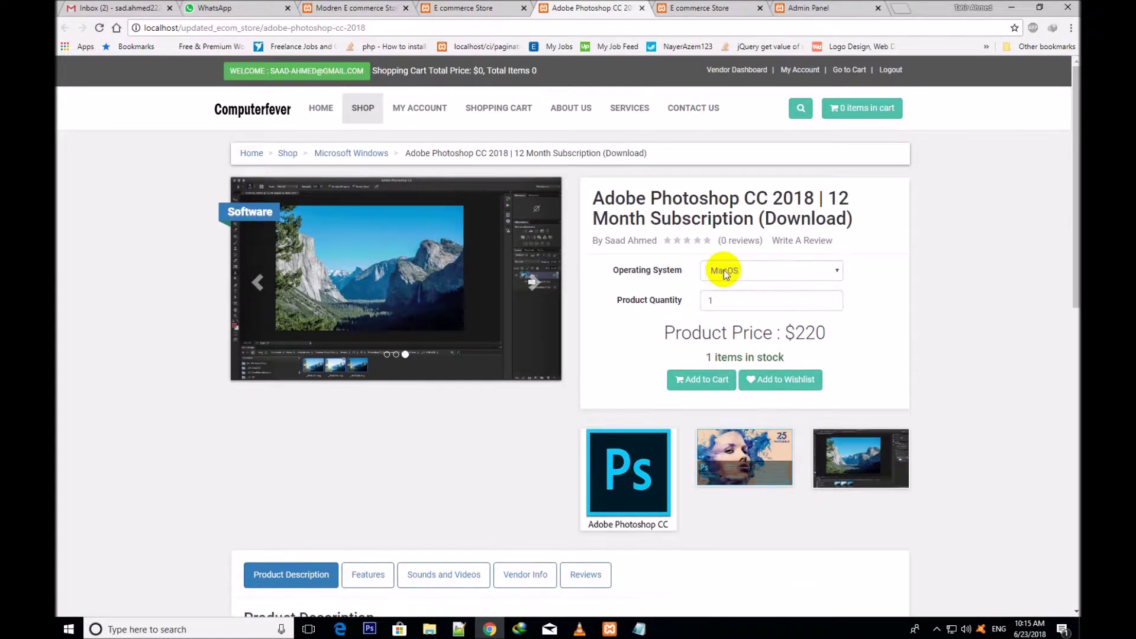
{"action": "left_click", "coordinate": [501, 8]}
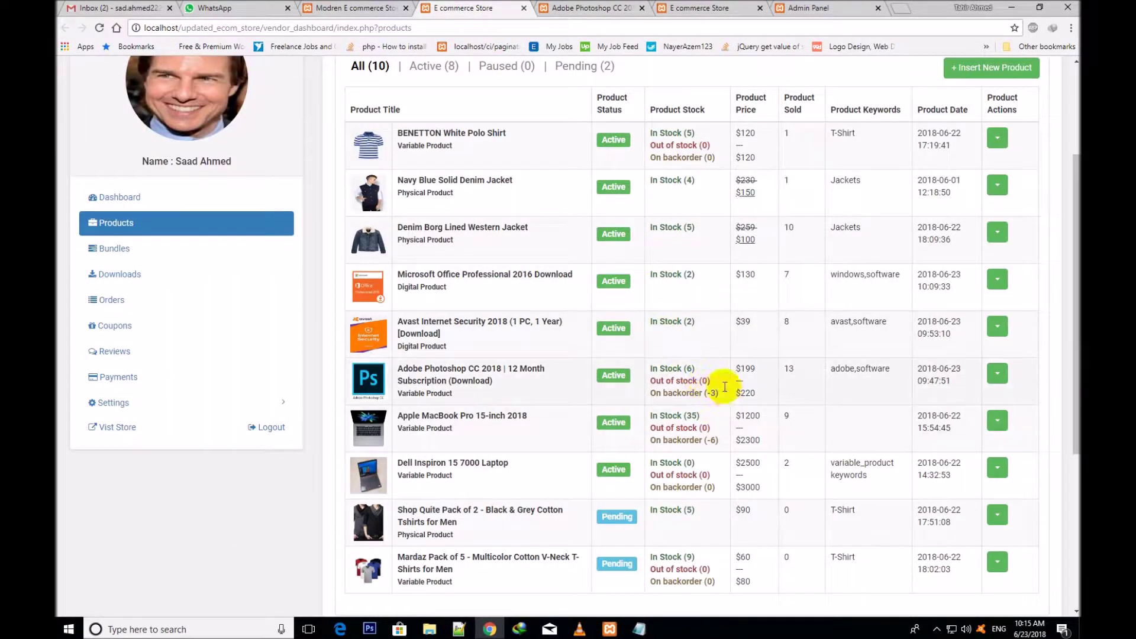
Open the Photoshop product for editing and show its variations
{"action": "left_click", "coordinate": [997, 373]}
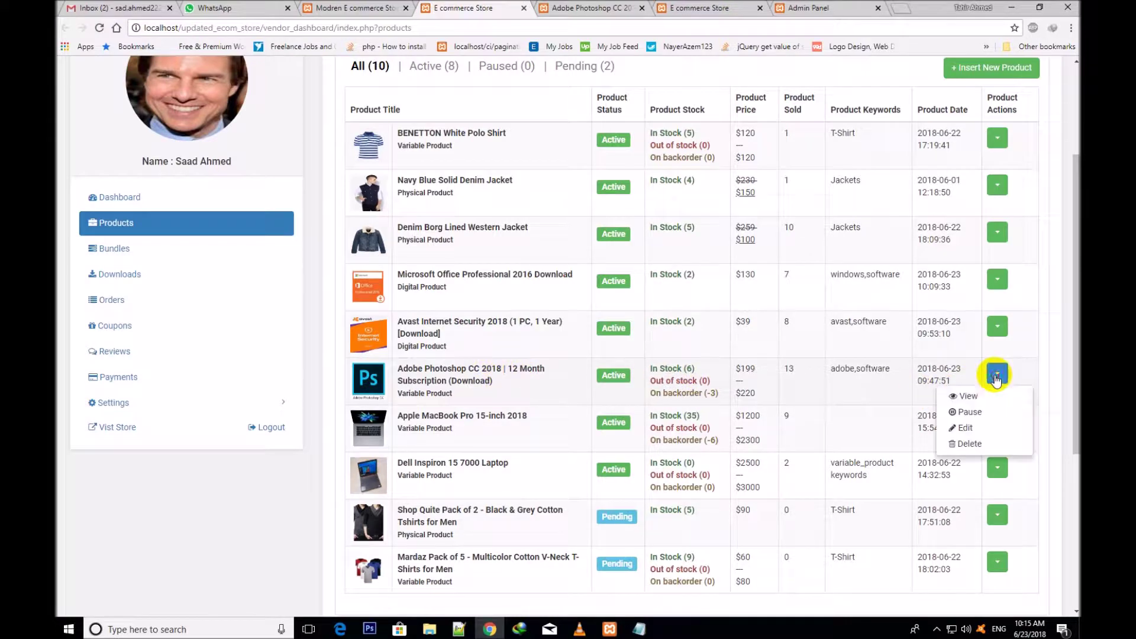
{"action": "left_click", "coordinate": [973, 428]}
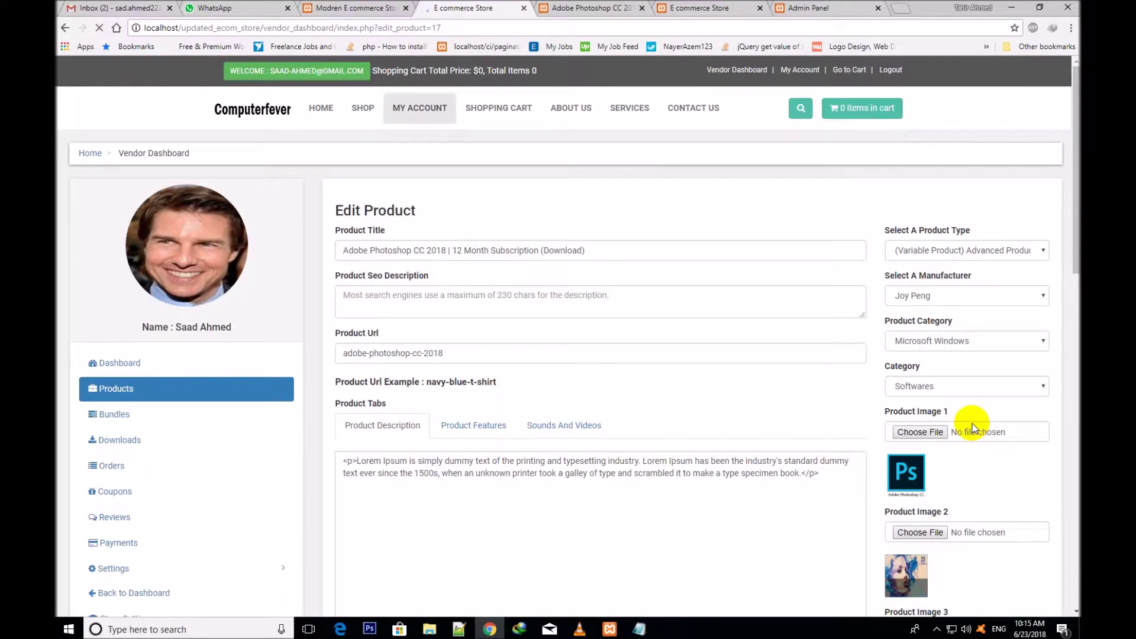
{"action": "left_click_drag", "start_coordinate": [1072, 133], "coordinate": [368, 339]}
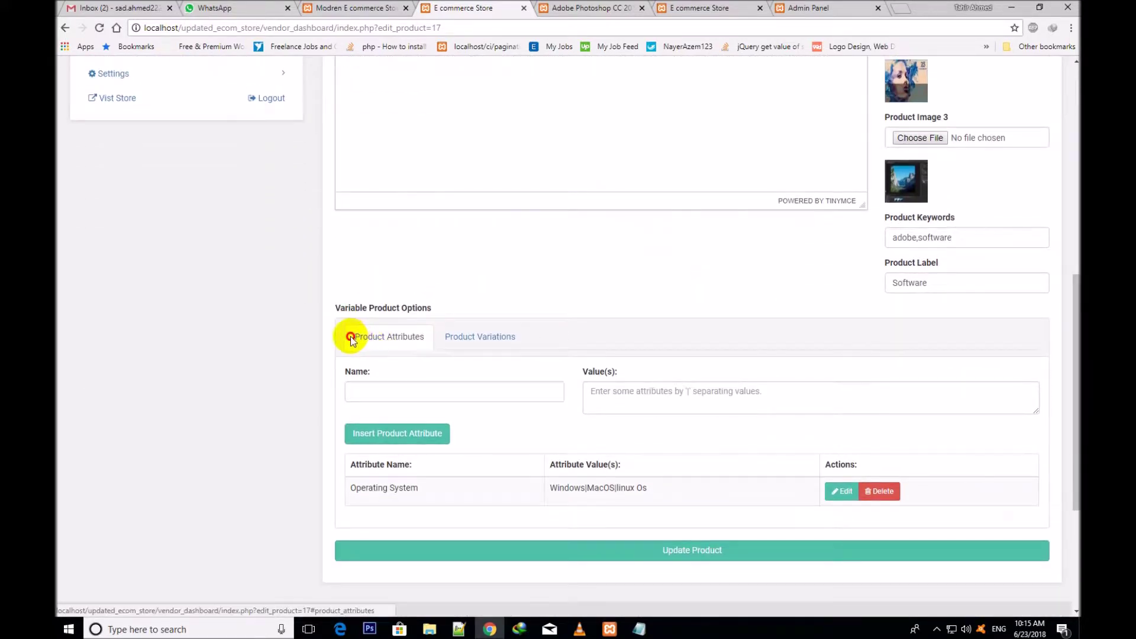
{"action": "left_click_drag", "start_coordinate": [418, 489], "coordinate": [350, 489]}
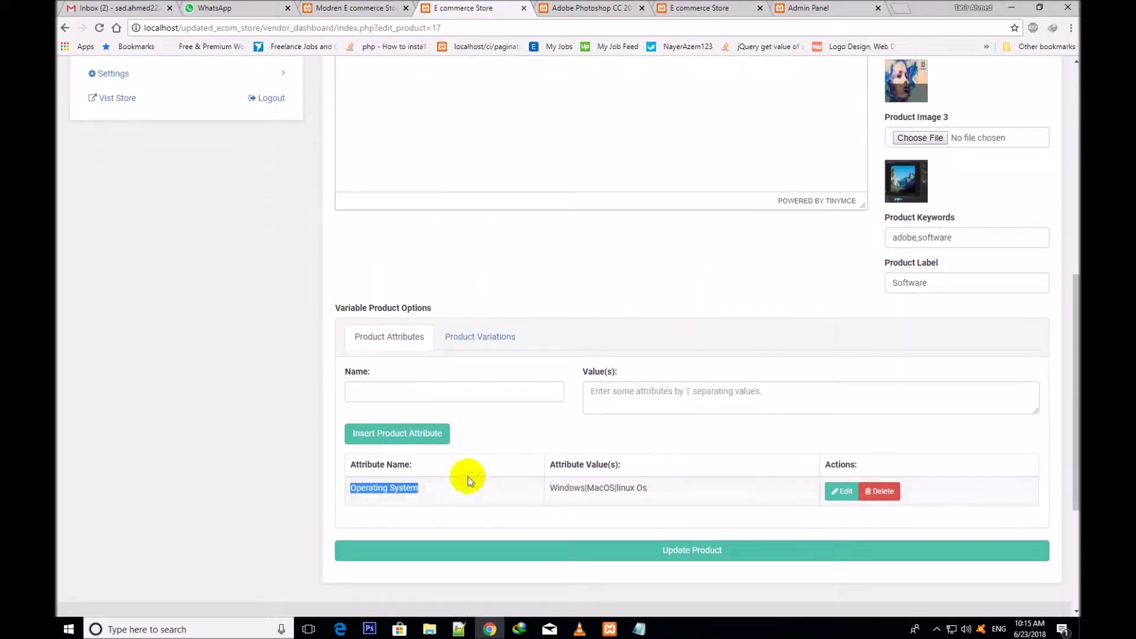
{"action": "left_click", "coordinate": [582, 487]}
{"action": "left_click", "coordinate": [589, 489]}
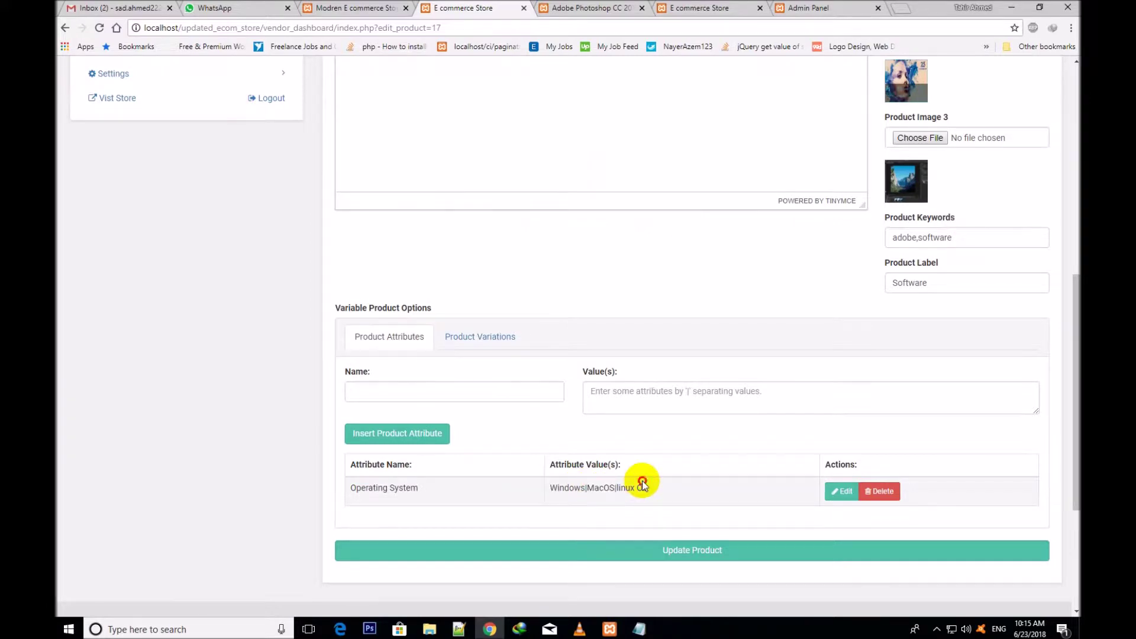
{"action": "left_click", "coordinate": [477, 341]}
Expand linux Os variation #491 and keep it a downloadable product
{"action": "scroll", "coordinate": [1072, 423], "scroll_direction": "down", "scroll_amount": 2}
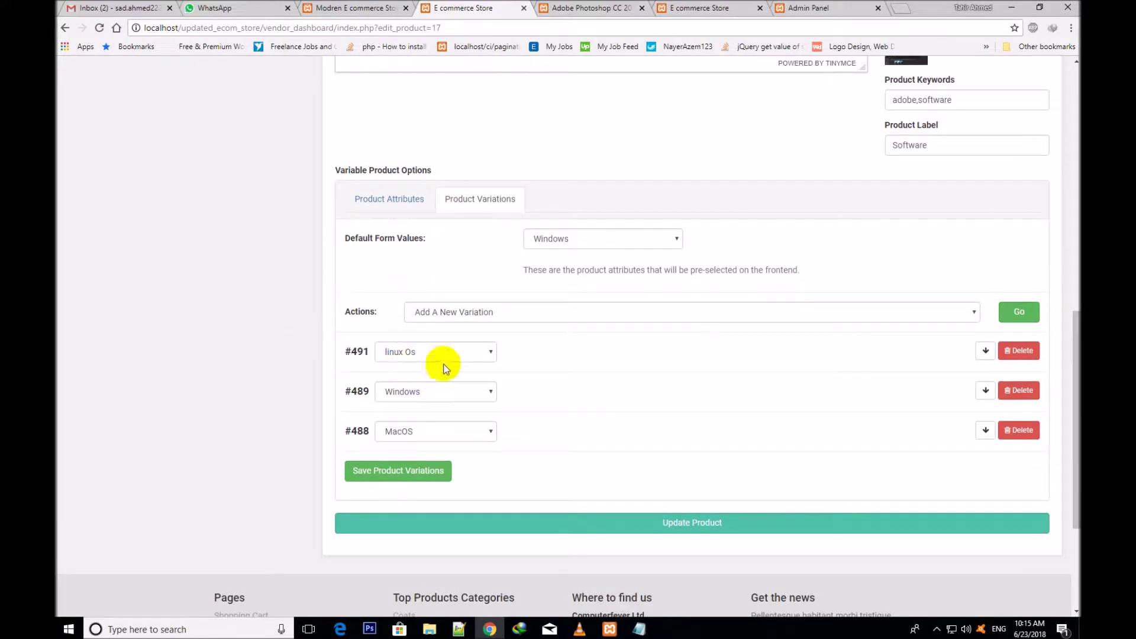
{"action": "left_click", "coordinate": [981, 351]}
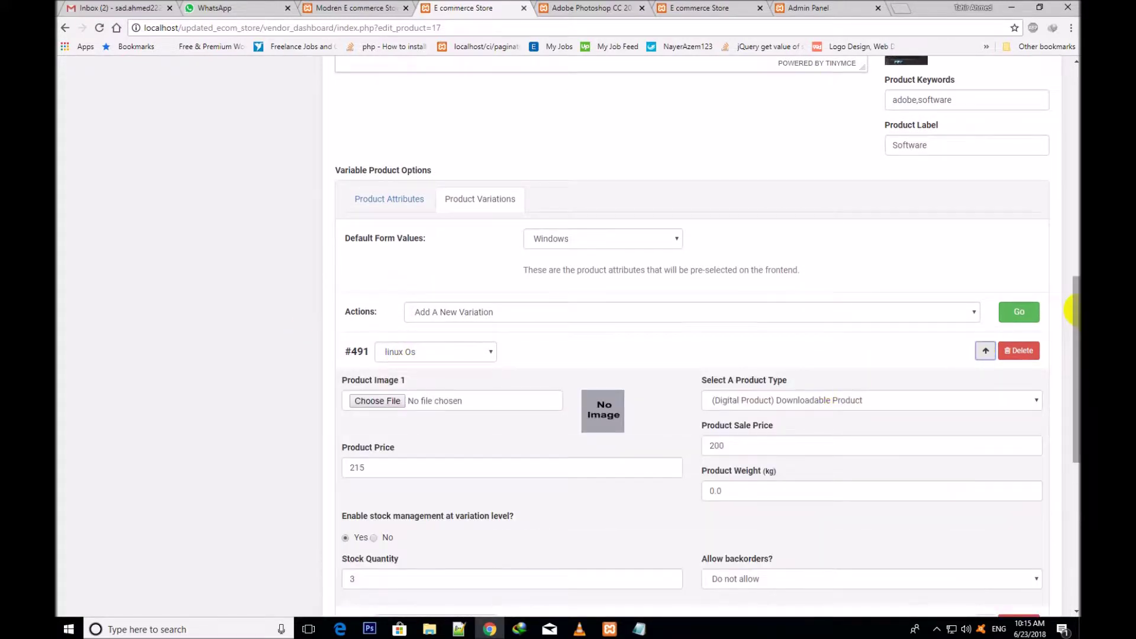
{"action": "scroll", "coordinate": [1070, 315], "scroll_direction": "down", "scroll_amount": 2}
{"action": "left_click", "coordinate": [756, 296]}
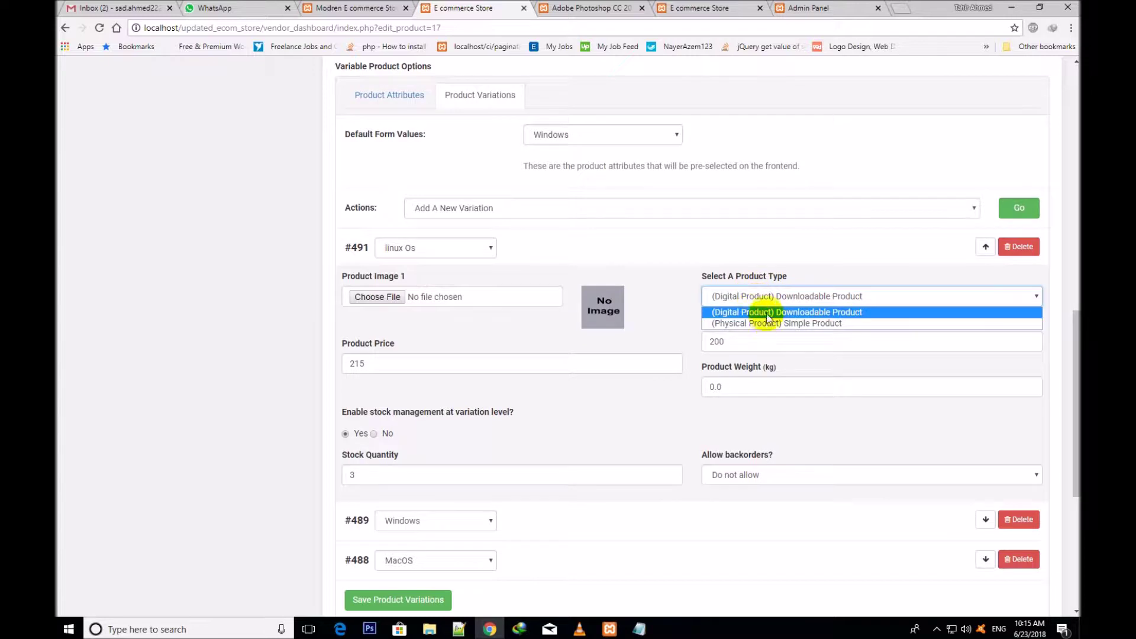
{"action": "left_click", "coordinate": [813, 314]}
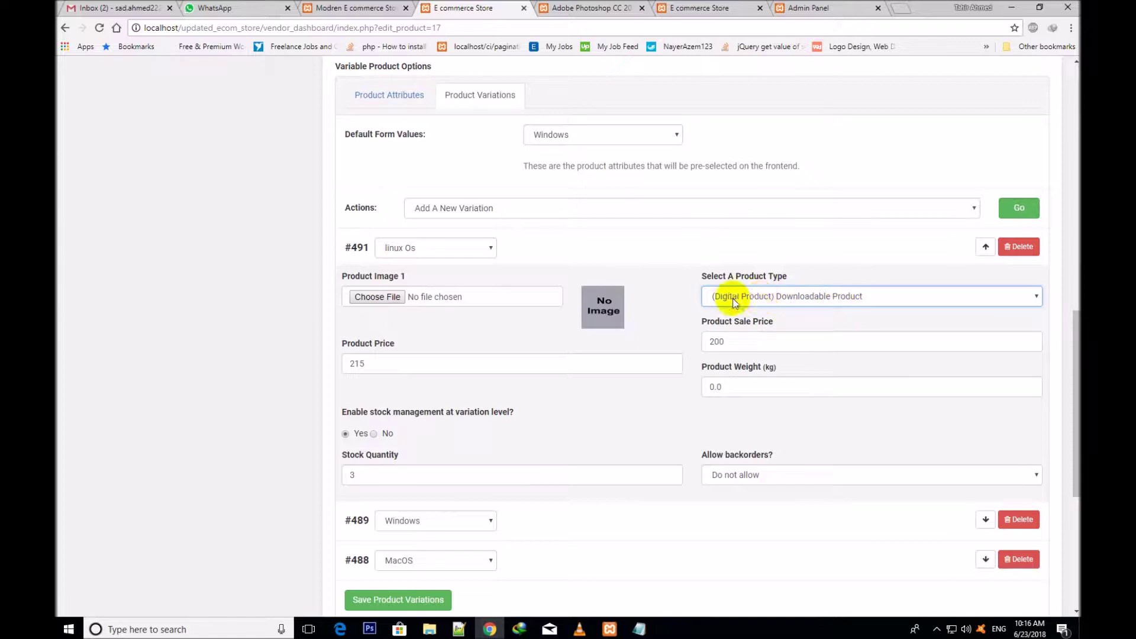
{"action": "scroll", "coordinate": [1066, 432], "scroll_direction": "down", "scroll_amount": 3}
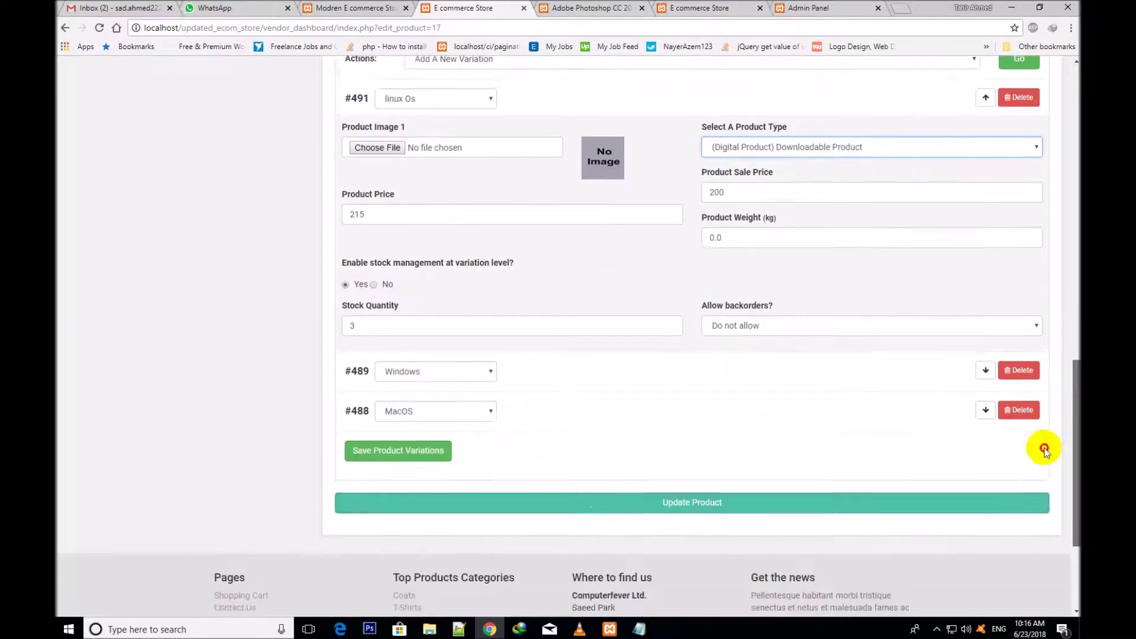
{"action": "scroll", "coordinate": [1073, 438], "scroll_direction": "up", "scroll_amount": 1}
Expand Windows #489, keeping it downloadable, and MacOS #488, then switch to the downloads list
{"action": "left_click", "coordinate": [986, 402]}
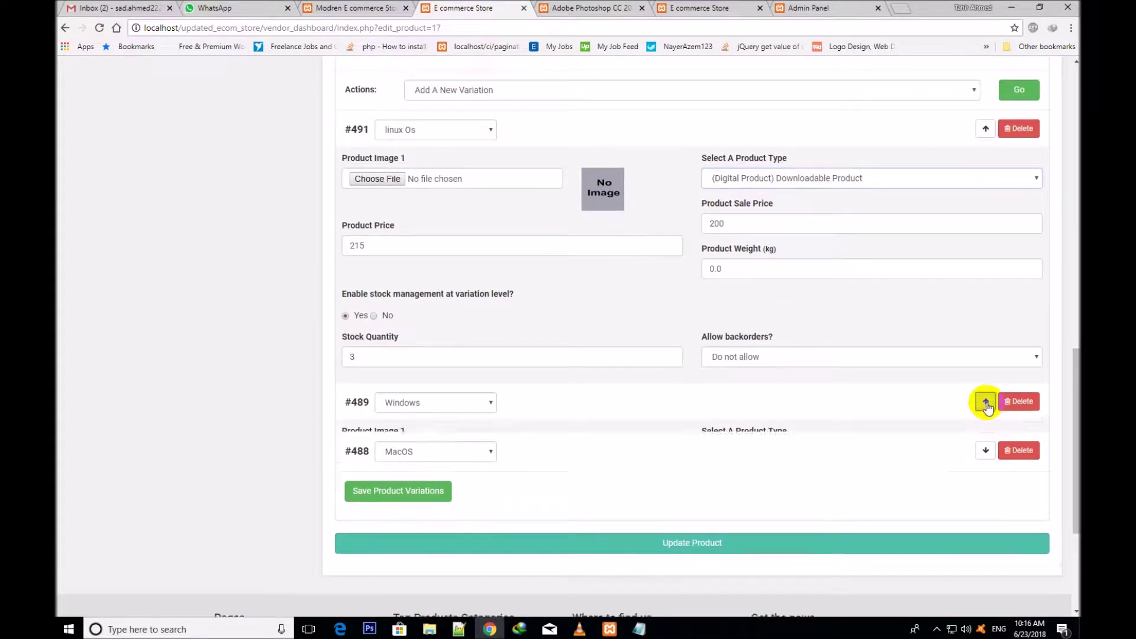
{"action": "scroll", "coordinate": [1069, 414], "scroll_direction": "down", "scroll_amount": 3}
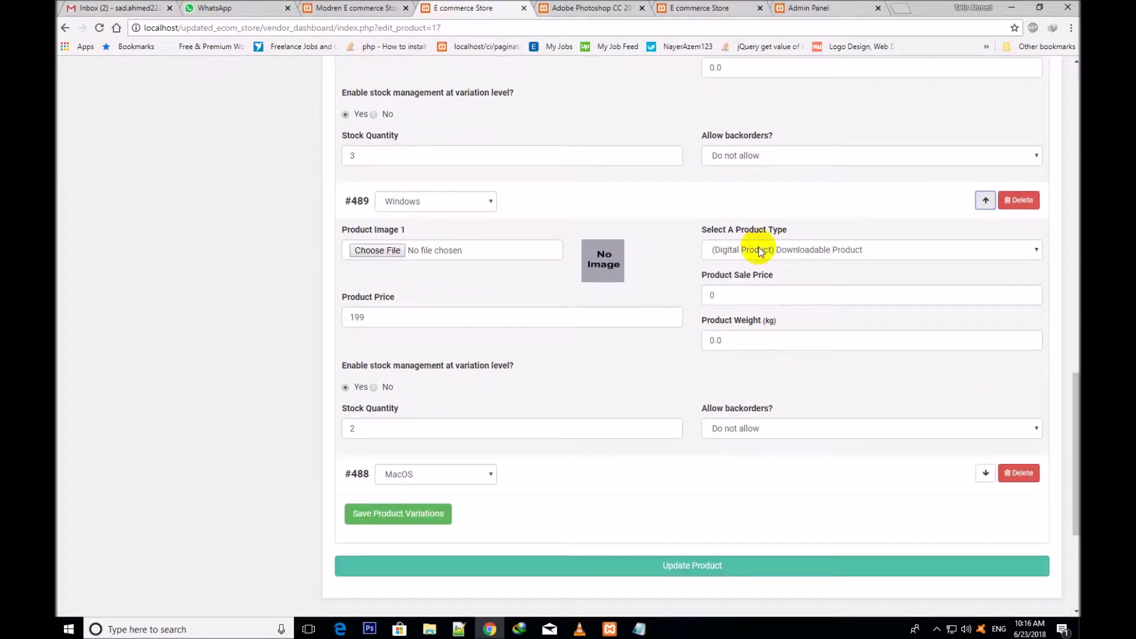
{"action": "left_click", "coordinate": [810, 251]}
{"action": "left_click", "coordinate": [814, 251]}
{"action": "left_click", "coordinate": [986, 473]}
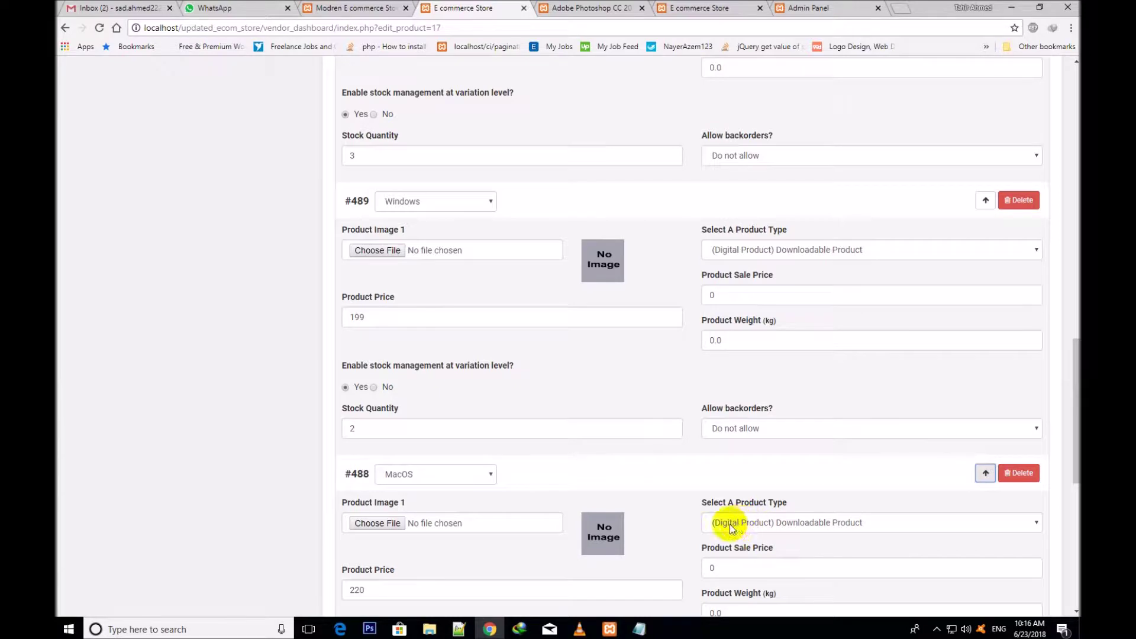
{"action": "left_click", "coordinate": [658, 5]}
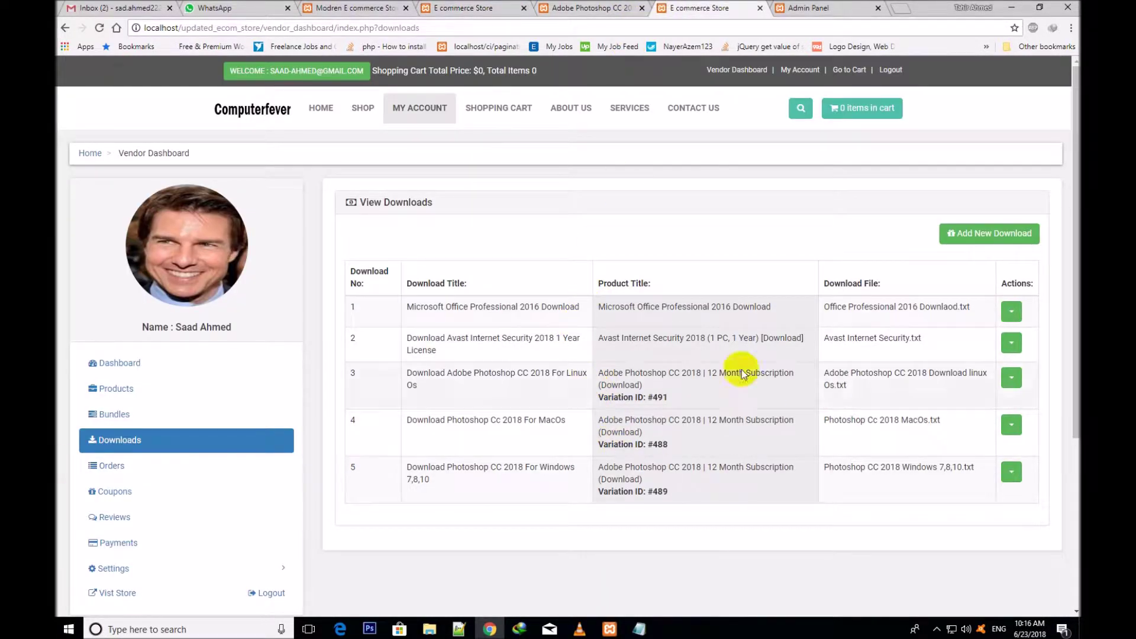
Edit the Linux Os download and confirm it stays linked to Variation #491
{"action": "left_click", "coordinate": [1000, 383]}
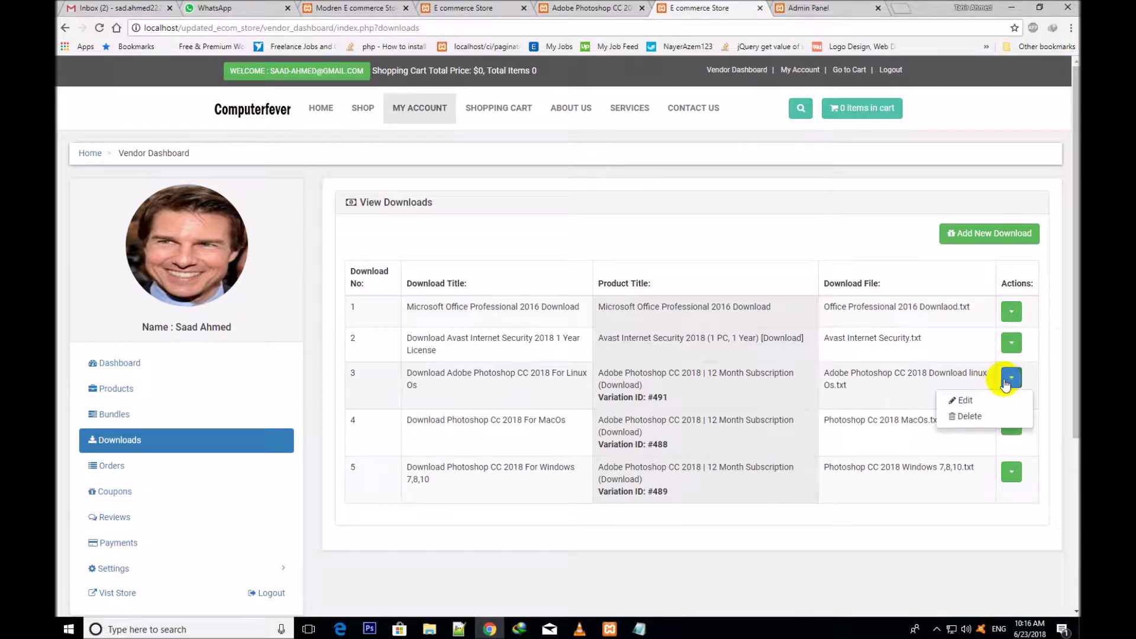
{"action": "left_click", "coordinate": [979, 401]}
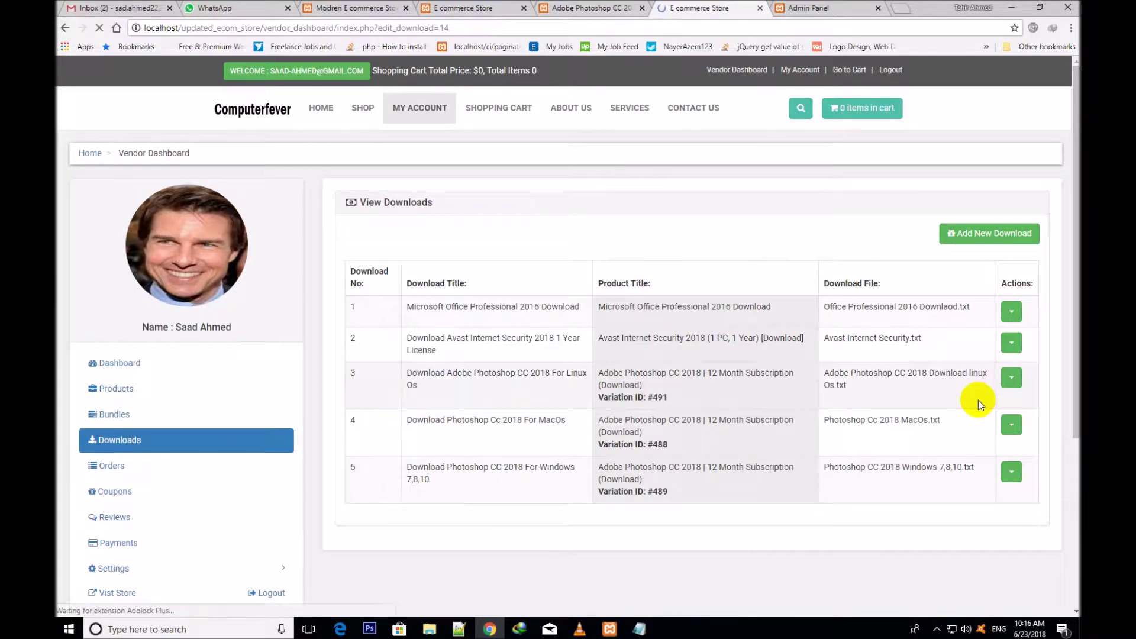
{"action": "left_click", "coordinate": [559, 295]}
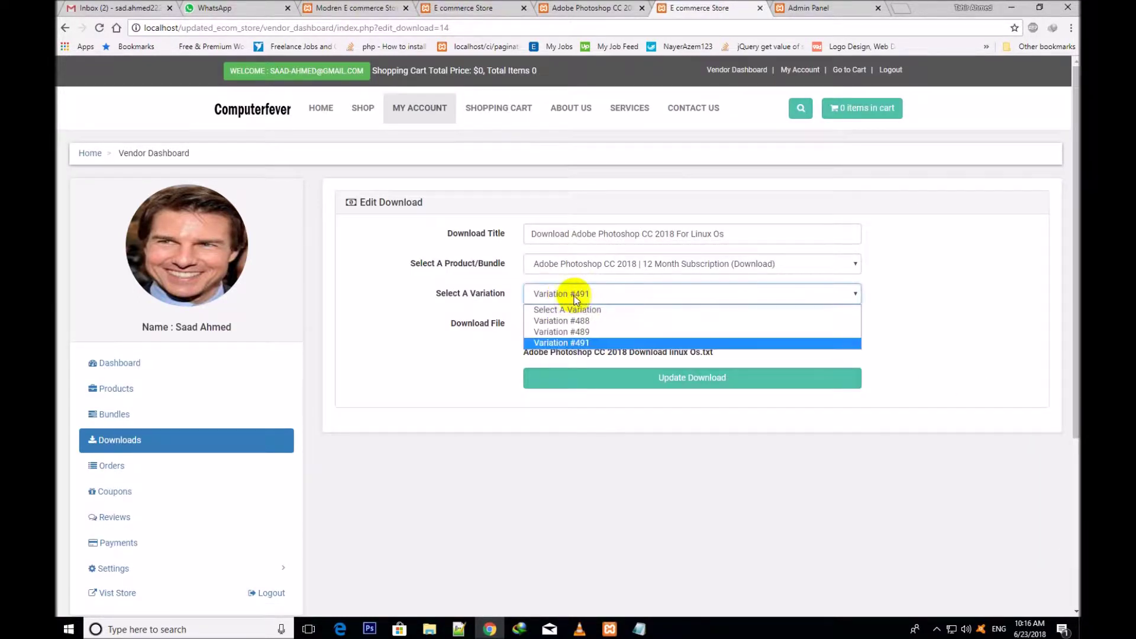
{"action": "left_click", "coordinate": [577, 299]}
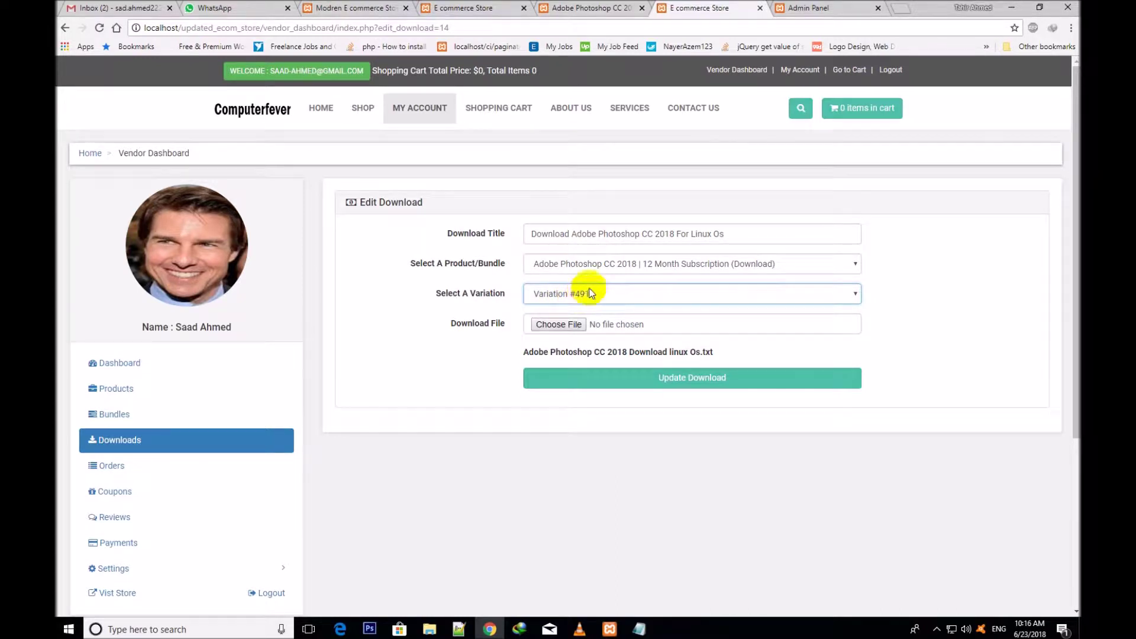
Check 'Linux Os' in the download title, then switch to the product's variations form
{"action": "left_click", "coordinate": [692, 235]}
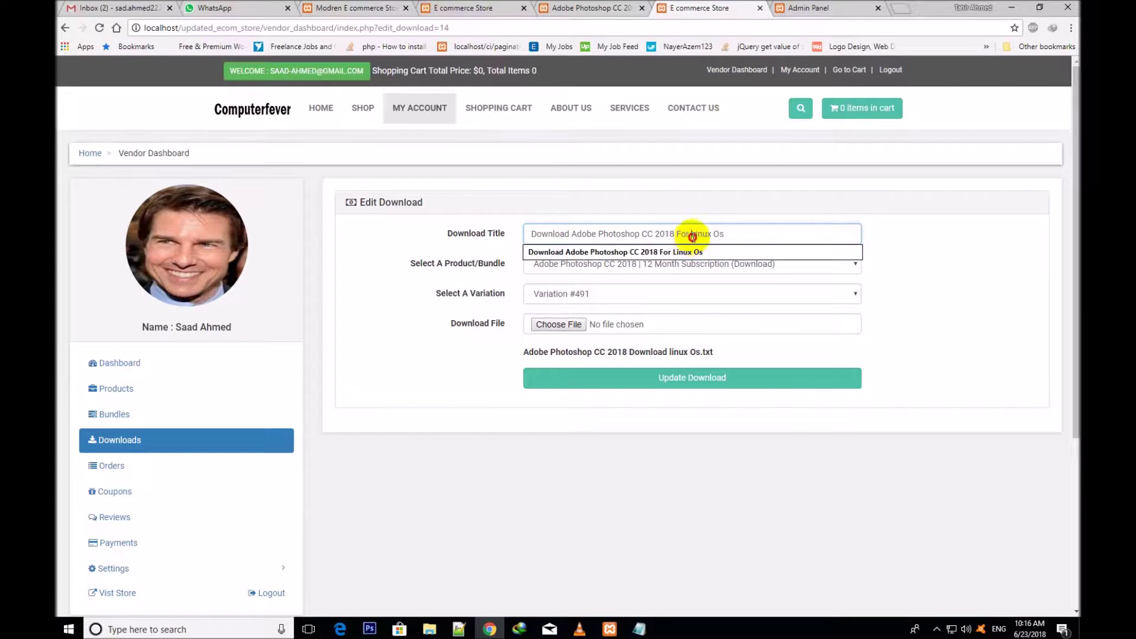
{"action": "left_click_drag", "start_coordinate": [691, 236], "coordinate": [720, 235]}
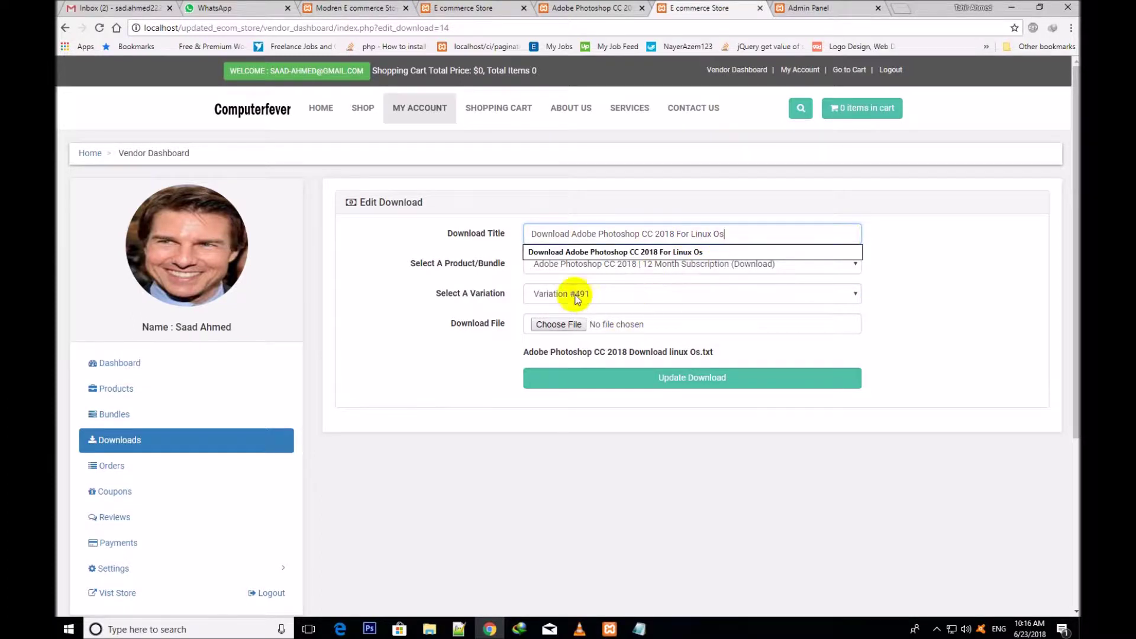
{"action": "left_click", "coordinate": [454, 301]}
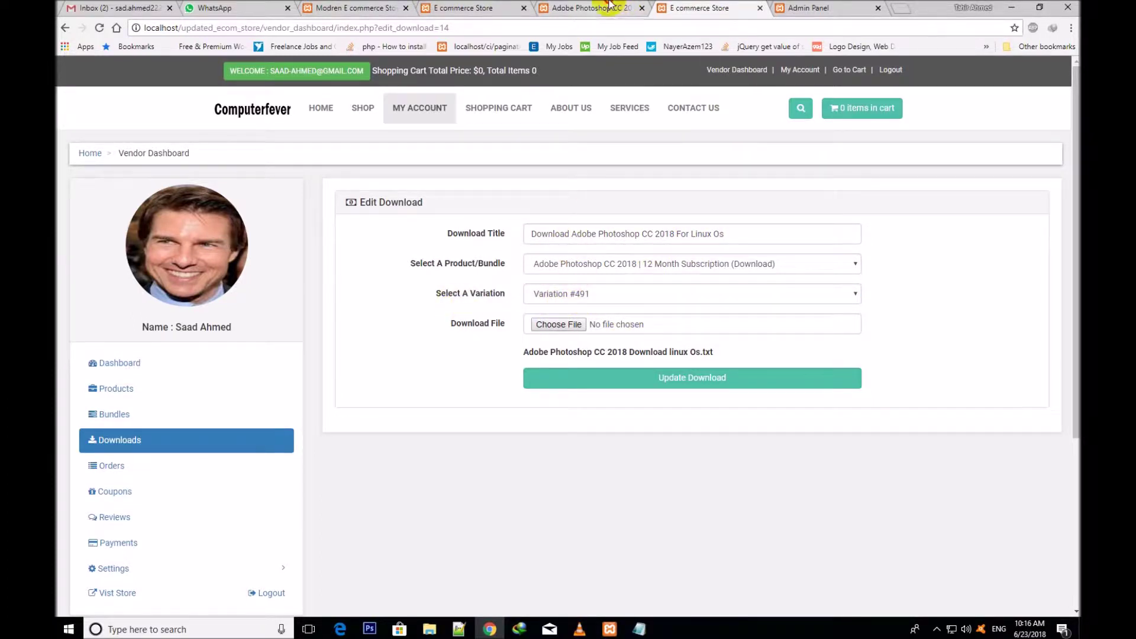
{"action": "left_click", "coordinate": [592, 8]}
{"action": "left_click", "coordinate": [477, 7]}
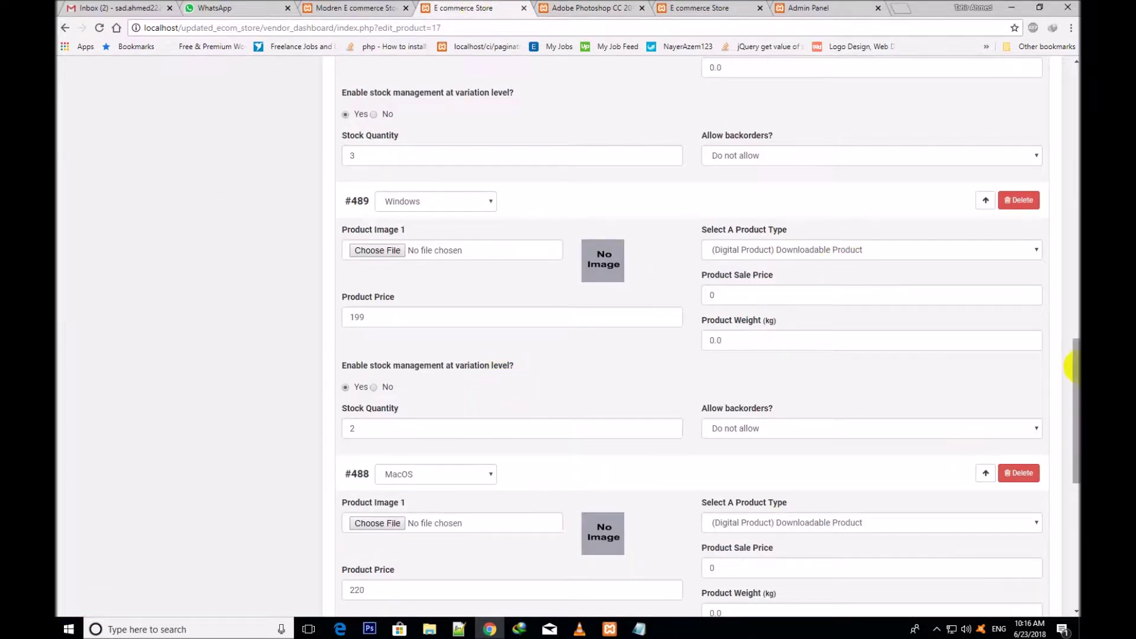
{"action": "scroll", "coordinate": [1070, 375], "scroll_direction": "up", "scroll_amount": 6}
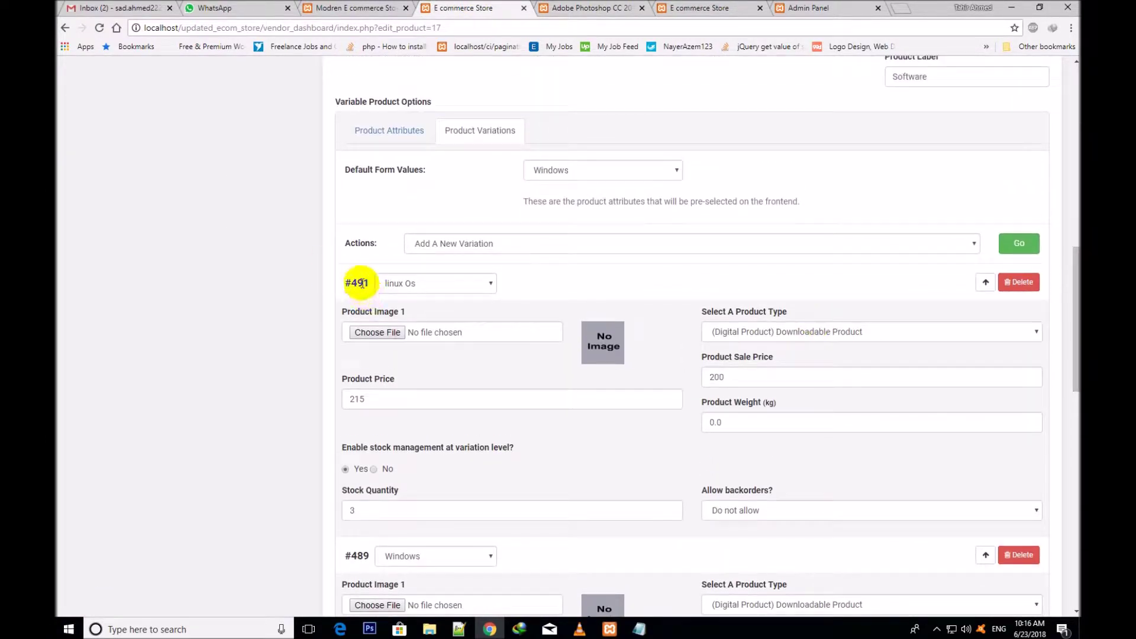
{"action": "left_click_drag", "start_coordinate": [355, 285], "coordinate": [375, 293]}
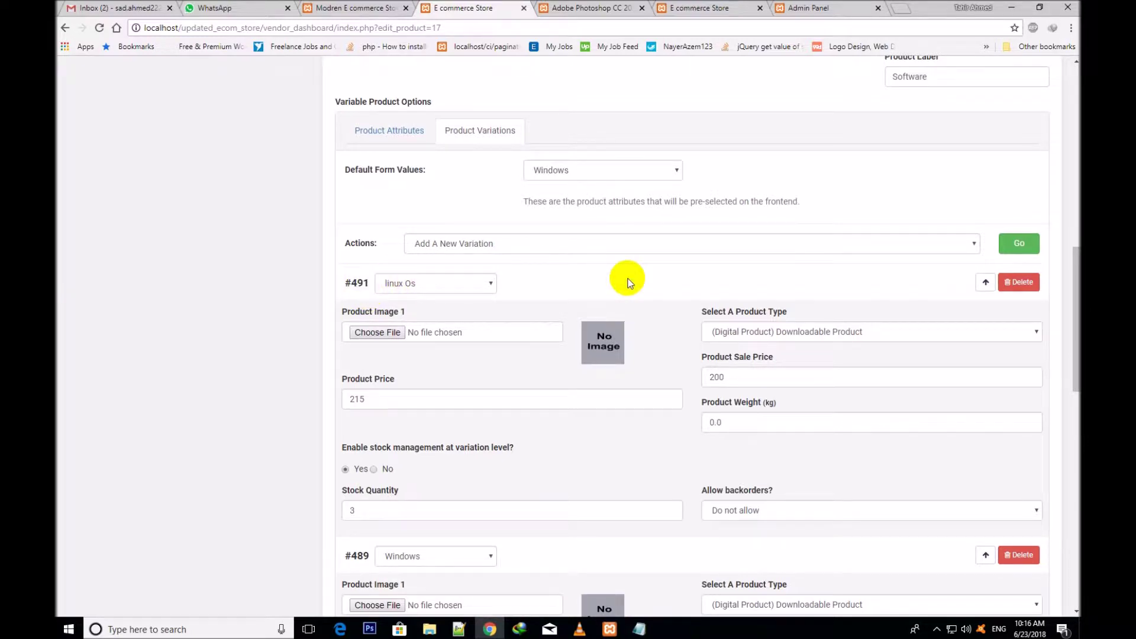
{"action": "left_click", "coordinate": [402, 283]}
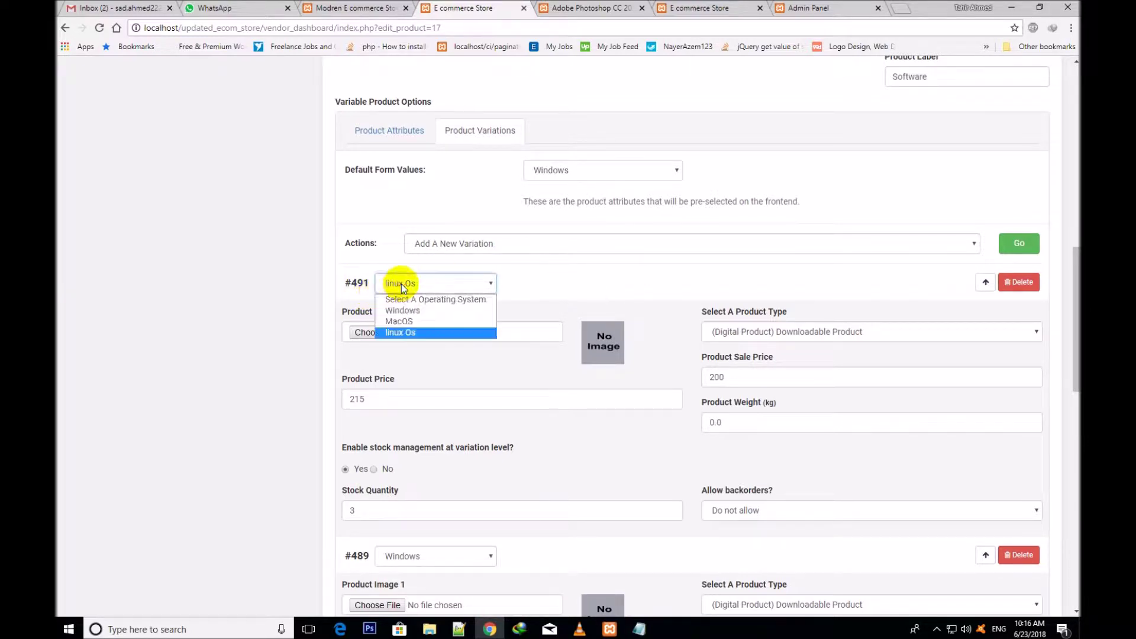
{"action": "left_click", "coordinate": [488, 332]}
{"action": "left_click", "coordinate": [557, 7]}
Recheck the Linux Os download's Variation #491 and linux file name, then go back to View Downloads
{"action": "key", "text": "ctrl+Tab"}
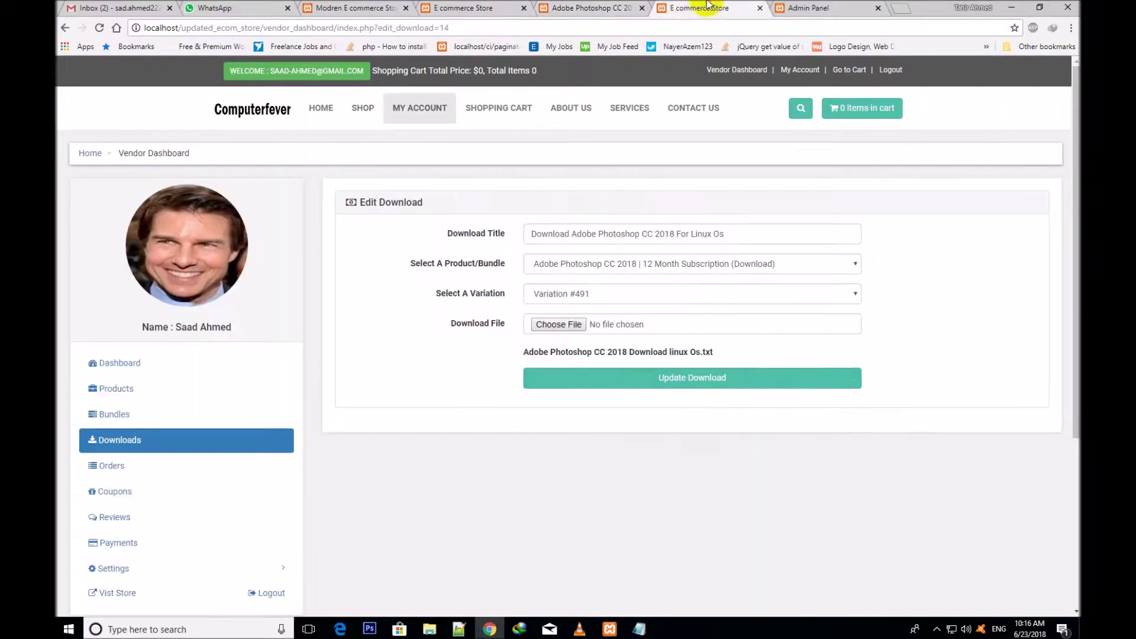
{"action": "left_click", "coordinate": [584, 294]}
{"action": "left_click", "coordinate": [595, 340]}
{"action": "triple_click", "coordinate": [680, 350]}
{"action": "left_click", "coordinate": [669, 351]}
{"action": "left_click_drag", "start_coordinate": [667, 353], "coordinate": [693, 349]}
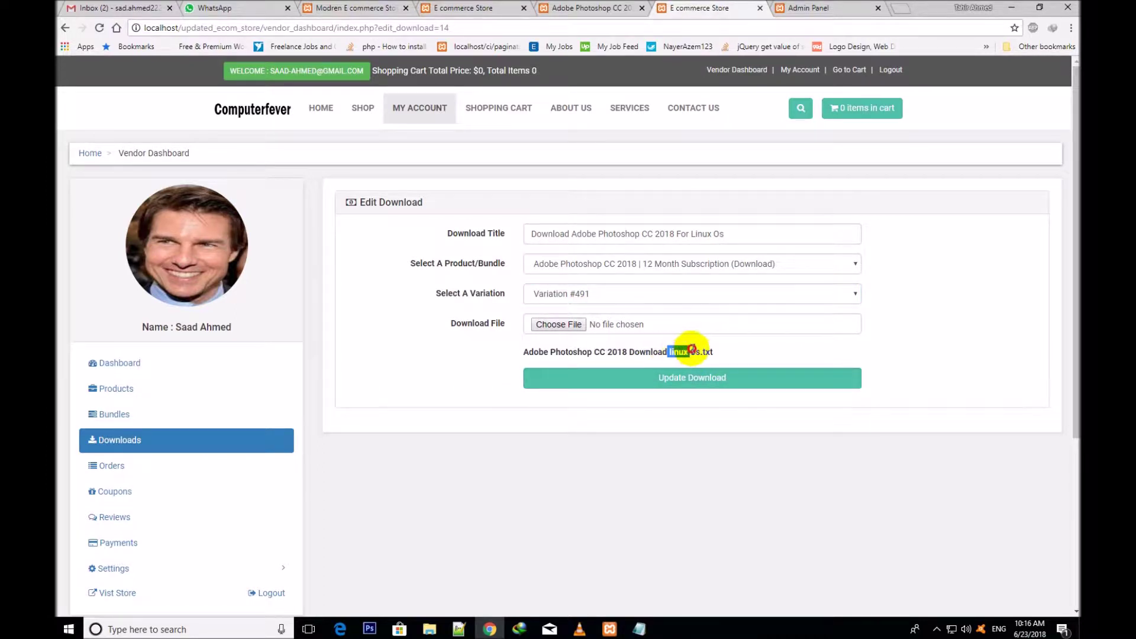
{"action": "left_click", "coordinate": [594, 292]}
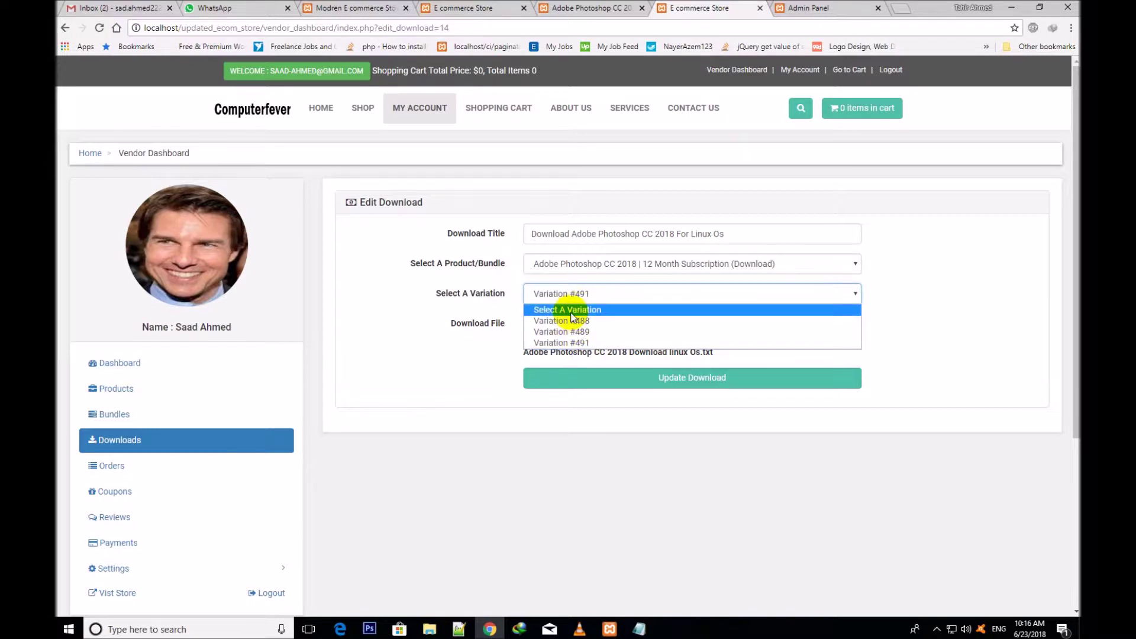
{"action": "left_click", "coordinate": [474, 293]}
{"action": "triple_click", "coordinate": [456, 293]}
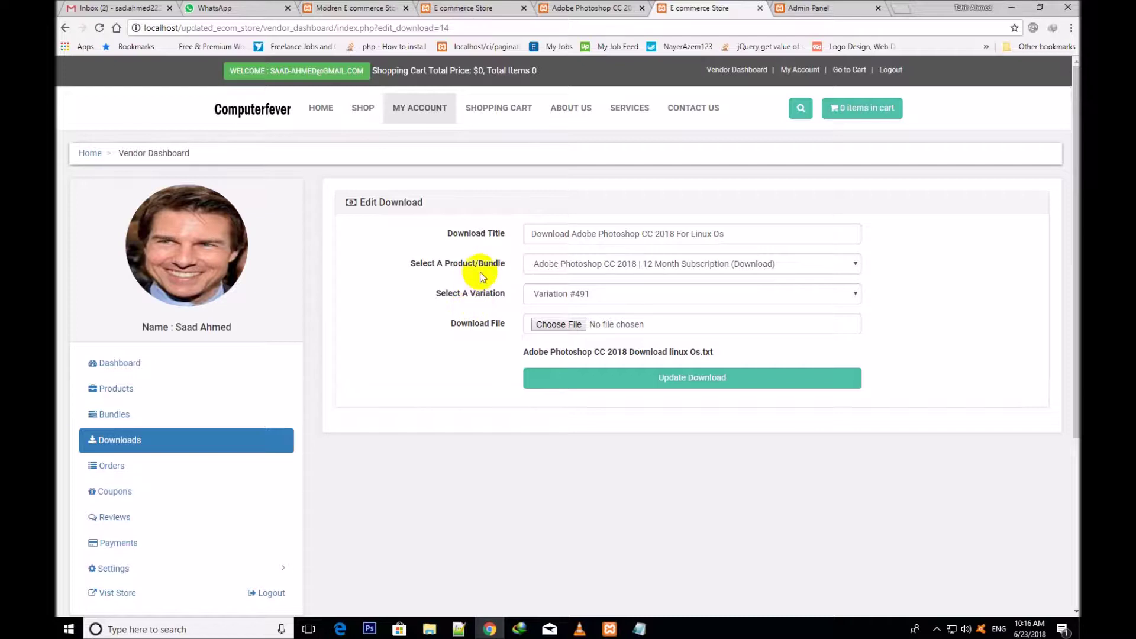
{"action": "left_click", "coordinate": [59, 27]}
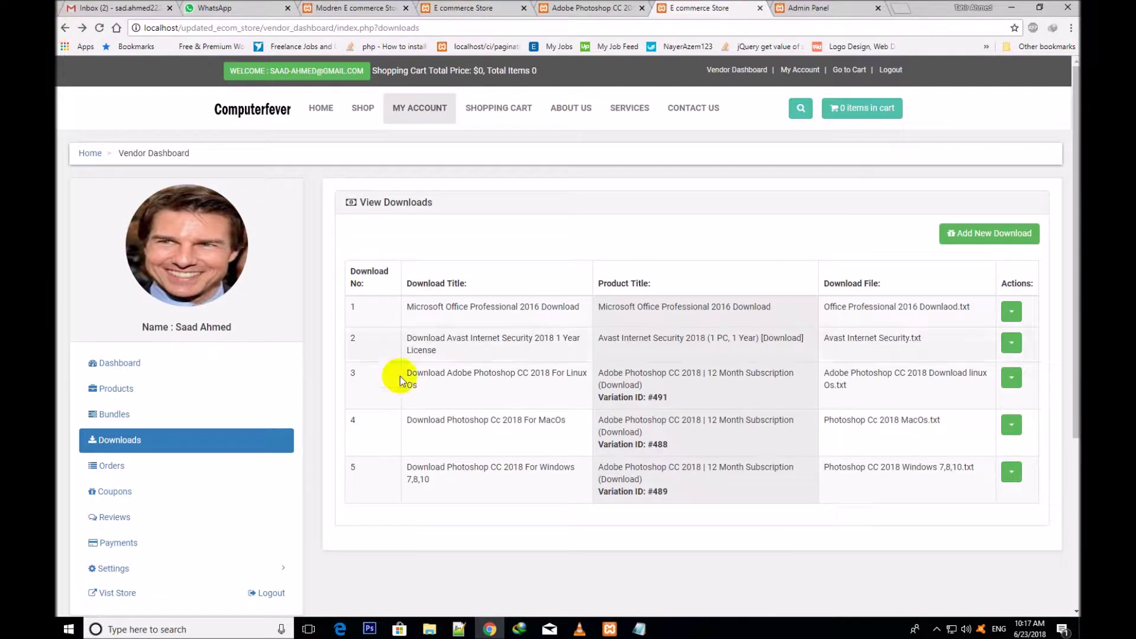
{"action": "double_click", "coordinate": [553, 421]}
{"action": "left_click", "coordinate": [979, 443]}
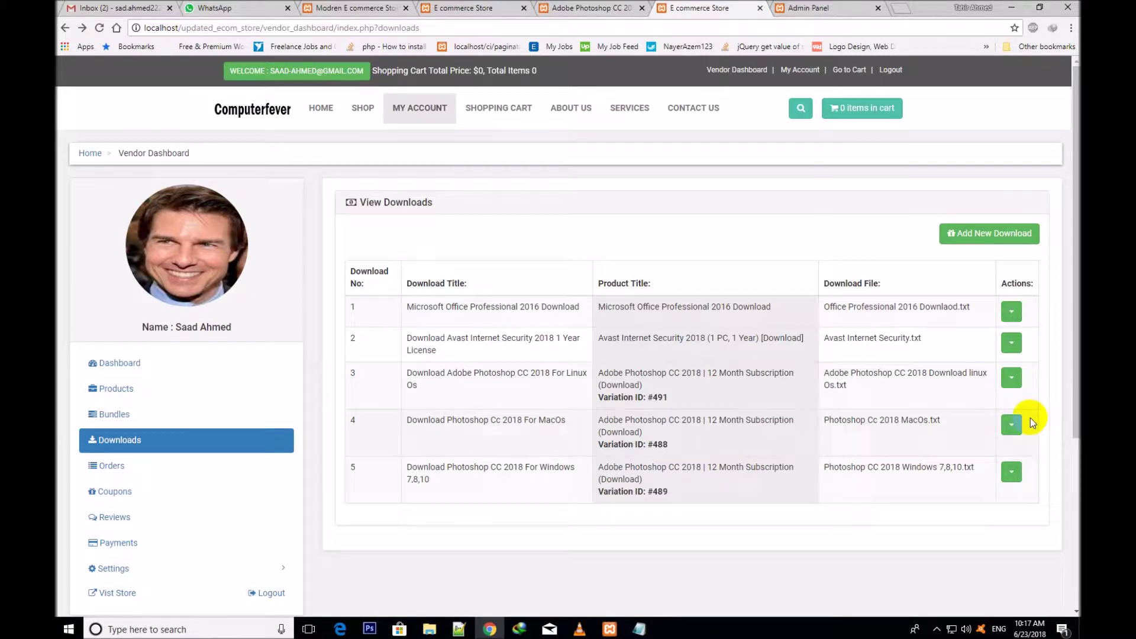
{"action": "left_click", "coordinate": [1012, 426]}
{"action": "left_click", "coordinate": [956, 449]}
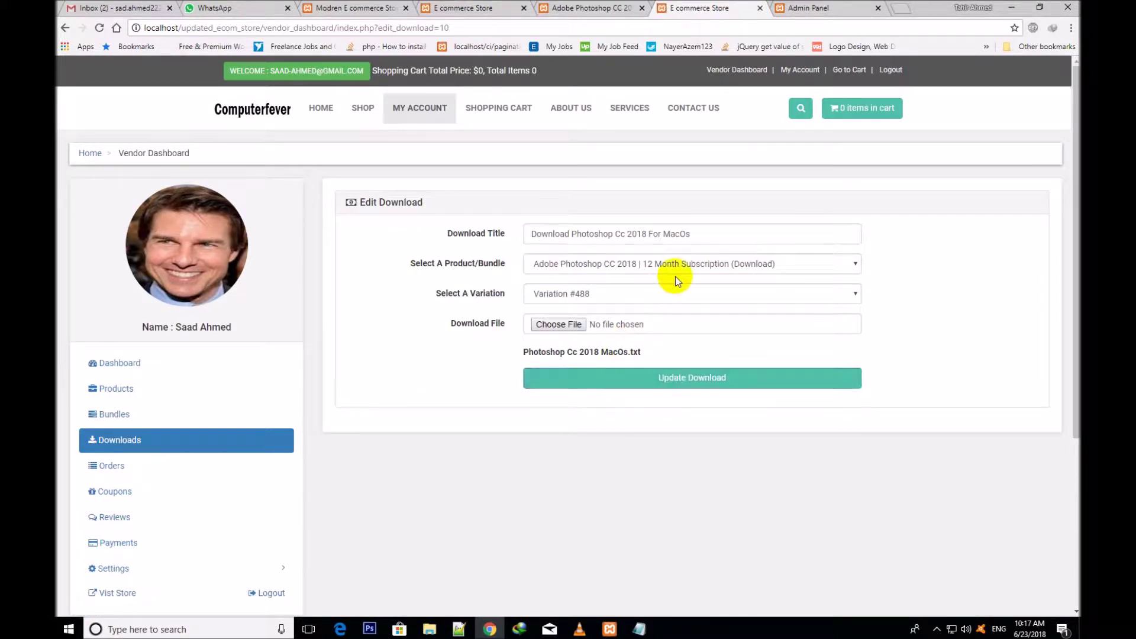
{"action": "double_click", "coordinate": [674, 234]}
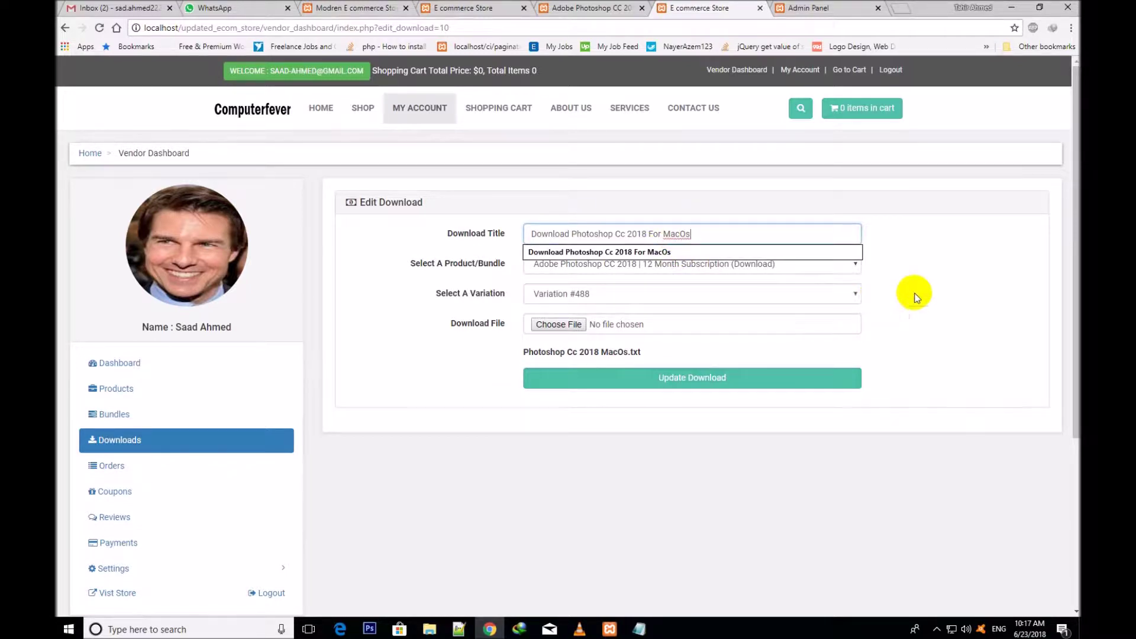
{"action": "left_click", "coordinate": [989, 287]}
{"action": "left_click", "coordinate": [580, 294]}
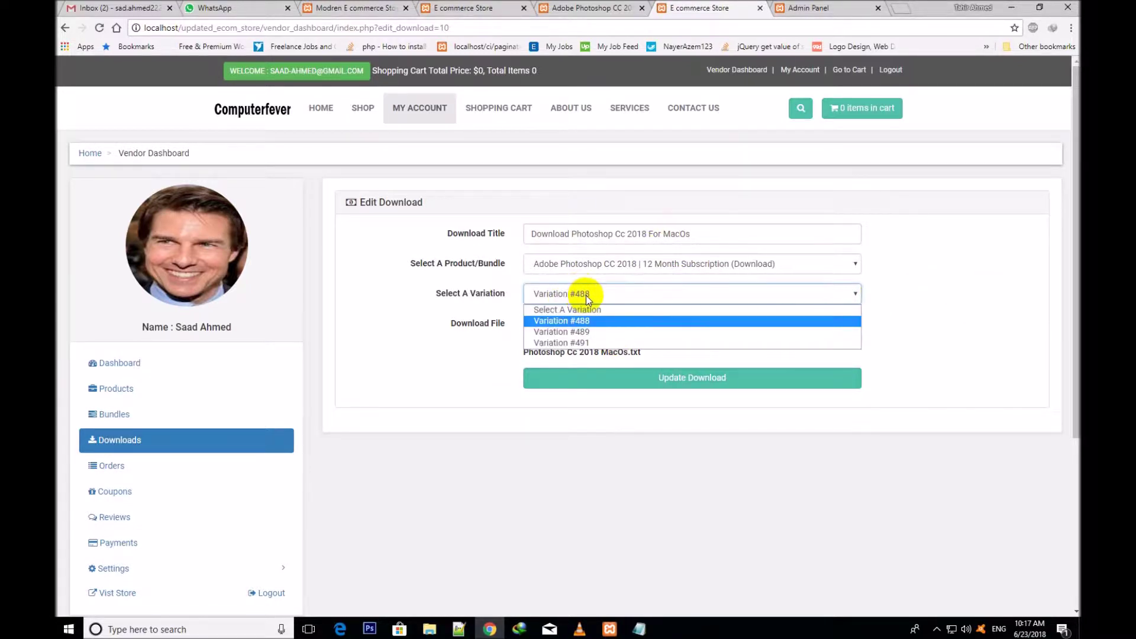
{"action": "left_click", "coordinate": [442, 336]}
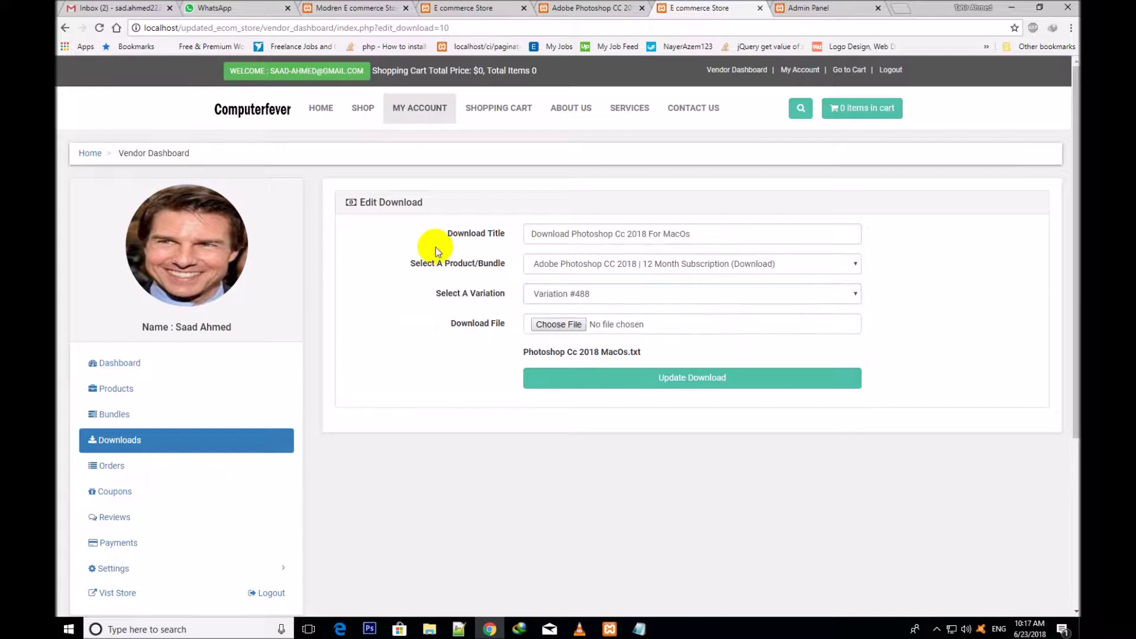
{"action": "left_click", "coordinate": [452, 5]}
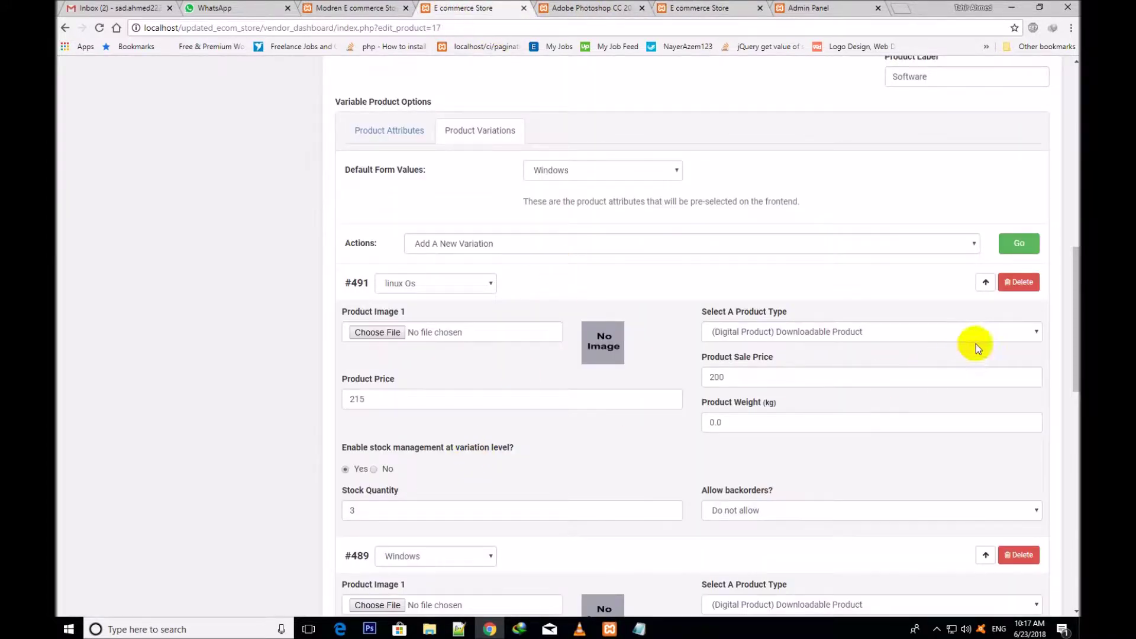
{"action": "left_click", "coordinate": [986, 282]}
{"action": "left_click_drag", "start_coordinate": [1071, 364], "coordinate": [1072, 458]}
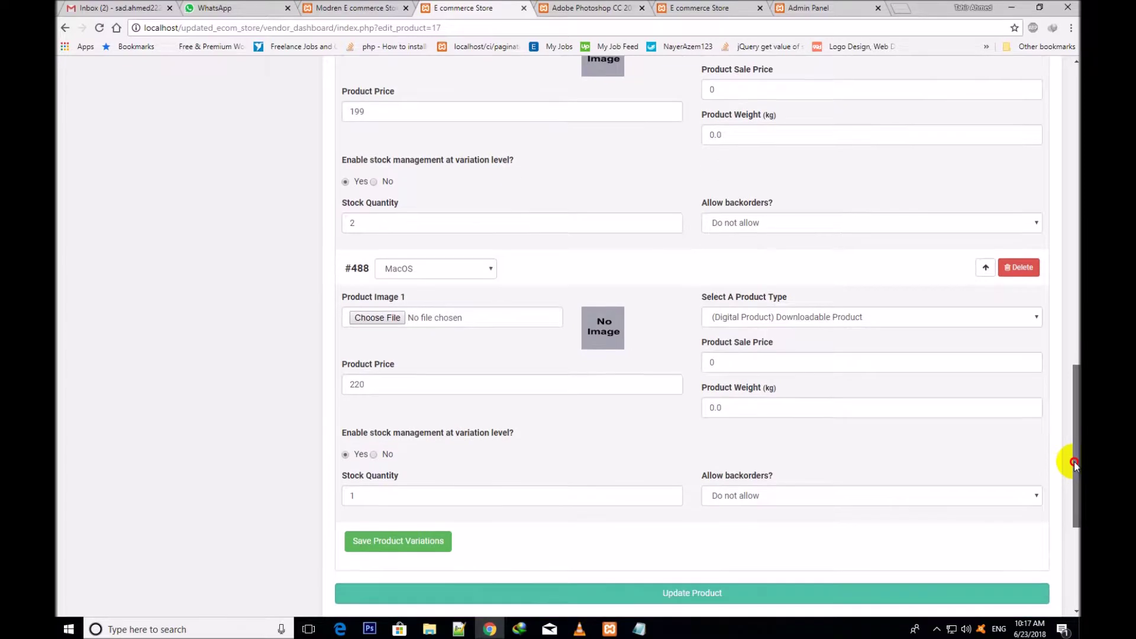
{"action": "double_click", "coordinate": [360, 271]}
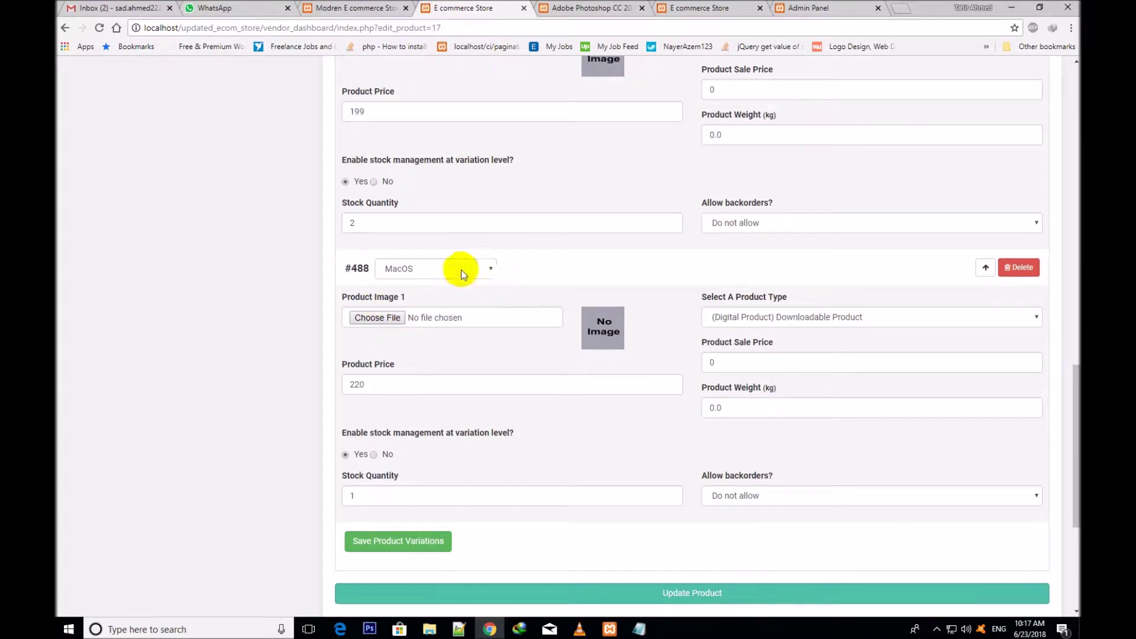
{"action": "left_click", "coordinate": [447, 266]}
{"action": "left_click", "coordinate": [421, 272]}
{"action": "left_click", "coordinate": [602, 8]}
{"action": "left_click", "coordinate": [696, 8]}
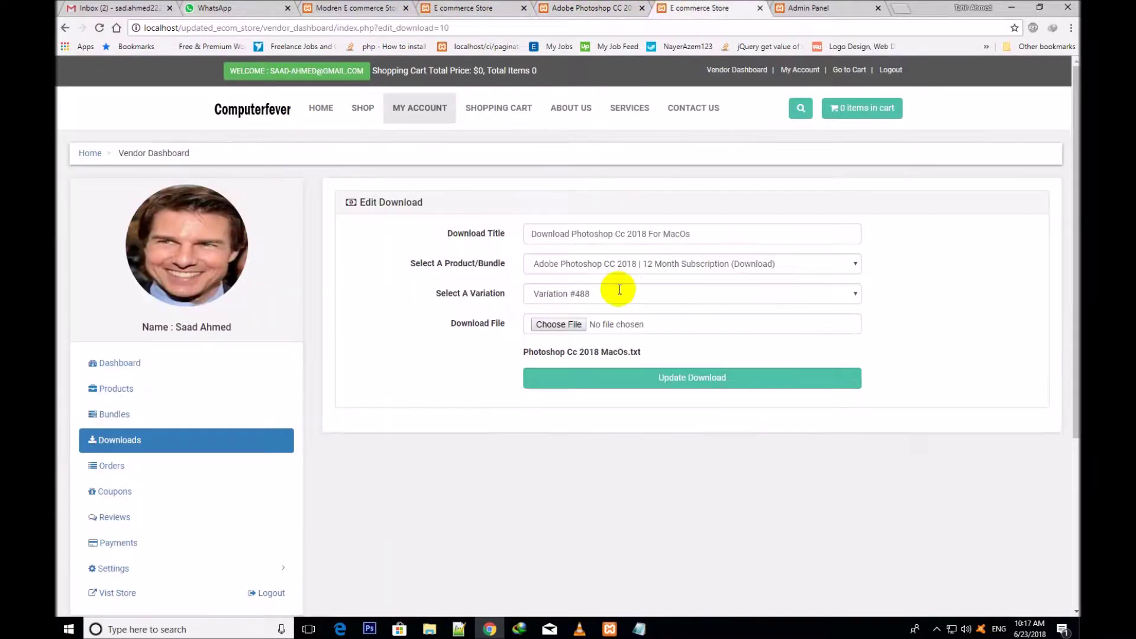
{"action": "left_click", "coordinate": [64, 28]}
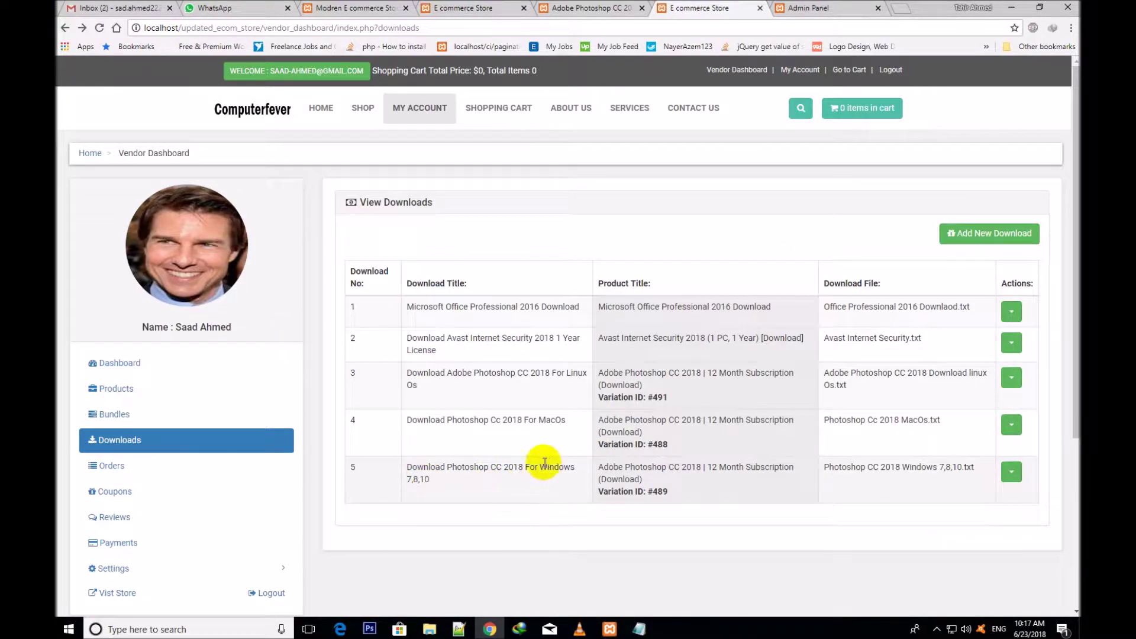
Open the 'For Windows 7,8,10' download's edit form and confirm it's linked to variation #489
{"action": "left_click_drag", "start_coordinate": [522, 467], "coordinate": [534, 484]}
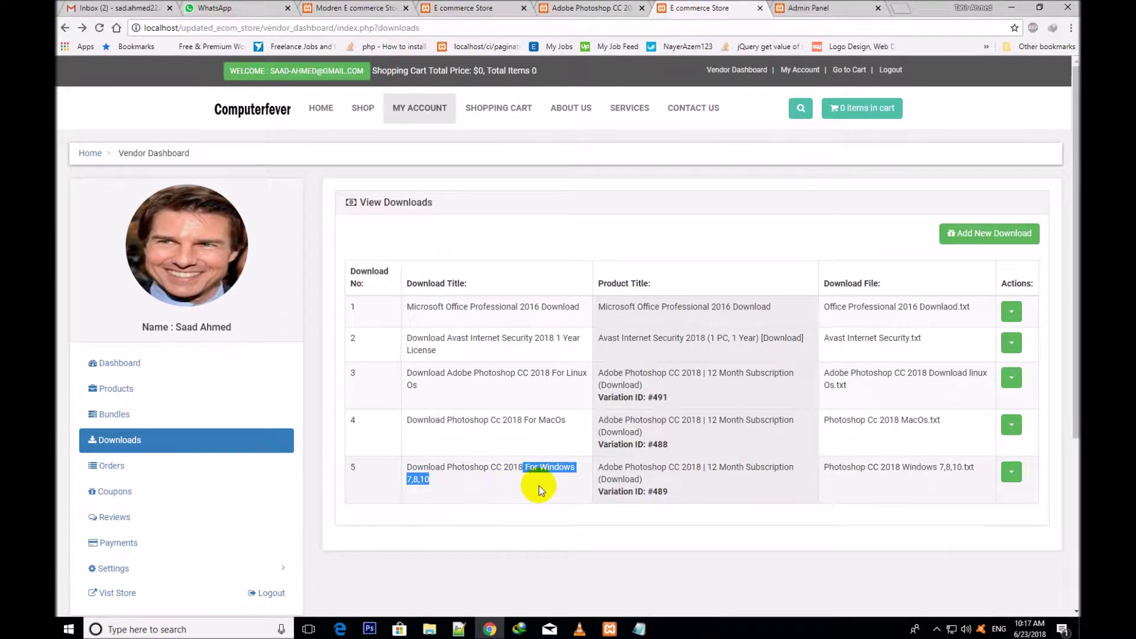
{"action": "left_click", "coordinate": [1011, 472]}
{"action": "left_click", "coordinate": [983, 494]}
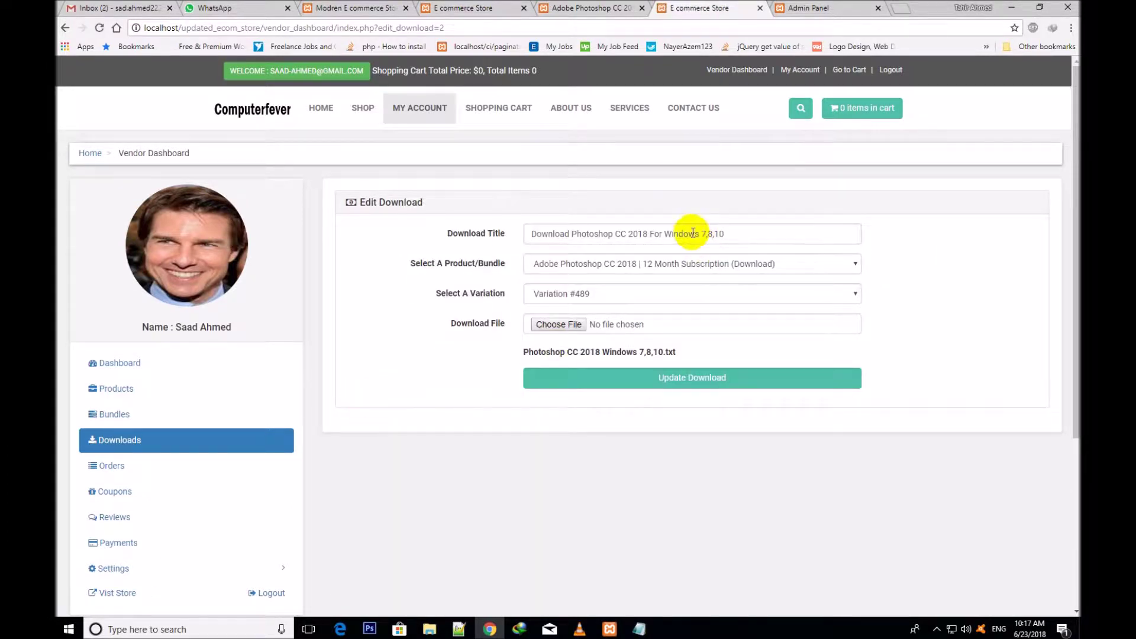
{"action": "left_click_drag", "start_coordinate": [702, 234], "coordinate": [730, 234]}
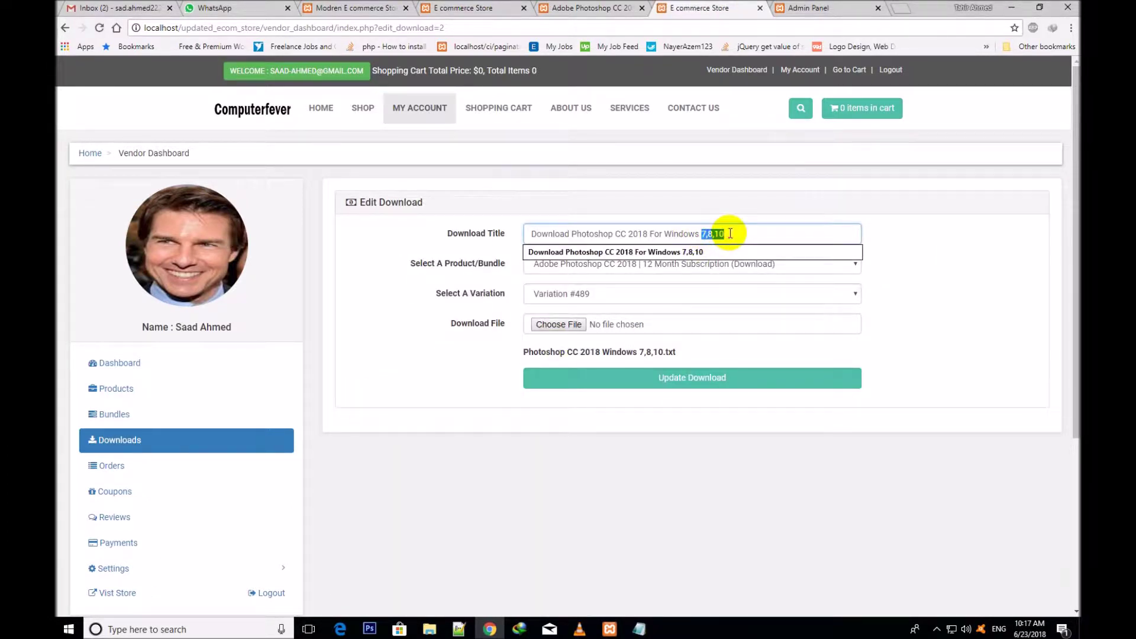
{"action": "left_click", "coordinate": [654, 234]}
{"action": "left_click_drag", "start_coordinate": [652, 234], "coordinate": [713, 221]}
{"action": "left_click", "coordinate": [690, 207]}
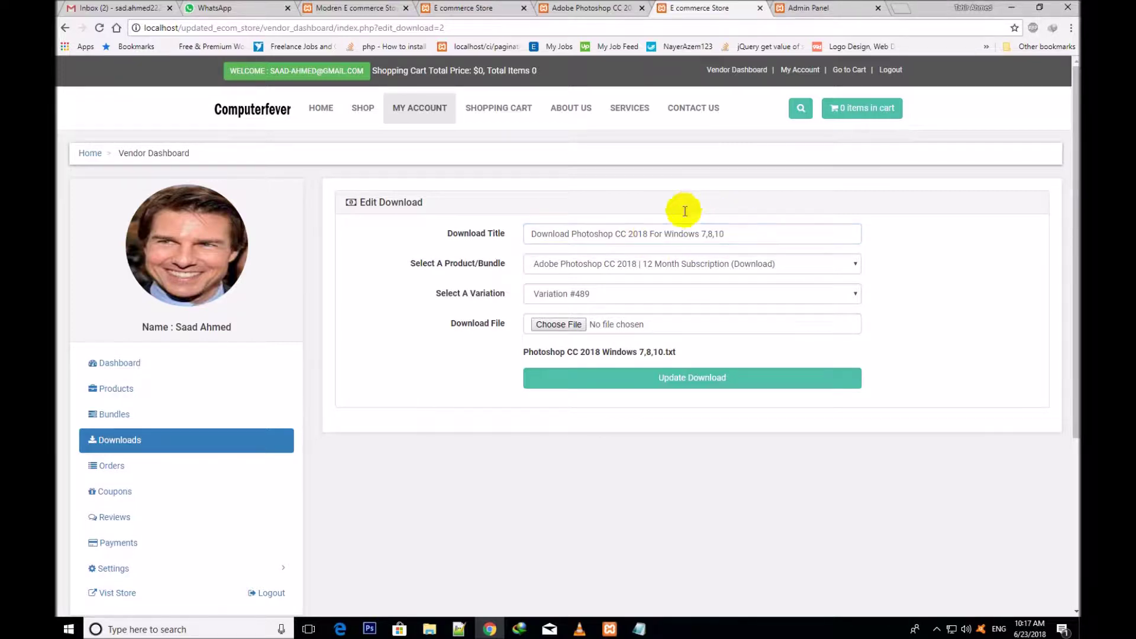
{"action": "left_click", "coordinate": [578, 300]}
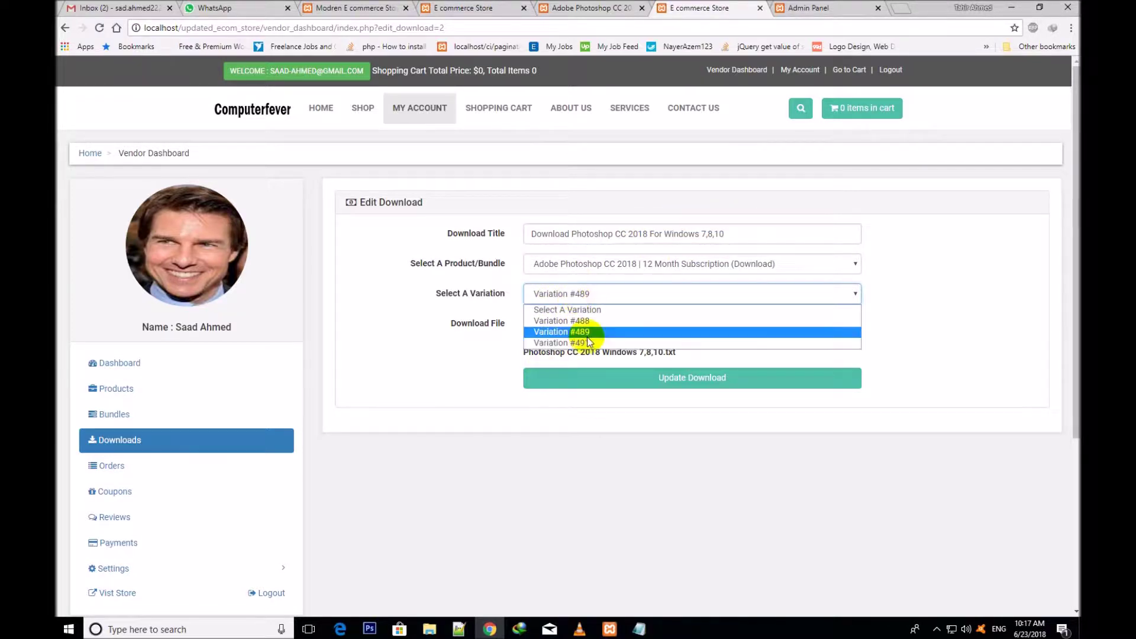
{"action": "left_click", "coordinate": [364, 330]}
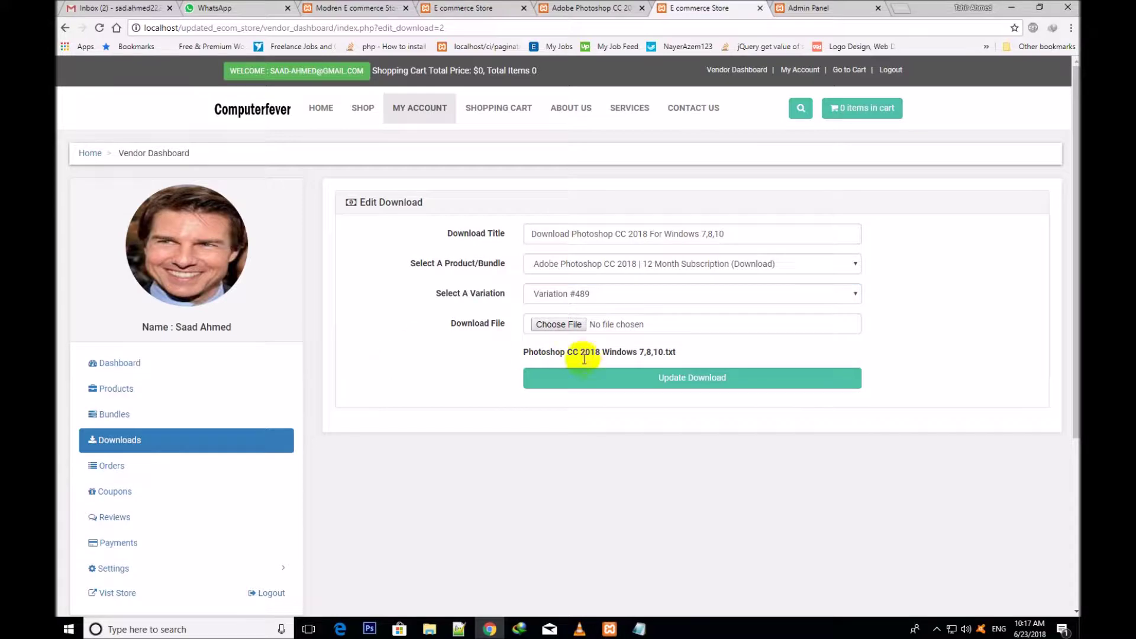
Confirm variation #489 is Windows on the product page, then go back to View Downloads
{"action": "left_click", "coordinate": [473, 8]}
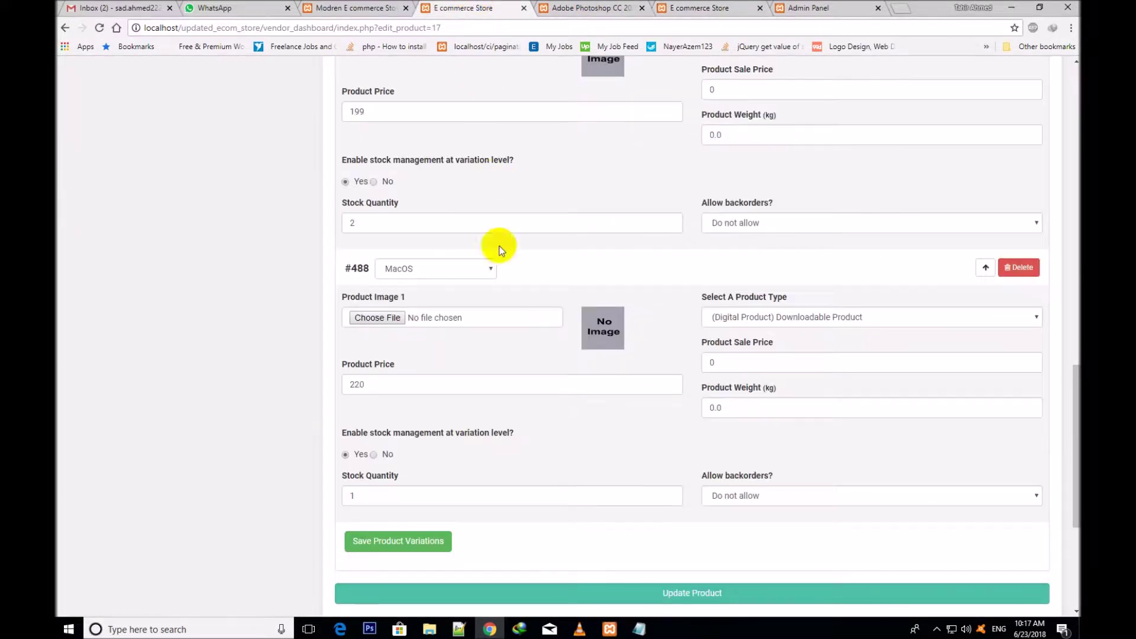
{"action": "left_click", "coordinate": [1070, 548]}
{"action": "left_click_drag", "start_coordinate": [1071, 515], "coordinate": [1059, 372]}
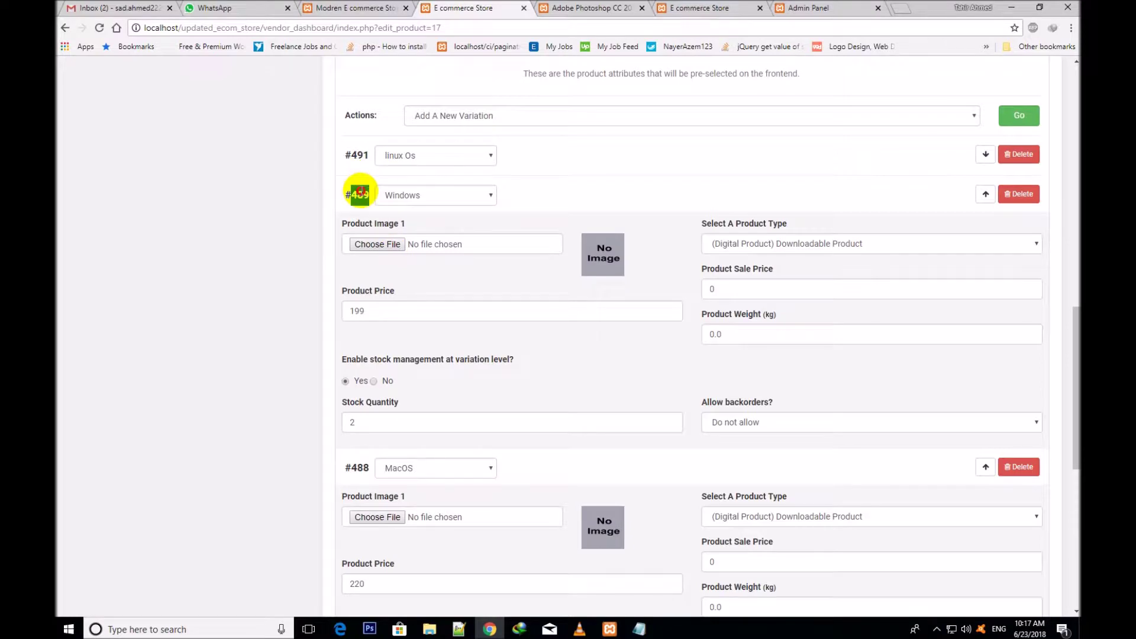
{"action": "left_click", "coordinate": [430, 198]}
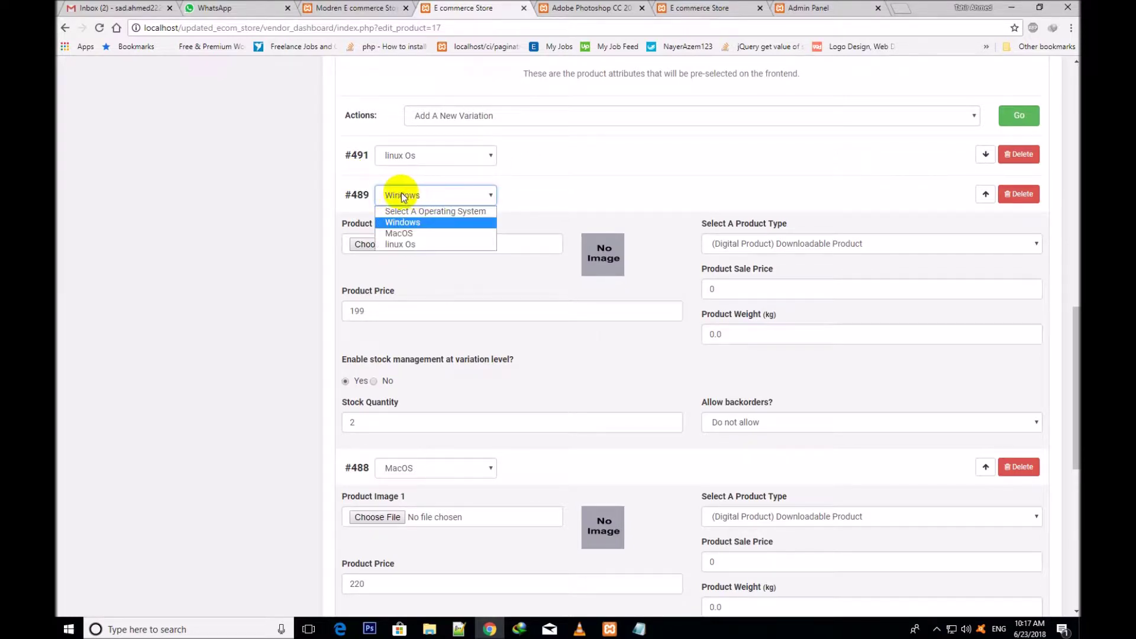
{"action": "left_click", "coordinate": [549, 197]}
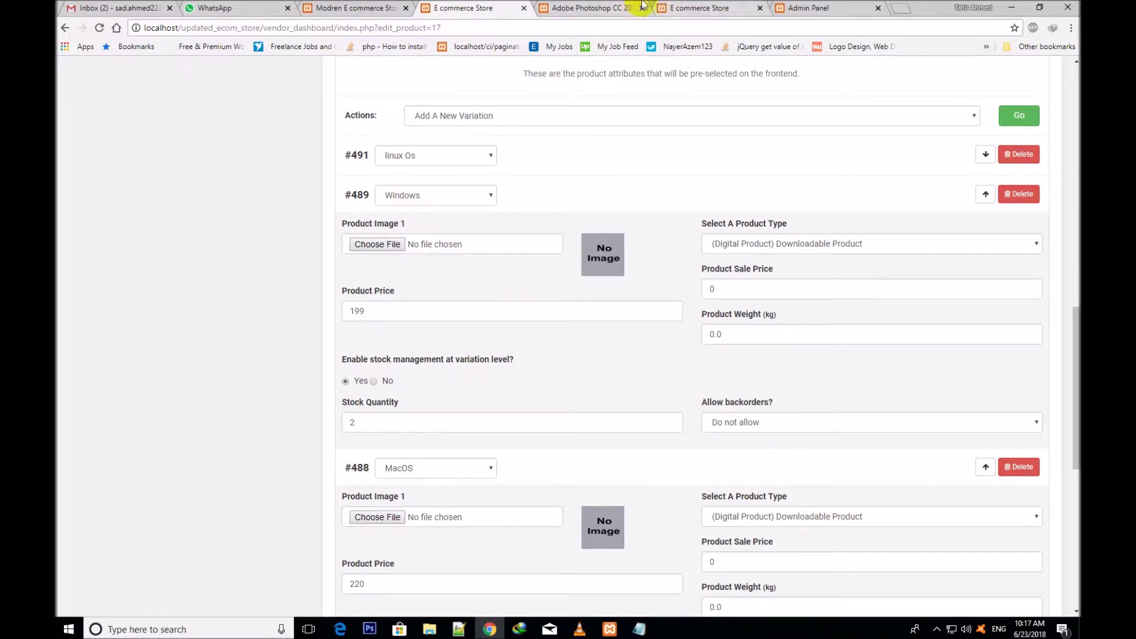
{"action": "left_click", "coordinate": [695, 8]}
{"action": "left_click", "coordinate": [64, 28]}
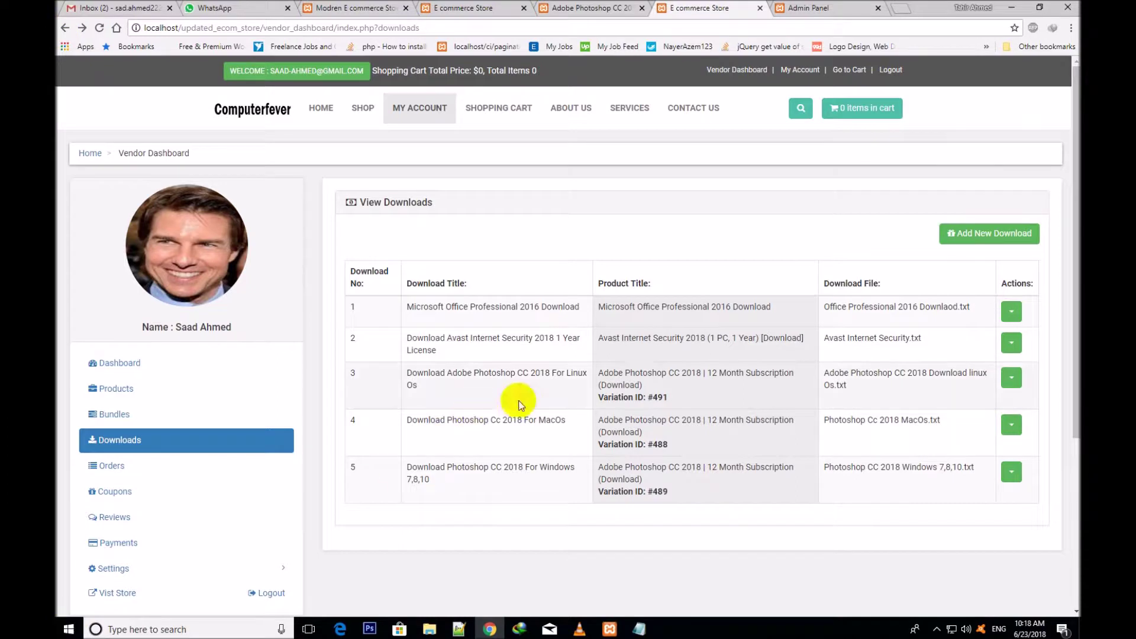
{"action": "left_click", "coordinate": [985, 239]}
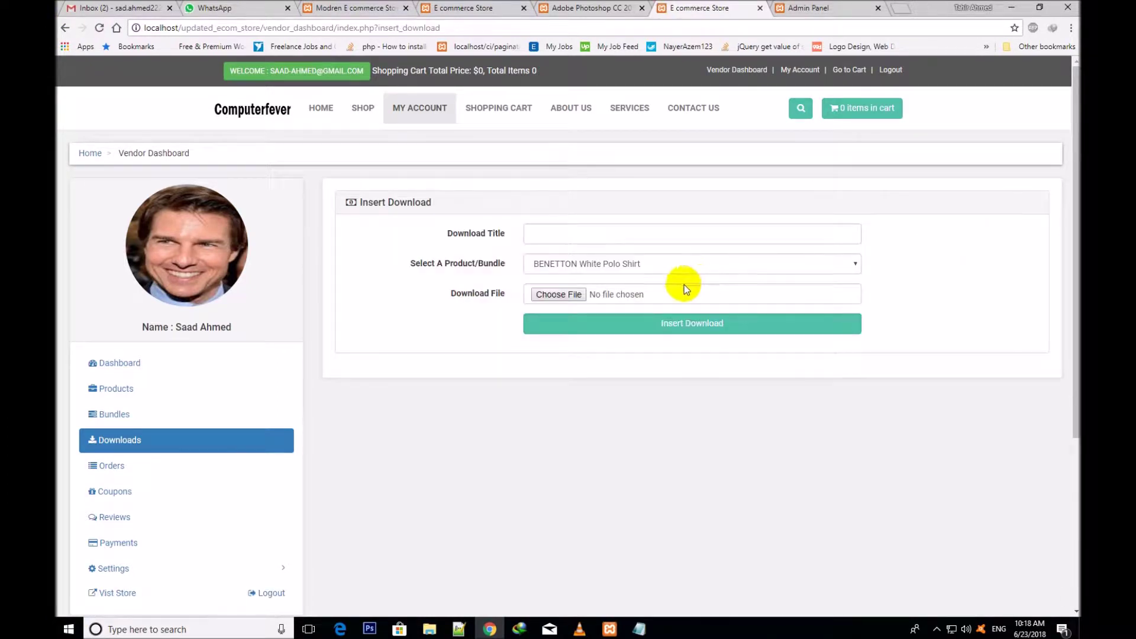
{"action": "left_click", "coordinate": [583, 263]}
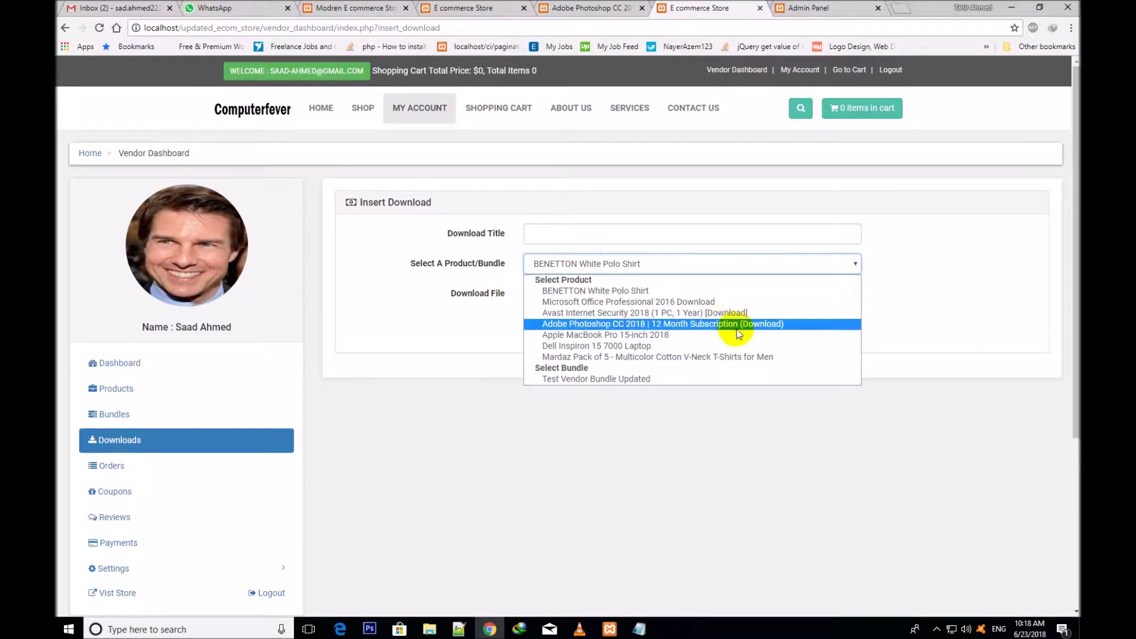
{"action": "left_click", "coordinate": [700, 324]}
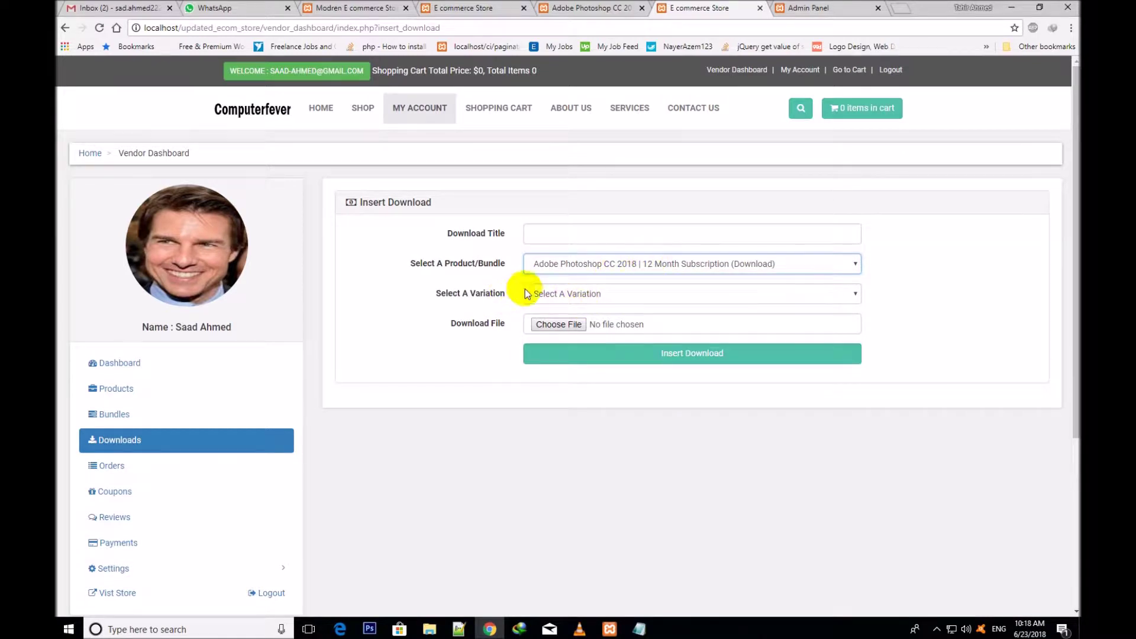
{"action": "left_click", "coordinate": [550, 293]}
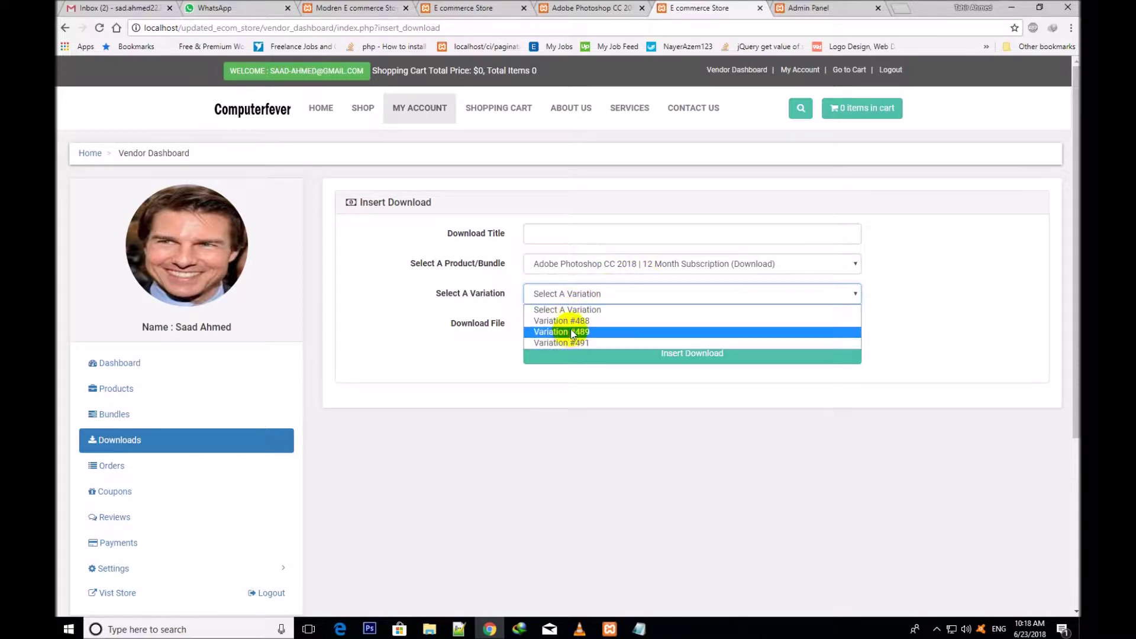
{"action": "left_click", "coordinate": [459, 481]}
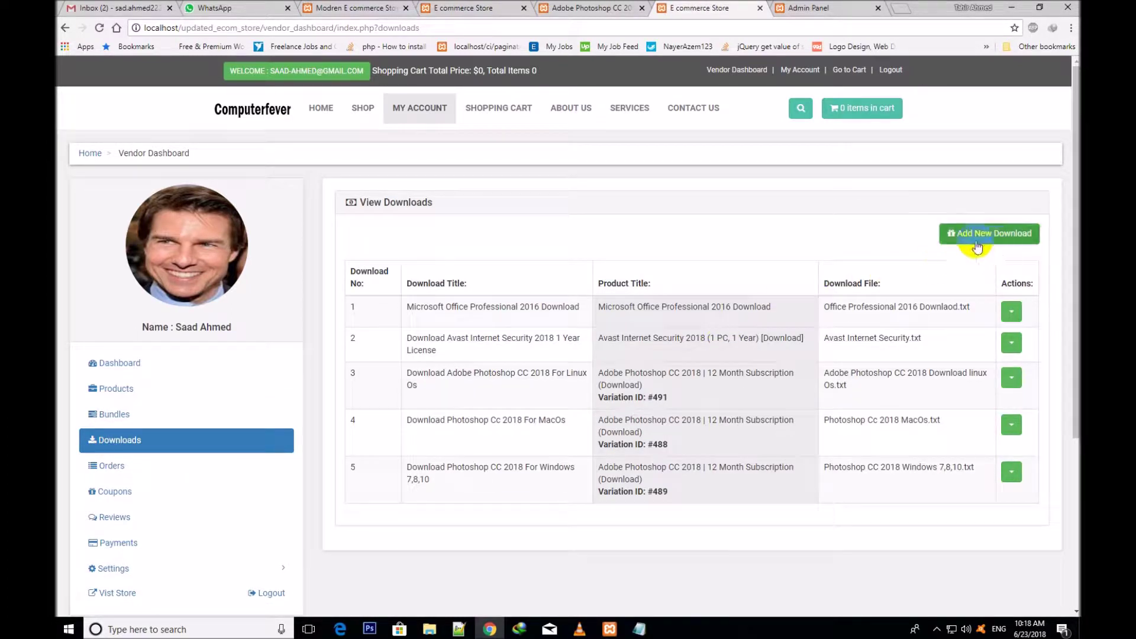
Delete the Microsoft Office Professional 2016 download from row 1 and confirm the alert
{"action": "left_click", "coordinate": [986, 241]}
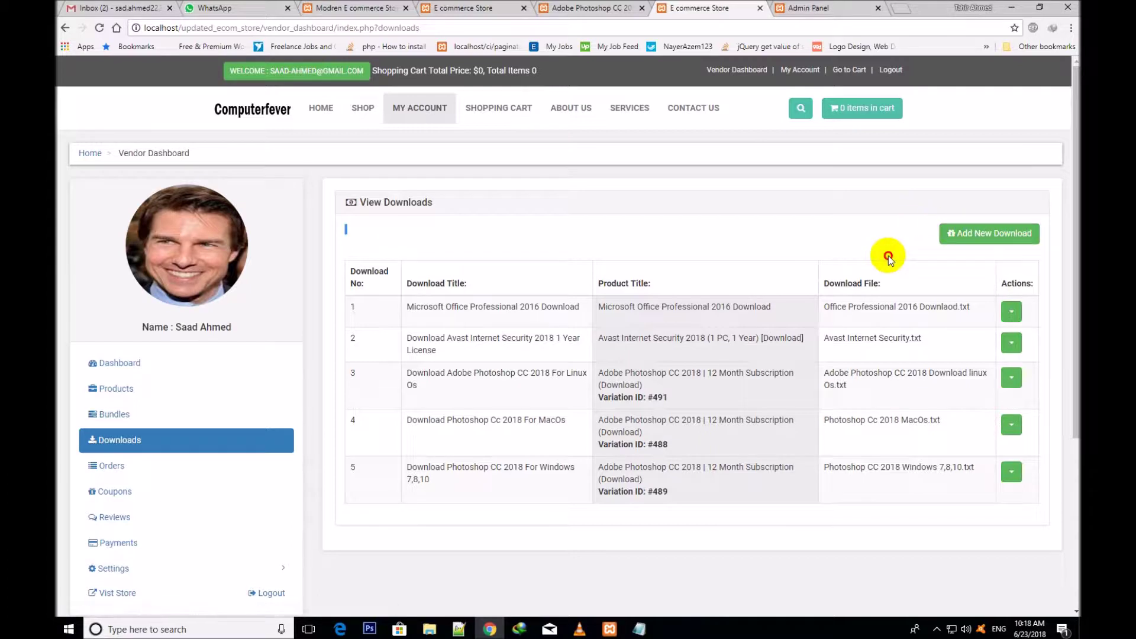
{"action": "left_click", "coordinate": [1011, 311]}
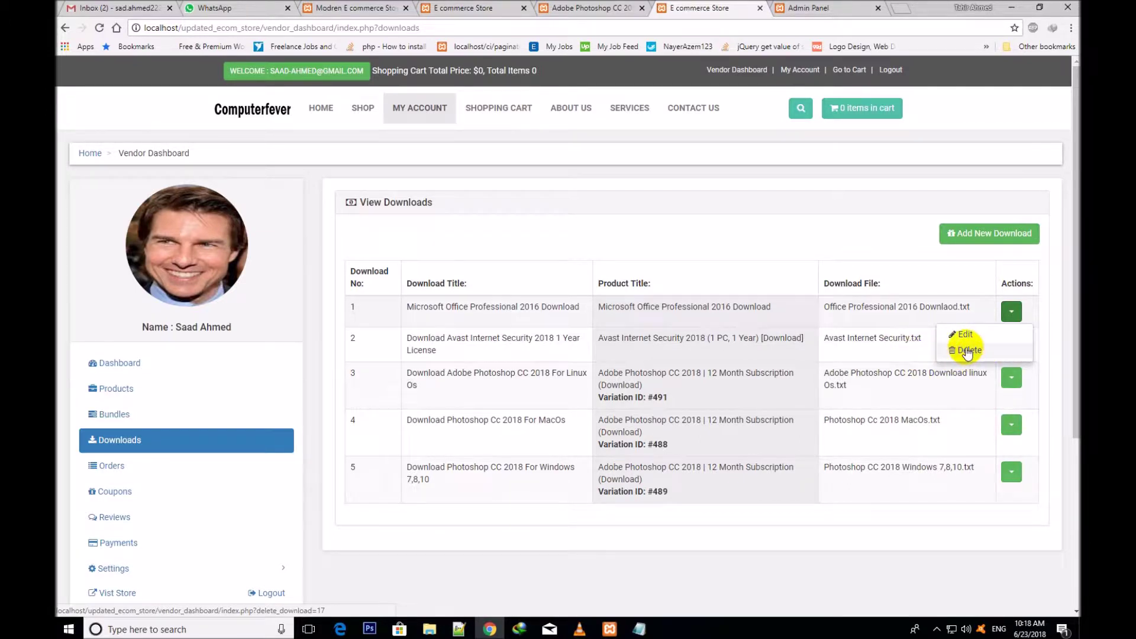
{"action": "left_click", "coordinate": [966, 351]}
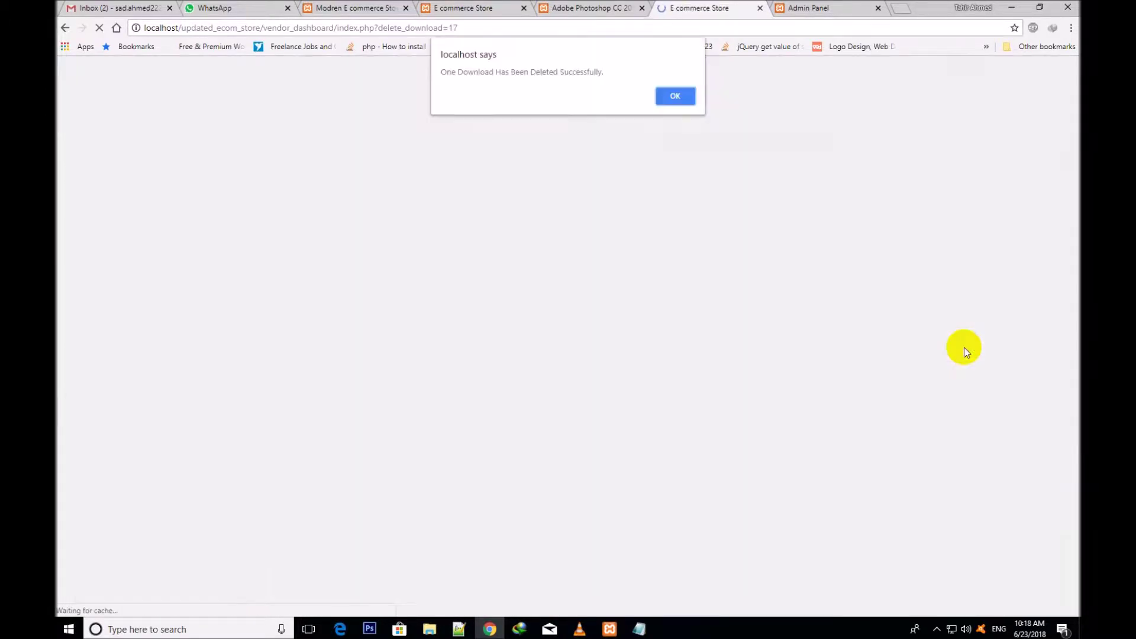
{"action": "triple_click", "coordinate": [520, 71]}
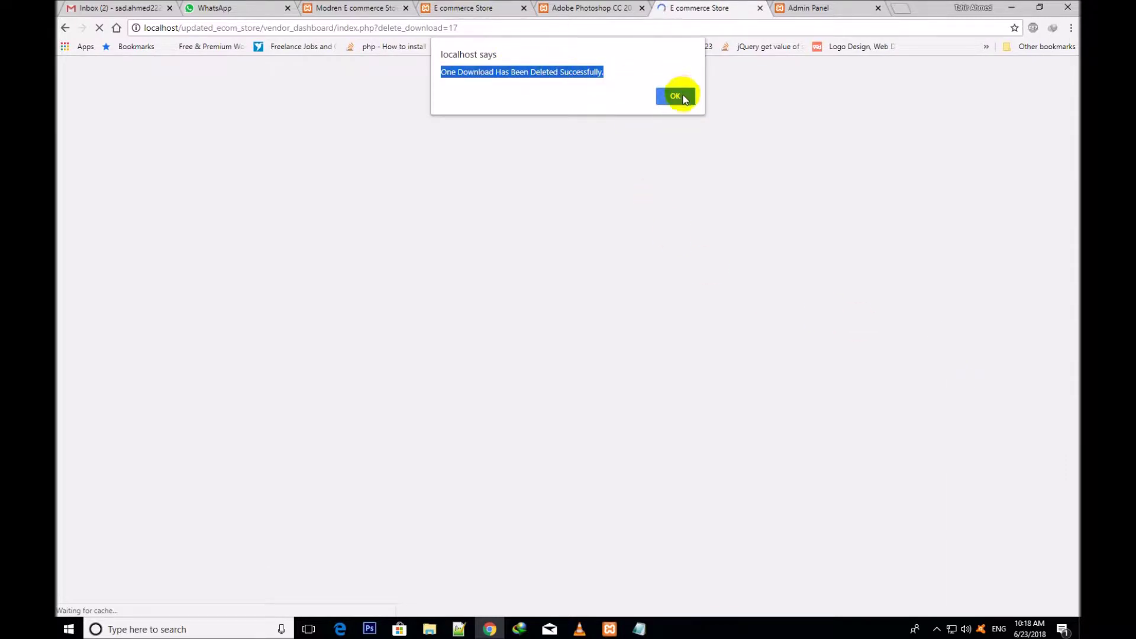
{"action": "left_click", "coordinate": [676, 96]}
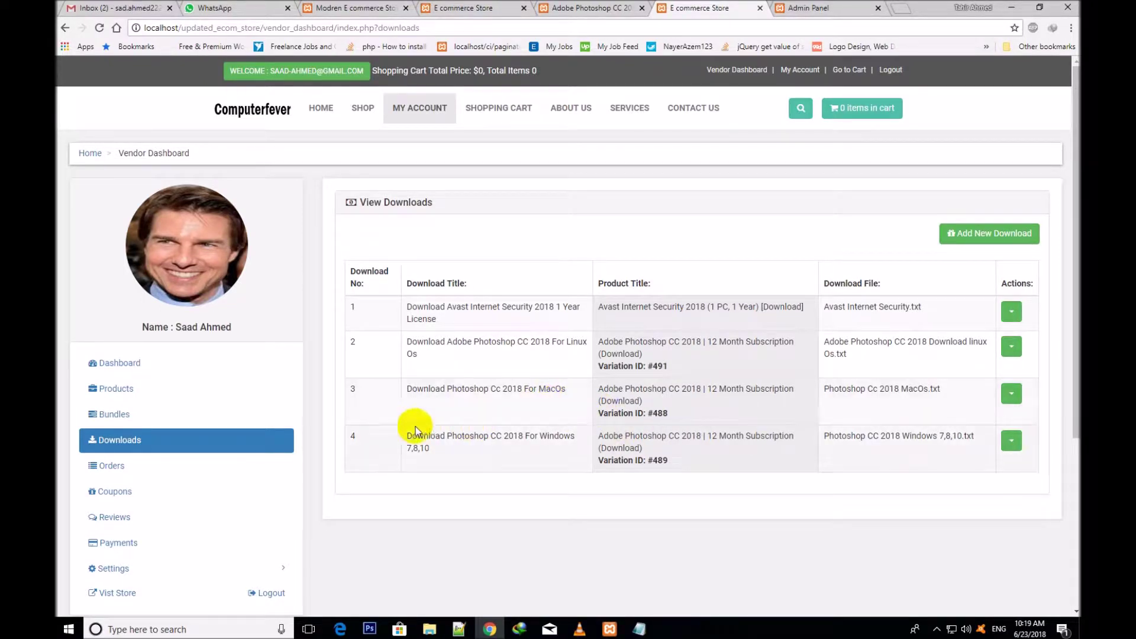
Glance at the Adobe Photoshop product page in the store, then return to the downloads list
{"action": "left_click", "coordinate": [630, 5]}
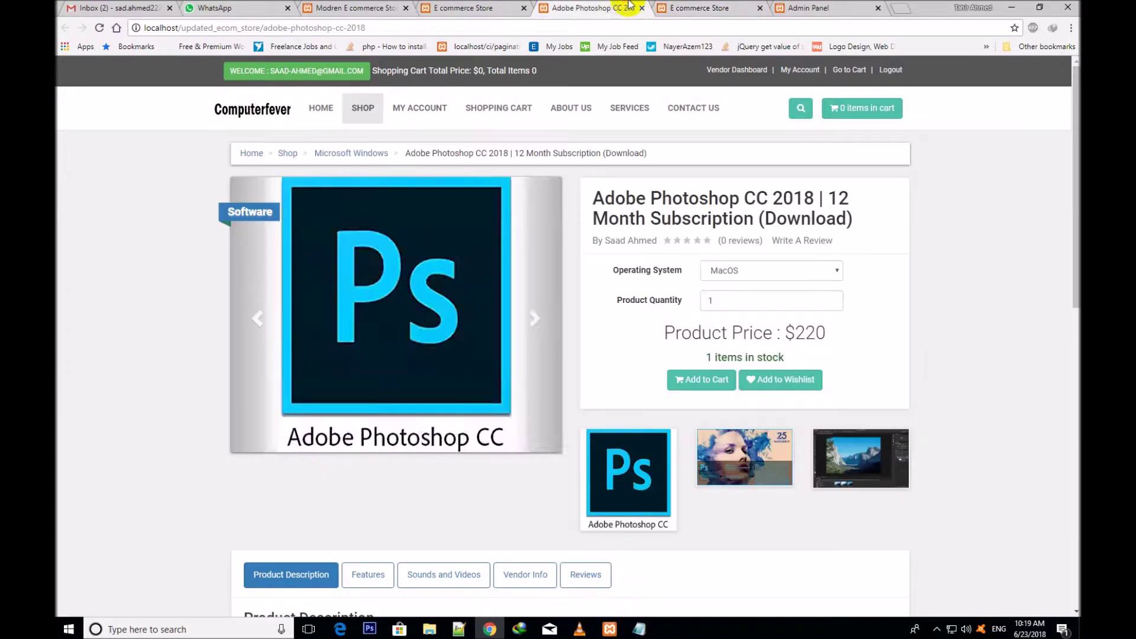
{"action": "left_click", "coordinate": [641, 10]}
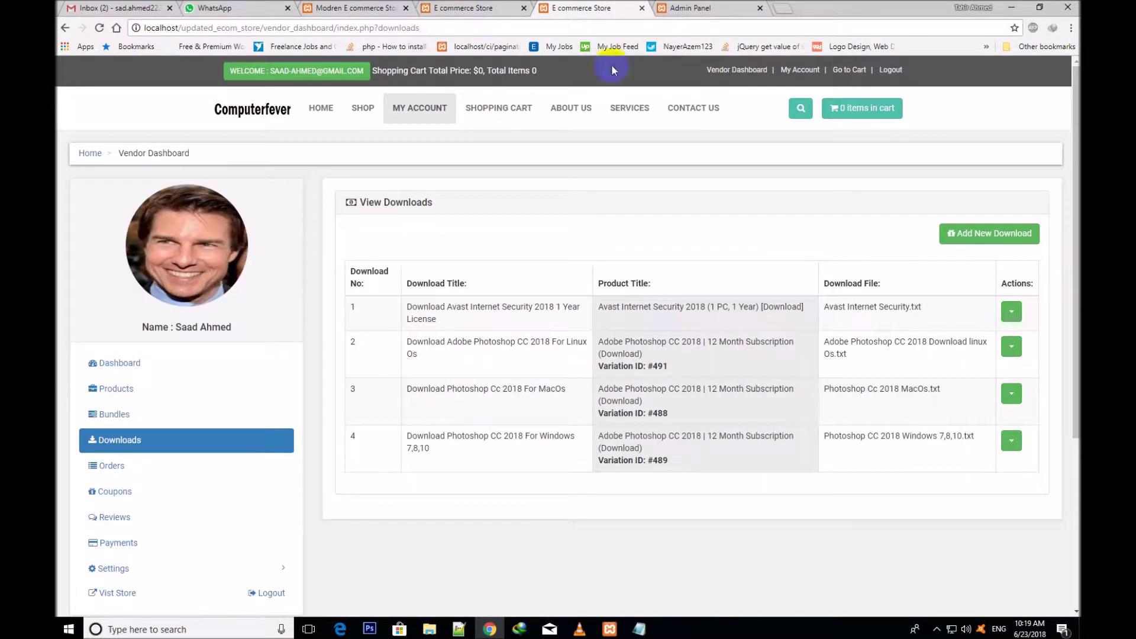
{"action": "scroll", "coordinate": [1077, 299], "scroll_direction": "down", "scroll_amount": 2}
{"action": "scroll", "coordinate": [1075, 298], "scroll_direction": "down", "scroll_amount": 1}
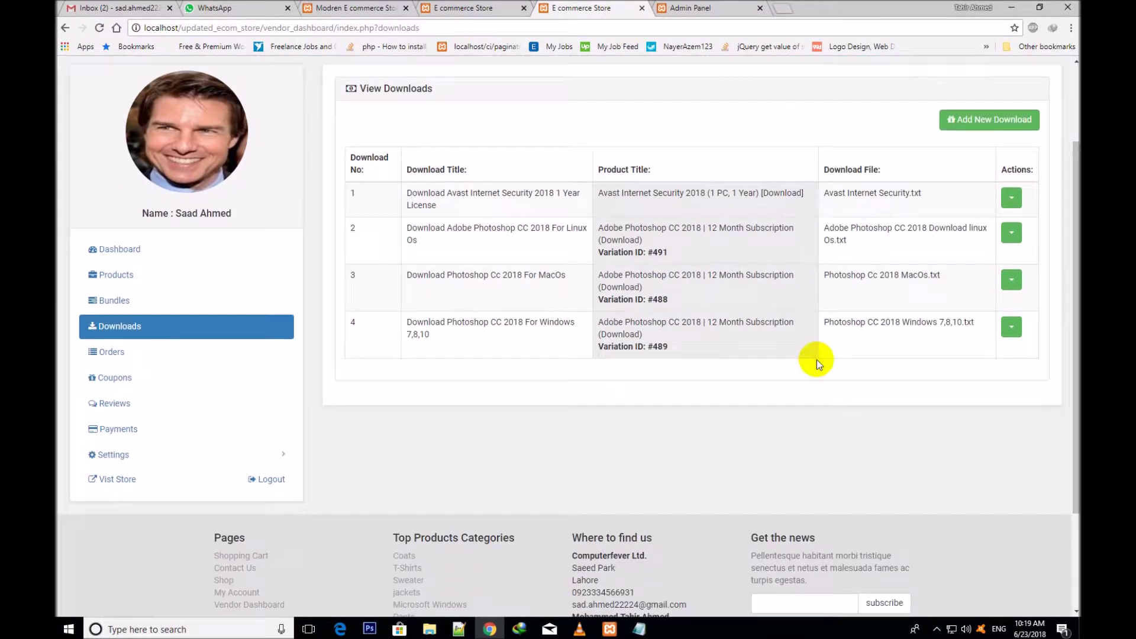
Open the View Orders list showing the All (16) filter
{"action": "left_click", "coordinate": [120, 353]}
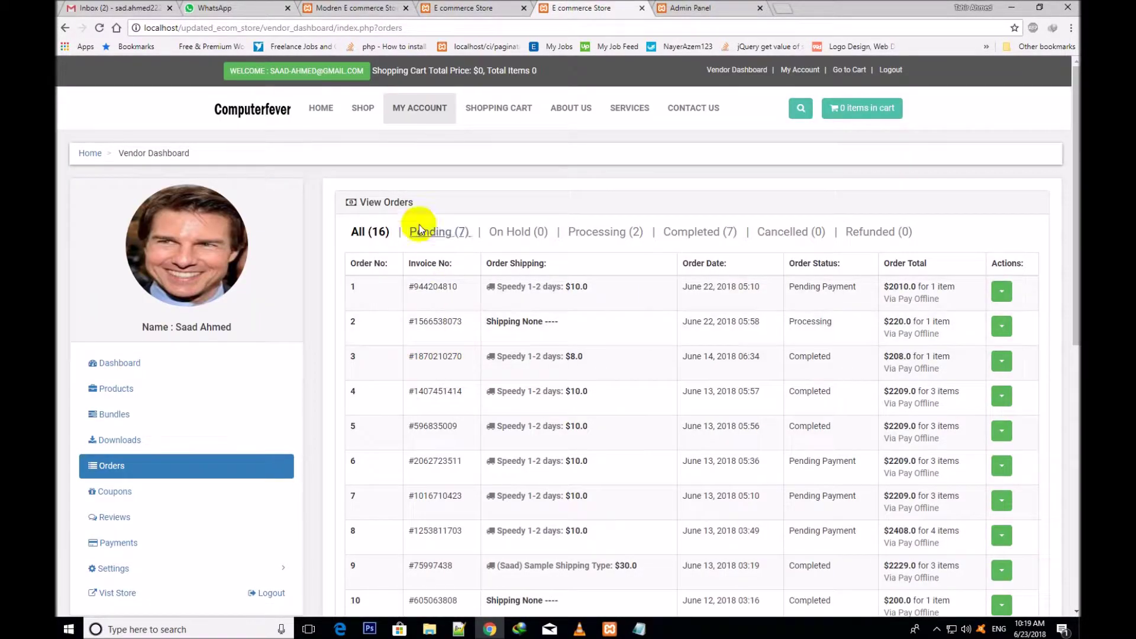
{"action": "left_click_drag", "start_coordinate": [413, 203], "coordinate": [356, 201]}
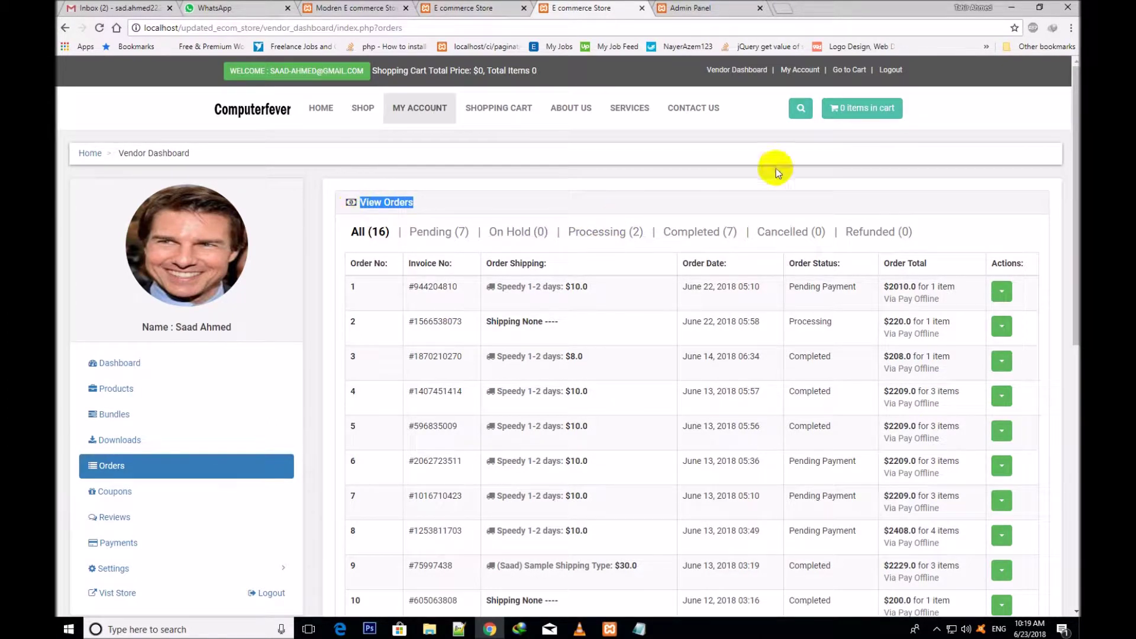
{"action": "scroll", "coordinate": [501, 302], "scroll_direction": "down", "scroll_amount": 1}
{"action": "left_click", "coordinate": [502, 302]}
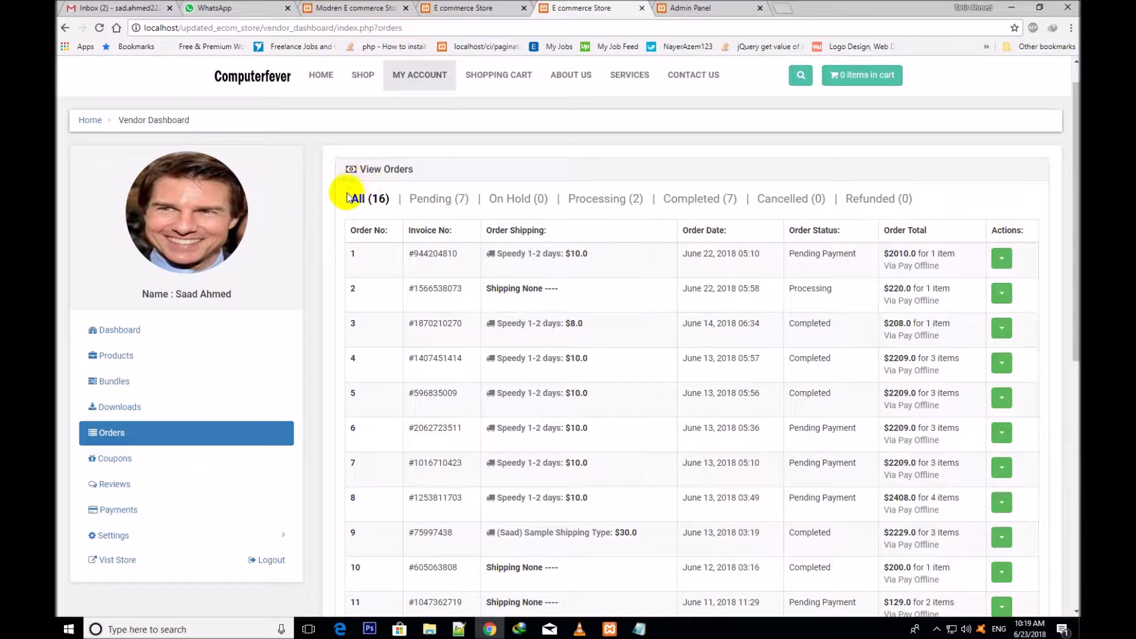
{"action": "left_click_drag", "start_coordinate": [360, 193], "coordinate": [372, 201]}
{"action": "mouse_move", "coordinate": [373, 198]}
{"action": "left_mouse_down"}
{"action": "mouse_move", "coordinate": [385, 199]}
{"action": "mouse_move", "coordinate": [368, 196]}
{"action": "left_mouse_up"}
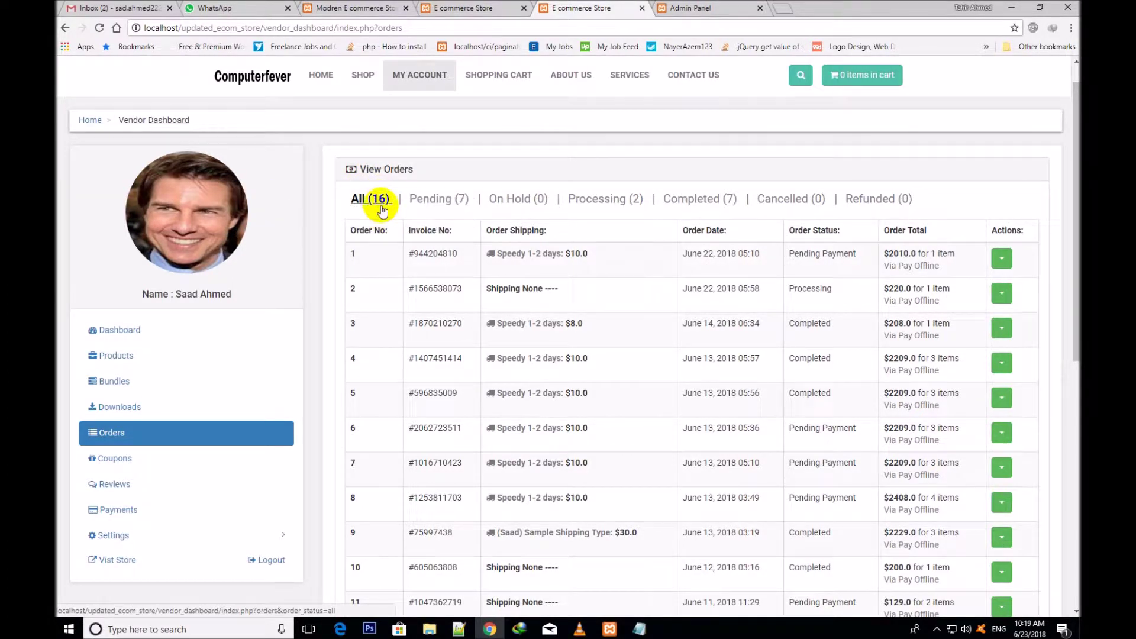
{"action": "left_click_drag", "start_coordinate": [412, 199], "coordinate": [445, 203]}
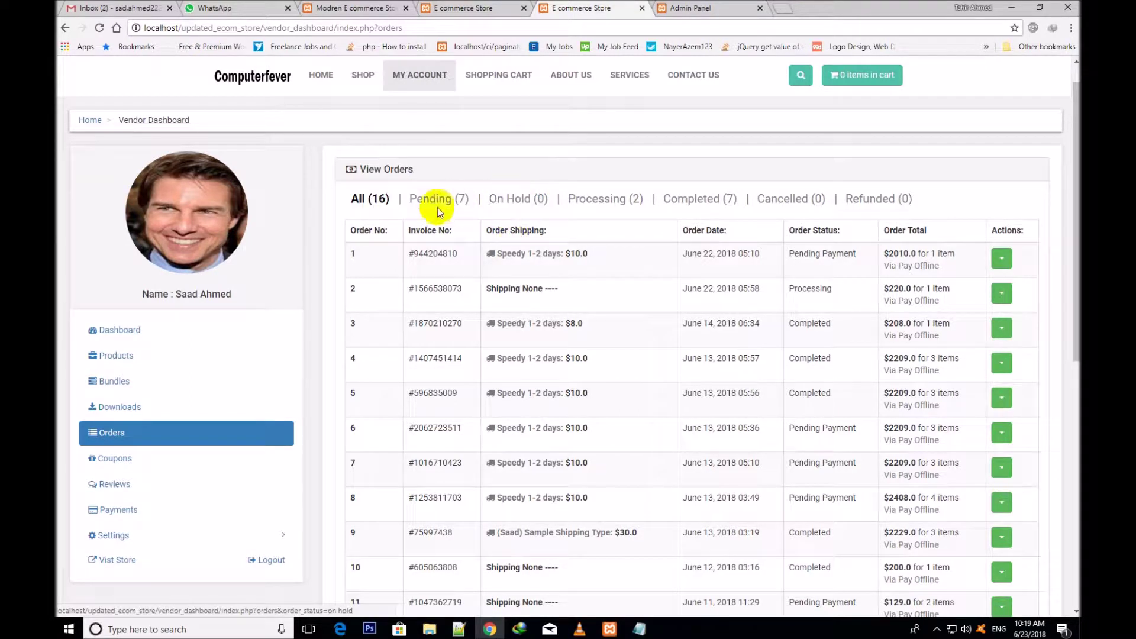
Filter orders by Pending, then On hold, then Processing, checking the two Processing statuses
{"action": "left_click", "coordinate": [431, 201]}
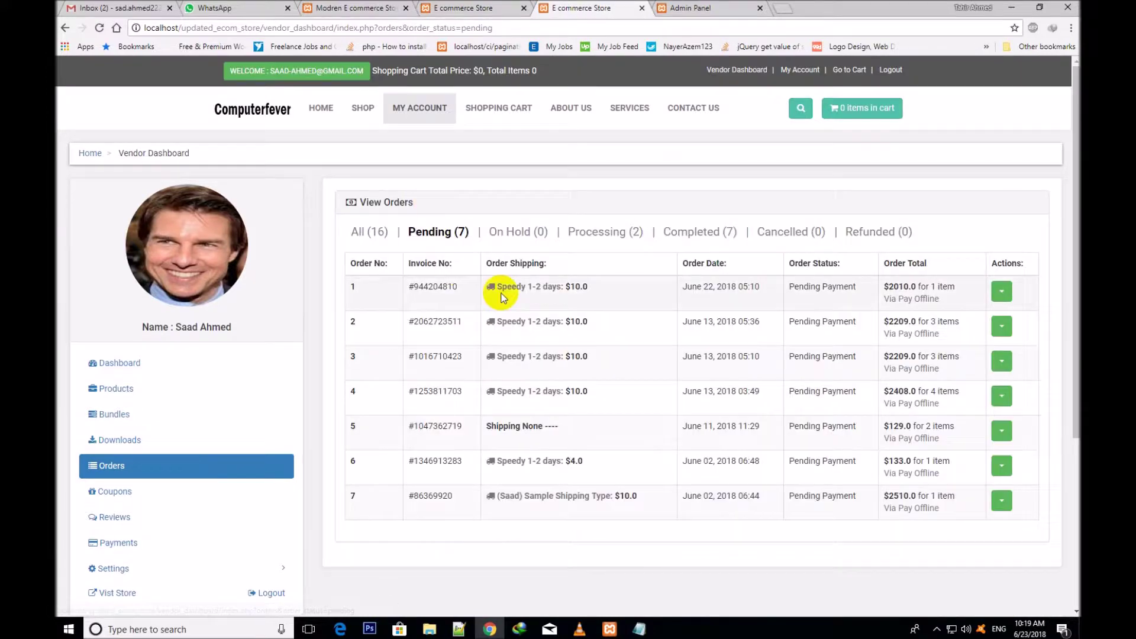
{"action": "left_click", "coordinate": [519, 233]}
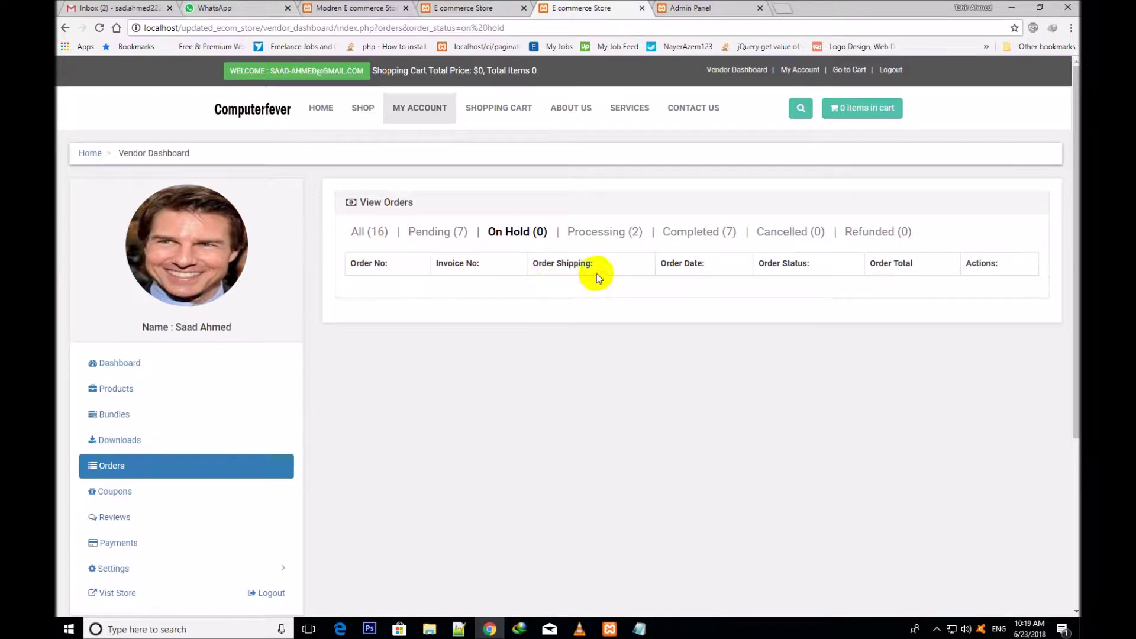
{"action": "left_click", "coordinate": [610, 232]}
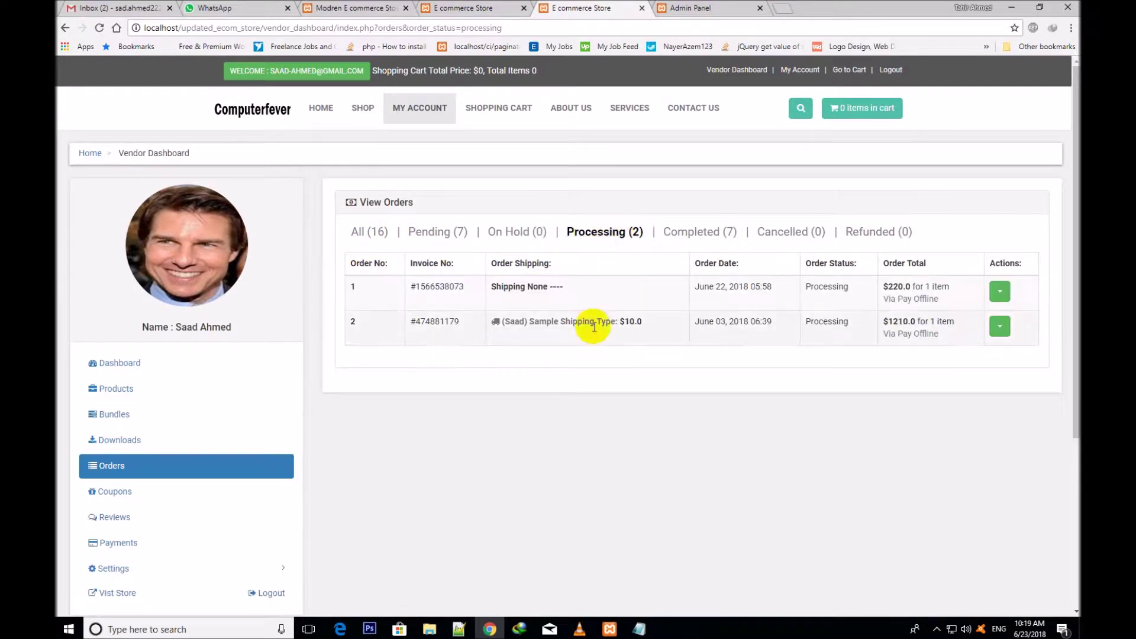
{"action": "double_click", "coordinate": [823, 286]}
{"action": "left_click", "coordinate": [816, 324]}
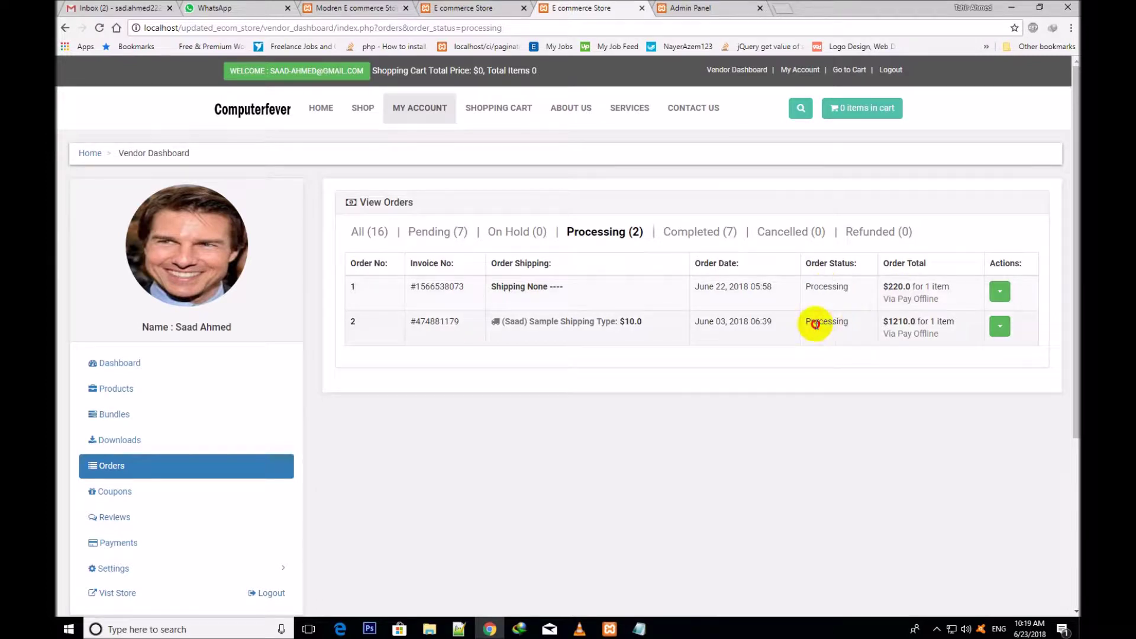
{"action": "left_click_drag", "start_coordinate": [837, 322], "coordinate": [799, 322]}
{"action": "left_click_drag", "start_coordinate": [848, 288], "coordinate": [812, 286]}
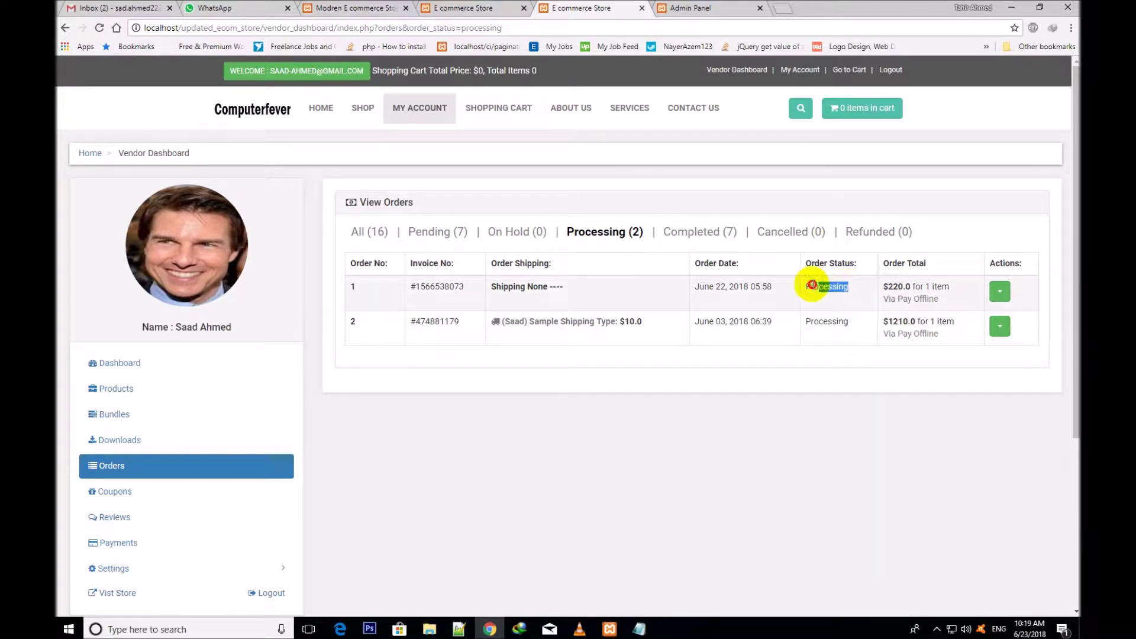
Filter to Completed orders and check their statuses, then view Cancelled and Pending orders
{"action": "left_click", "coordinate": [718, 232]}
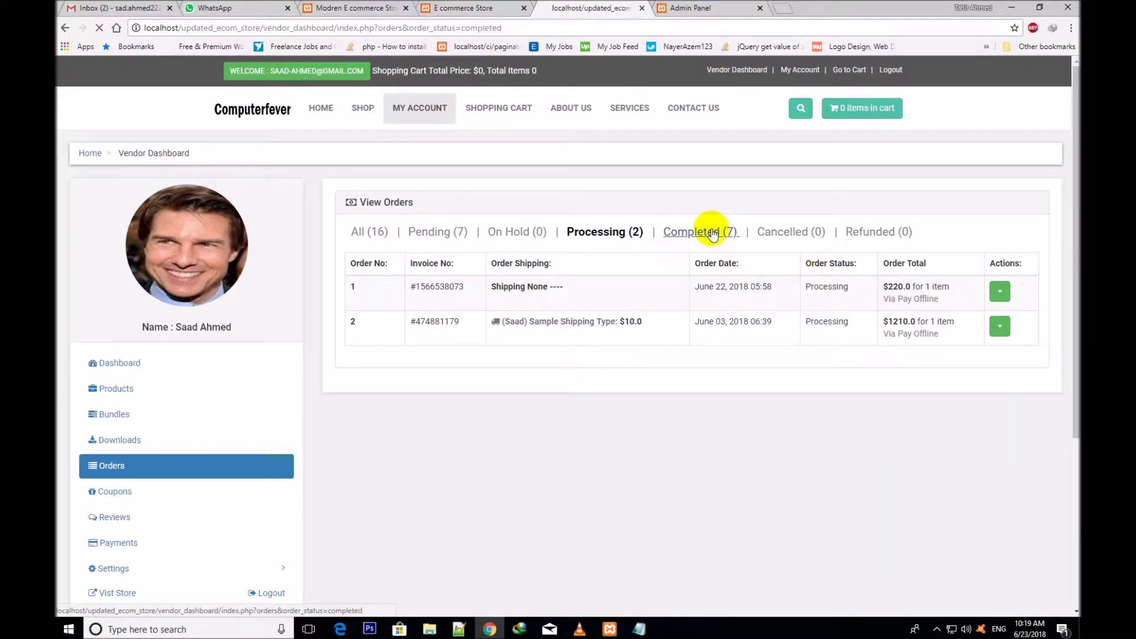
{"action": "double_click", "coordinate": [822, 287]}
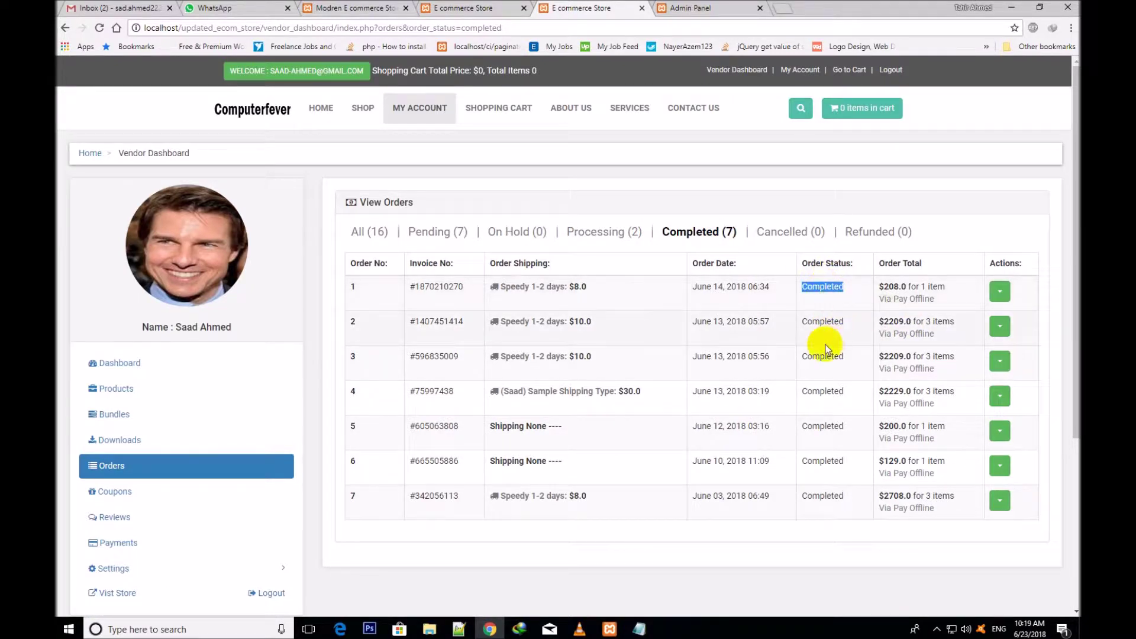
{"action": "double_click", "coordinate": [824, 356]}
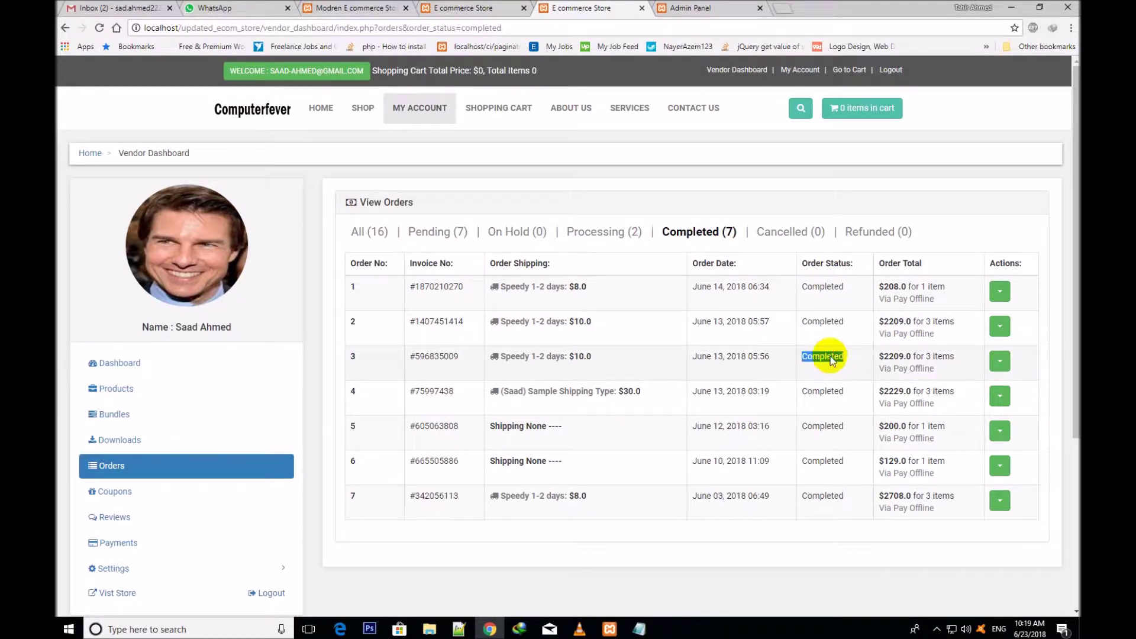
{"action": "double_click", "coordinate": [822, 392]}
{"action": "double_click", "coordinate": [825, 426]}
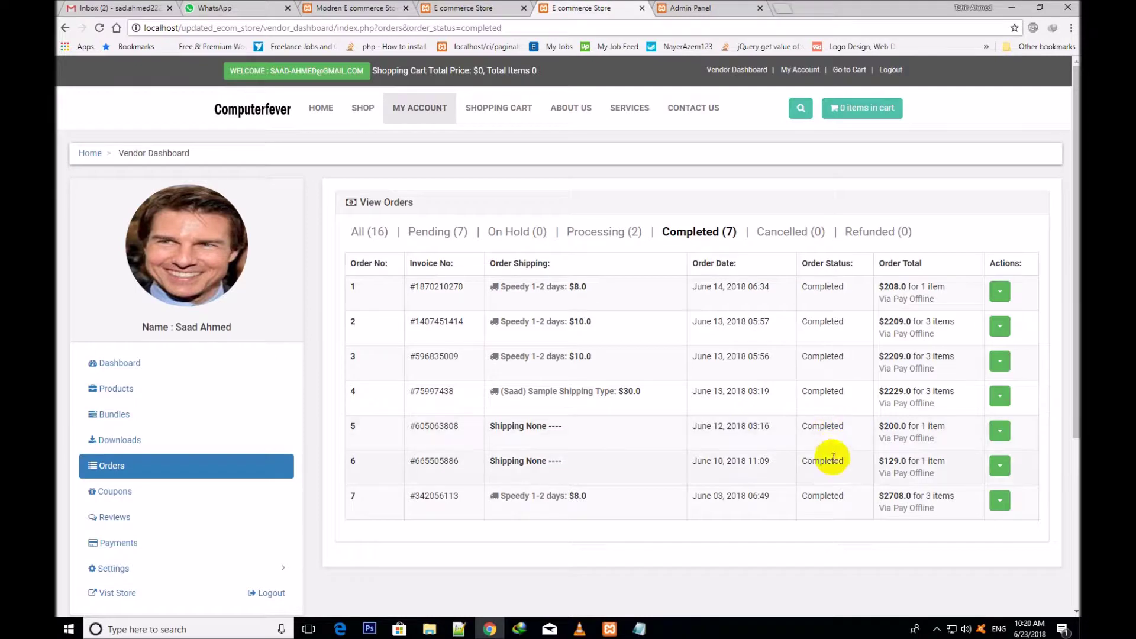
{"action": "double_click", "coordinate": [824, 461]}
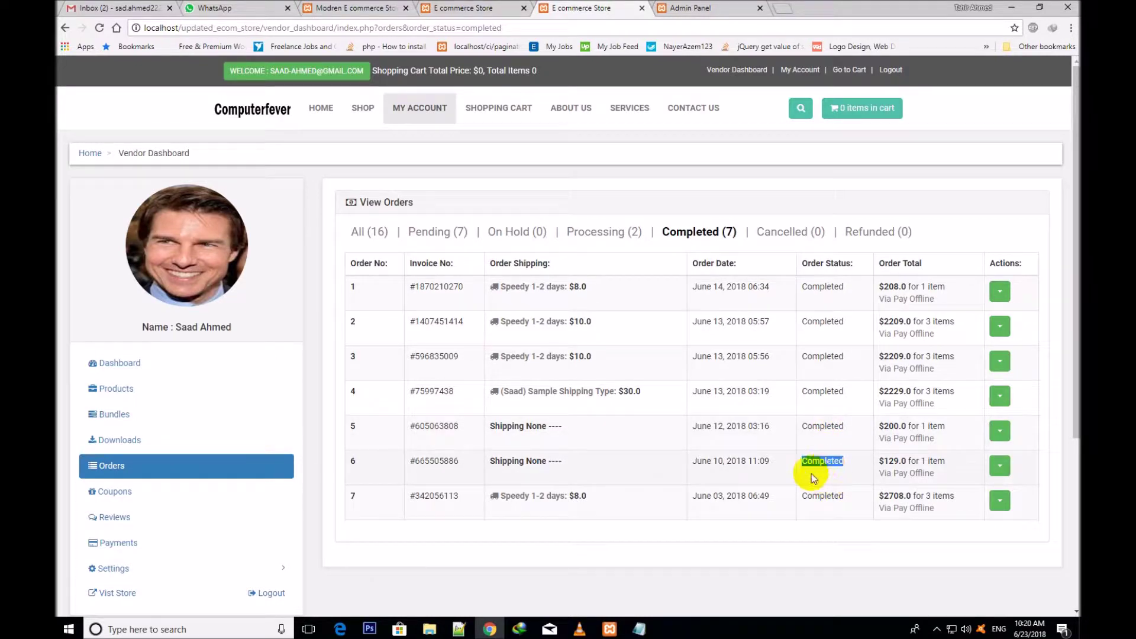
{"action": "left_click", "coordinate": [792, 232]}
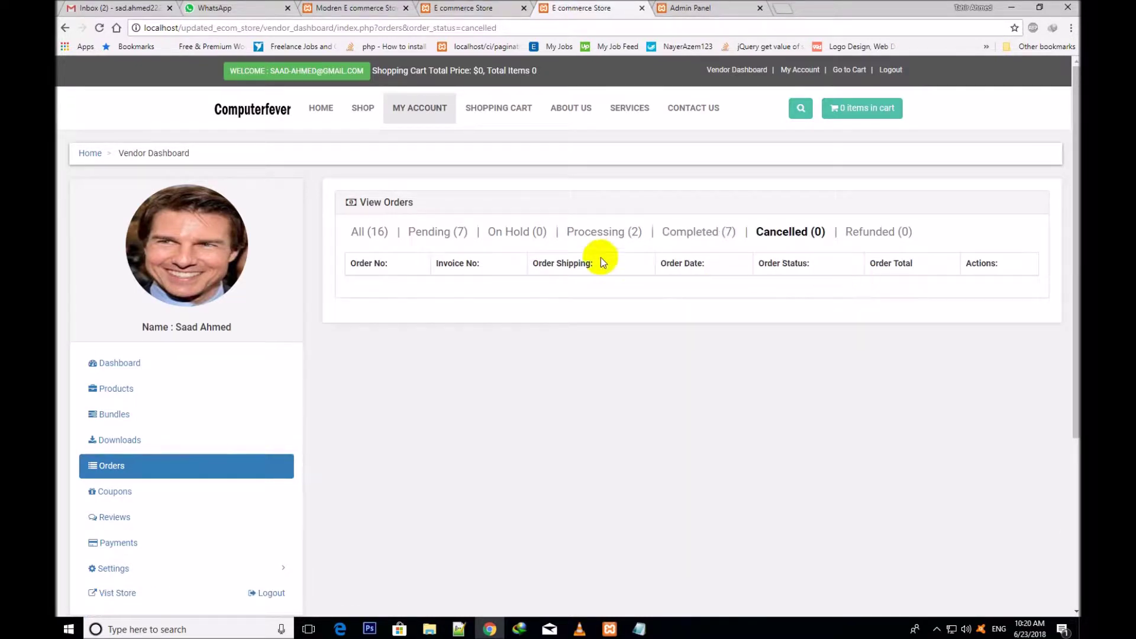
{"action": "left_click", "coordinate": [461, 232]}
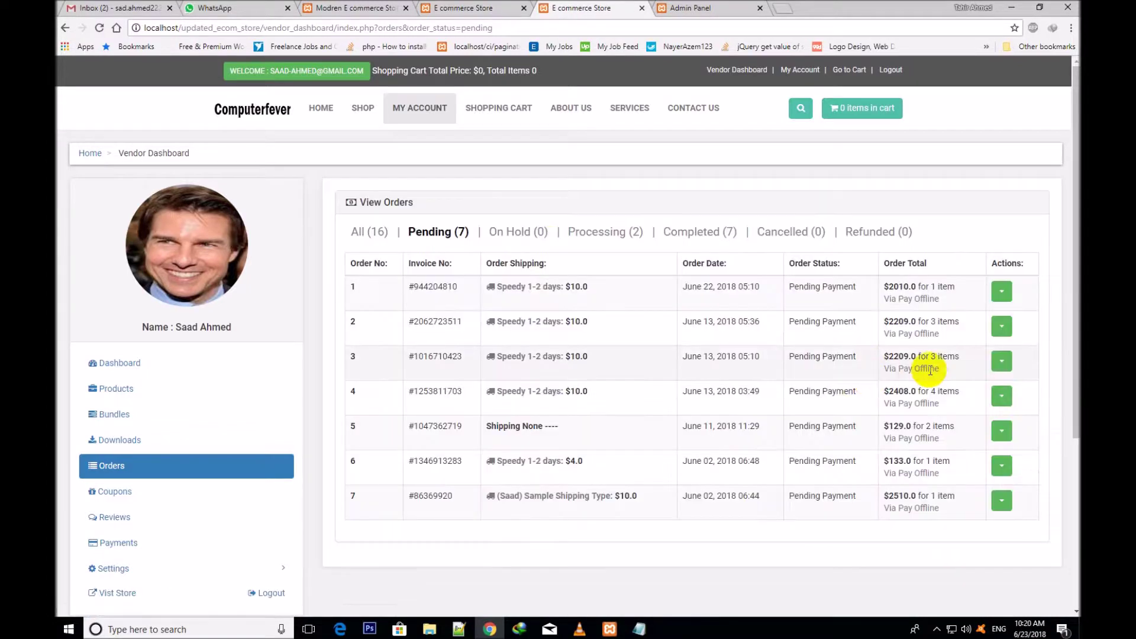
{"action": "left_click_drag", "start_coordinate": [824, 356], "coordinate": [790, 356]}
{"action": "left_click", "coordinate": [825, 393]}
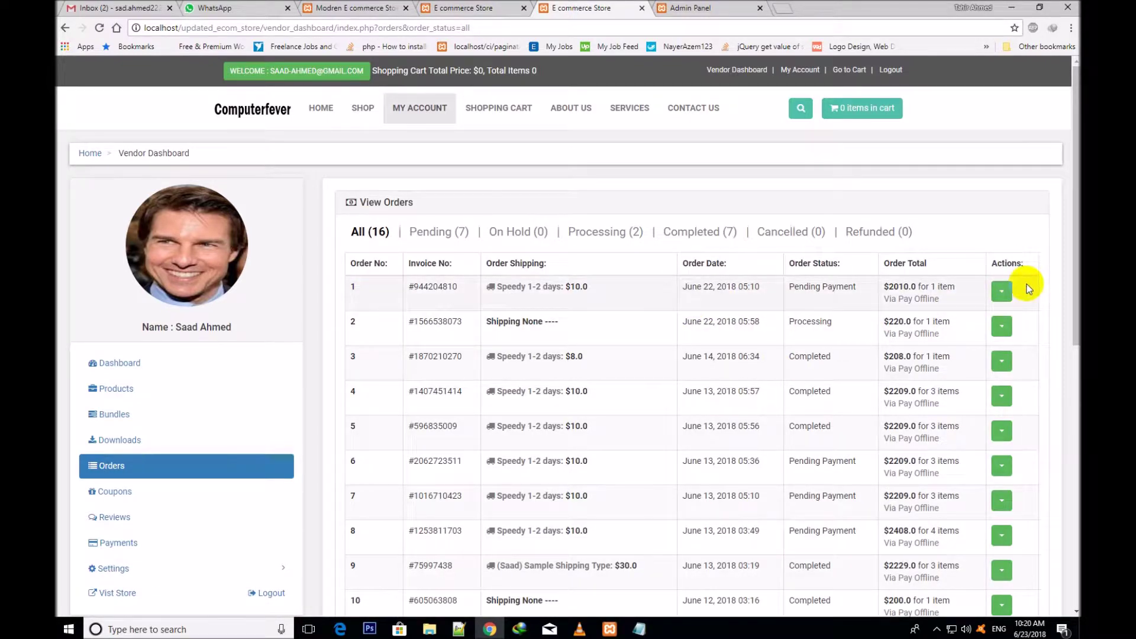
Open order 1's View / Edit page and review its invoice number, June 22, 2018 date and Pending Payment status
{"action": "left_click", "coordinate": [1002, 291]}
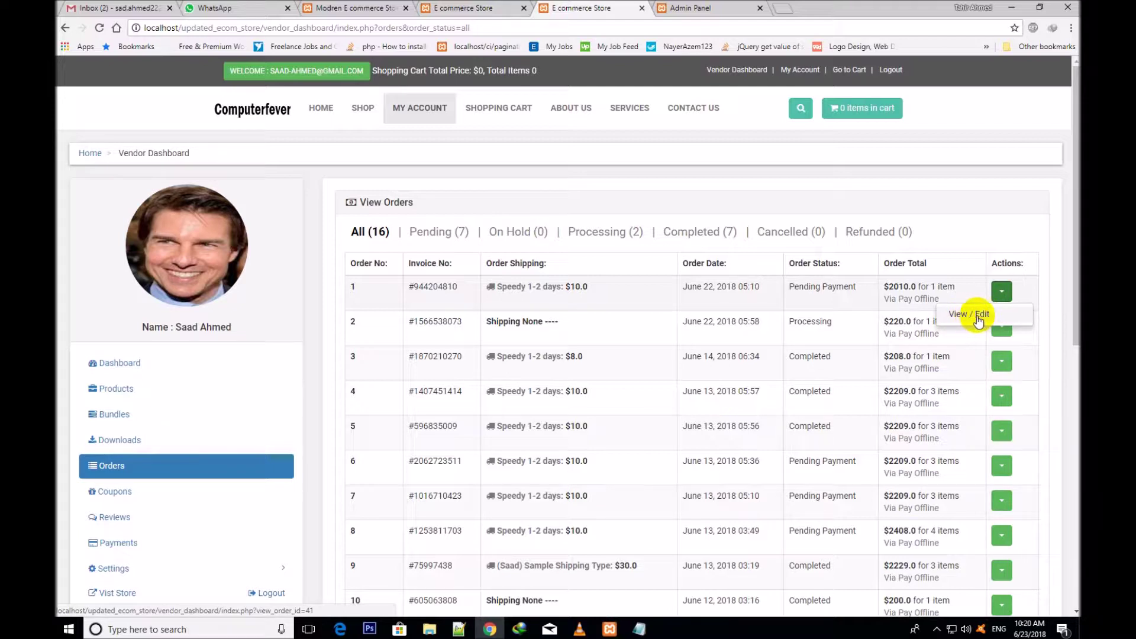
{"action": "left_click", "coordinate": [978, 314]}
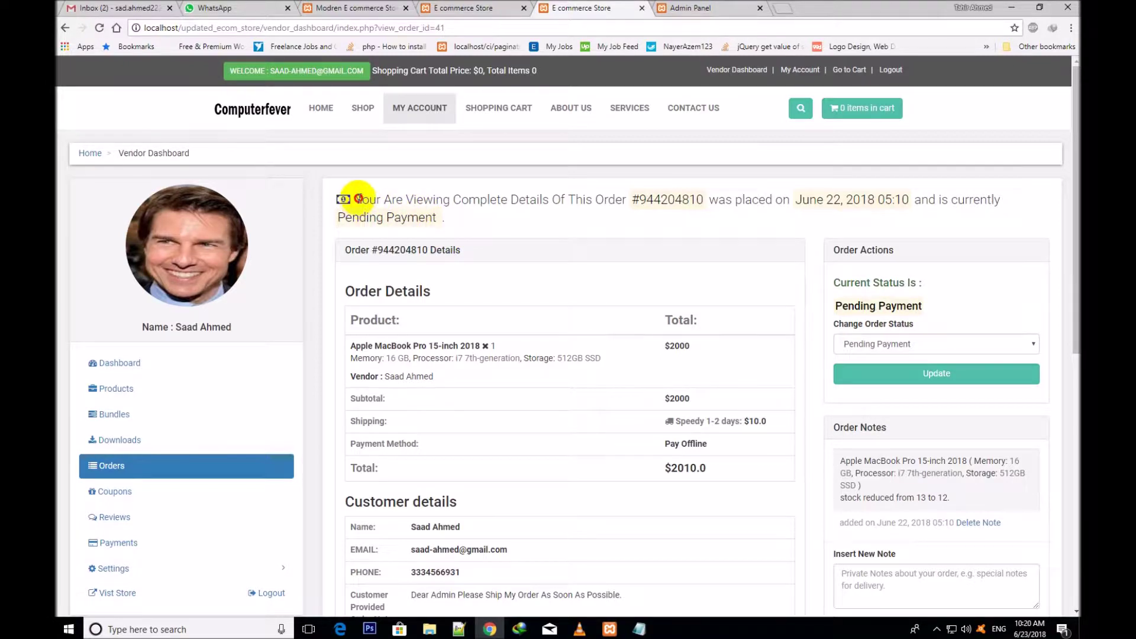
{"action": "triple_click", "coordinate": [359, 199]}
{"action": "left_click", "coordinate": [477, 215]}
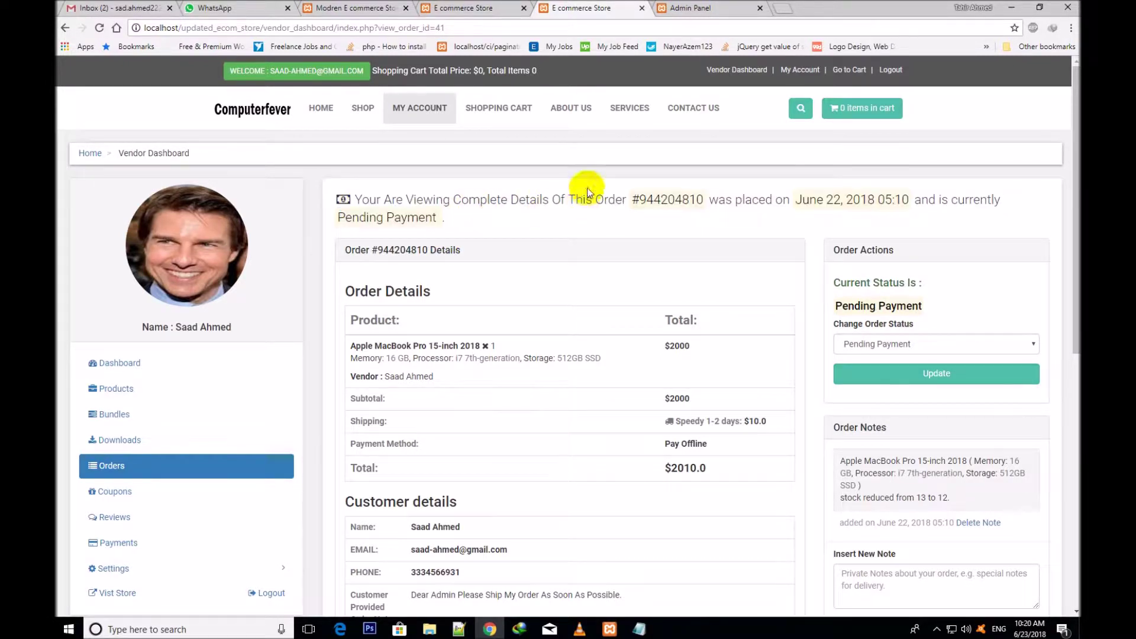
{"action": "double_click", "coordinate": [653, 199]}
{"action": "left_click", "coordinate": [814, 192]}
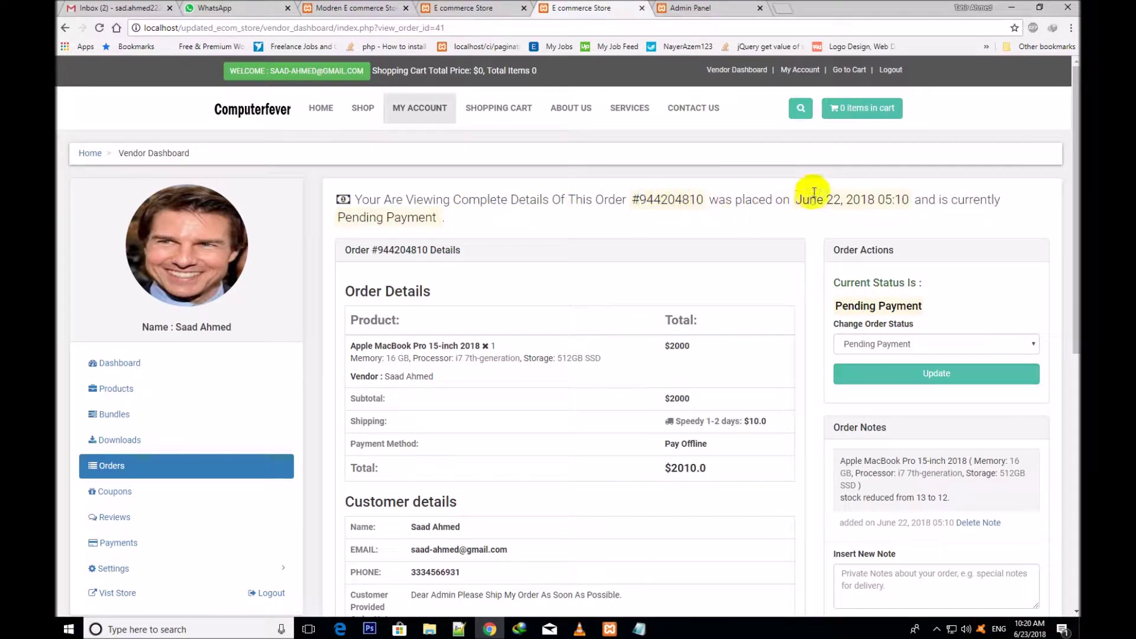
{"action": "left_click_drag", "start_coordinate": [809, 201], "coordinate": [922, 195]}
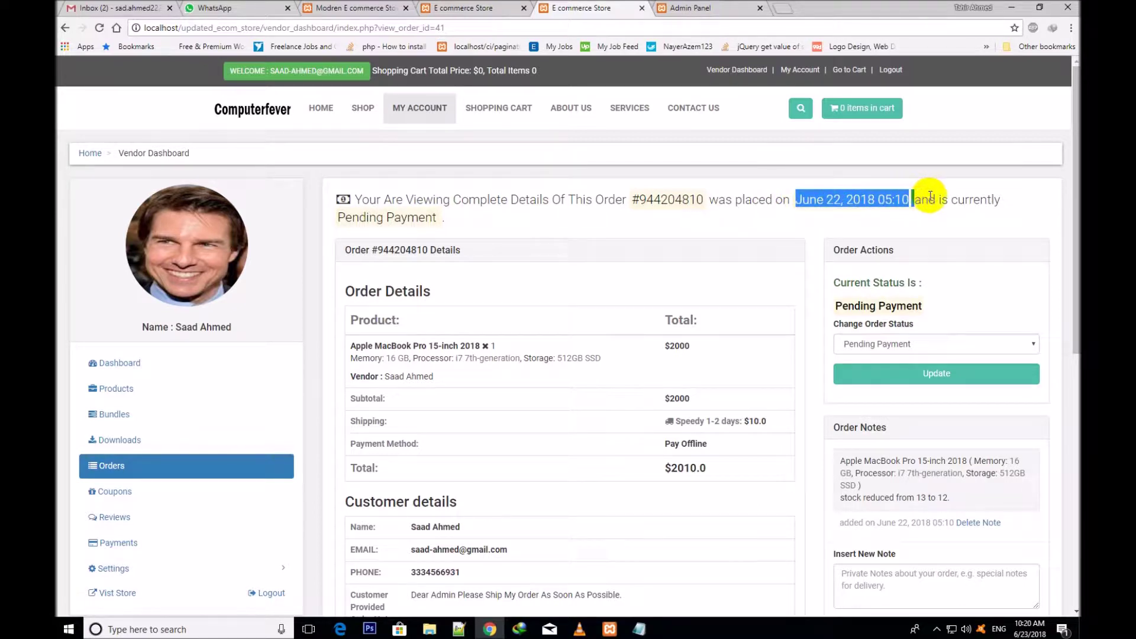
{"action": "left_click", "coordinate": [926, 197]}
{"action": "left_click_drag", "start_coordinate": [438, 218], "coordinate": [337, 218]}
{"action": "left_click", "coordinate": [421, 270]}
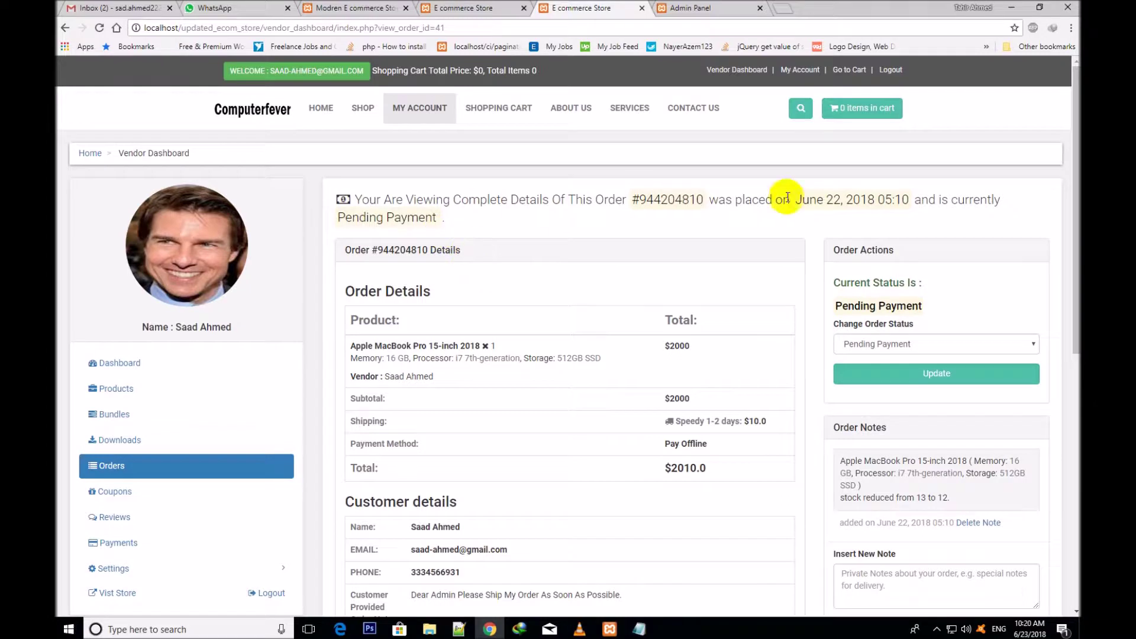
Review the MacBook Pro's 16 GB memory in Order Details and the current Pending Payment status
{"action": "scroll", "coordinate": [787, 198], "scroll_direction": "down", "scroll_amount": 2}
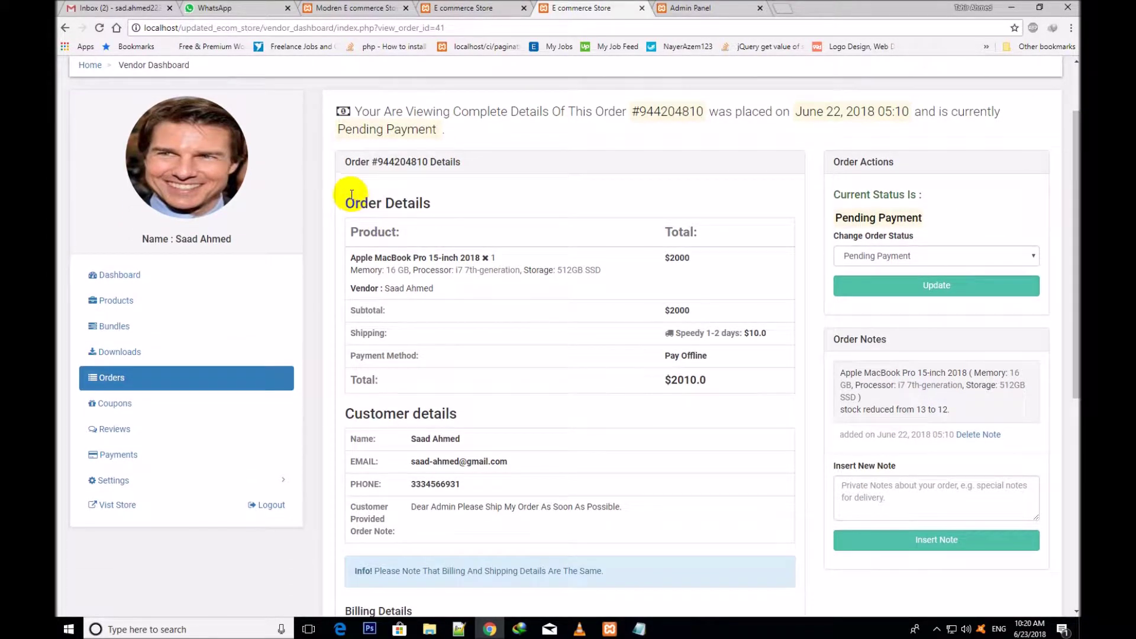
{"action": "left_click_drag", "start_coordinate": [348, 213], "coordinate": [441, 190]}
{"action": "left_click", "coordinate": [360, 260]}
{"action": "mouse_move", "coordinate": [350, 262]}
{"action": "left_mouse_down"}
{"action": "mouse_move", "coordinate": [459, 284]}
{"action": "mouse_move", "coordinate": [332, 256]}
{"action": "left_mouse_up"}
{"action": "left_click", "coordinate": [417, 274]}
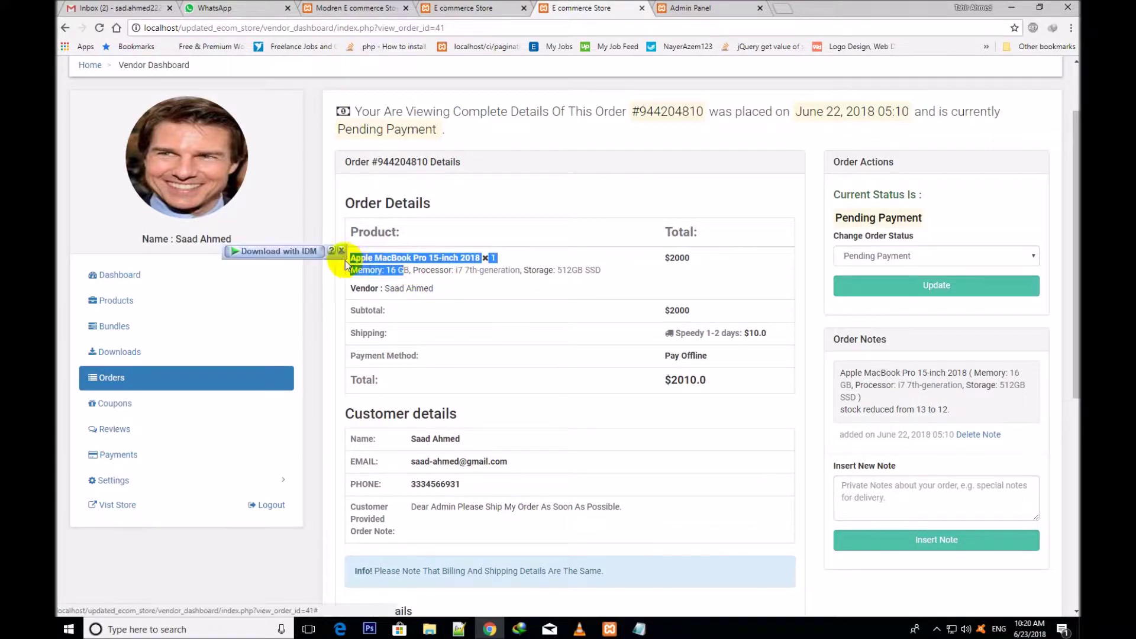
{"action": "left_click", "coordinate": [357, 267]}
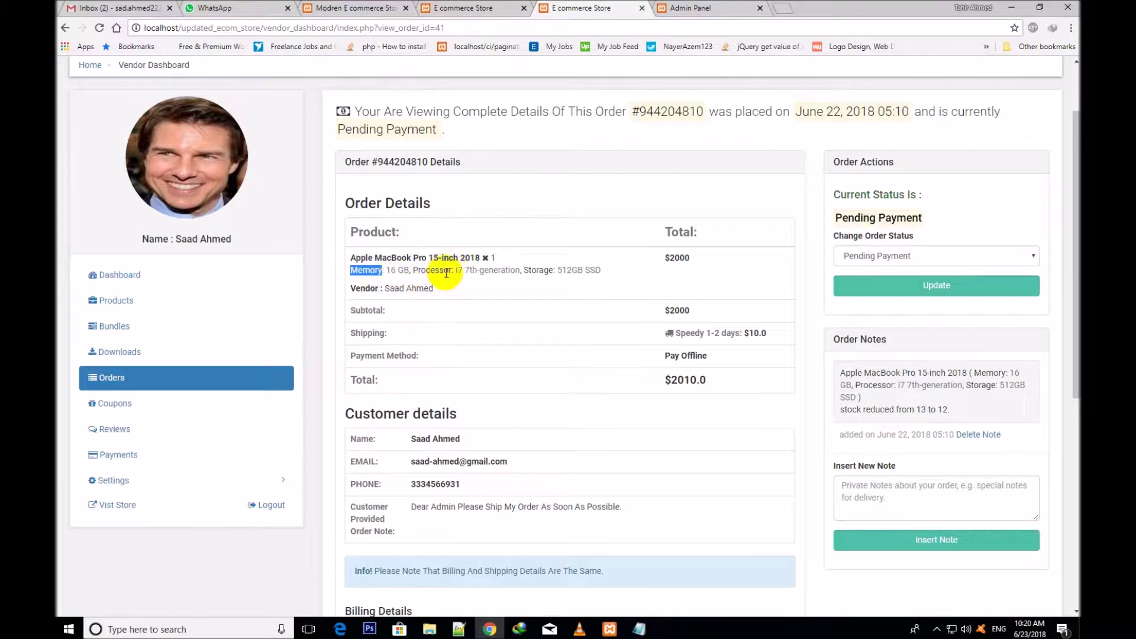
{"action": "left_click_drag", "start_coordinate": [404, 271], "coordinate": [583, 272]}
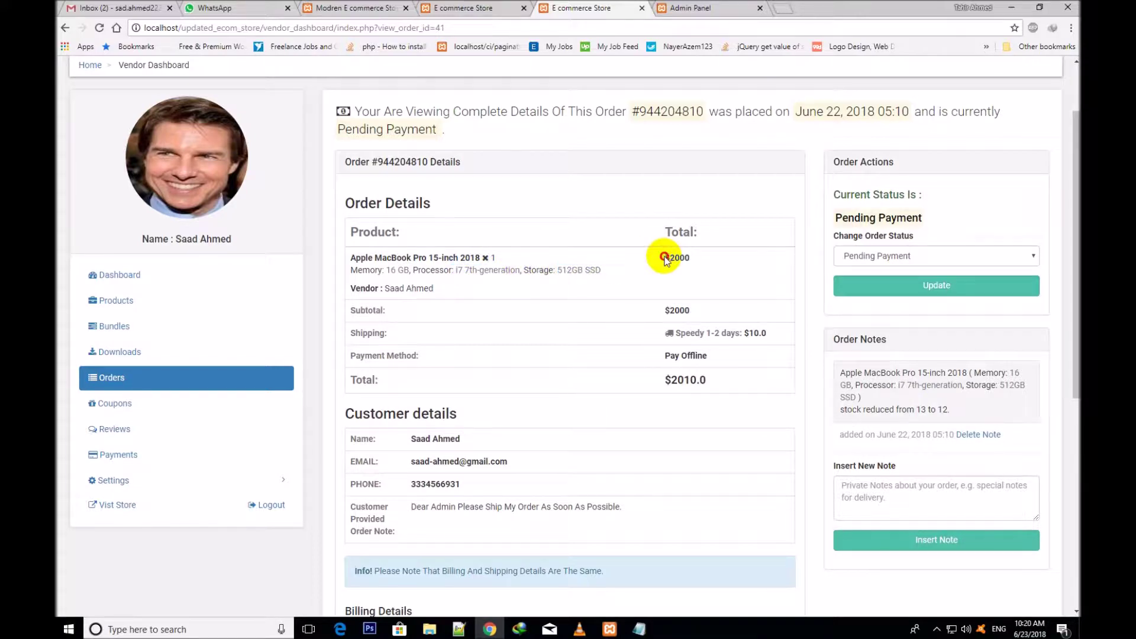
{"action": "mouse_move", "coordinate": [1074, 188]}
{"action": "left_mouse_down"}
{"action": "mouse_move", "coordinate": [1069, 278]}
{"action": "mouse_move", "coordinate": [1073, 188]}
{"action": "left_mouse_up"}
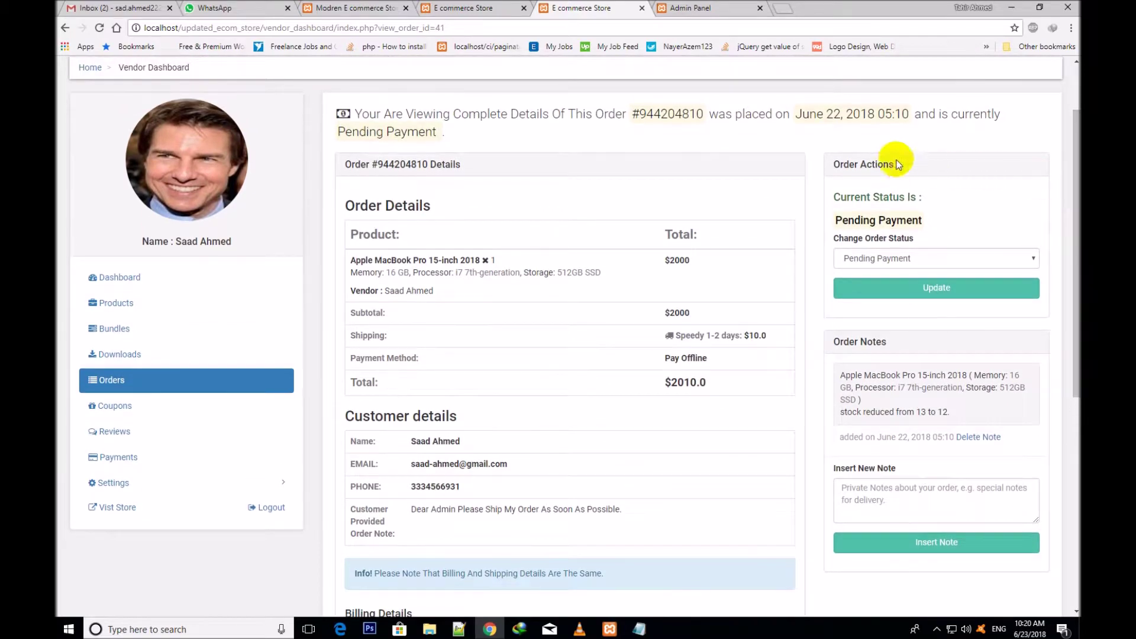
{"action": "left_click_drag", "start_coordinate": [893, 164], "coordinate": [841, 176]}
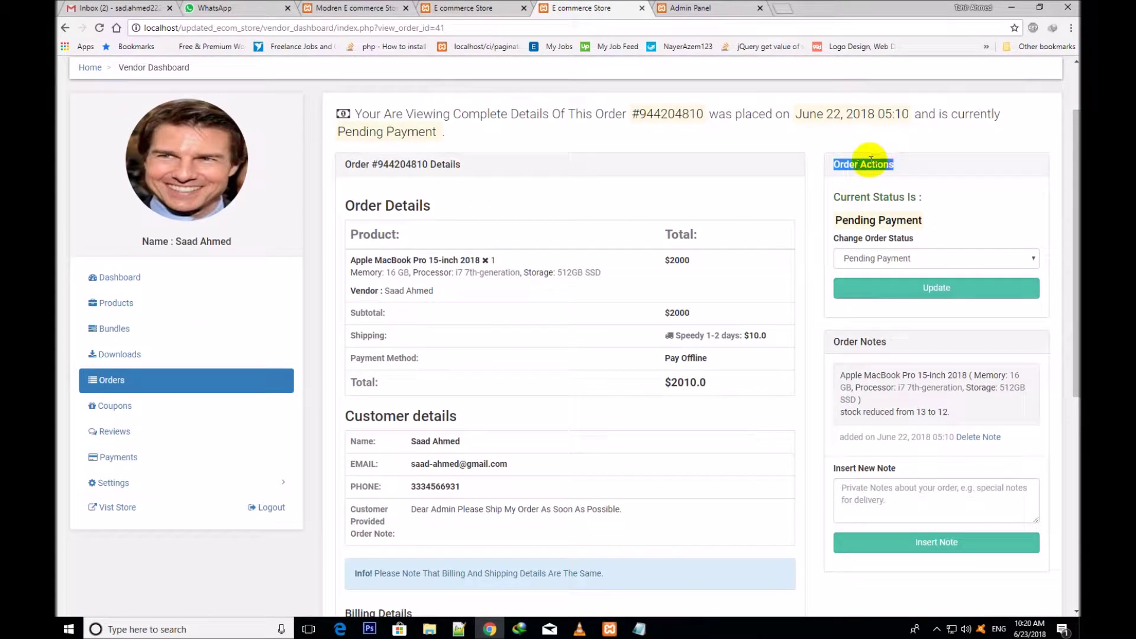
{"action": "left_click", "coordinate": [878, 216]}
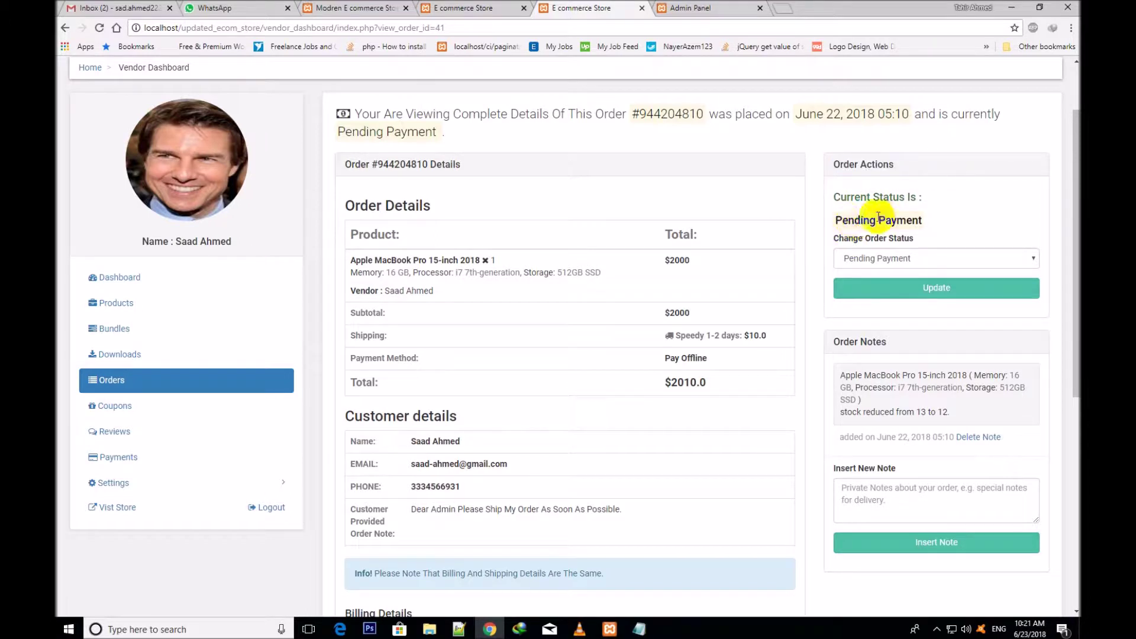
{"action": "left_click_drag", "start_coordinate": [922, 221], "coordinate": [834, 216]}
{"action": "left_click", "coordinate": [873, 221]}
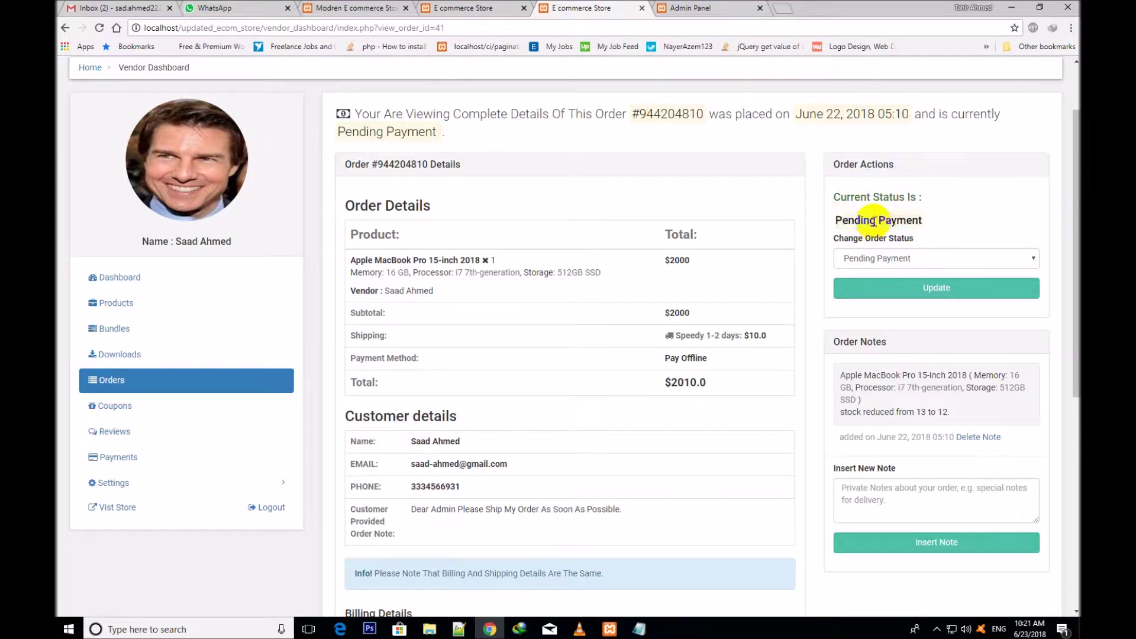
{"action": "left_click", "coordinate": [890, 258]}
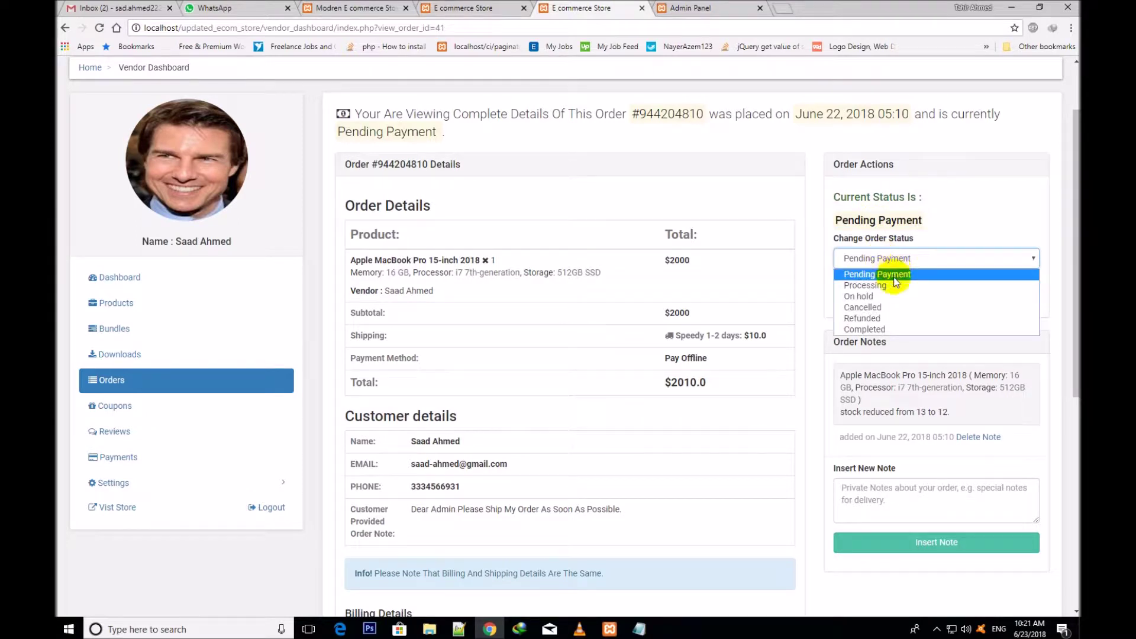
{"action": "left_click", "coordinate": [875, 330]}
{"action": "left_click", "coordinate": [960, 297]}
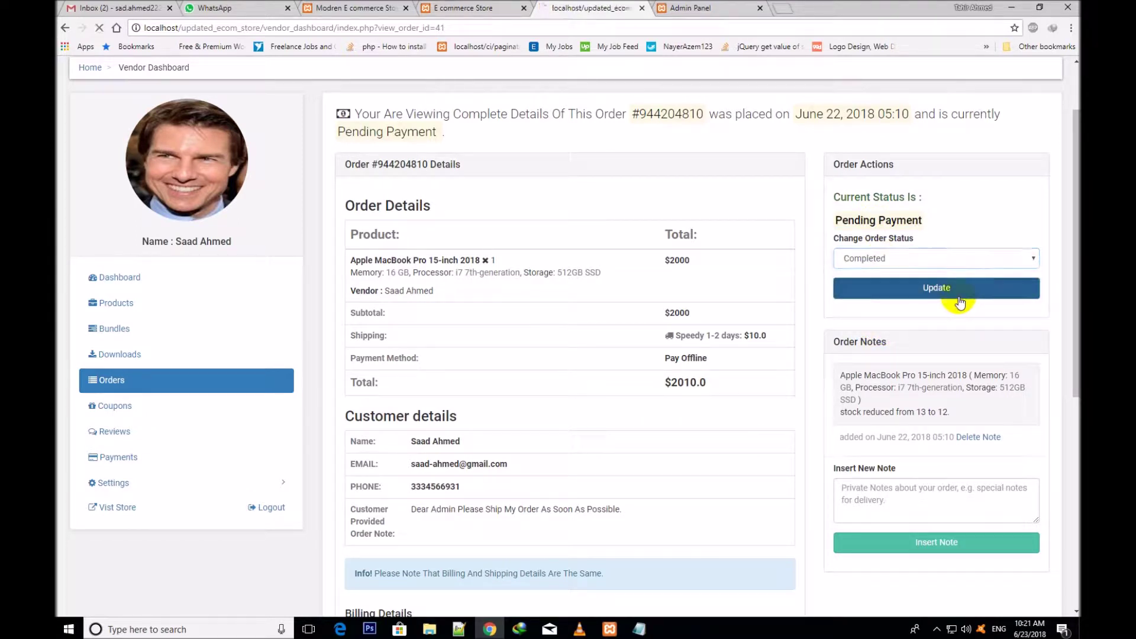
{"action": "triple_click", "coordinate": [551, 69]}
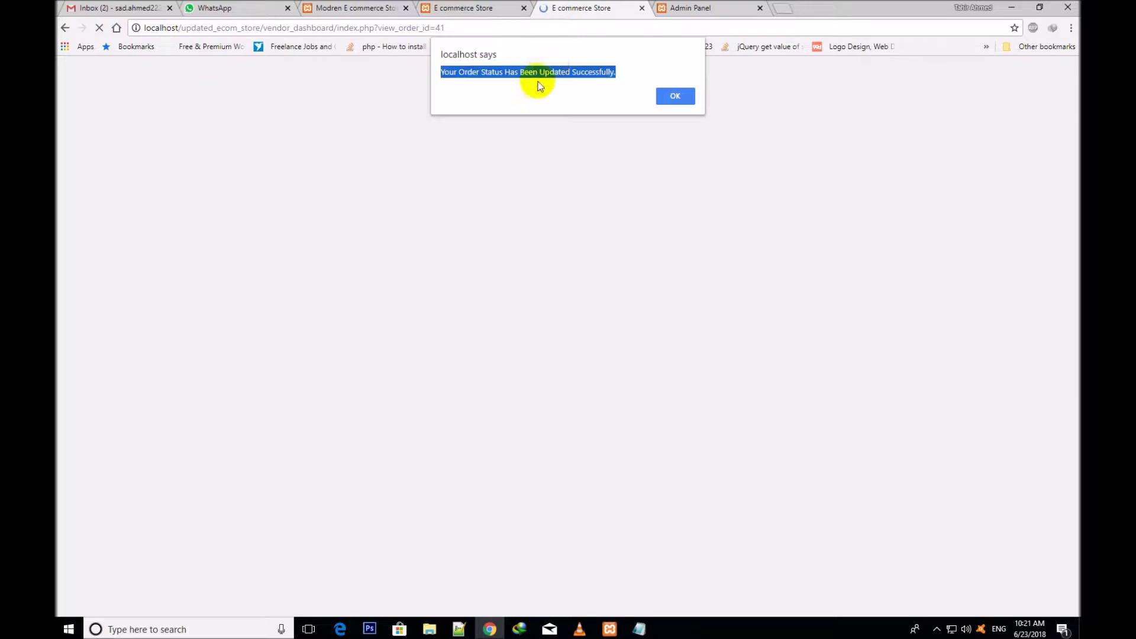
{"action": "left_click", "coordinate": [674, 98]}
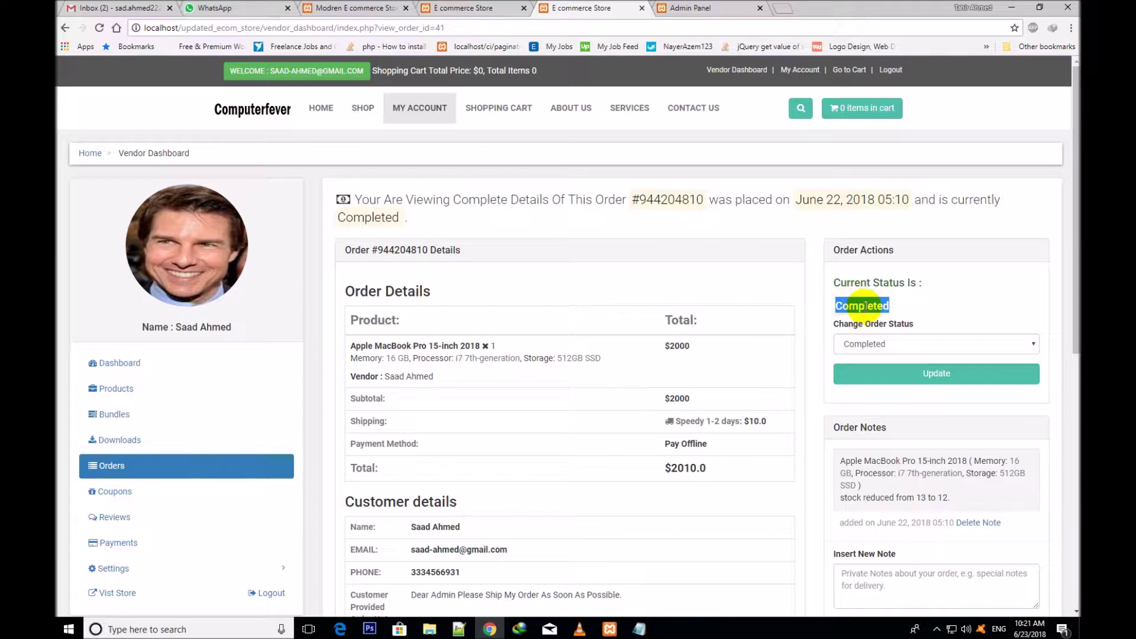
{"action": "scroll", "coordinate": [879, 301], "scroll_direction": "down", "scroll_amount": 2}
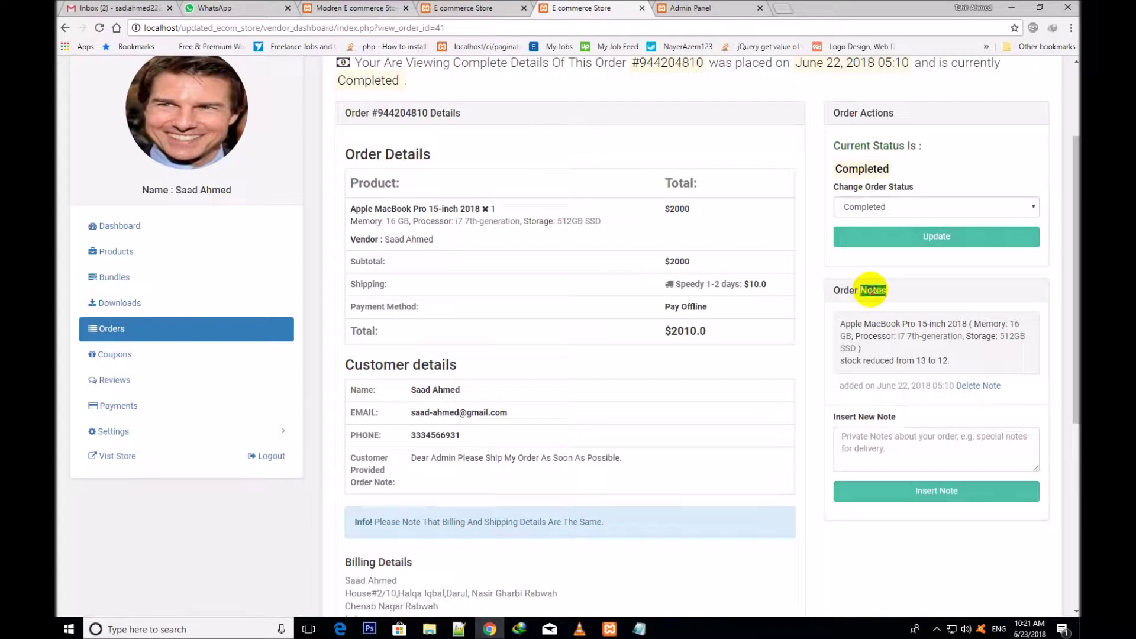
{"action": "left_click_drag", "start_coordinate": [841, 323], "coordinate": [969, 362]}
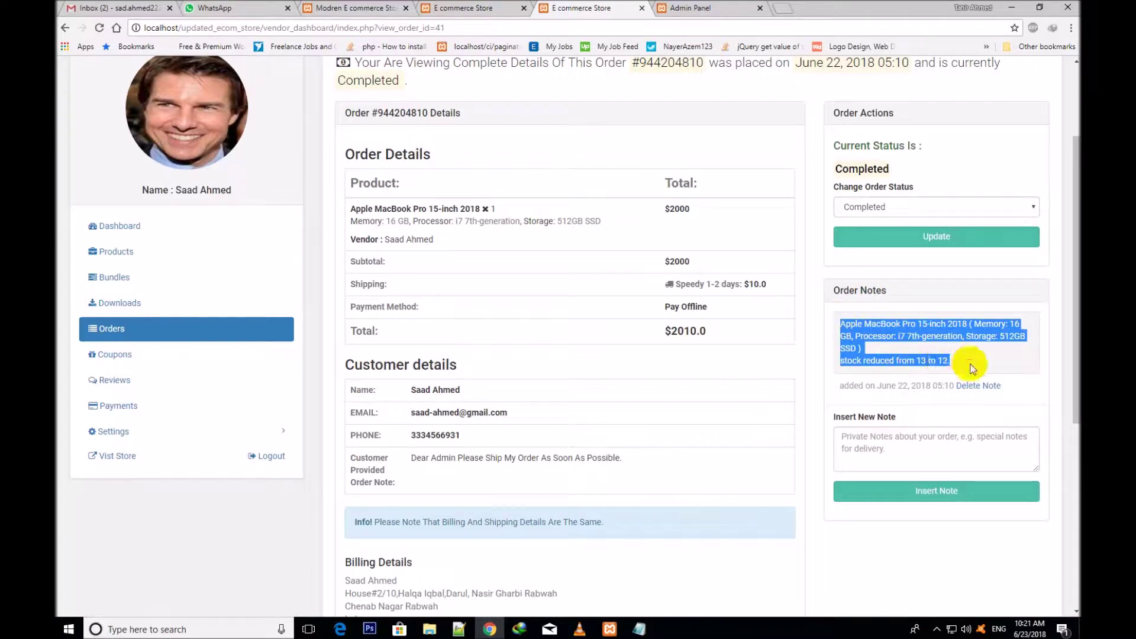
{"action": "left_click", "coordinate": [918, 338]}
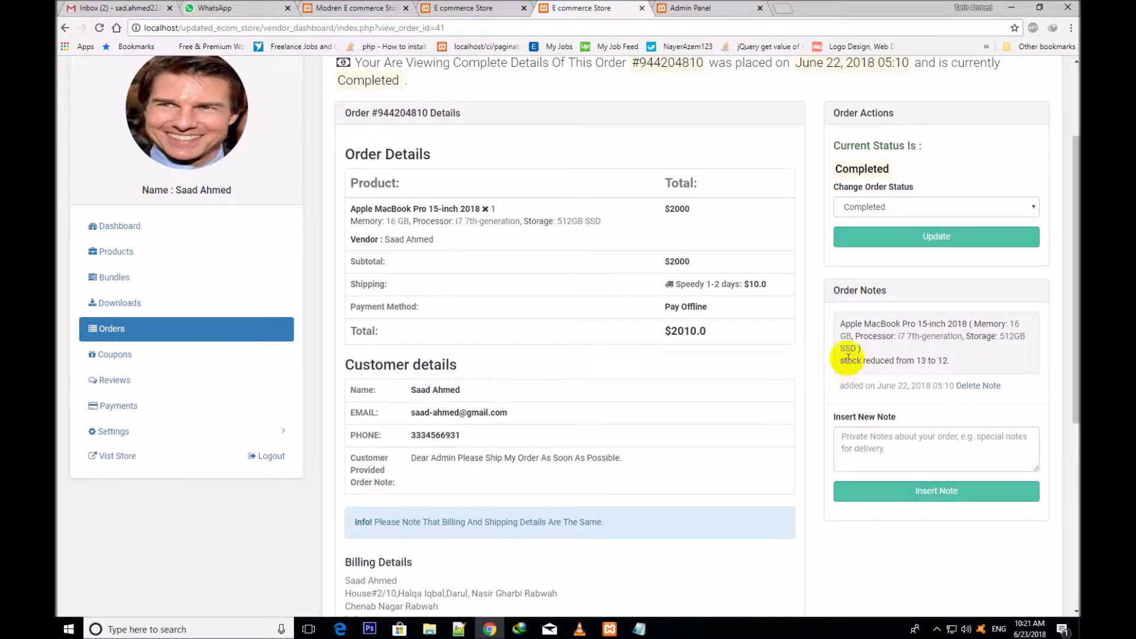
{"action": "left_click", "coordinate": [920, 357]}
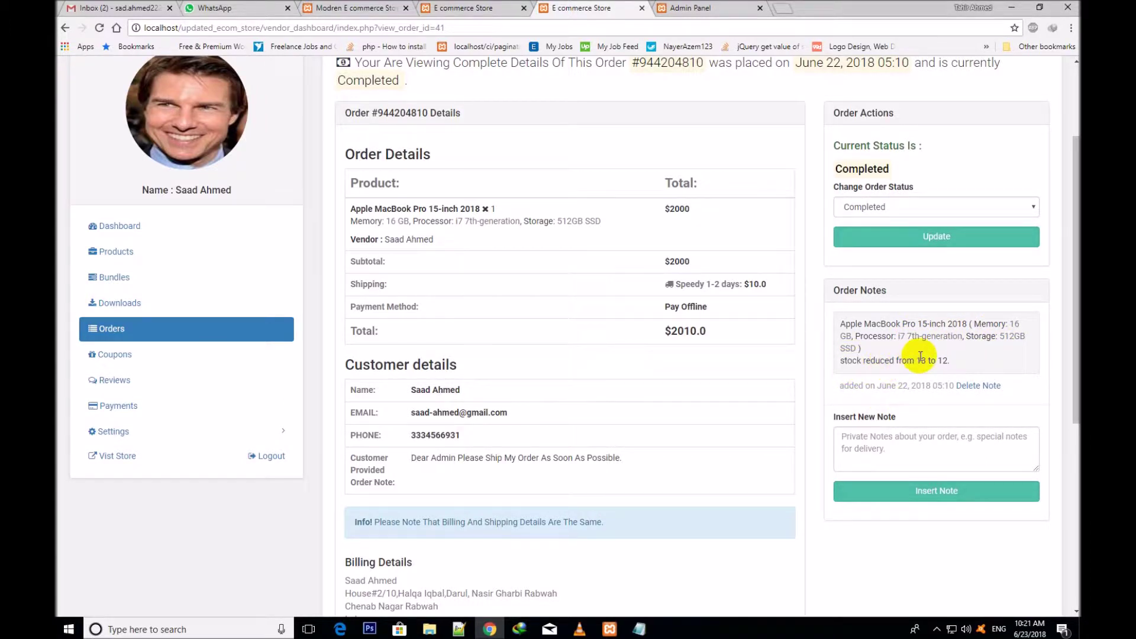
{"action": "left_click_drag", "start_coordinate": [841, 386], "coordinate": [942, 393]}
{"action": "left_click", "coordinate": [952, 388]}
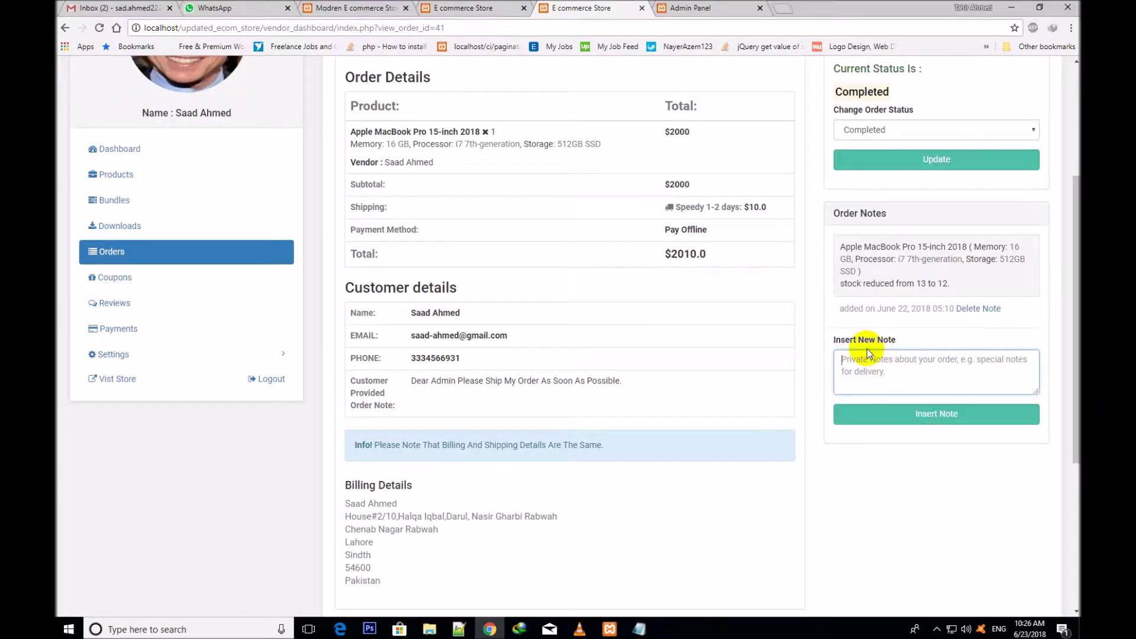
Copy the MacBook Pro note text from Notepad into Insert New Note and save it
{"action": "left_click", "coordinate": [639, 626]}
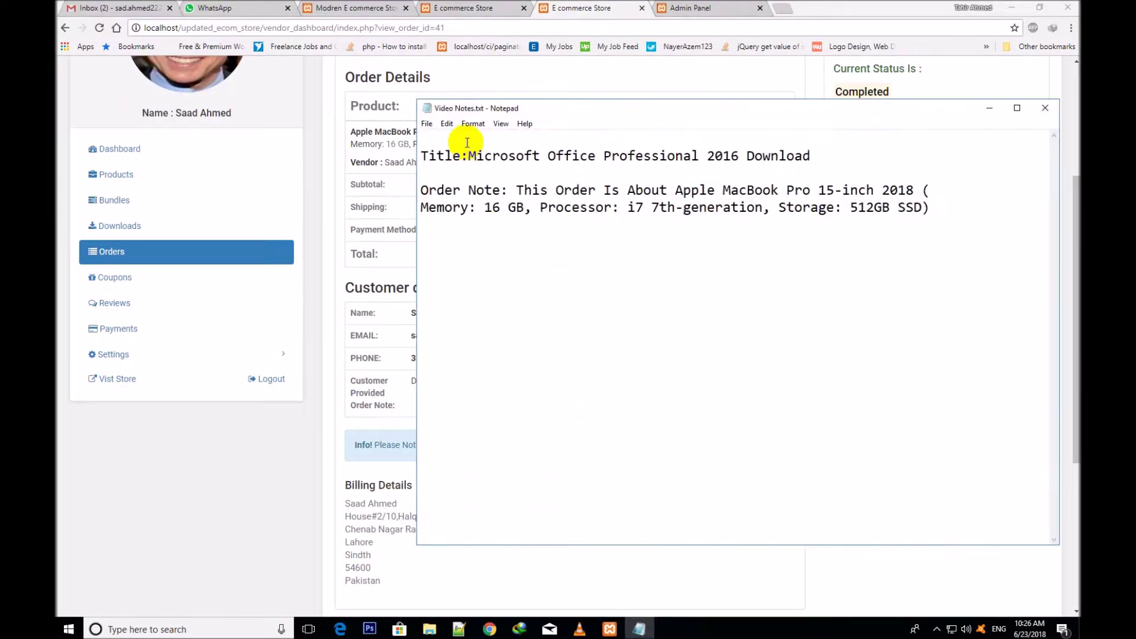
{"action": "left_click_drag", "start_coordinate": [519, 191], "coordinate": [959, 220]}
{"action": "right_click", "coordinate": [846, 209]}
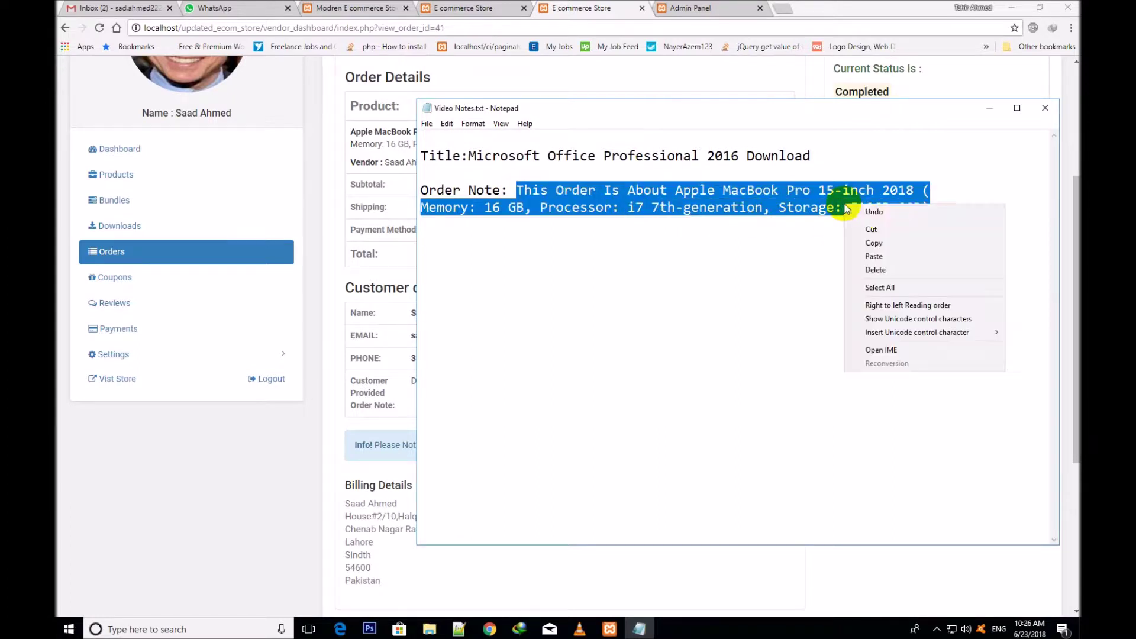
{"action": "left_click", "coordinate": [882, 243]}
{"action": "left_click", "coordinate": [989, 108]}
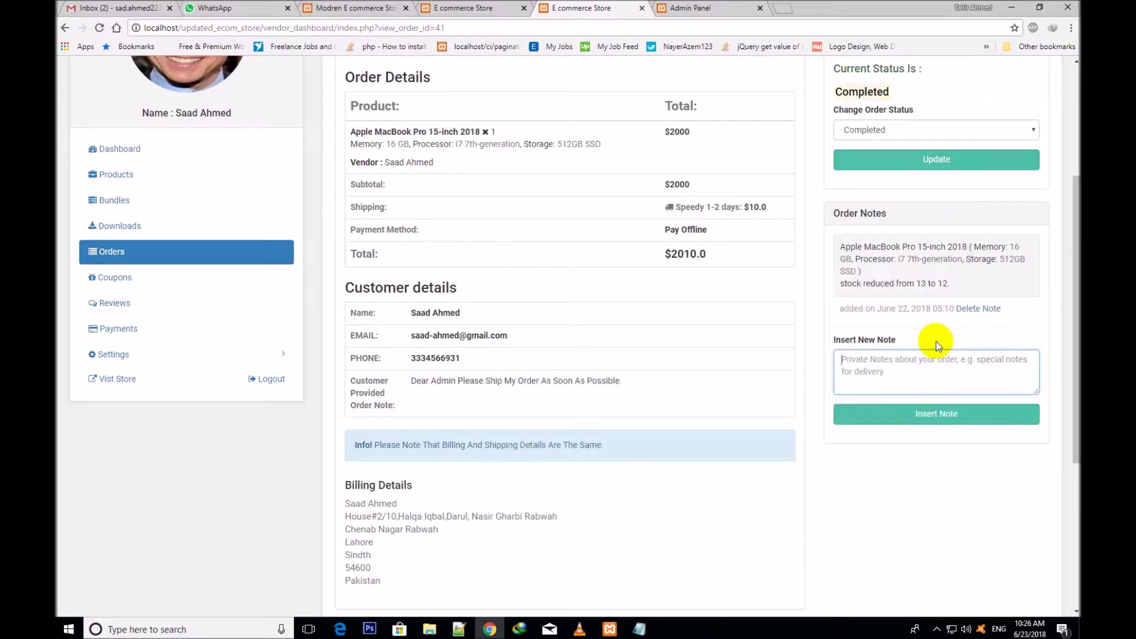
{"action": "left_click", "coordinate": [913, 379]}
{"action": "key", "text": "ctrl+v"}
{"action": "left_click", "coordinate": [937, 414]}
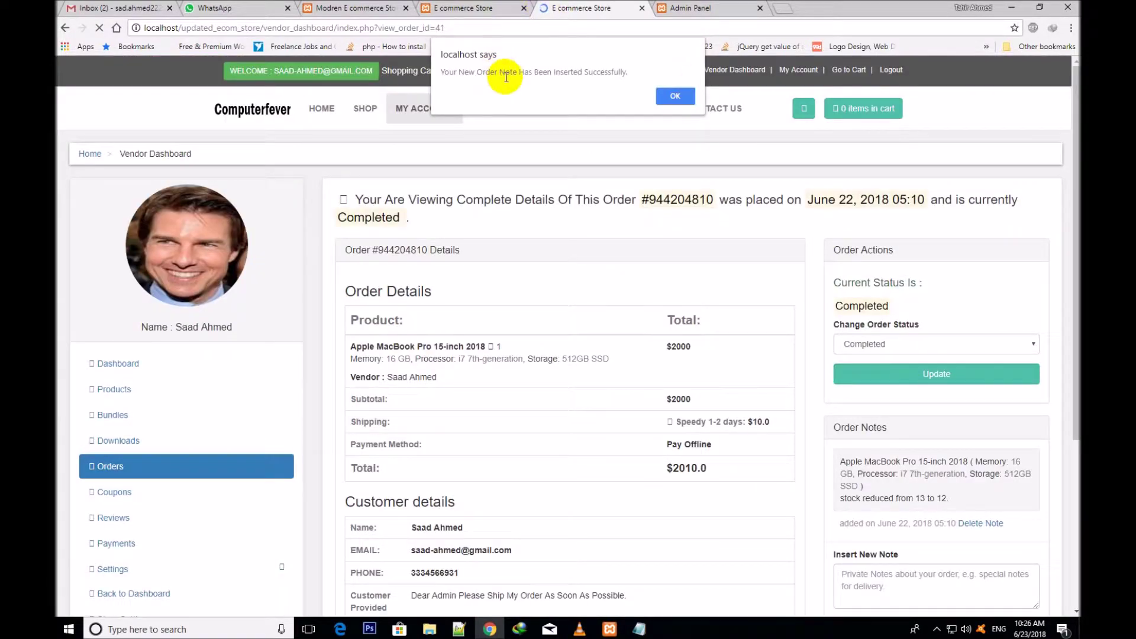
Dismiss the success alert and check the new note dated June 23, 2018 05:26
{"action": "triple_click", "coordinate": [506, 78]}
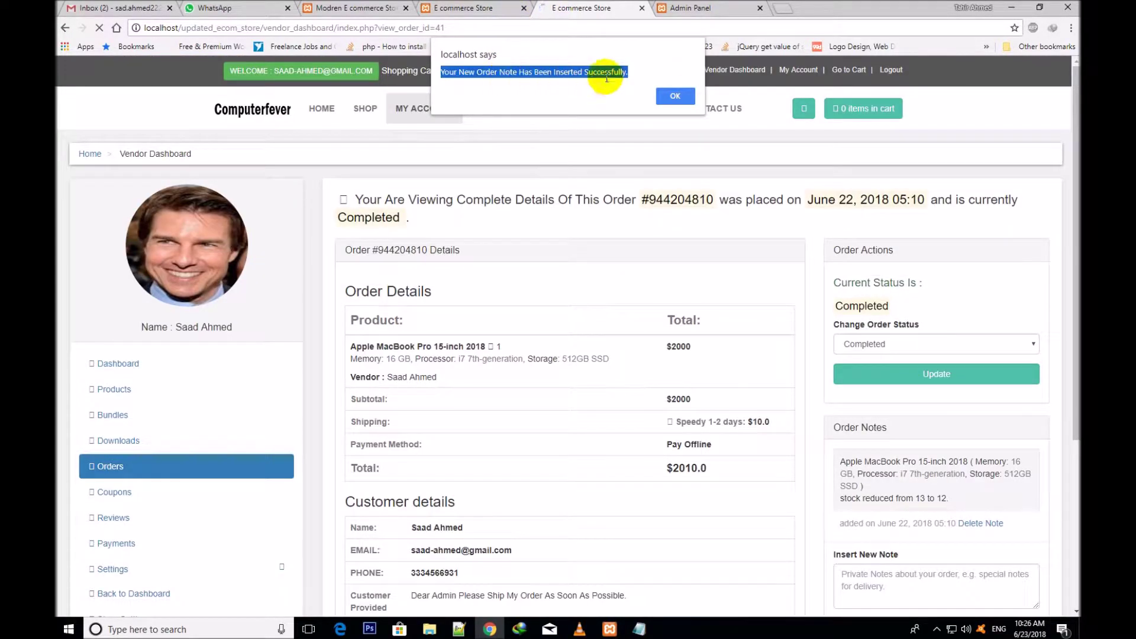
{"action": "left_click", "coordinate": [674, 96]}
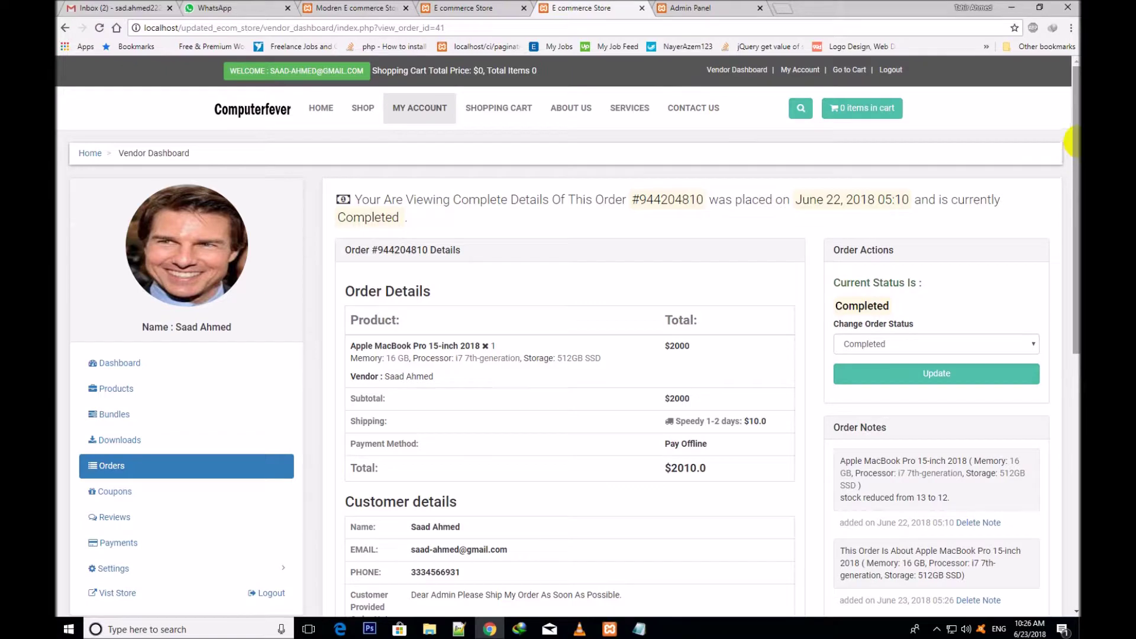
{"action": "scroll", "coordinate": [1002, 165], "scroll_direction": "down", "scroll_amount": 3}
{"action": "left_click_drag", "start_coordinate": [837, 358], "coordinate": [941, 375]}
{"action": "left_click", "coordinate": [893, 361]}
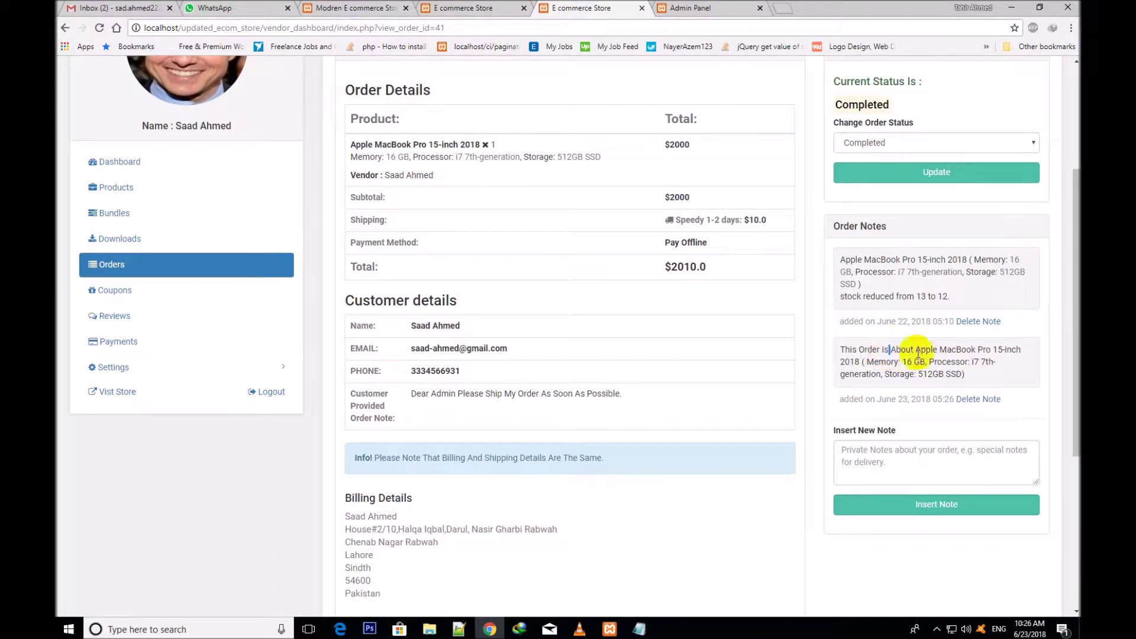
{"action": "triple_click", "coordinate": [865, 361]}
{"action": "left_click", "coordinate": [897, 388]}
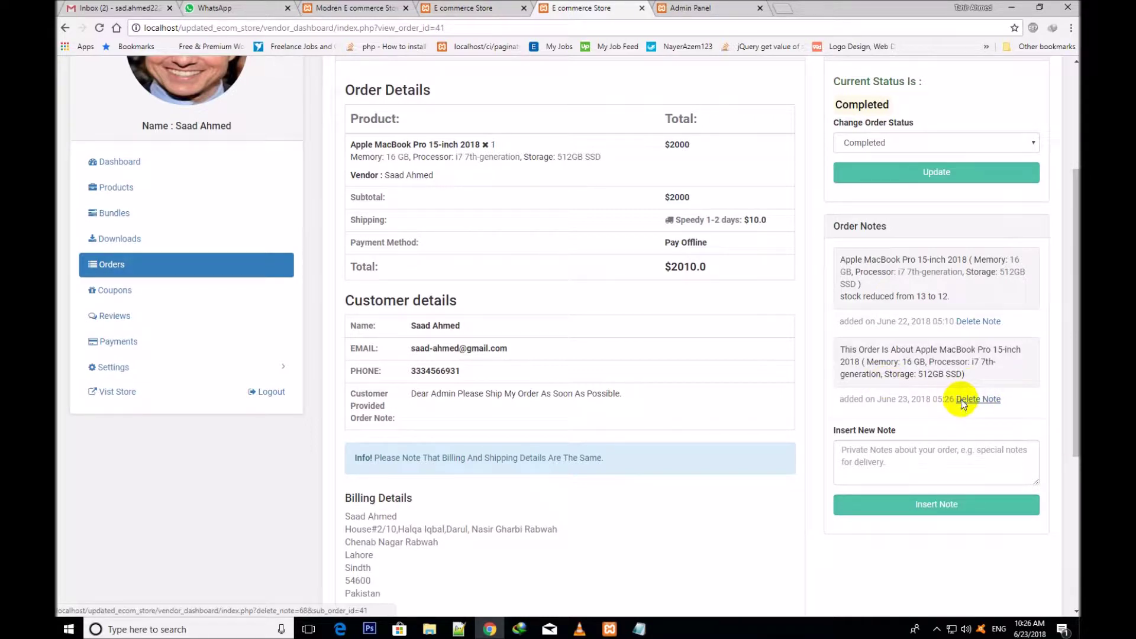
Delete the second order note and confirm the alert
{"action": "left_click", "coordinate": [961, 402]}
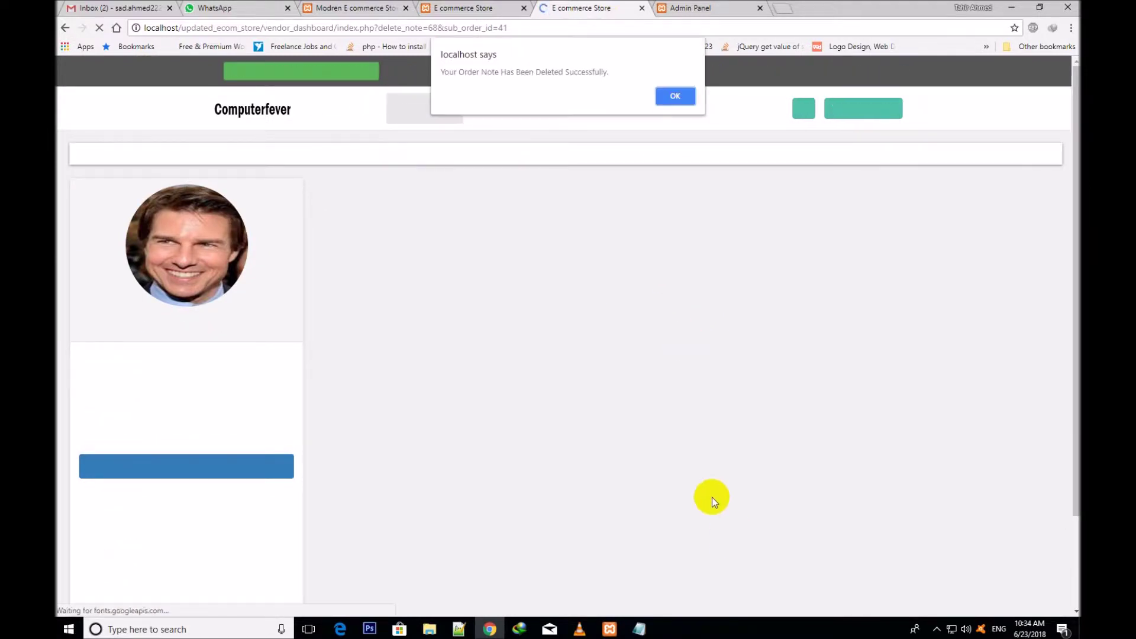
{"action": "triple_click", "coordinate": [532, 73]}
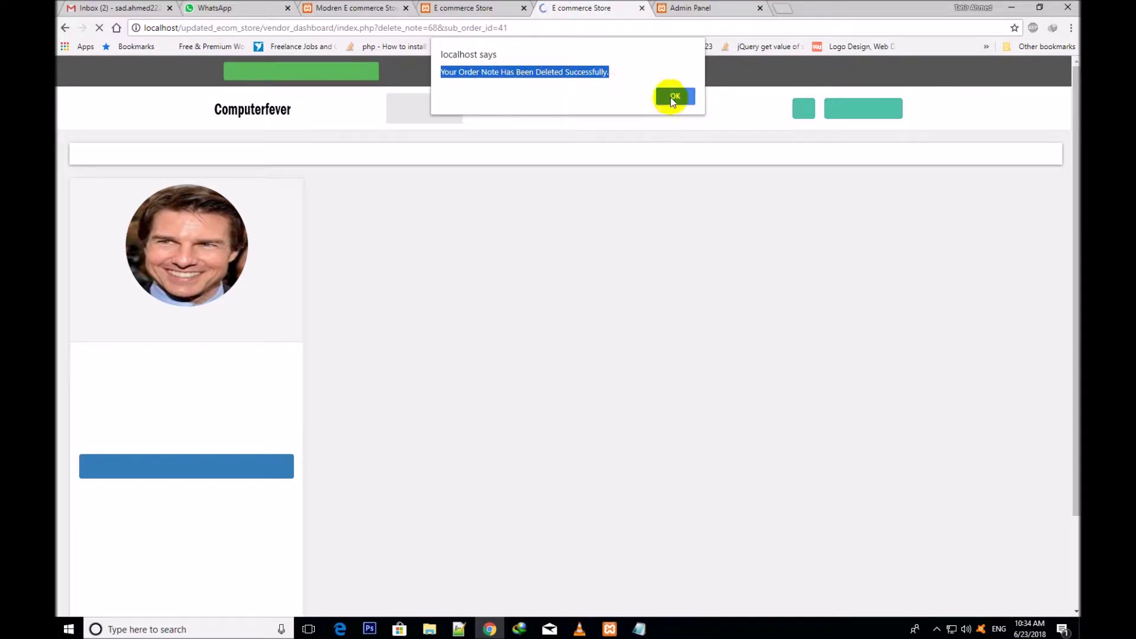
{"action": "left_click", "coordinate": [670, 97]}
{"action": "scroll", "coordinate": [1071, 245], "scroll_direction": "down", "scroll_amount": 2}
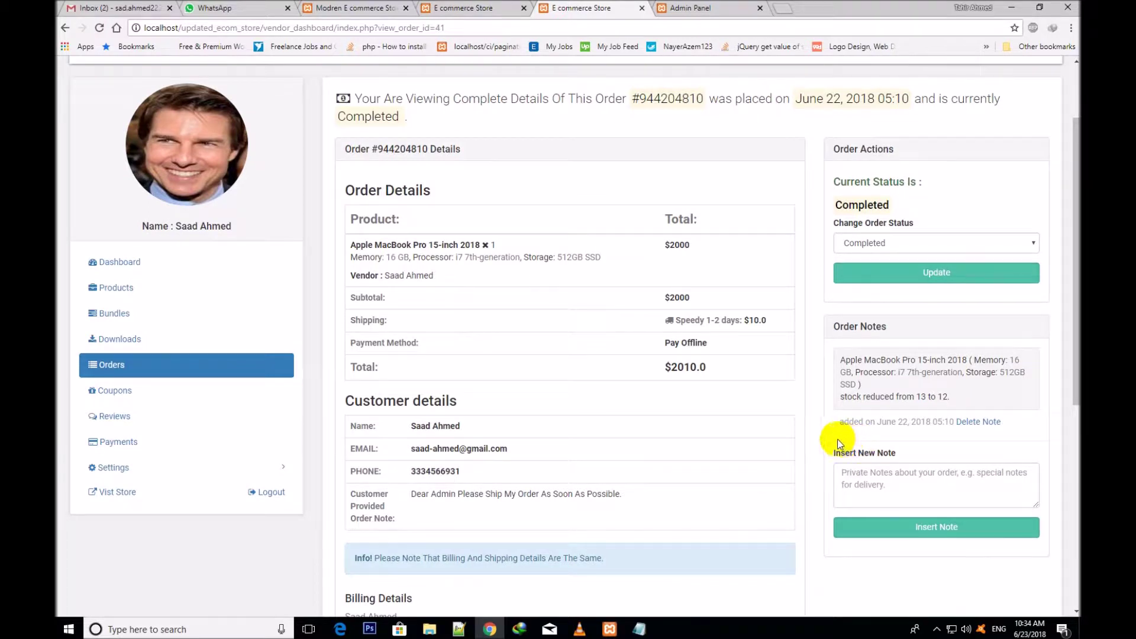
{"action": "triple_click", "coordinate": [838, 443]}
{"action": "left_click", "coordinate": [846, 437]}
{"action": "left_click", "coordinate": [848, 432]}
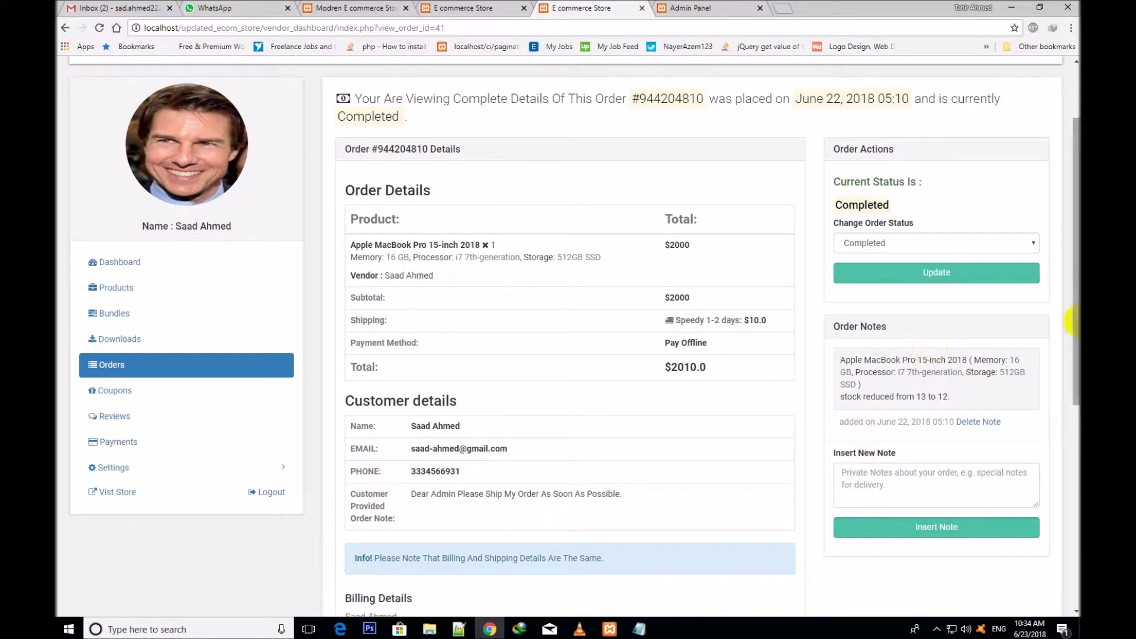
Verify only the stock-reduction note remains and check the status dropdown without changing it
{"action": "scroll", "coordinate": [1073, 356], "scroll_direction": "down", "scroll_amount": 2}
{"action": "left_click_drag", "start_coordinate": [839, 233], "coordinate": [938, 381]}
{"action": "left_click", "coordinate": [938, 380]}
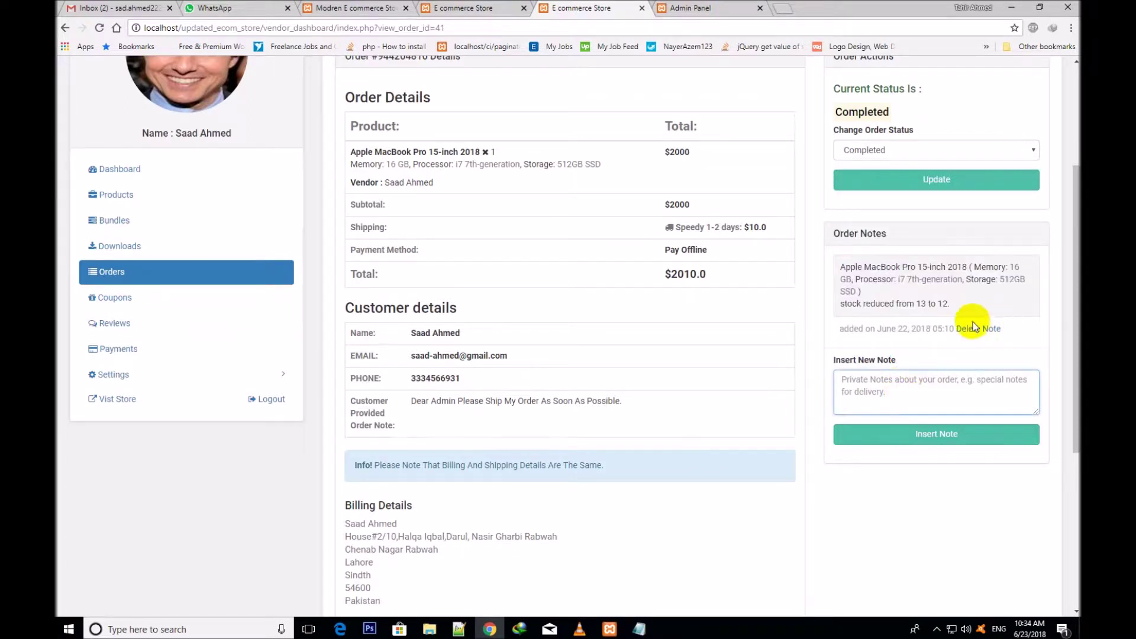
{"action": "scroll", "coordinate": [974, 334], "scroll_direction": "up", "scroll_amount": 2}
{"action": "left_click_drag", "start_coordinate": [889, 193], "coordinate": [900, 193]}
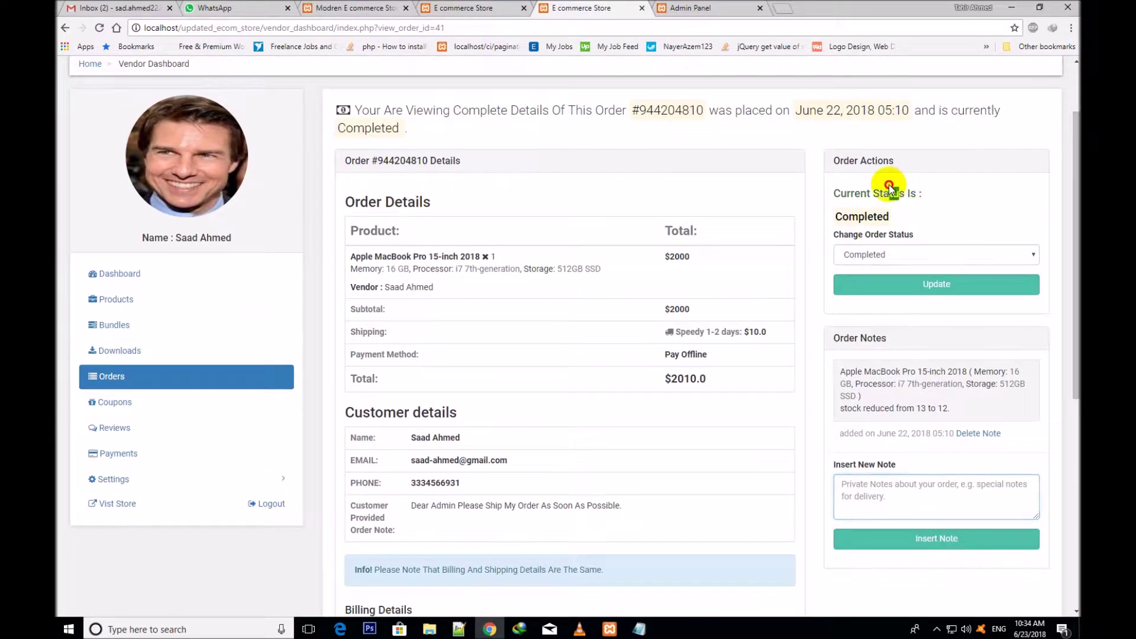
{"action": "left_click_drag", "start_coordinate": [836, 157], "coordinate": [900, 159]}
{"action": "left_click", "coordinate": [893, 210]}
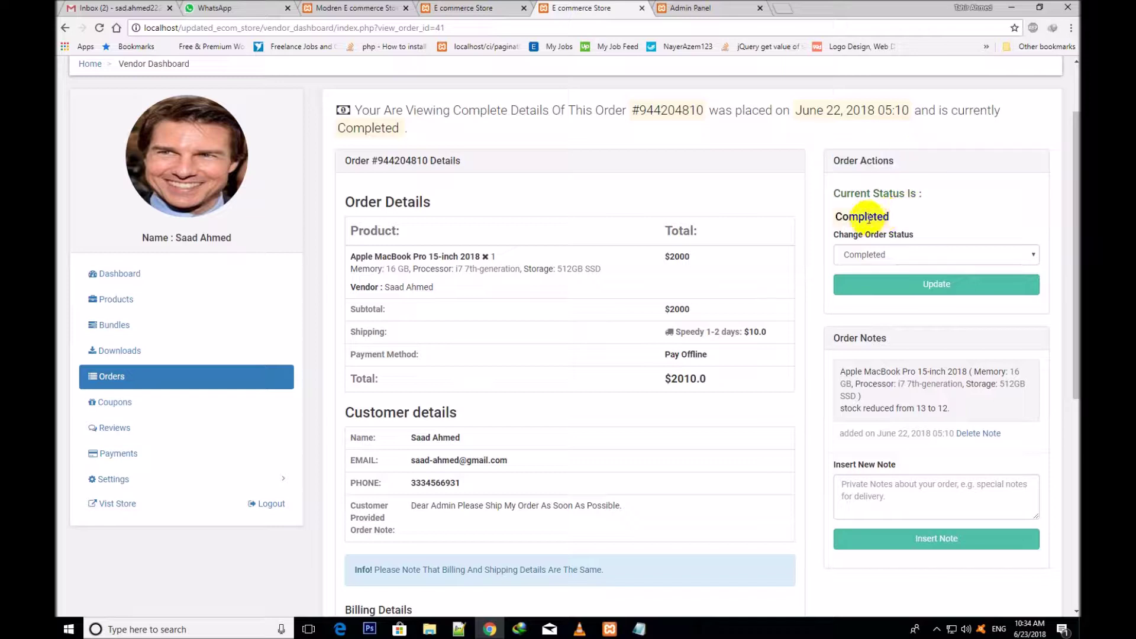
{"action": "left_click", "coordinate": [877, 259]}
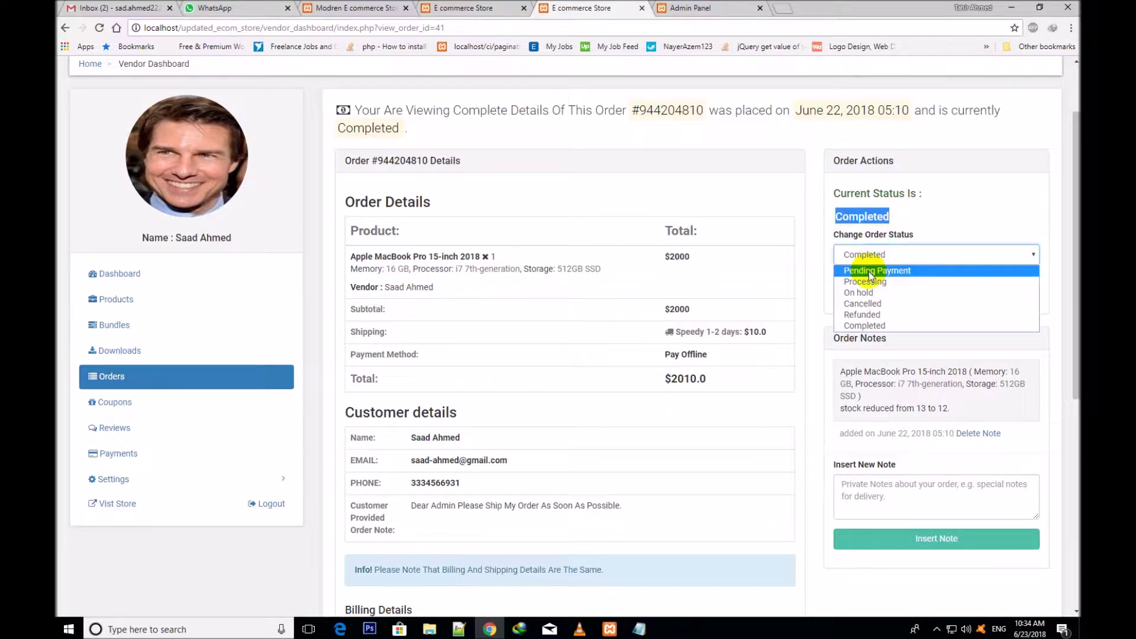
{"action": "left_click", "coordinate": [927, 225]}
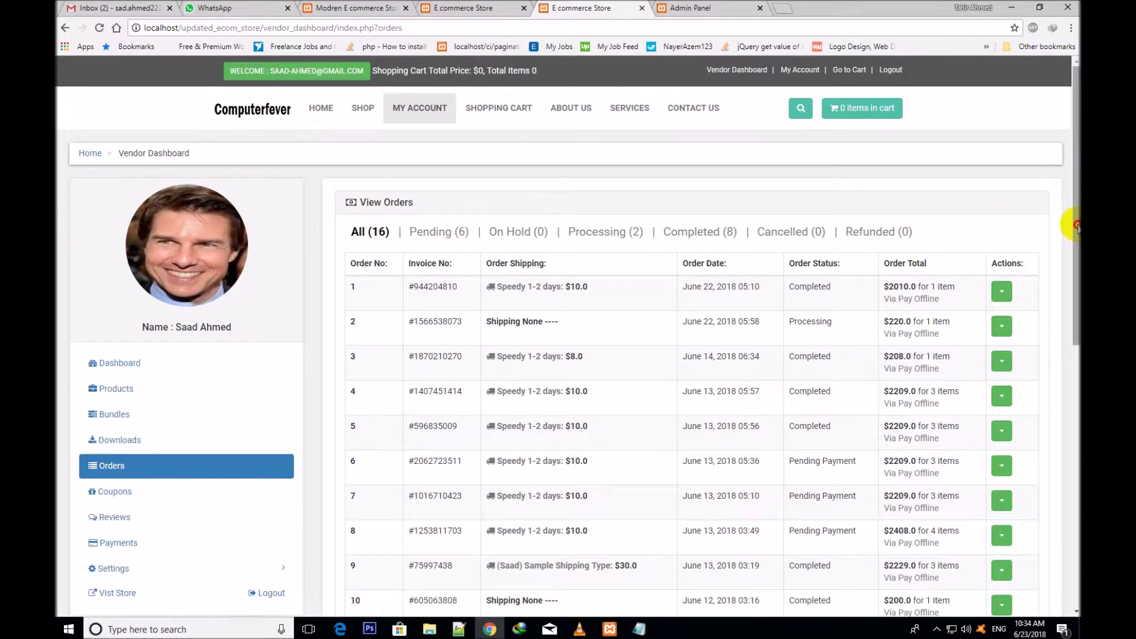
On the orders list, open and close the first order's Actions menu without changes
{"action": "left_click_drag", "start_coordinate": [1071, 224], "coordinate": [1073, 403]}
{"action": "scroll", "coordinate": [997, 309], "scroll_direction": "up", "scroll_amount": 5}
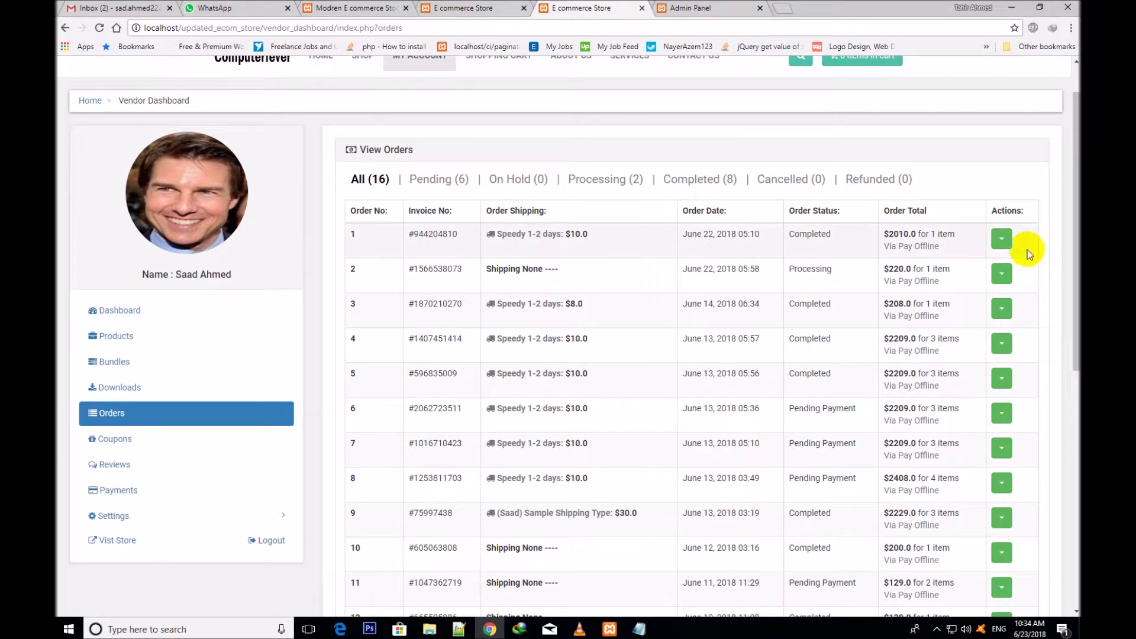
{"action": "left_click", "coordinate": [1009, 240]}
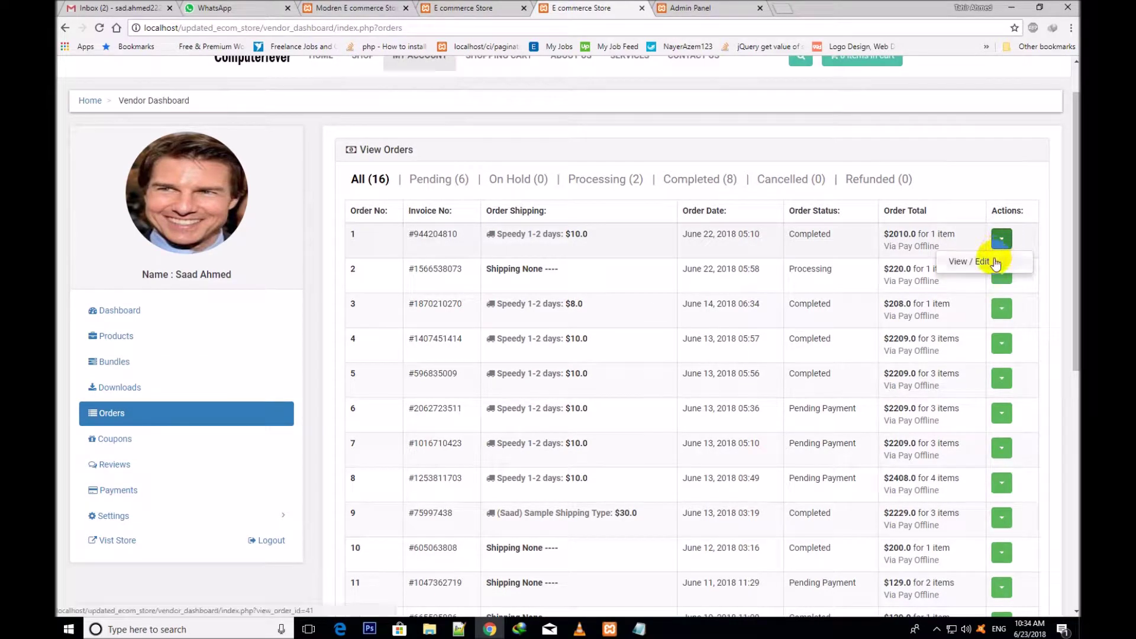
{"action": "left_click", "coordinate": [679, 315]}
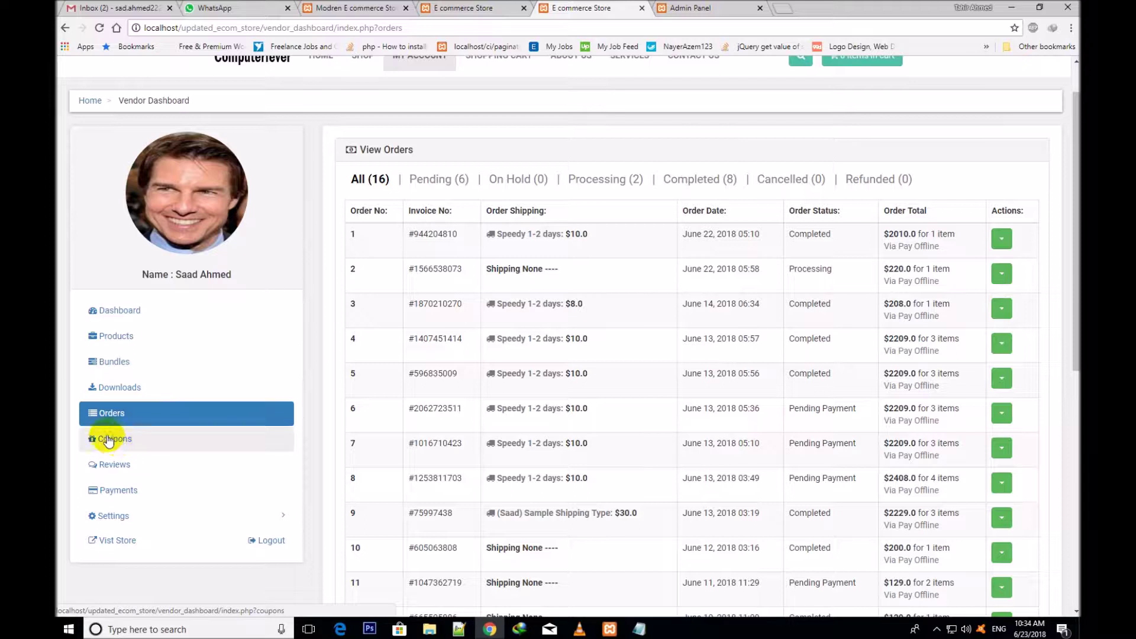
Open Coupons and review the Photoshop ($80), Dell Inspiron ($50) and MacBook Pro ($98) coupons, all unused
{"action": "left_click", "coordinate": [117, 441]}
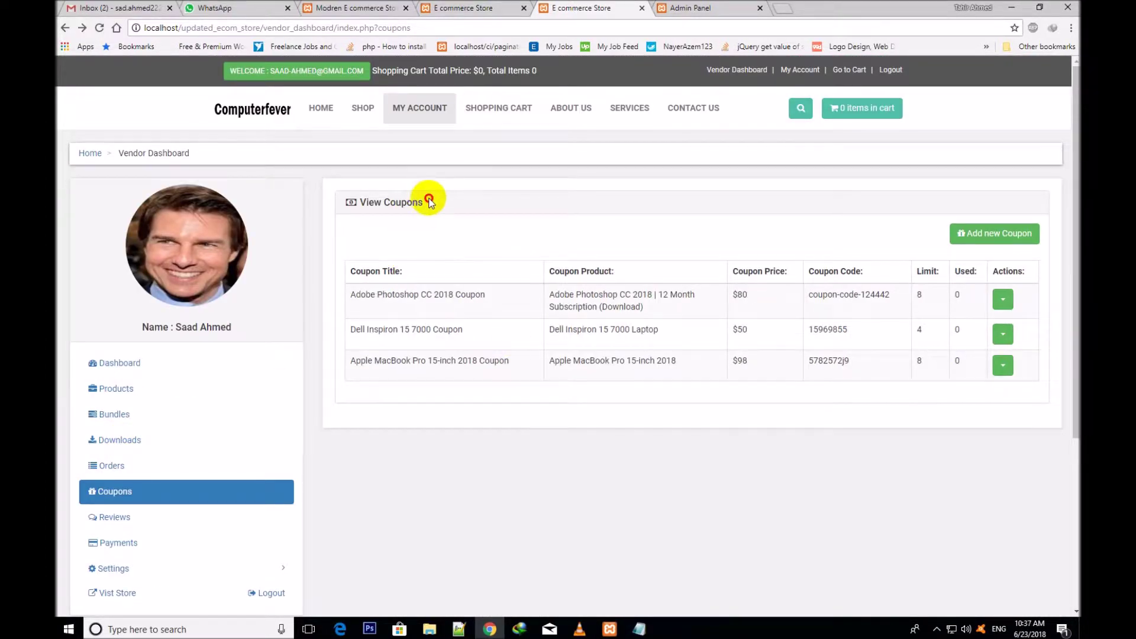
{"action": "left_click_drag", "start_coordinate": [430, 196], "coordinate": [363, 206]}
{"action": "left_click", "coordinate": [723, 203]}
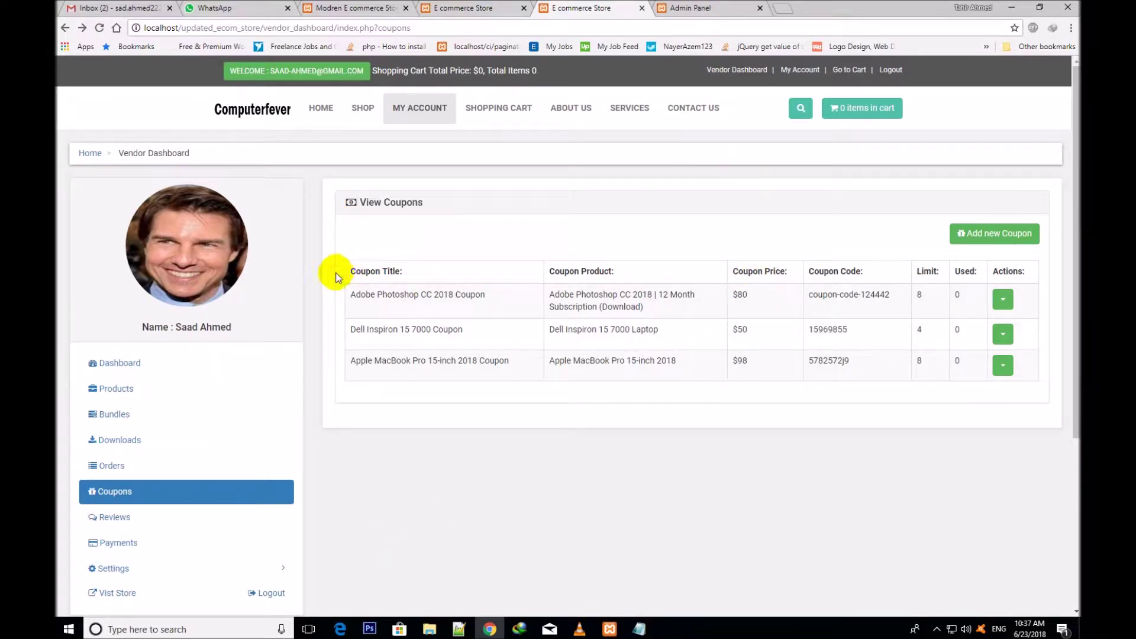
{"action": "left_click_drag", "start_coordinate": [339, 263], "coordinate": [964, 385]}
{"action": "left_click", "coordinate": [964, 386]}
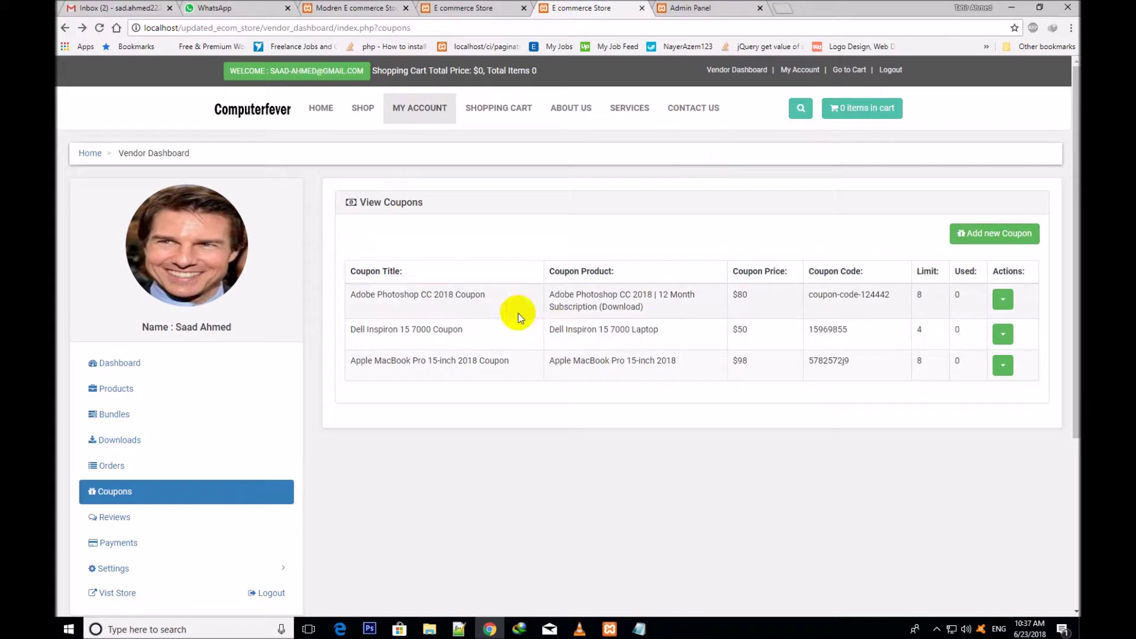
{"action": "left_click", "coordinate": [584, 273]}
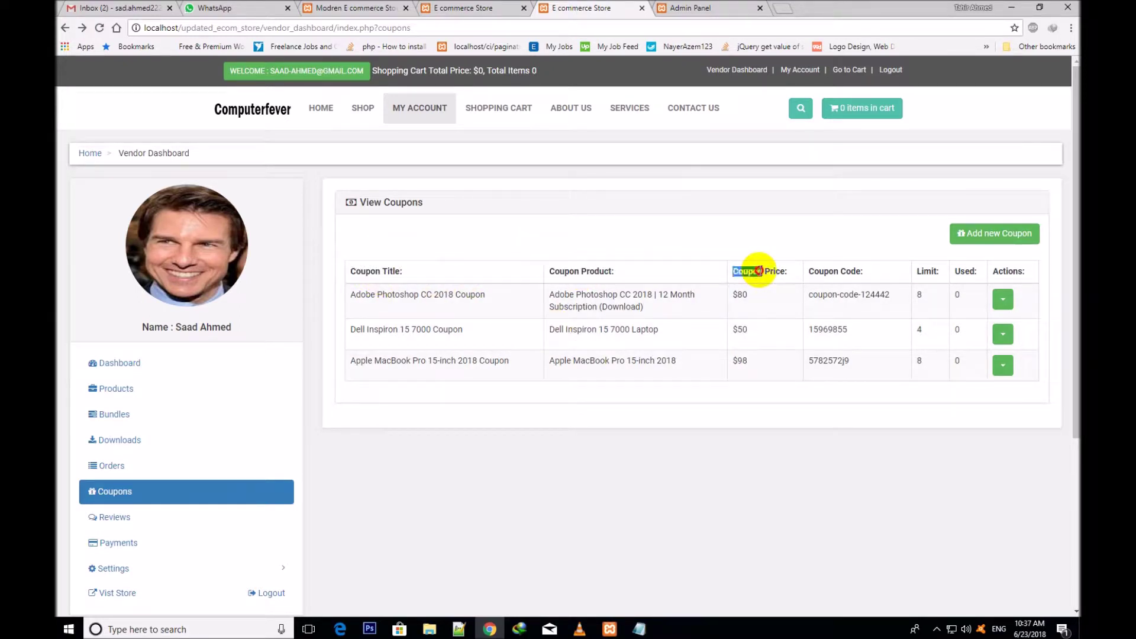
{"action": "double_click", "coordinate": [852, 271]}
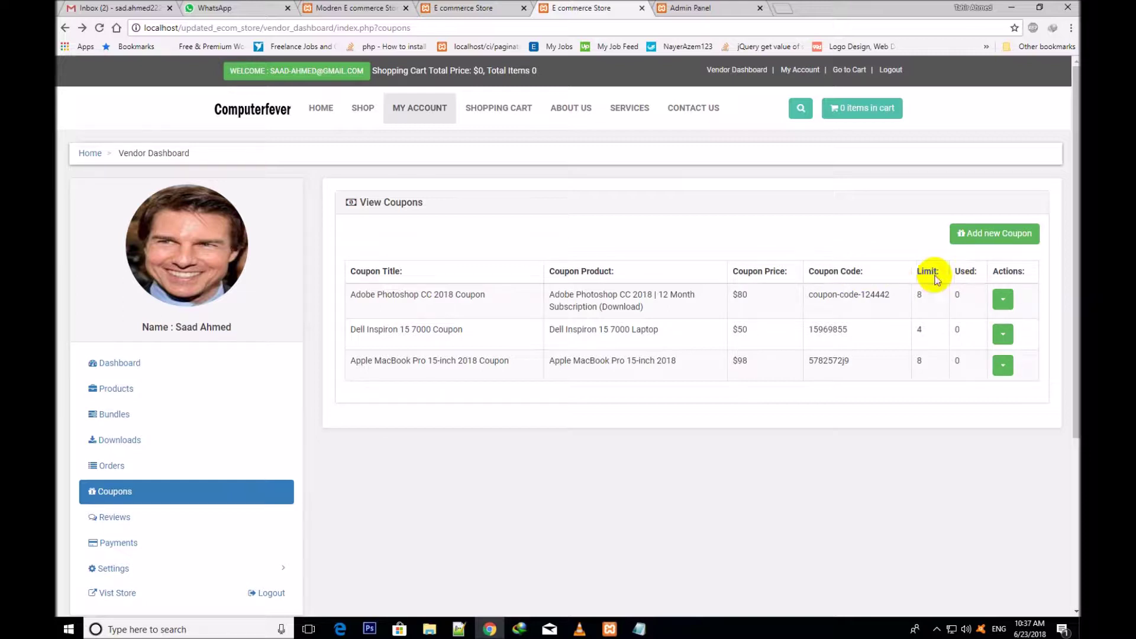
{"action": "left_click_drag", "start_coordinate": [958, 294], "coordinate": [966, 362]}
{"action": "left_click", "coordinate": [961, 368]}
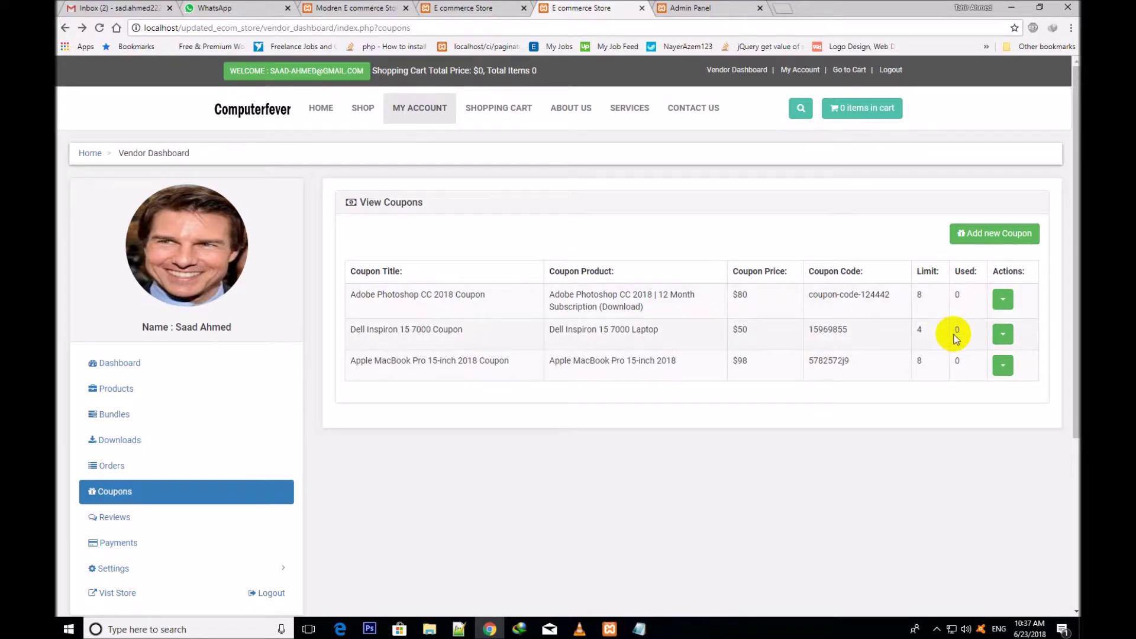
{"action": "left_click", "coordinate": [1004, 300]}
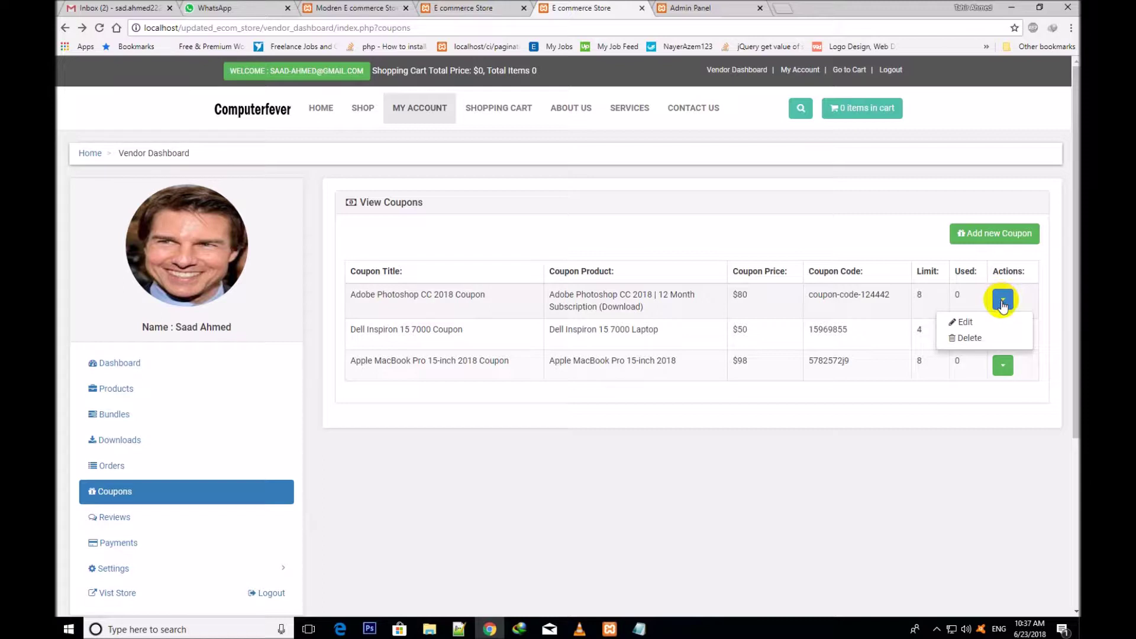
{"action": "left_click", "coordinate": [923, 328]}
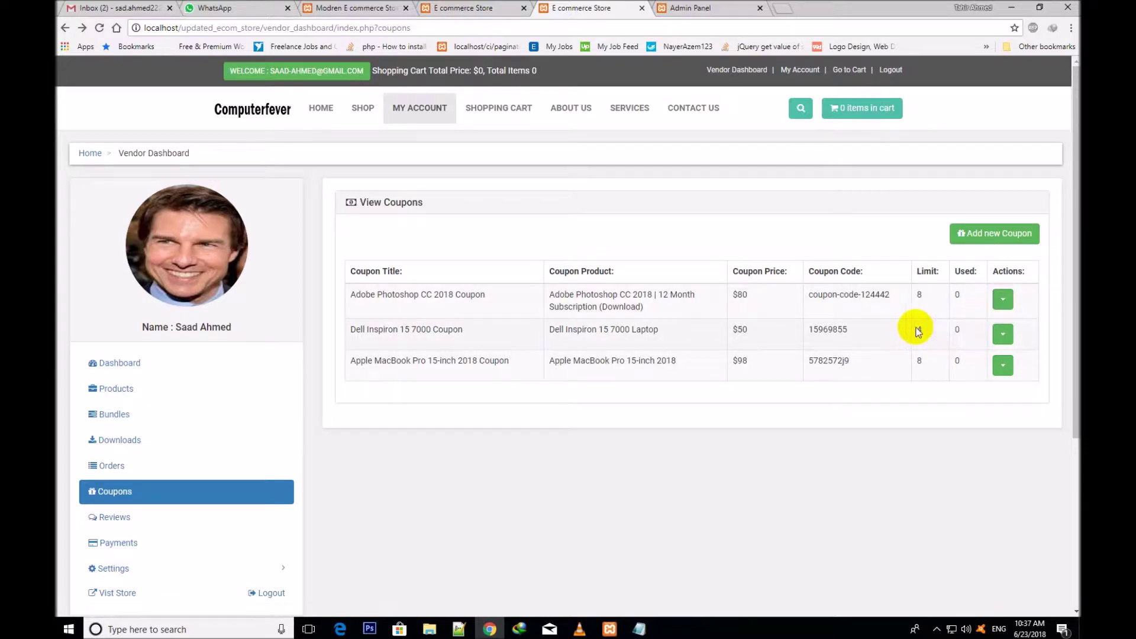
Start a new coupon titled 'BENETTON White Polo Shirt Coupon', pasted from Notepad
{"action": "left_click", "coordinate": [1003, 237]}
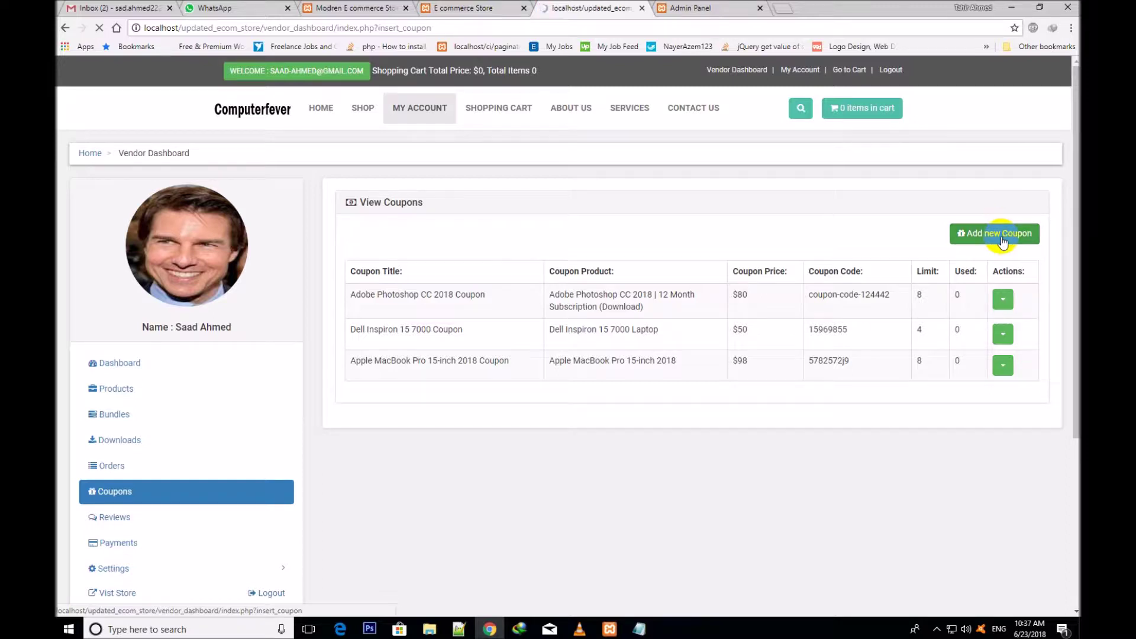
{"action": "left_click", "coordinate": [561, 234]}
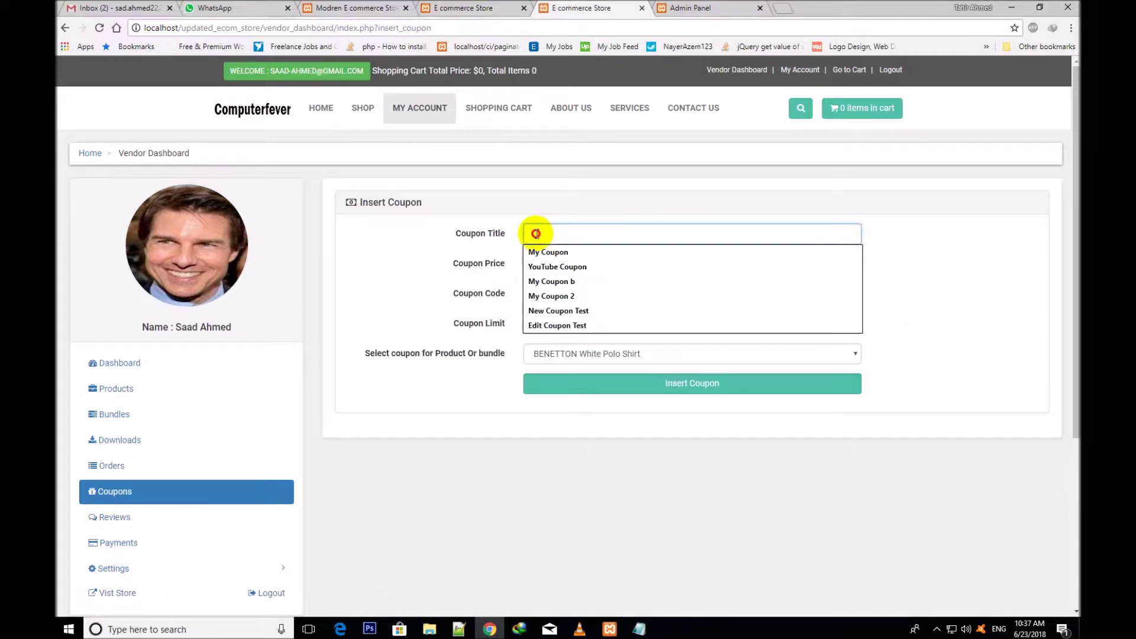
{"action": "triple_click", "coordinate": [491, 234]}
{"action": "left_click", "coordinate": [547, 234]}
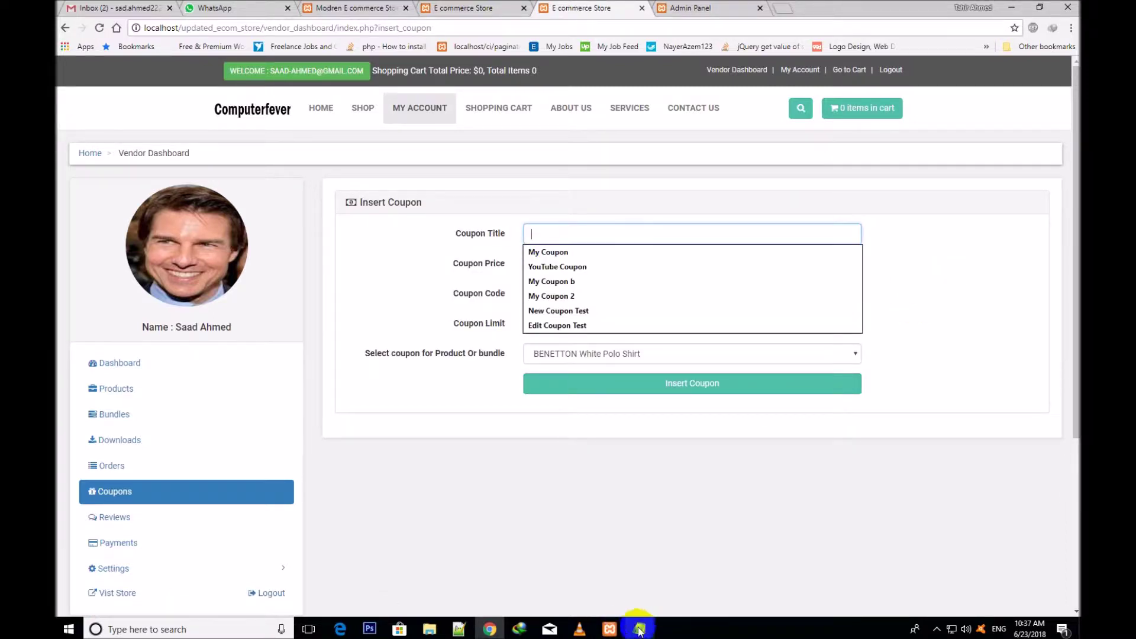
{"action": "left_click", "coordinate": [640, 627]}
{"action": "left_click_drag", "start_coordinate": [676, 241], "coordinate": [418, 232]}
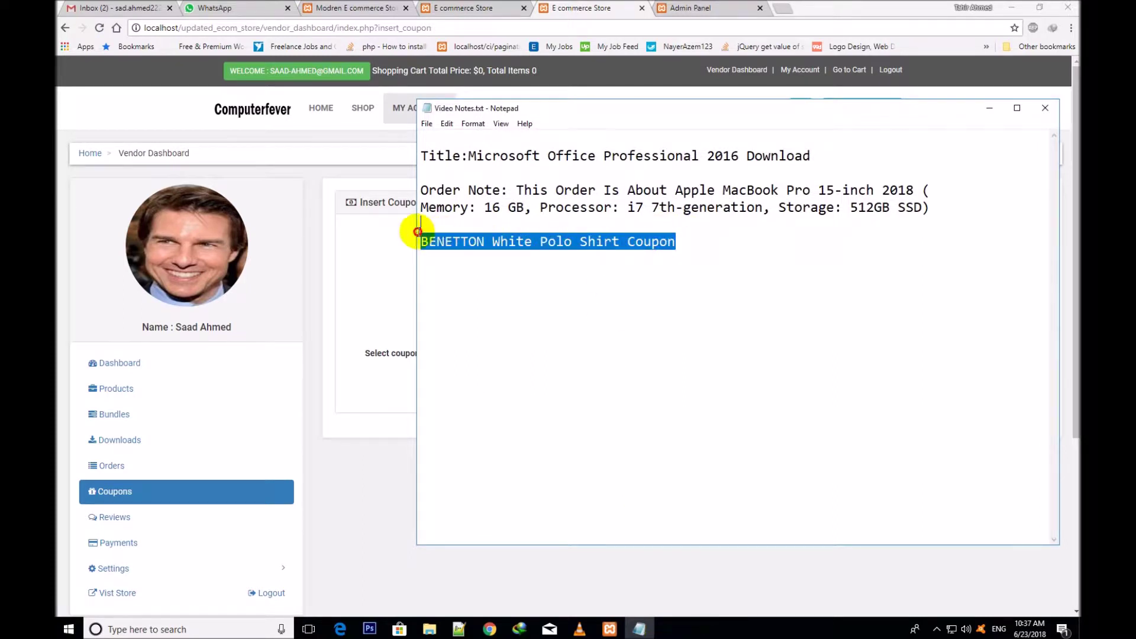
{"action": "key", "text": "ctrl+c"}
{"action": "left_click", "coordinate": [388, 251]}
{"action": "left_click", "coordinate": [616, 232]}
{"action": "key", "text": "ctrl+v"}
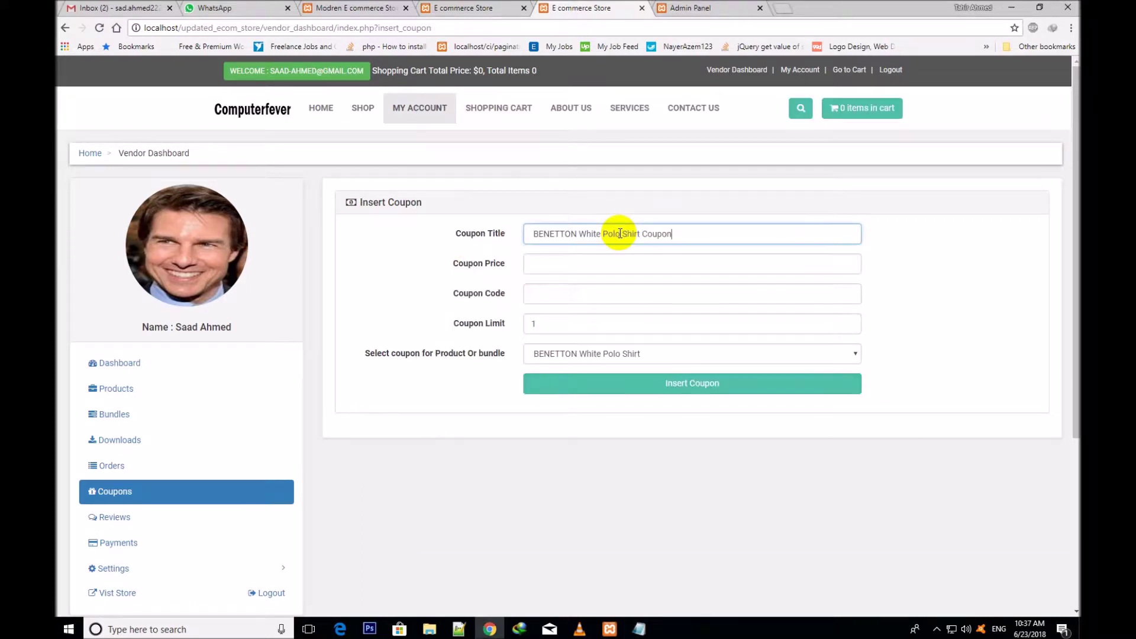
Enter price 100 and choose BENETTON White Polo Shirt as the product, checking its $120 price
{"action": "left_click", "coordinate": [608, 261]}
{"action": "type", "text": "100"}
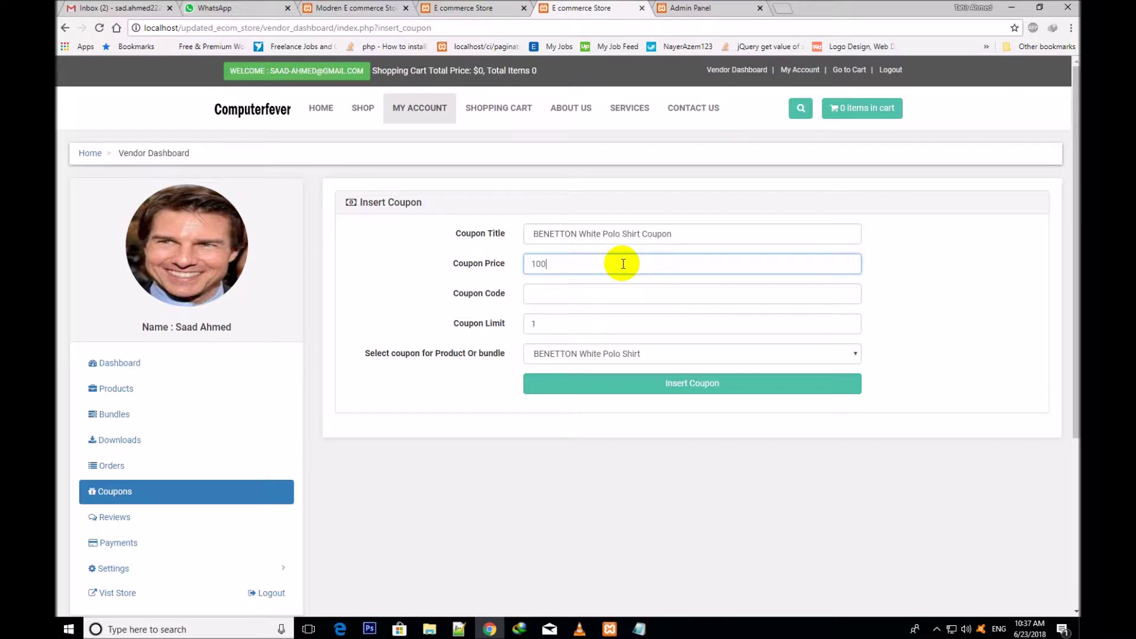
{"action": "left_click", "coordinate": [536, 235]}
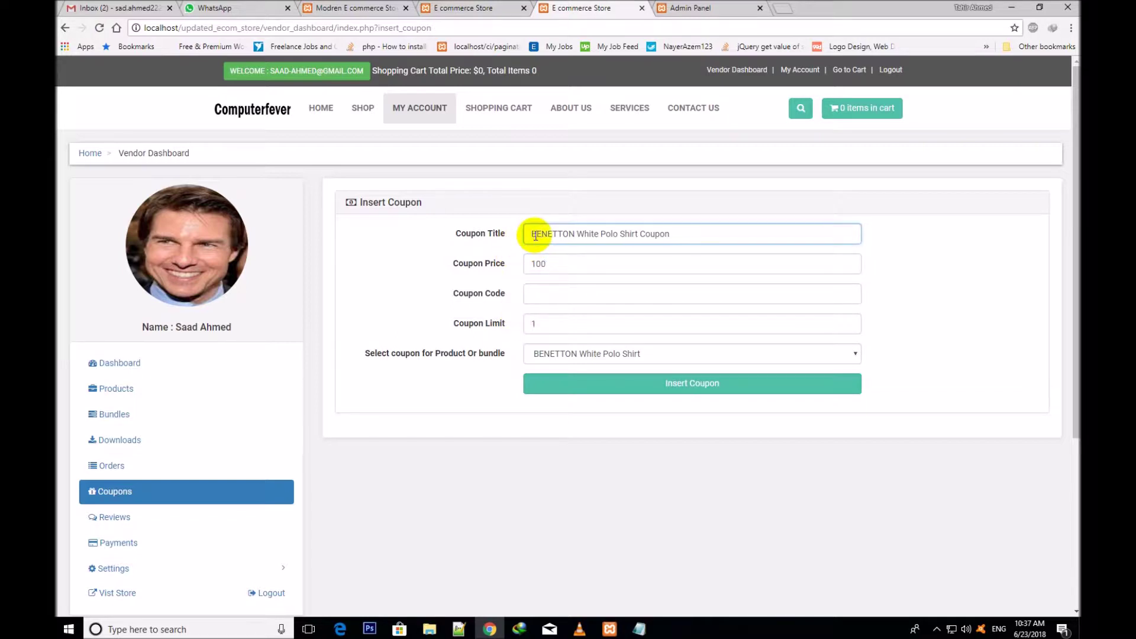
{"action": "left_click", "coordinate": [555, 355]}
{"action": "left_click", "coordinate": [563, 384]}
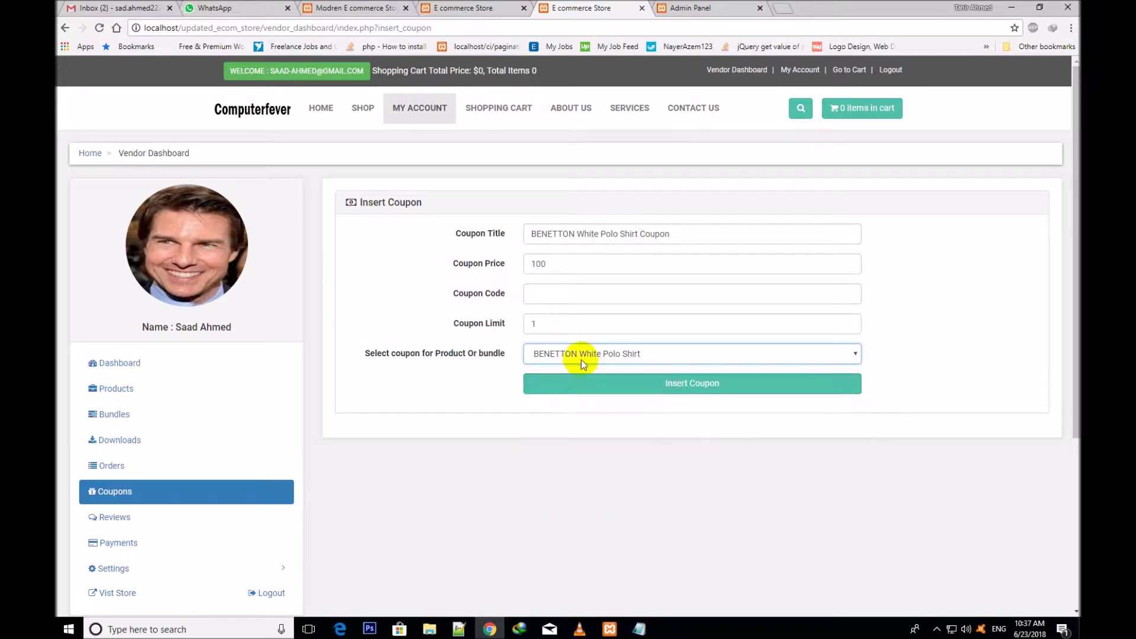
{"action": "left_click", "coordinate": [470, 7]}
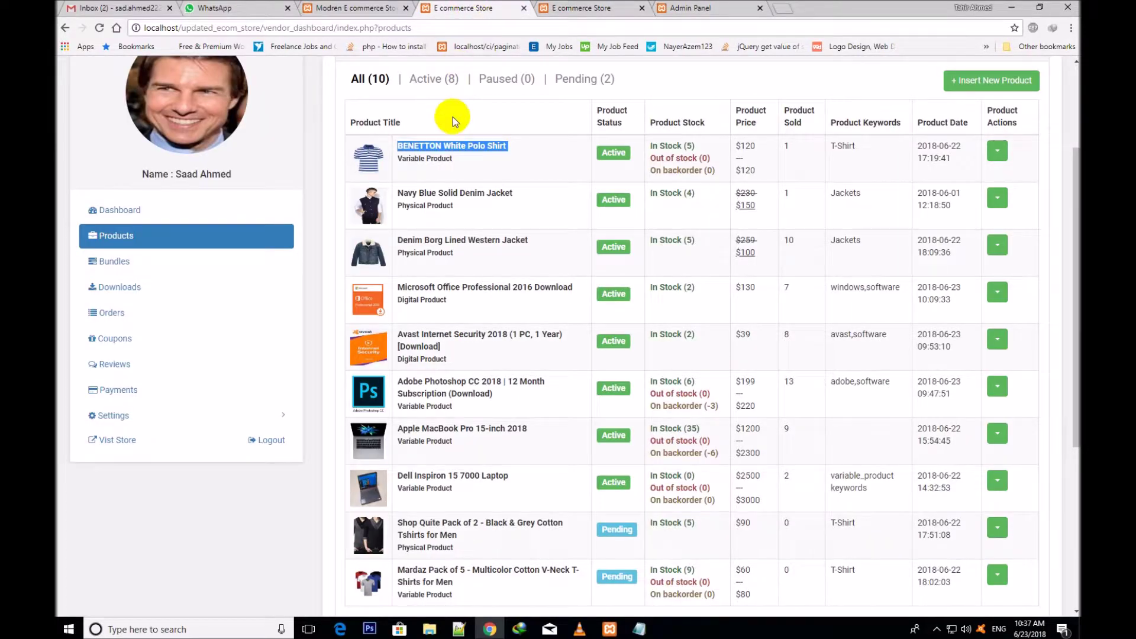
{"action": "left_click", "coordinate": [453, 152]}
{"action": "left_click_drag", "start_coordinate": [736, 145], "coordinate": [759, 145]}
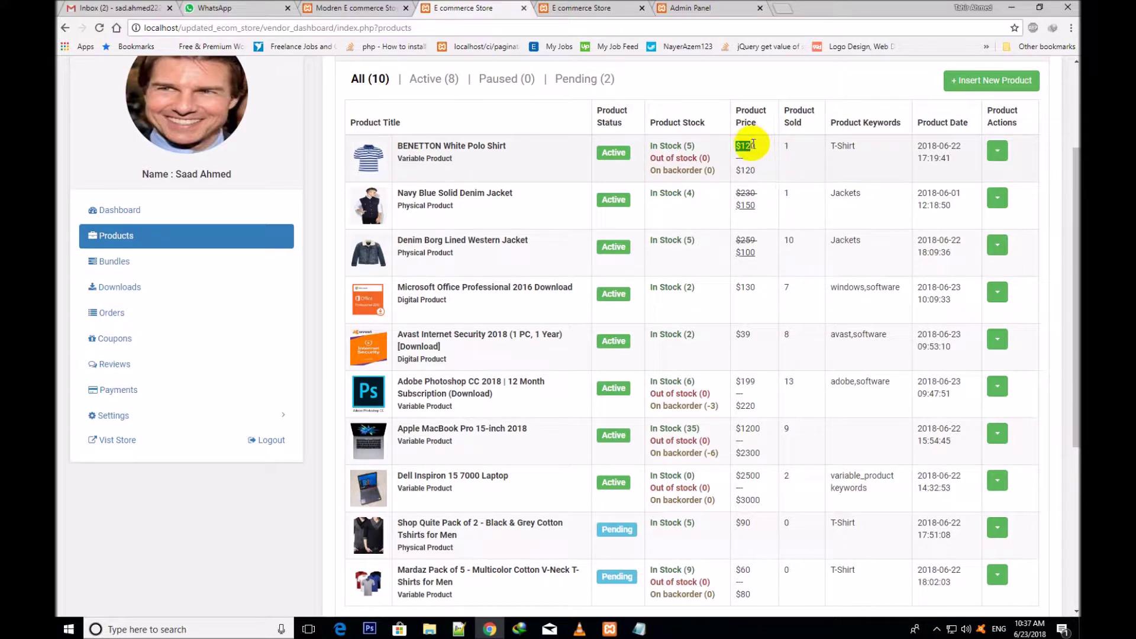
{"action": "left_click", "coordinate": [617, 7]}
Enter code 738676783 and limit 2, then insert the coupon and dismiss the confirmation
{"action": "left_click", "coordinate": [559, 260]}
{"action": "left_click", "coordinate": [551, 294]}
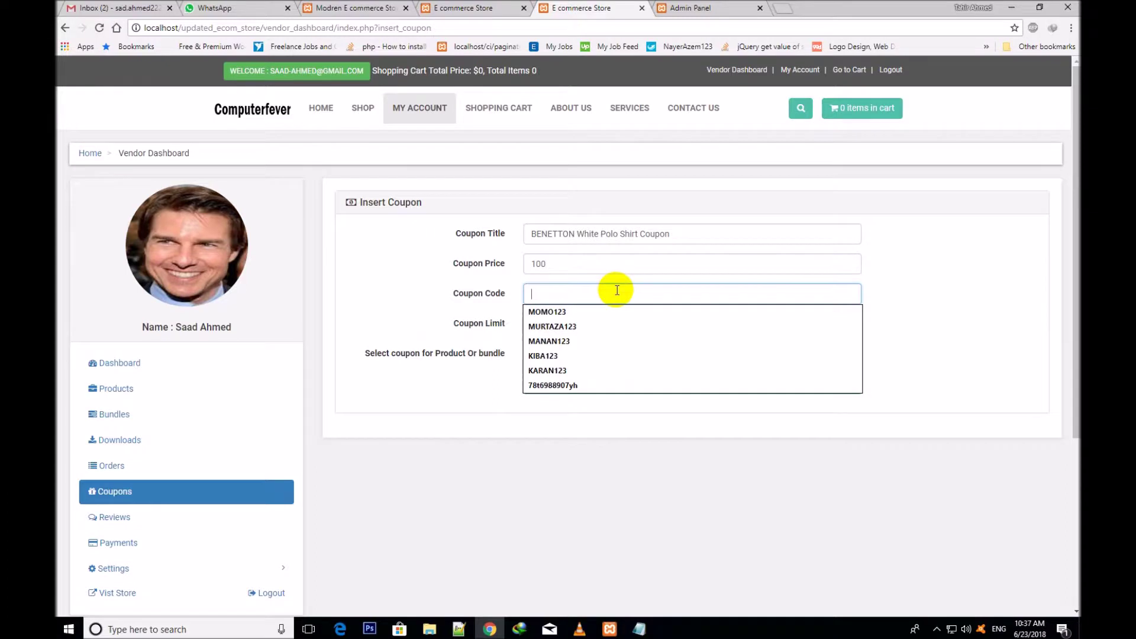
{"action": "type", "text": "738676783"}
{"action": "left_click", "coordinate": [601, 324]}
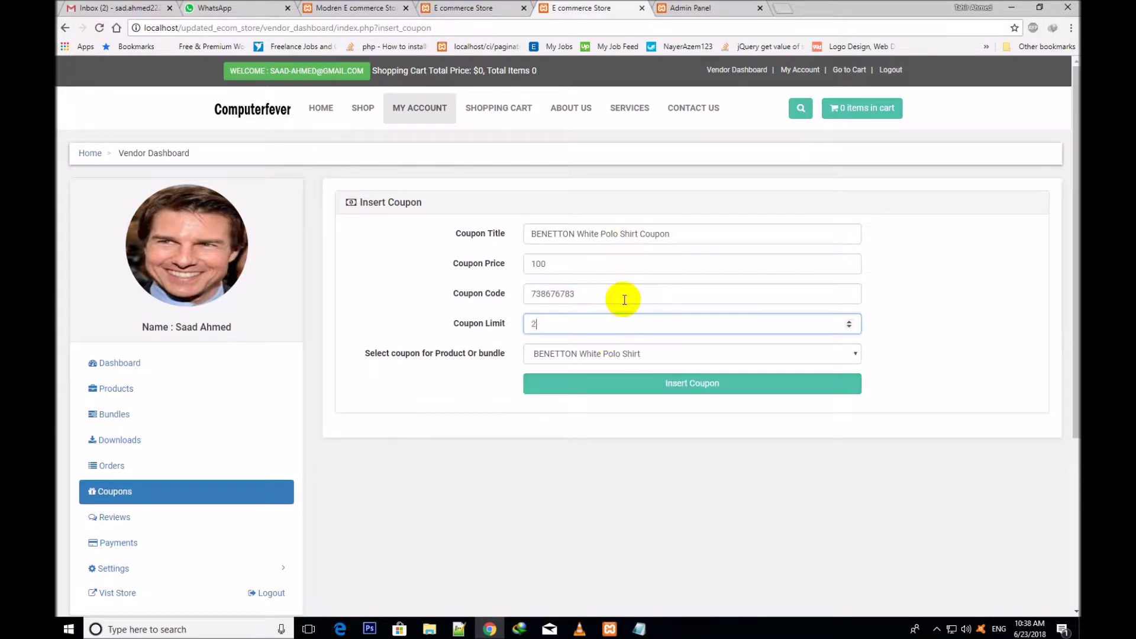
{"action": "left_click", "coordinate": [812, 382]}
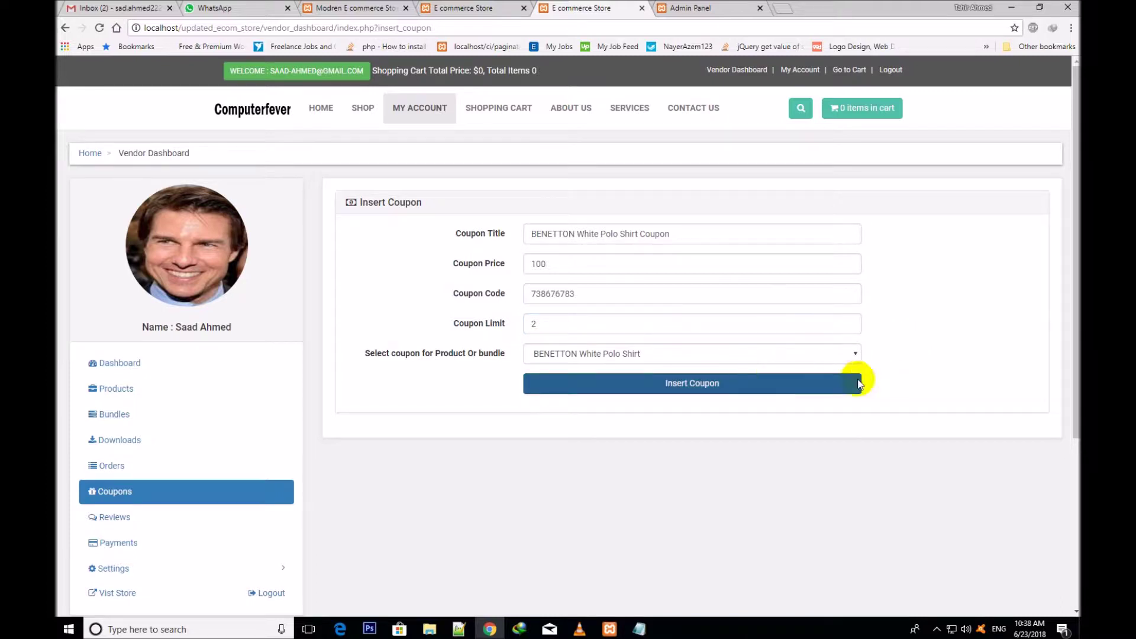
{"action": "left_click", "coordinate": [663, 387]}
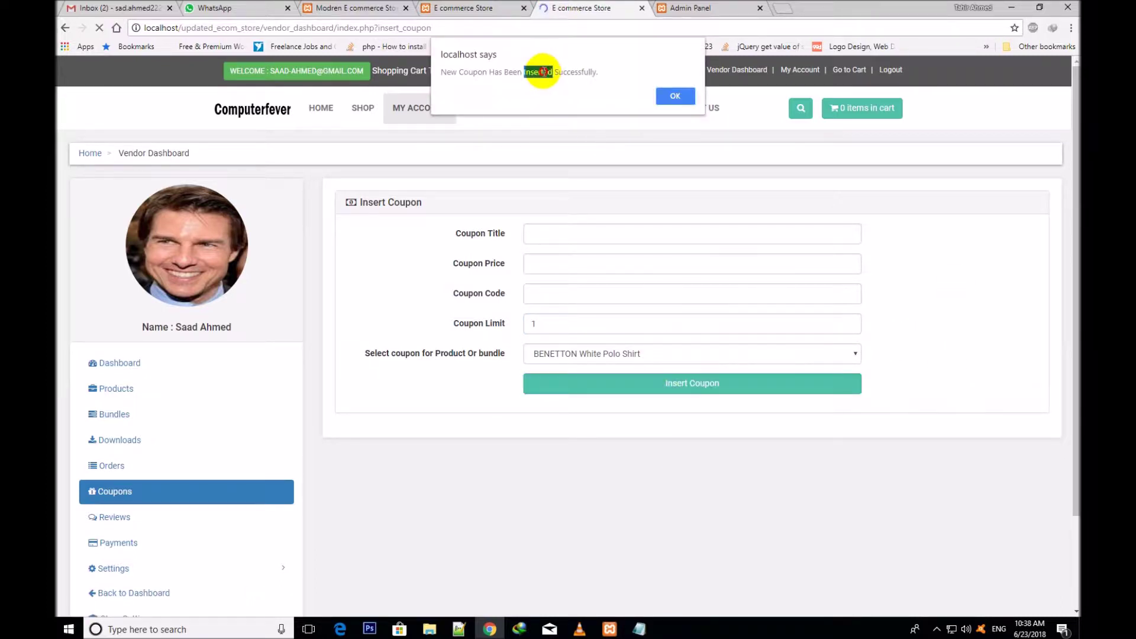
{"action": "triple_click", "coordinate": [542, 71]}
{"action": "left_click", "coordinate": [674, 95]}
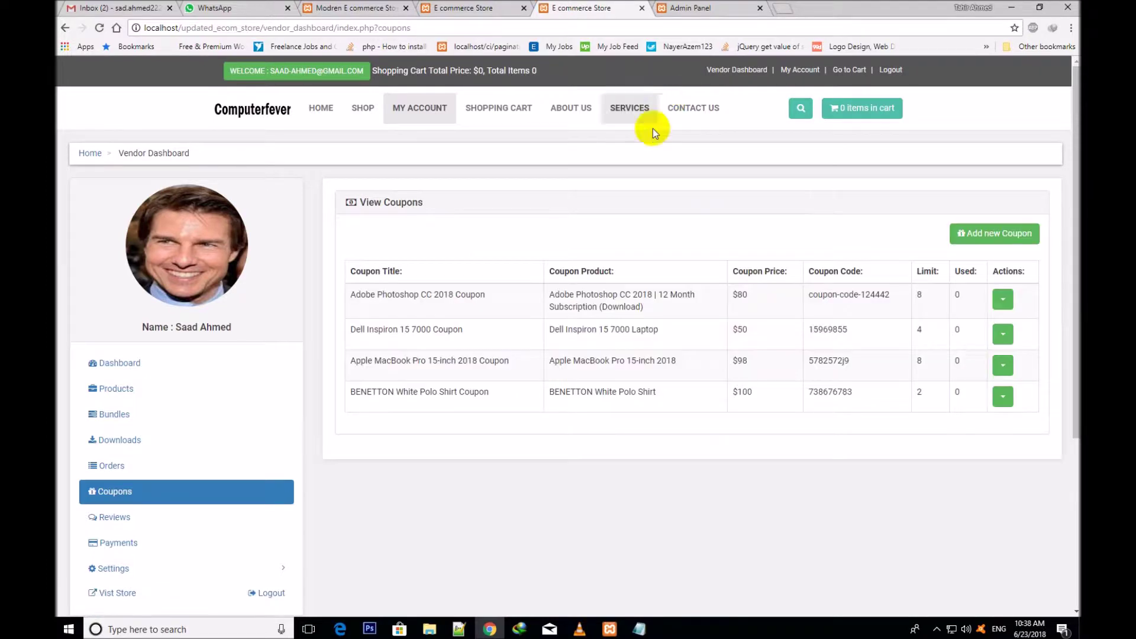
Open the new BENETTON White Polo Shirt coupon from the list for editing
{"action": "triple_click", "coordinate": [458, 390]}
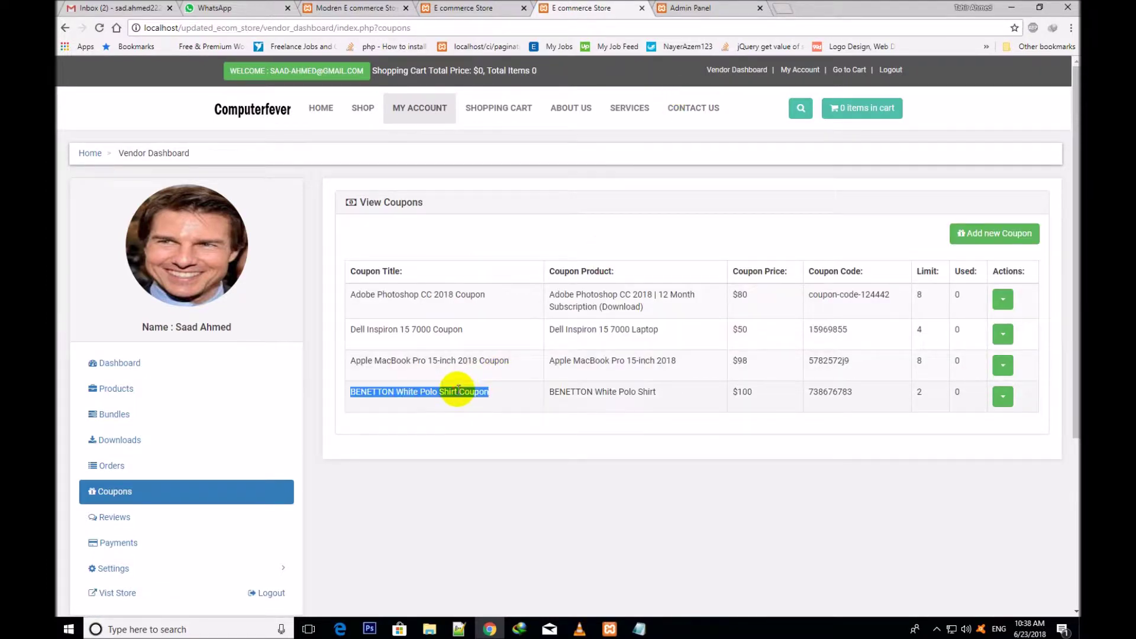
{"action": "triple_click", "coordinate": [642, 392]}
{"action": "left_click", "coordinate": [717, 407]}
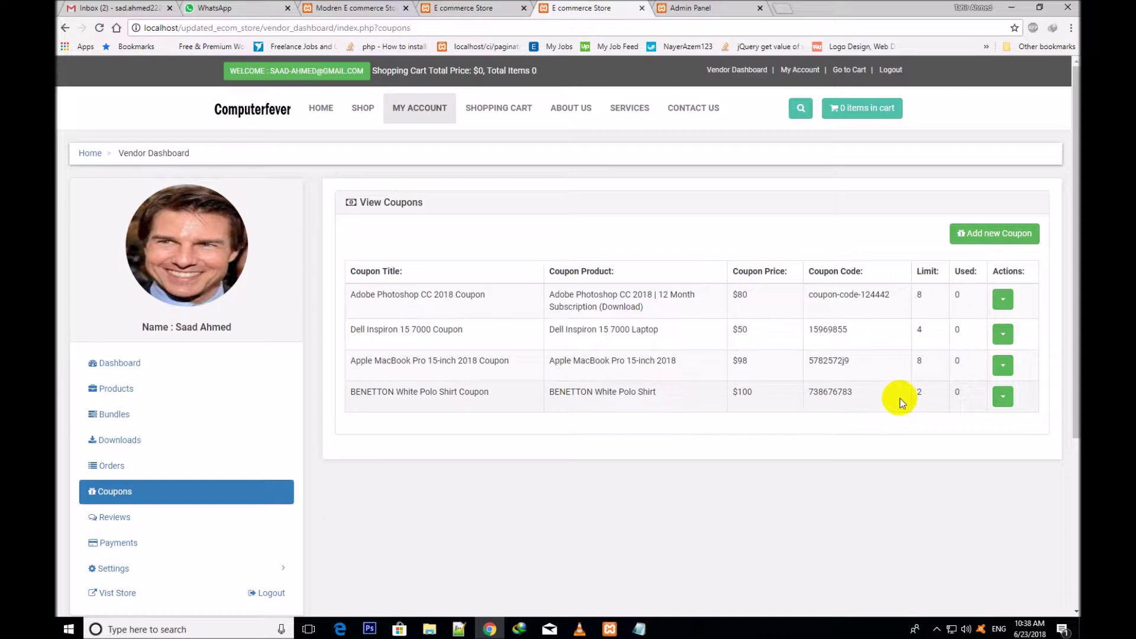
{"action": "left_click", "coordinate": [1005, 397]}
{"action": "scroll", "coordinate": [1035, 370], "scroll_direction": "down", "scroll_amount": 1}
{"action": "left_click", "coordinate": [954, 397]}
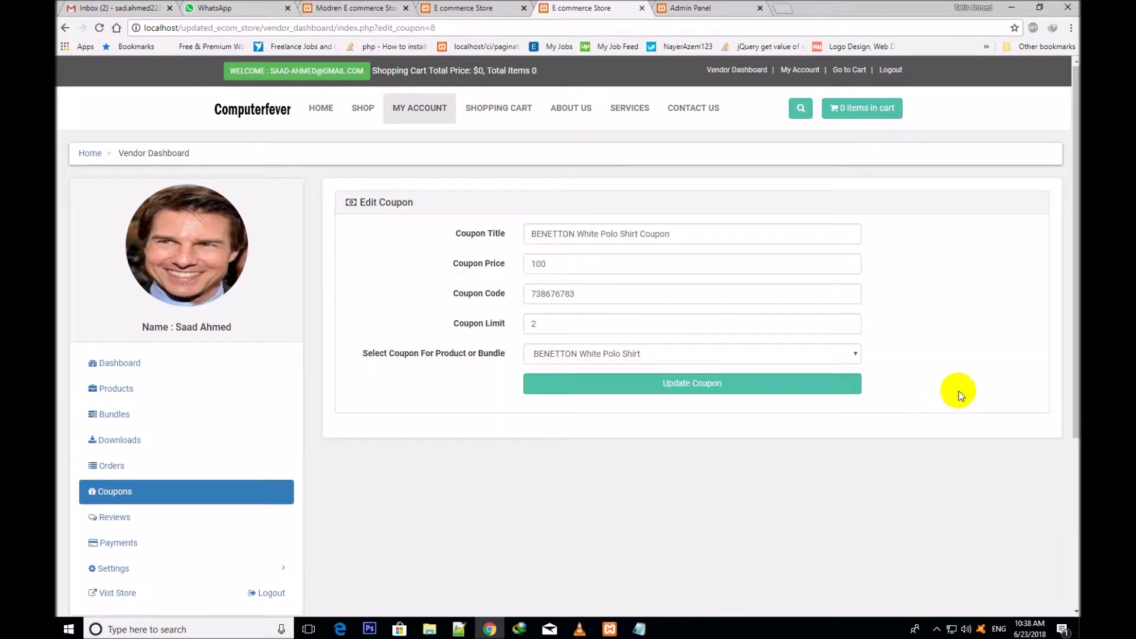
Change the coupon price from 100 to 80 and the limit from 2 to 1
{"action": "double_click", "coordinate": [543, 264]}
{"action": "key", "text": "BackSpace"}
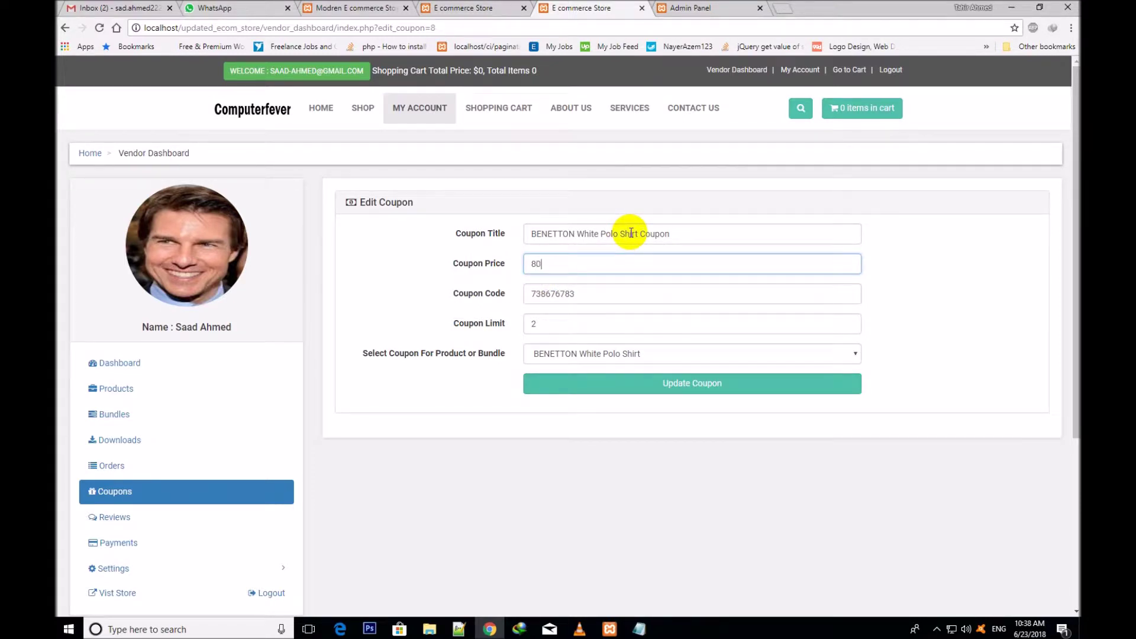
{"action": "left_click", "coordinate": [550, 333]}
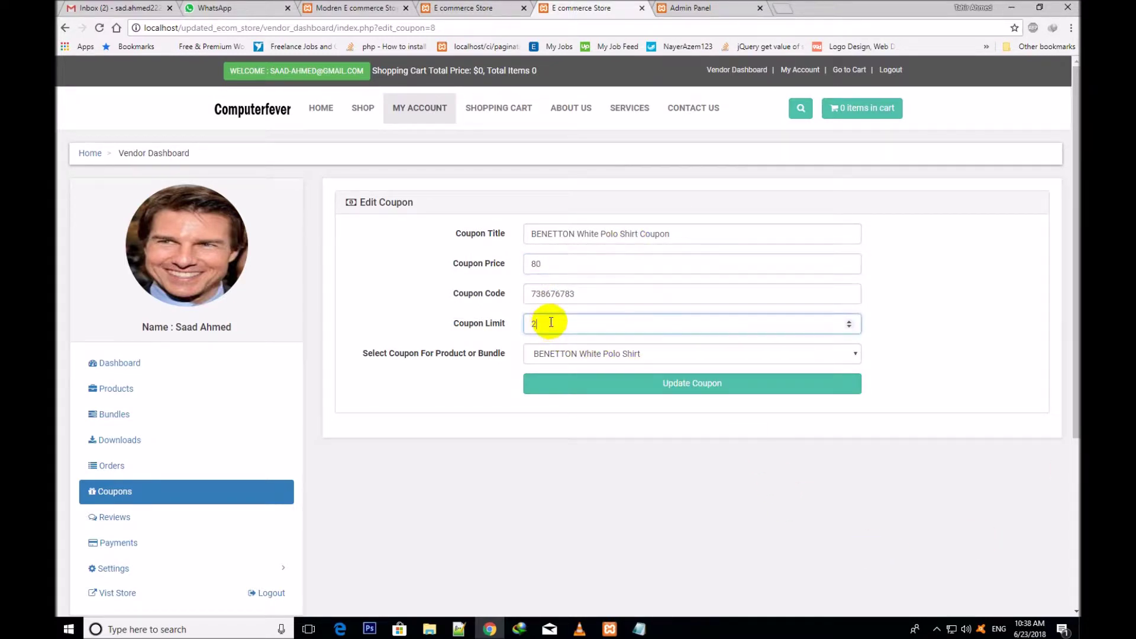
{"action": "key", "text": "BackSpace"}
{"action": "type", "text": "1"}
{"action": "left_click", "coordinate": [590, 293]}
Save the BENETTON coupon edit and confirm the list shows it at $80
{"action": "left_click", "coordinate": [677, 389]}
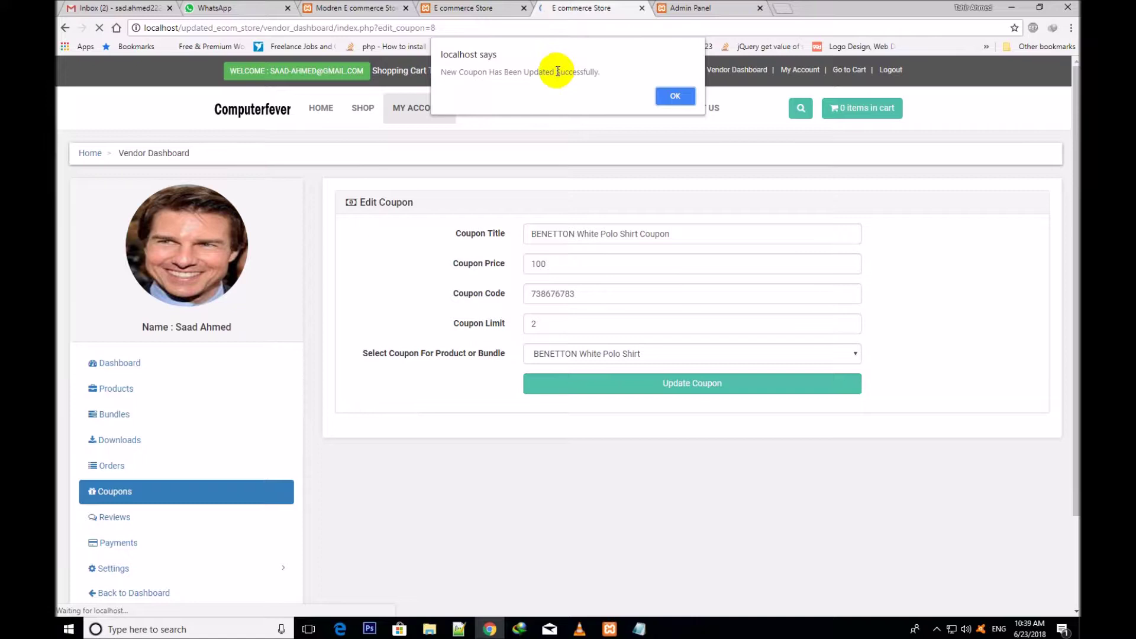
{"action": "left_click_drag", "start_coordinate": [557, 72], "coordinate": [441, 71]}
{"action": "left_click", "coordinate": [673, 98]}
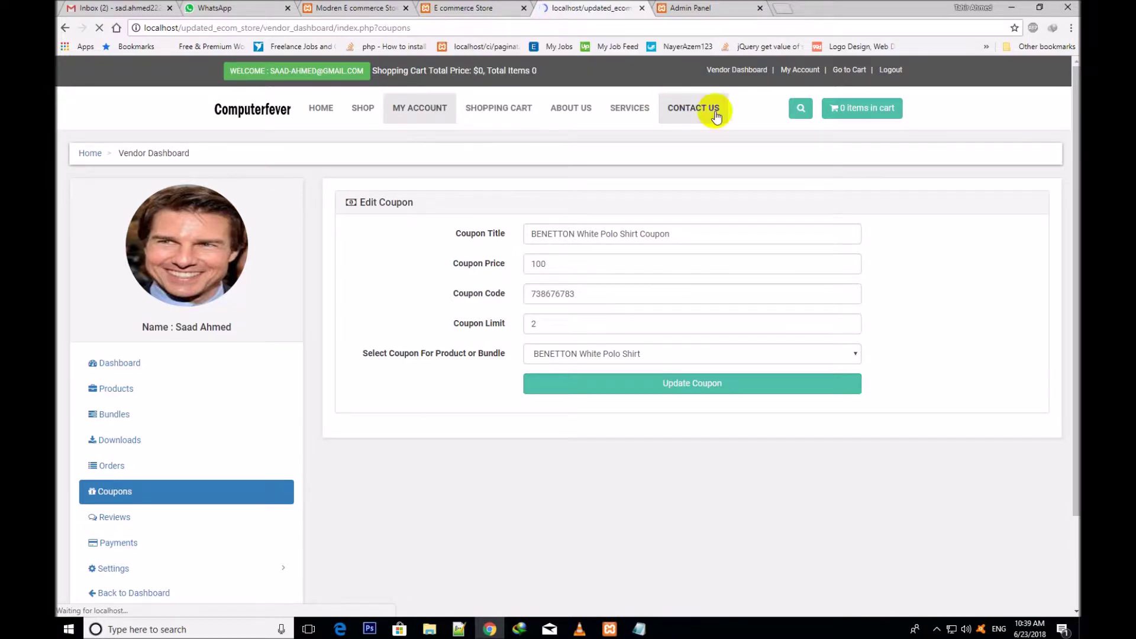
{"action": "double_click", "coordinate": [734, 393]}
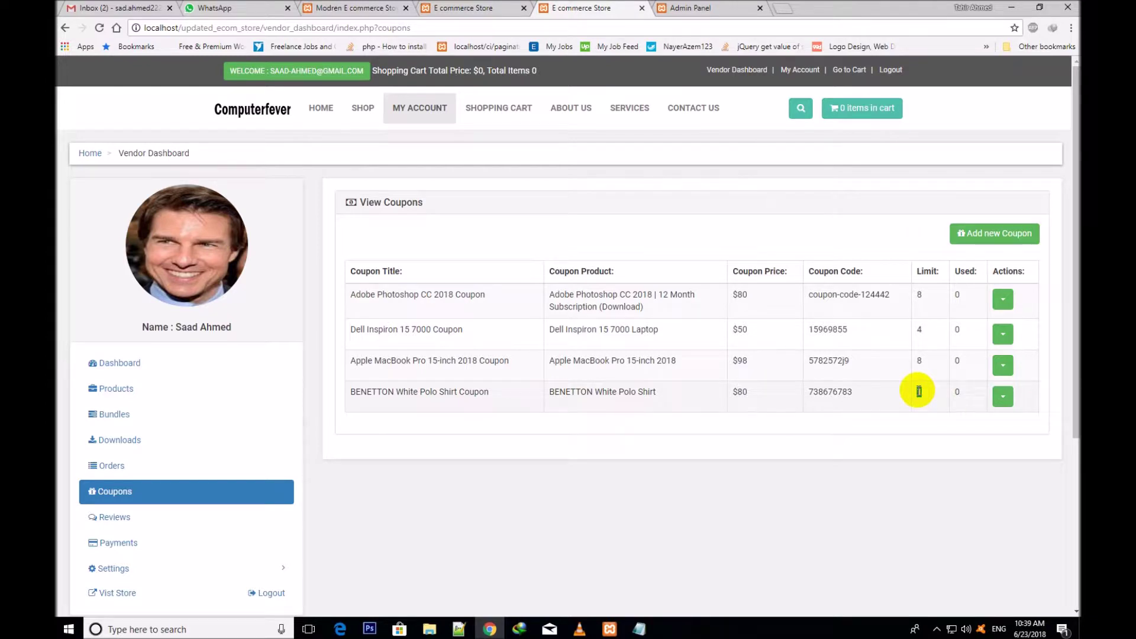
Delete the BENETTON White Polo Shirt Coupon, leaving the Photoshop, Dell Inspiron and MacBook Pro coupons
{"action": "left_click", "coordinate": [1003, 397]}
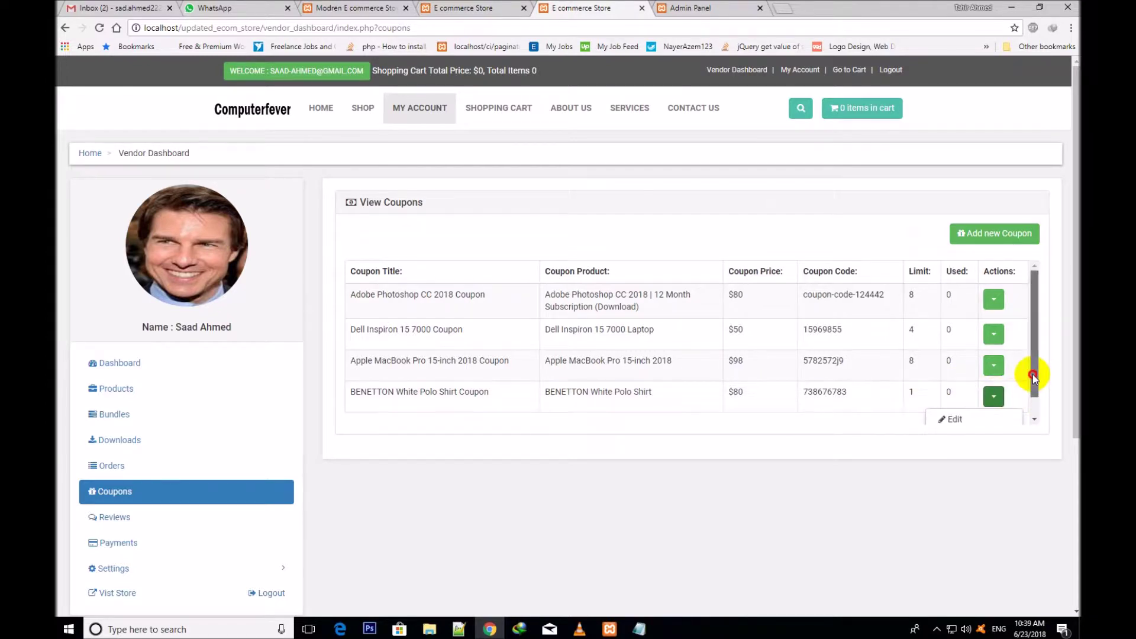
{"action": "scroll", "coordinate": [1032, 374], "scroll_direction": "down", "scroll_amount": 1}
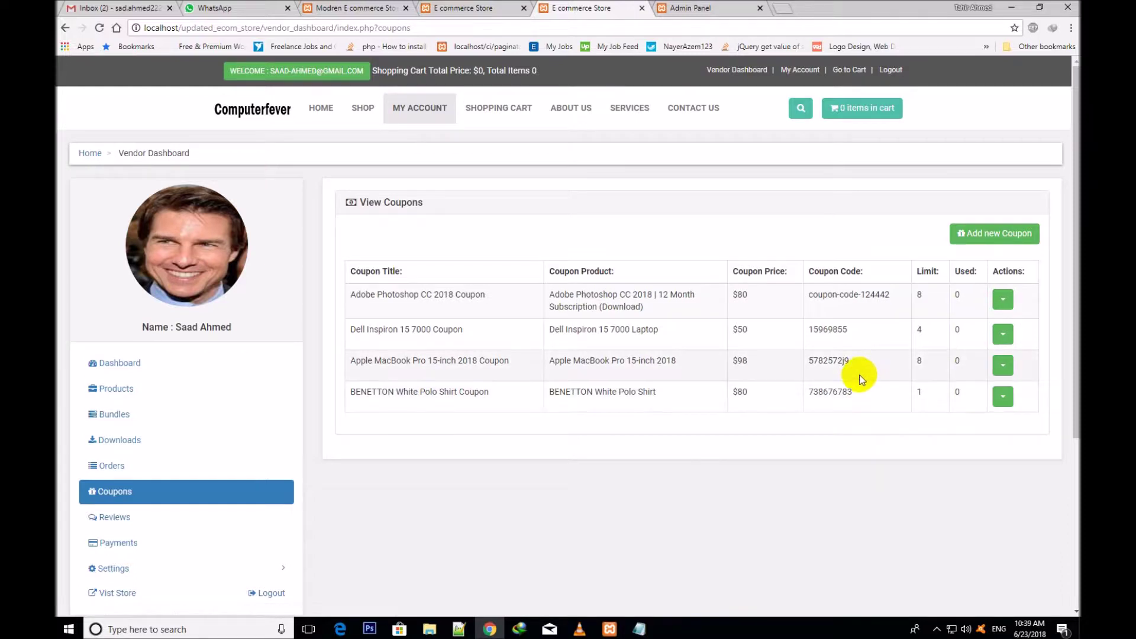
{"action": "left_click", "coordinate": [1005, 395]}
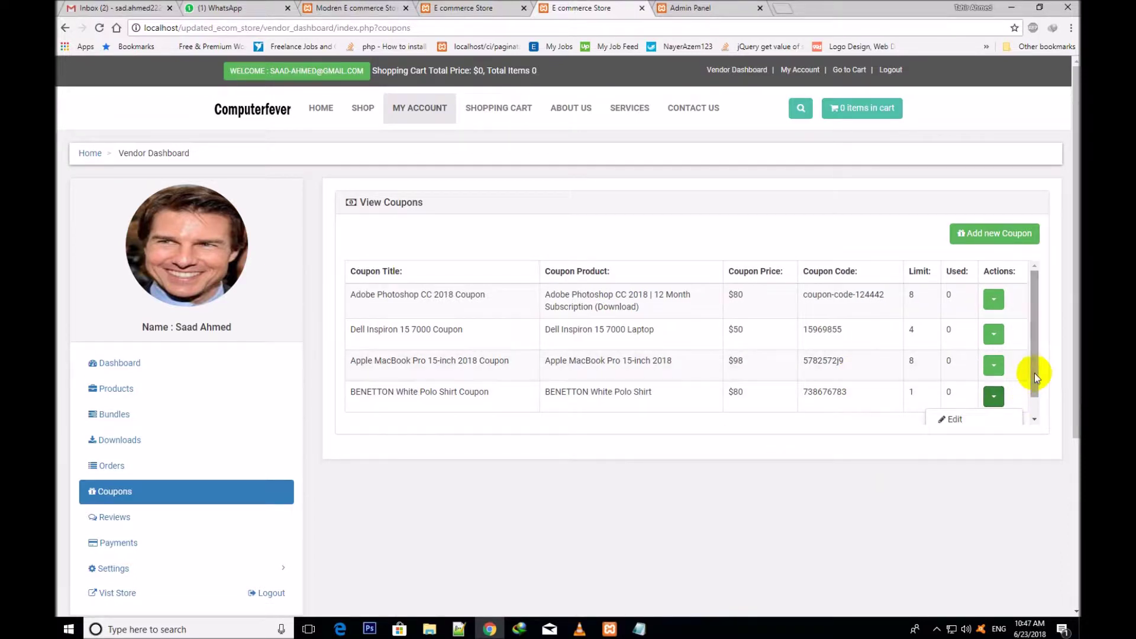
{"action": "scroll", "coordinate": [1032, 375], "scroll_direction": "down", "scroll_amount": 1}
{"action": "left_click", "coordinate": [960, 414]}
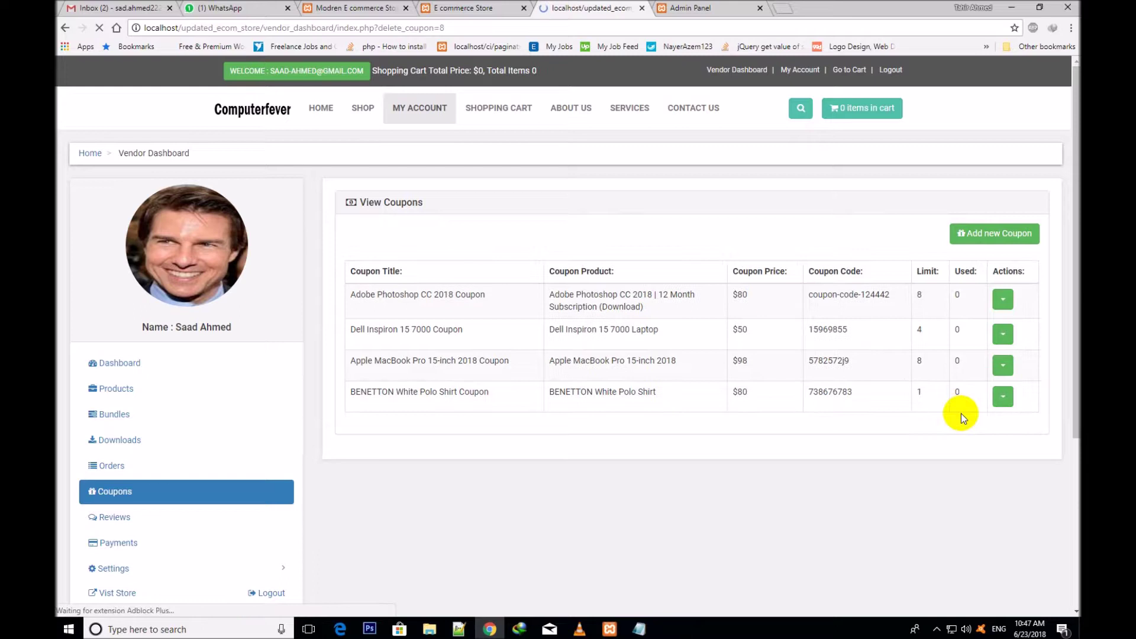
{"action": "triple_click", "coordinate": [543, 71]}
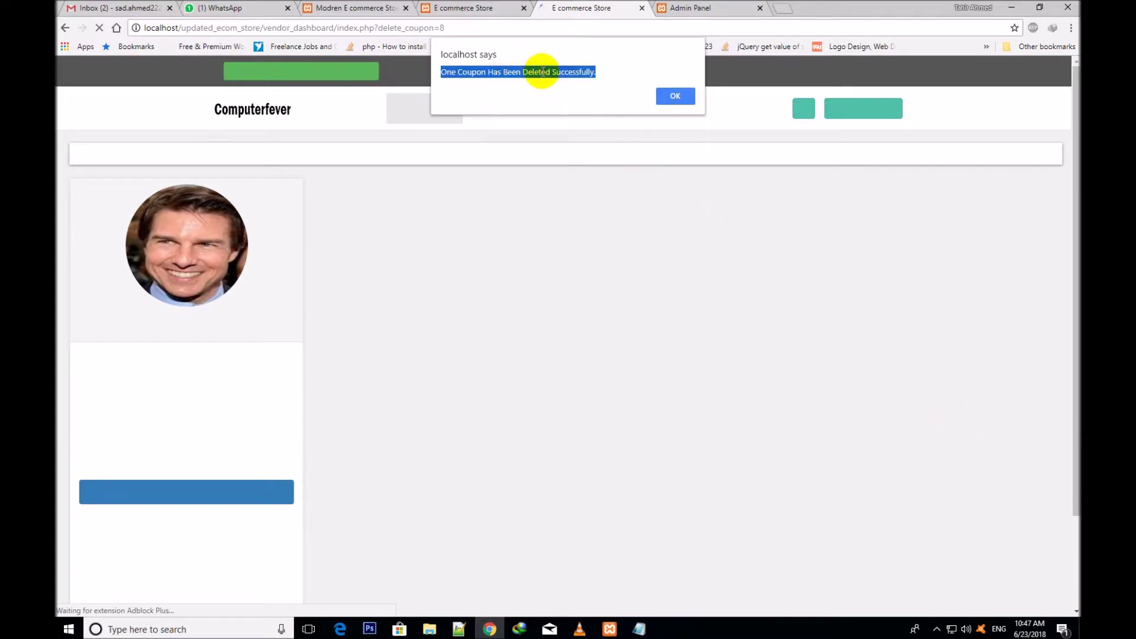
{"action": "left_click", "coordinate": [672, 100]}
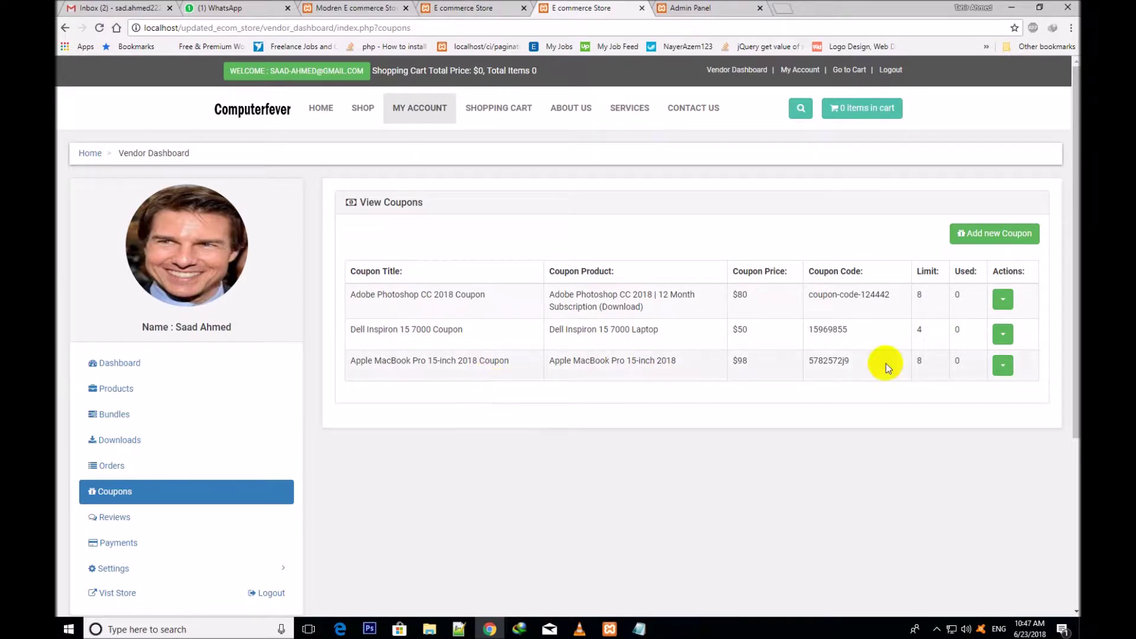
{"action": "scroll", "coordinate": [660, 376], "scroll_direction": "down", "scroll_amount": 1}
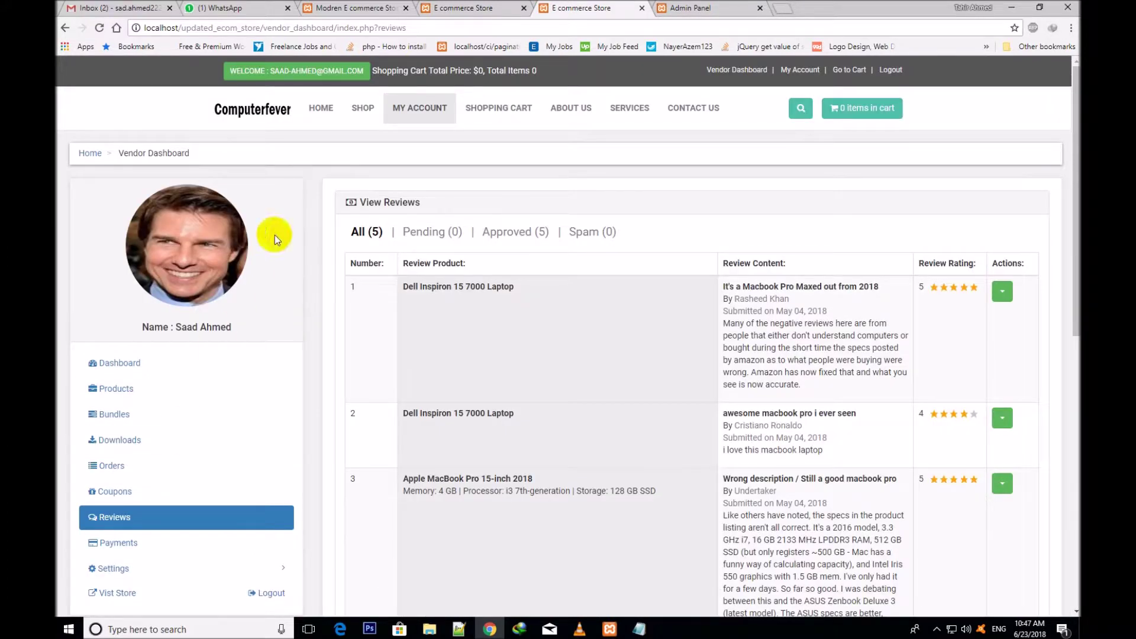
Cycle the review filters (All, Pending, Approved) and bring up review 1's moderation actions
{"action": "left_click", "coordinate": [395, 204]}
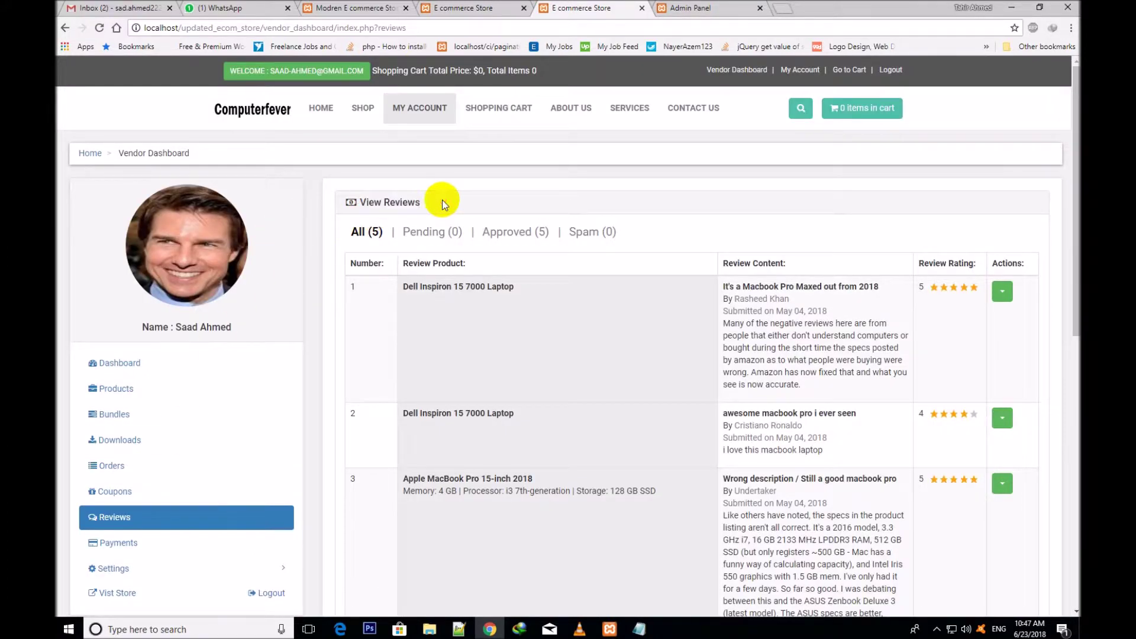
{"action": "double_click", "coordinate": [397, 204]}
{"action": "left_click", "coordinate": [399, 207]}
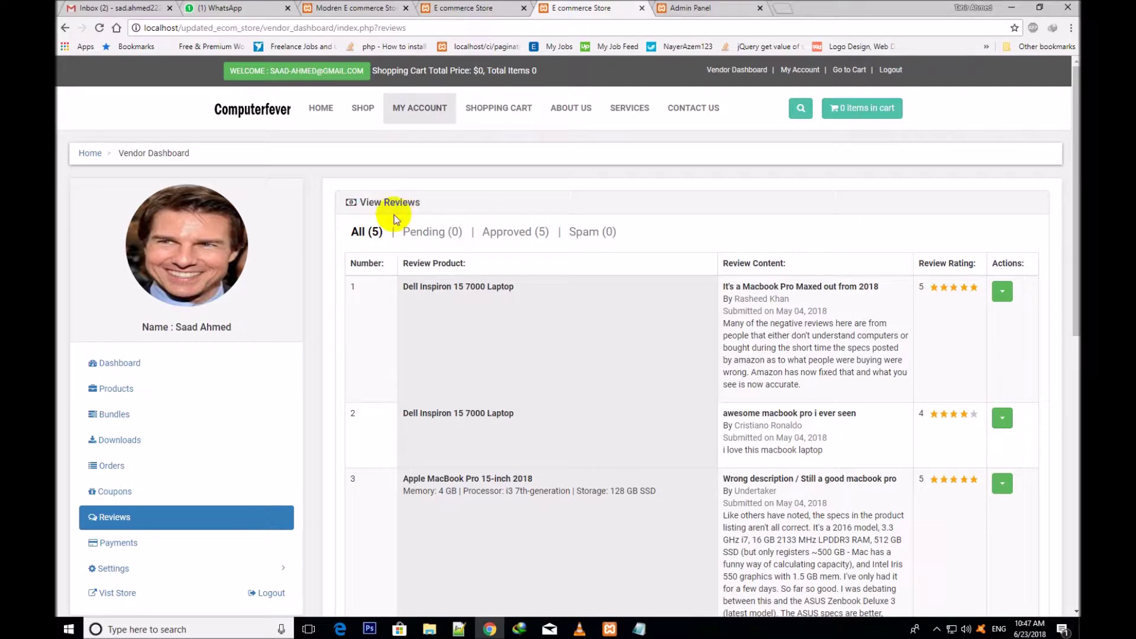
{"action": "left_click", "coordinate": [361, 232]}
{"action": "left_click_drag", "start_coordinate": [361, 233], "coordinate": [465, 232]}
{"action": "left_click", "coordinate": [435, 231]}
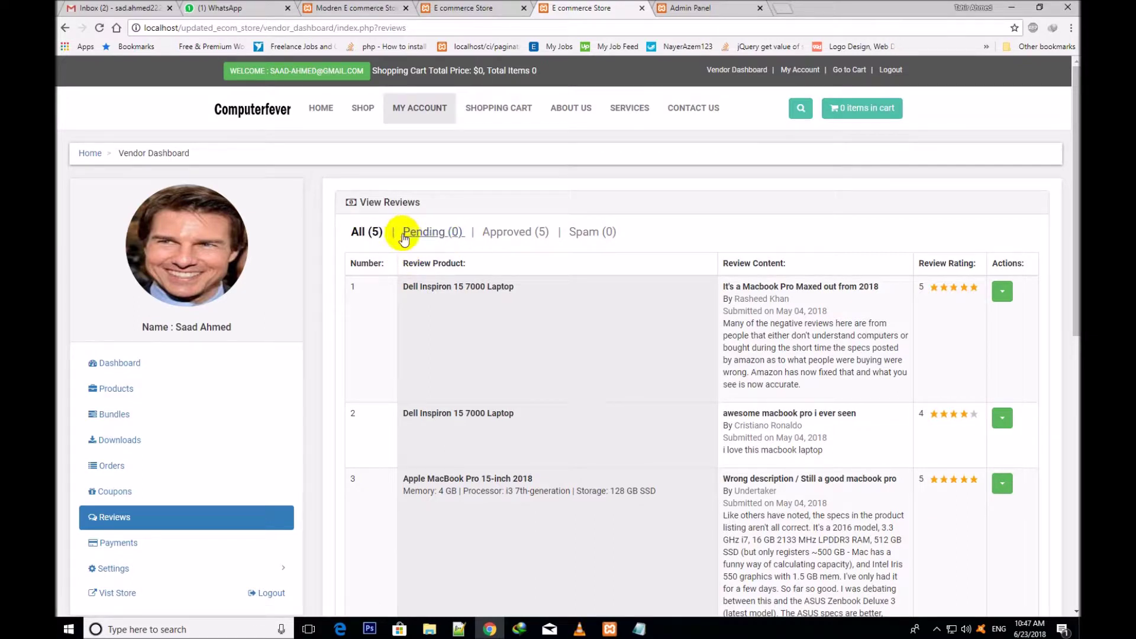
{"action": "left_click", "coordinate": [508, 238]}
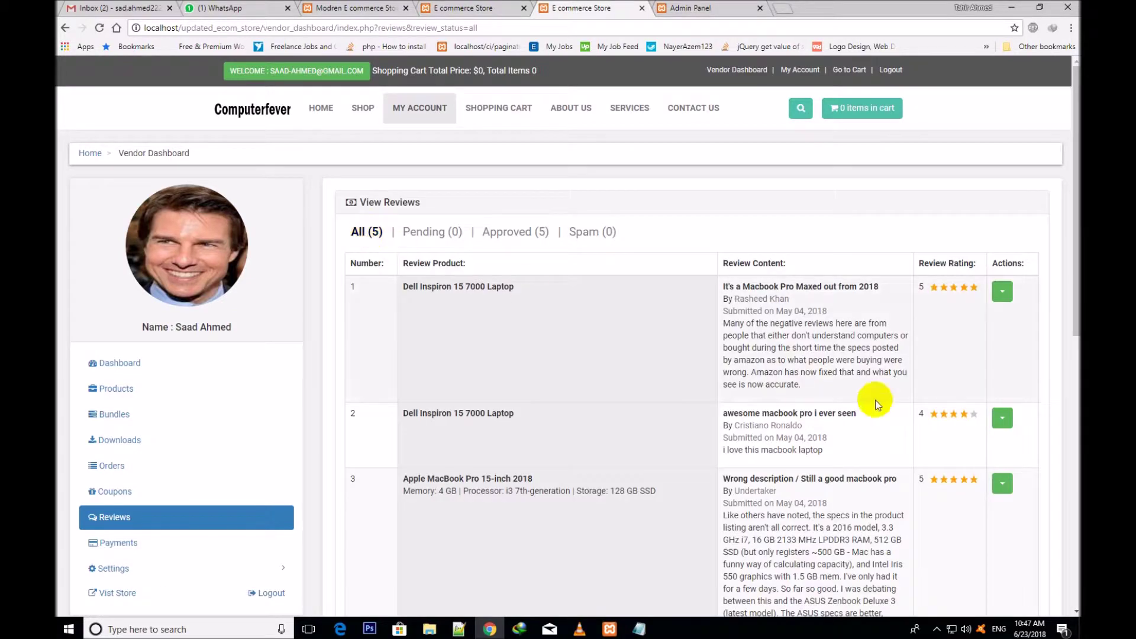
{"action": "left_click", "coordinate": [1005, 291]}
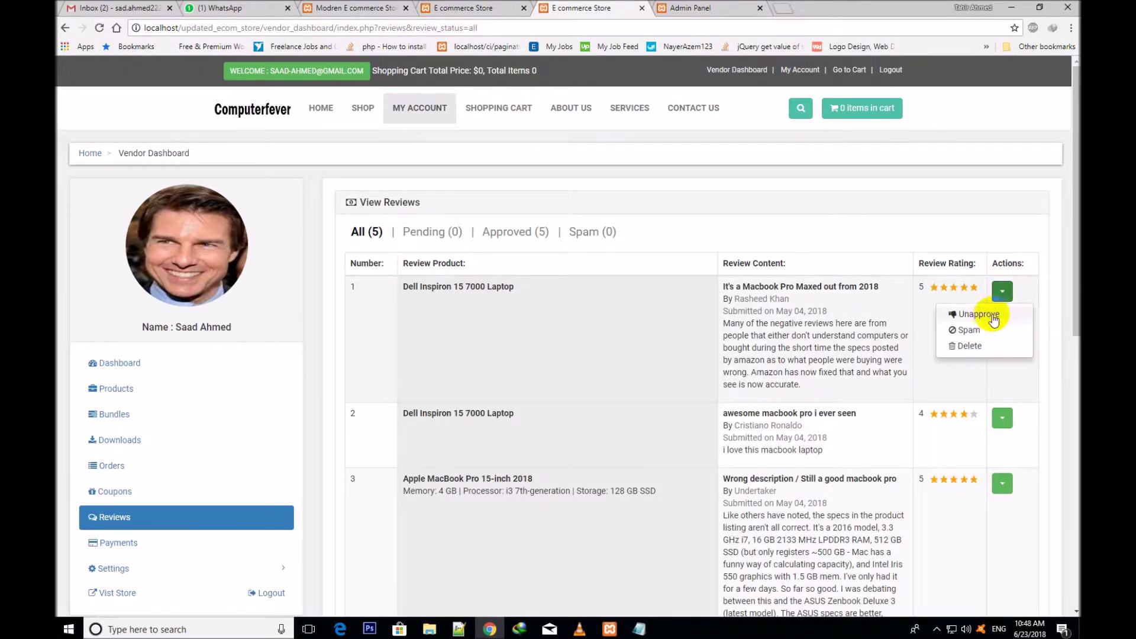
Unapprove the first Dell Inspiron review and show the Pending (1) filter
{"action": "left_click", "coordinate": [961, 318]}
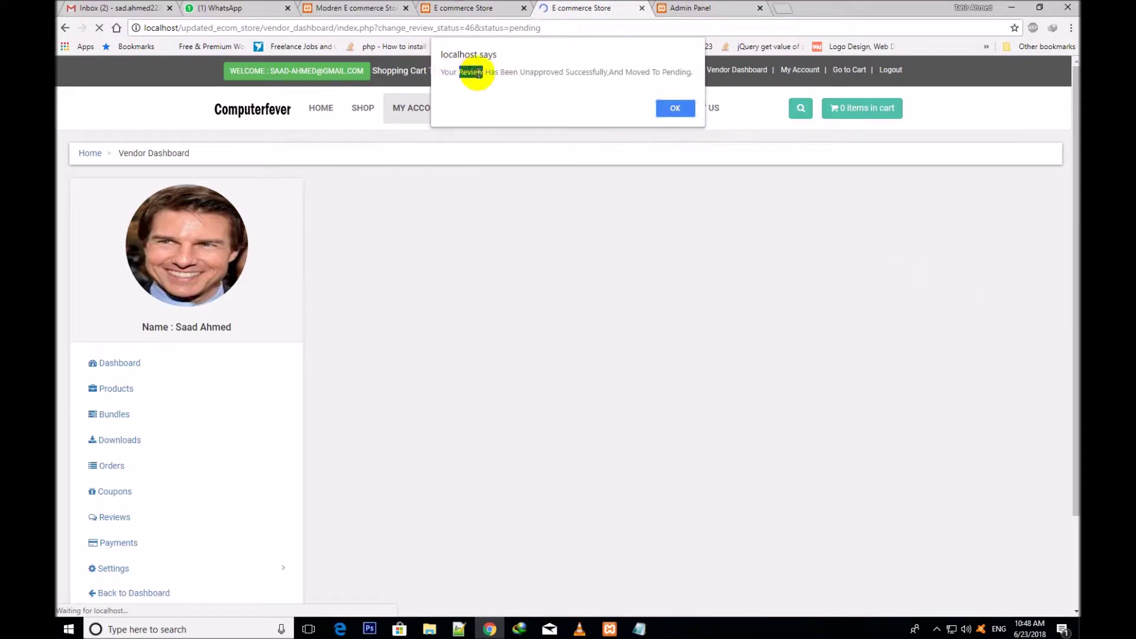
{"action": "triple_click", "coordinate": [479, 74]}
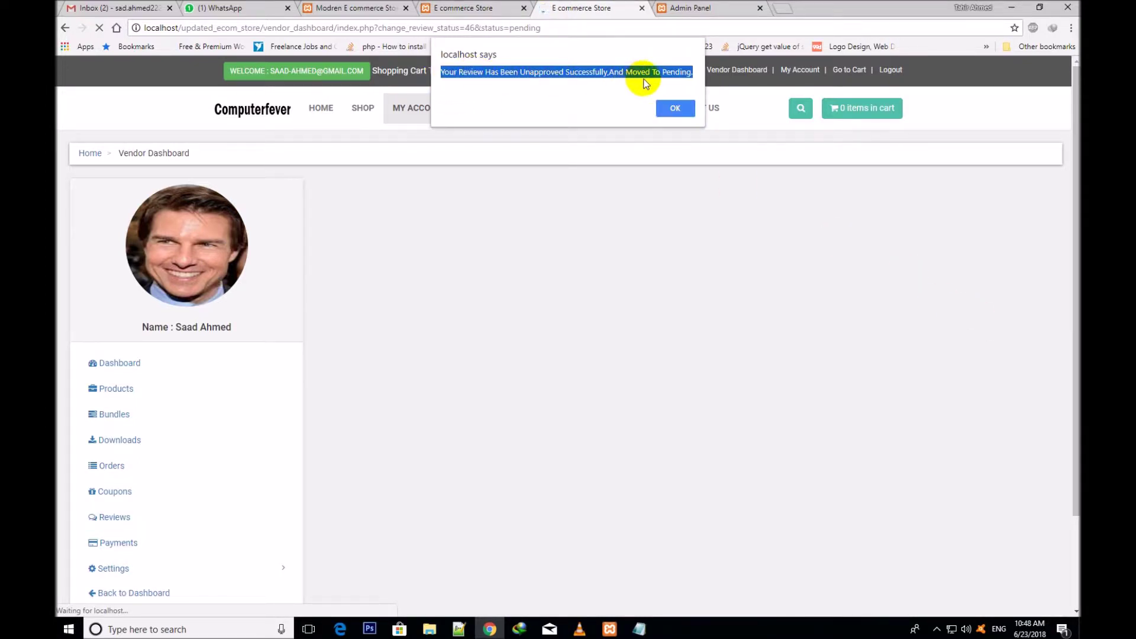
{"action": "left_click", "coordinate": [673, 108]}
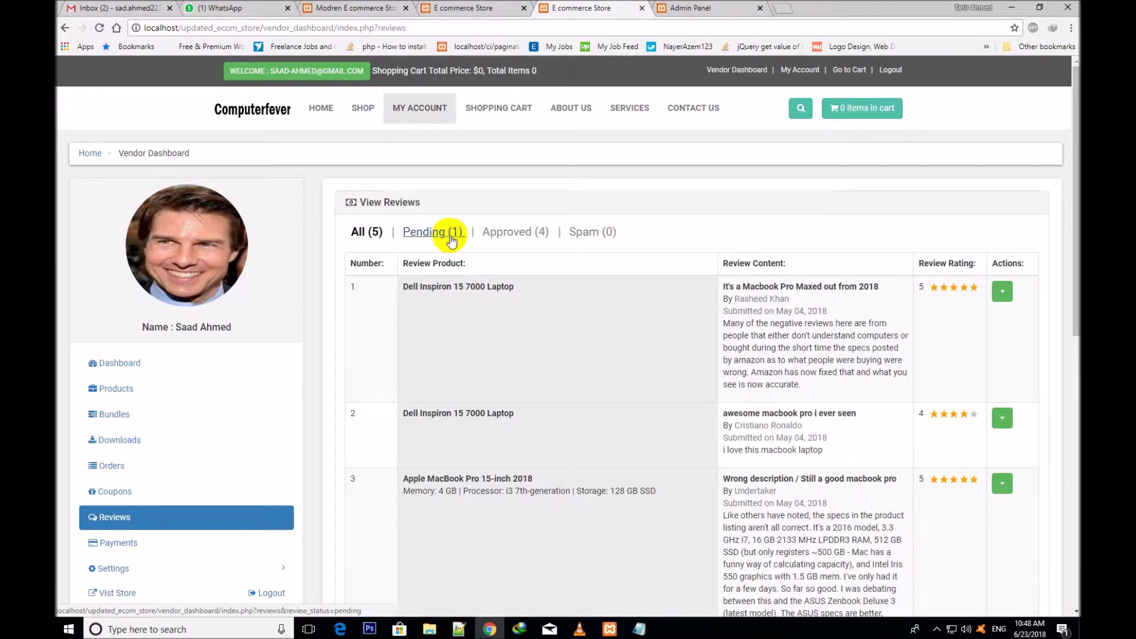
{"action": "left_click", "coordinate": [452, 235]}
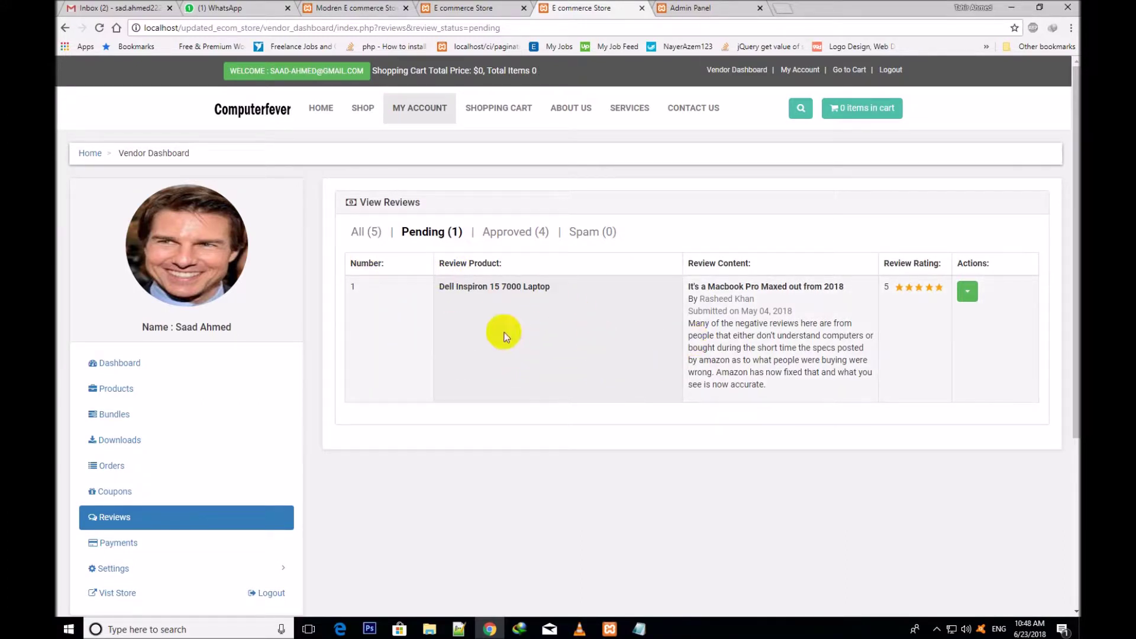
Mark the second review as spam and filter to Spam (1)
{"action": "left_click", "coordinate": [362, 231]}
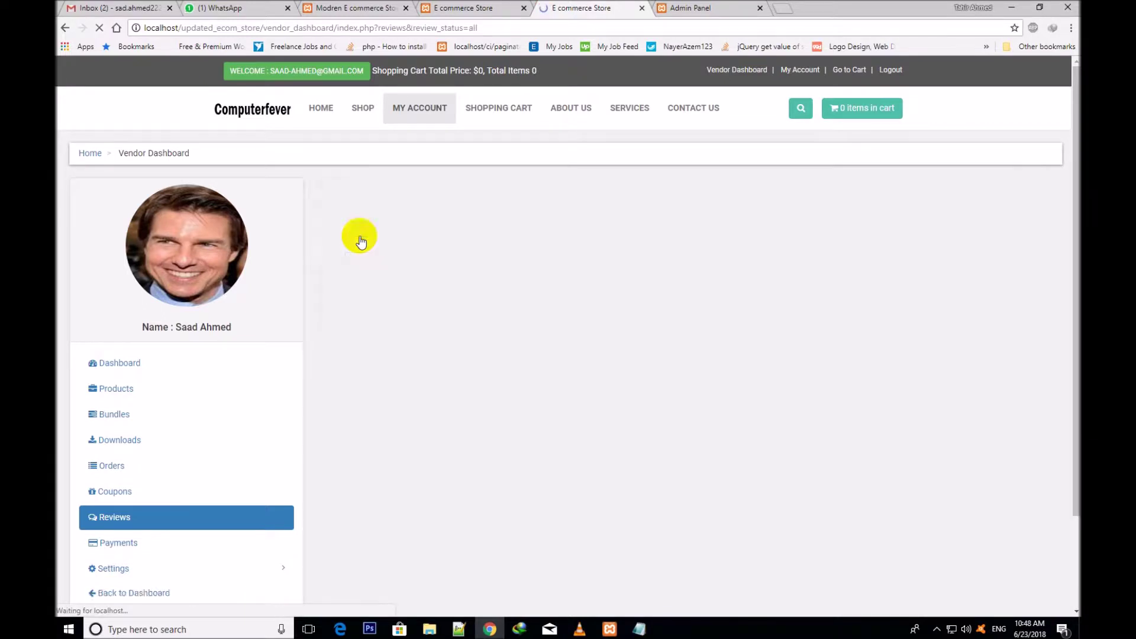
{"action": "scroll", "coordinate": [1070, 150], "scroll_direction": "down", "scroll_amount": 1}
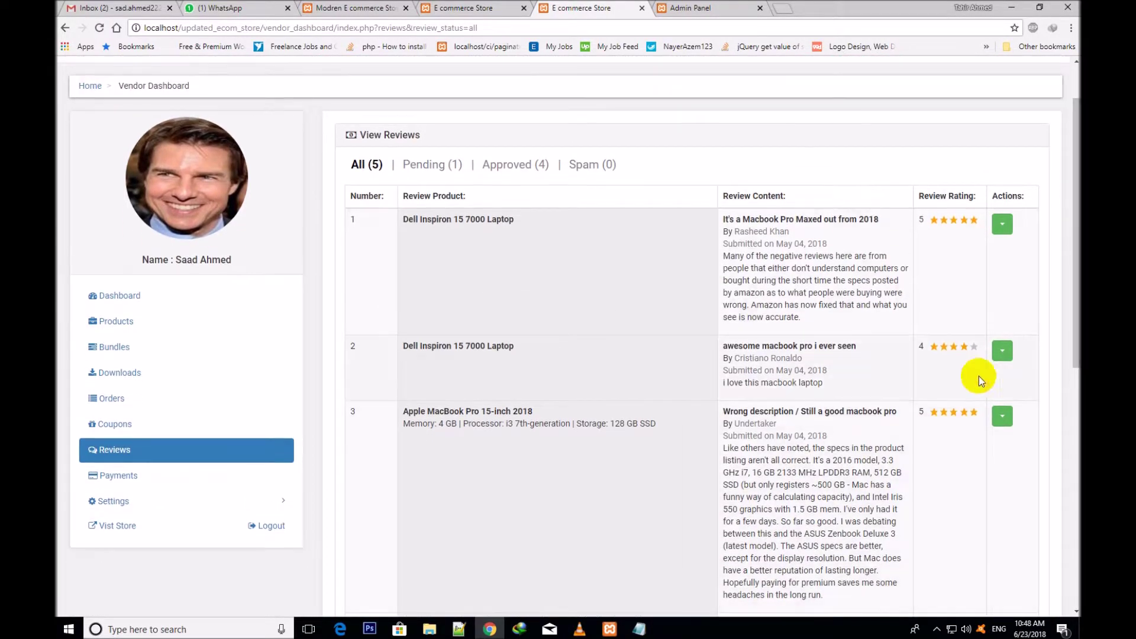
{"action": "left_click", "coordinate": [1001, 350]}
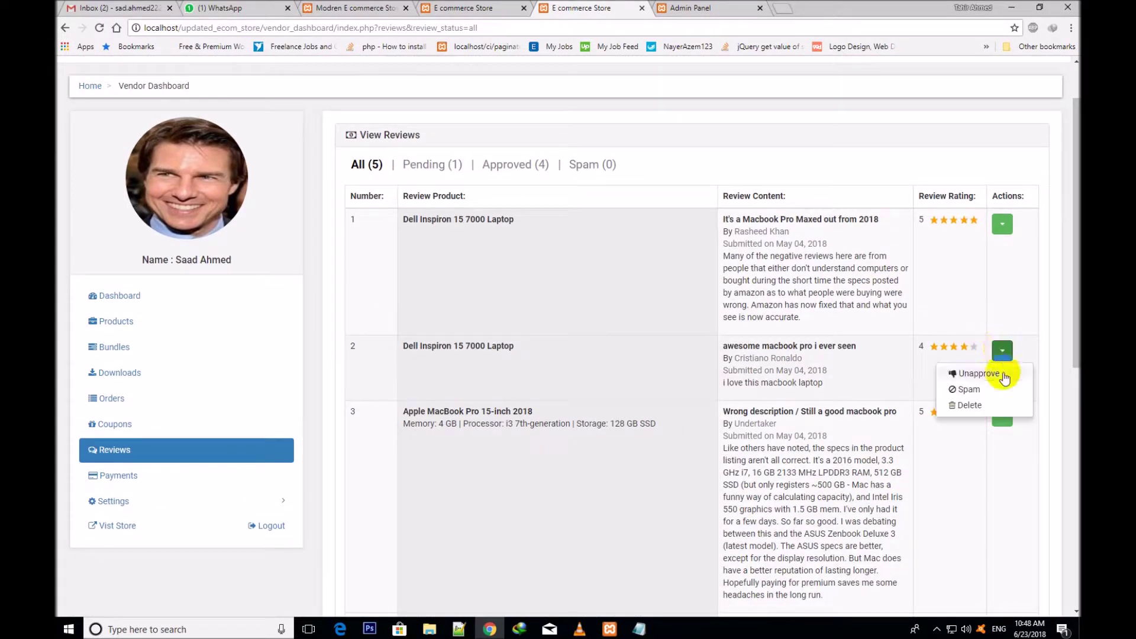
{"action": "left_click", "coordinate": [966, 390]}
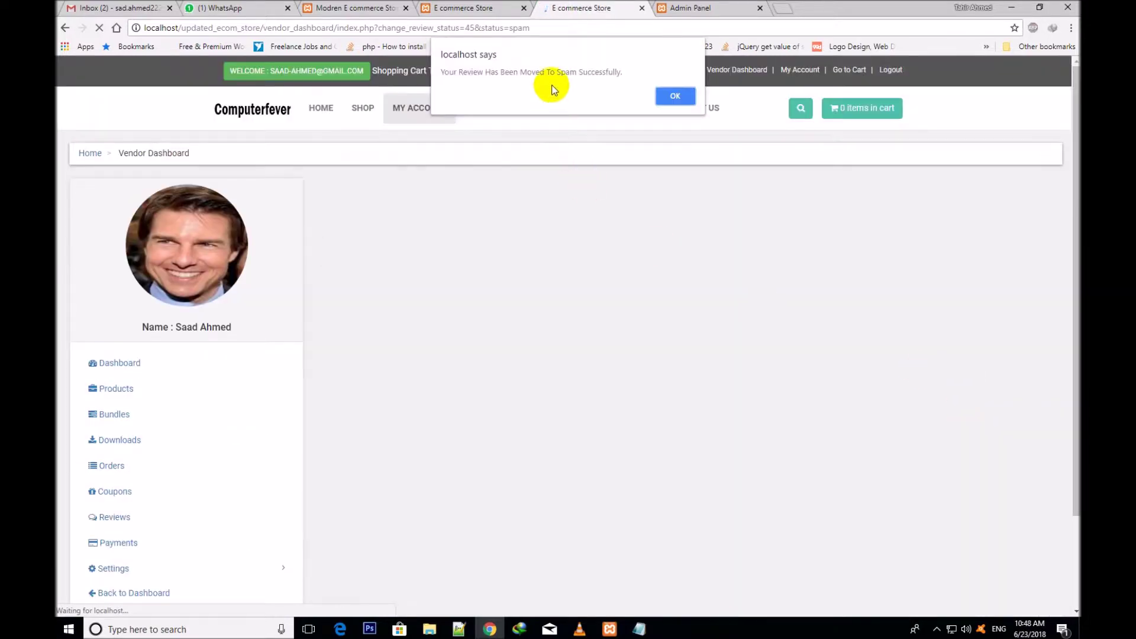
{"action": "triple_click", "coordinate": [549, 71]}
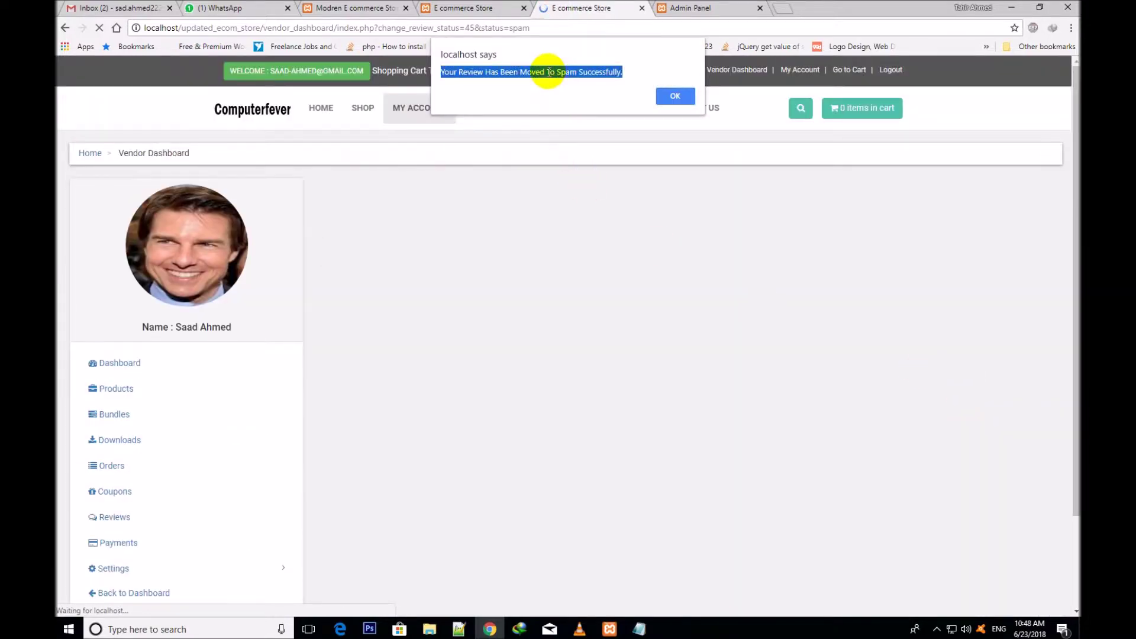
{"action": "left_click", "coordinate": [676, 100]}
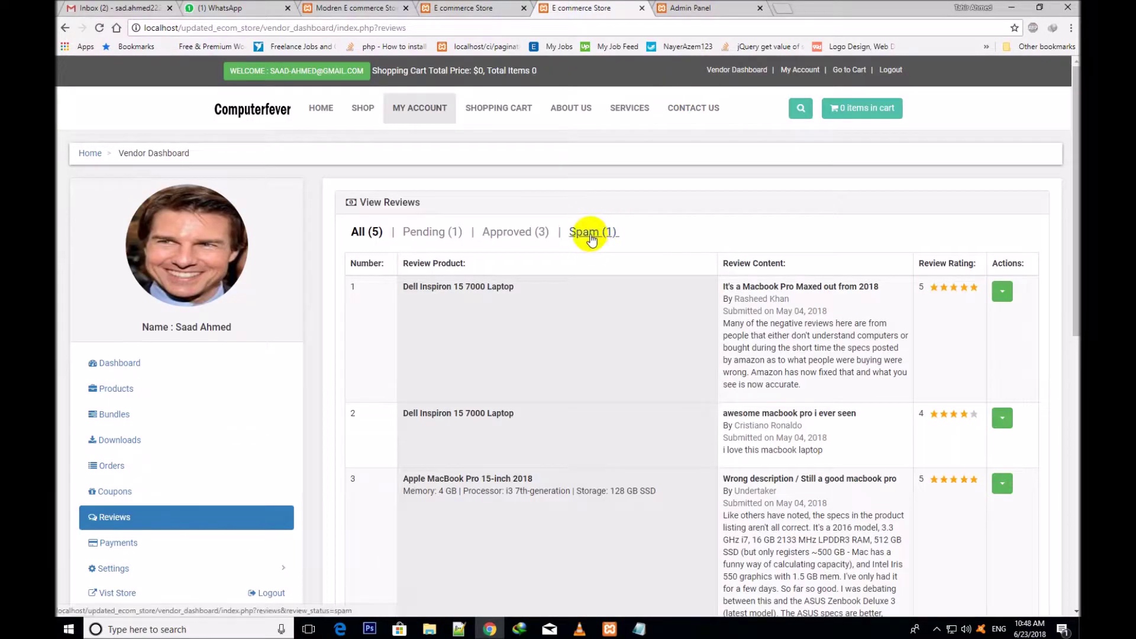
{"action": "left_click", "coordinate": [600, 233]}
Inspect the spammed Dell Inspiron 15 7000 Laptop review, then return to All reviews
{"action": "left_click_drag", "start_coordinate": [368, 289], "coordinate": [825, 322]}
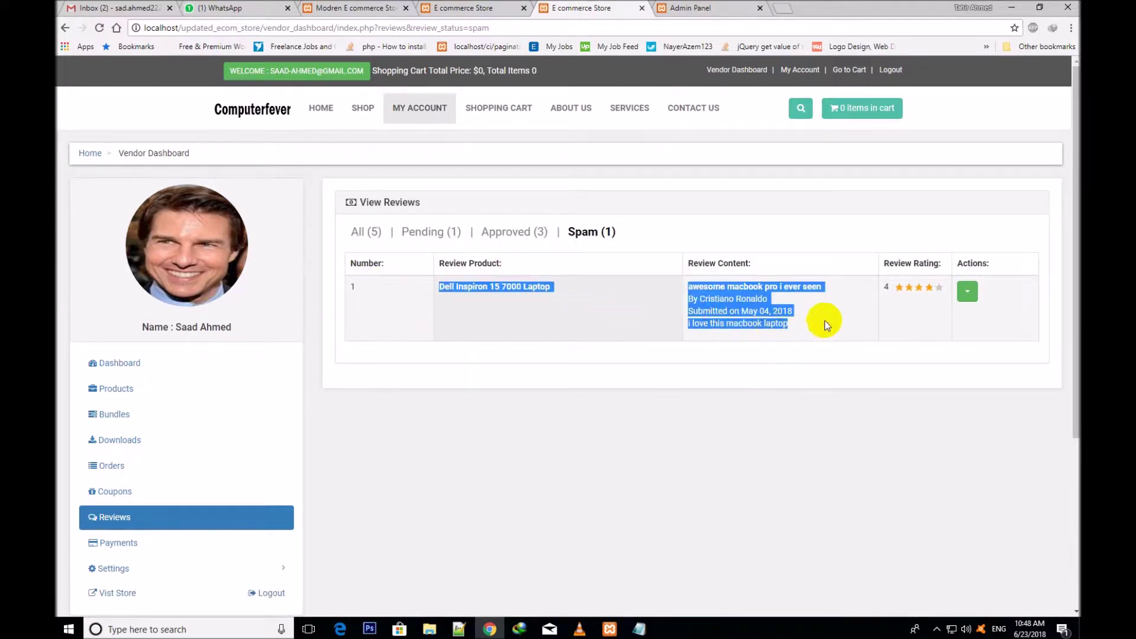
{"action": "left_click", "coordinate": [533, 309]}
{"action": "triple_click", "coordinate": [505, 292]}
{"action": "left_click", "coordinate": [728, 299]}
{"action": "triple_click", "coordinate": [729, 298]}
{"action": "double_click", "coordinate": [745, 286]}
{"action": "left_click", "coordinate": [741, 330]}
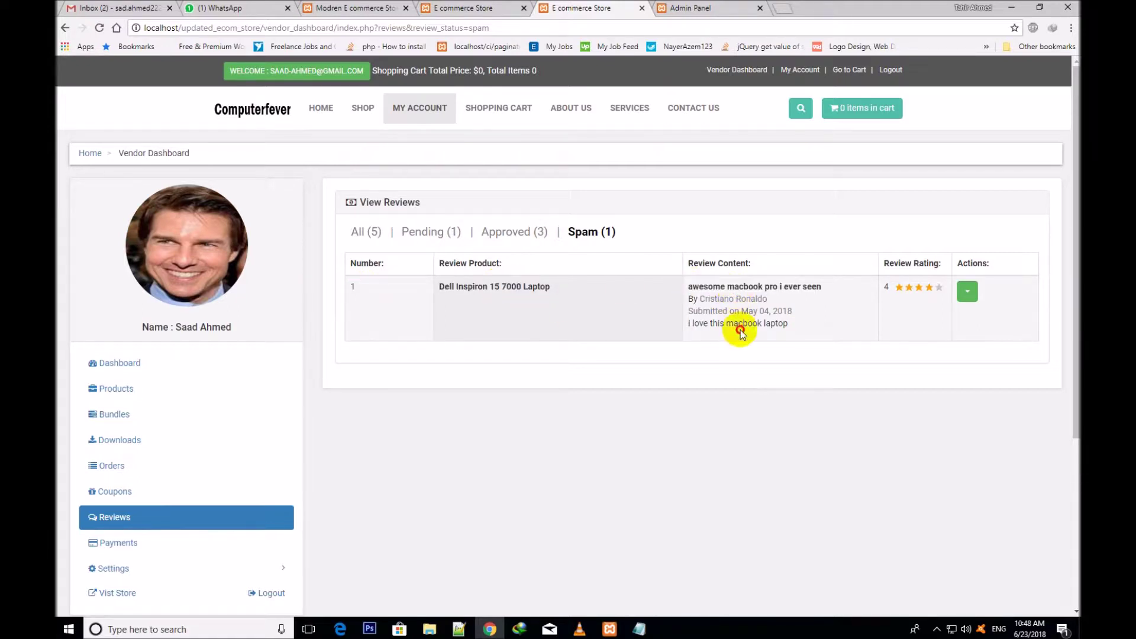
{"action": "left_click", "coordinate": [367, 231]}
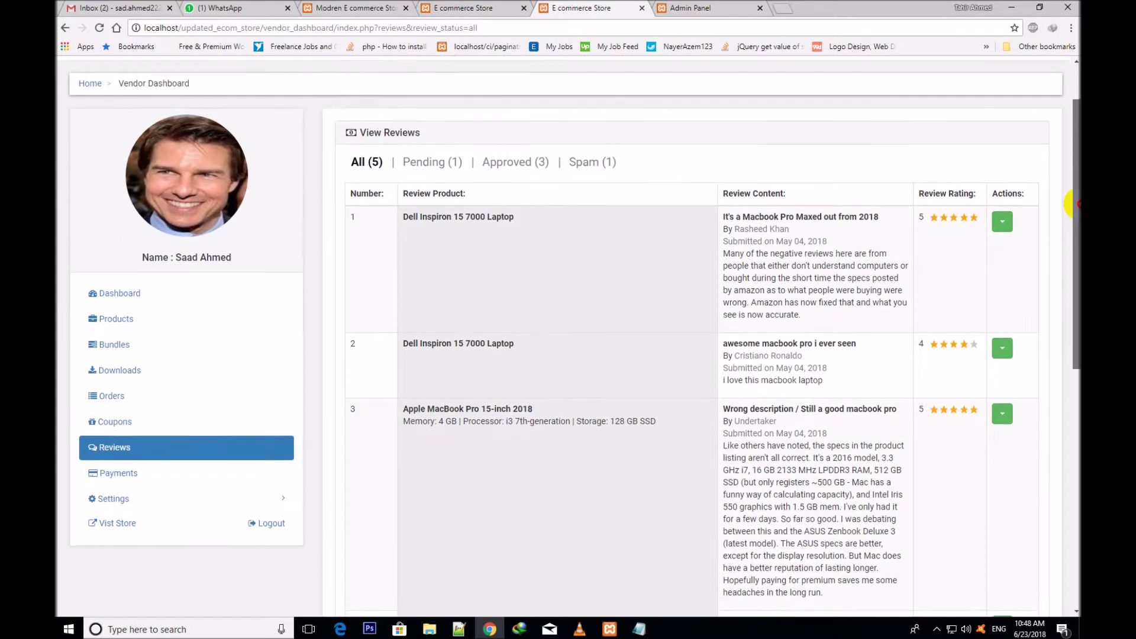
{"action": "left_click_drag", "start_coordinate": [1075, 168], "coordinate": [1074, 219]}
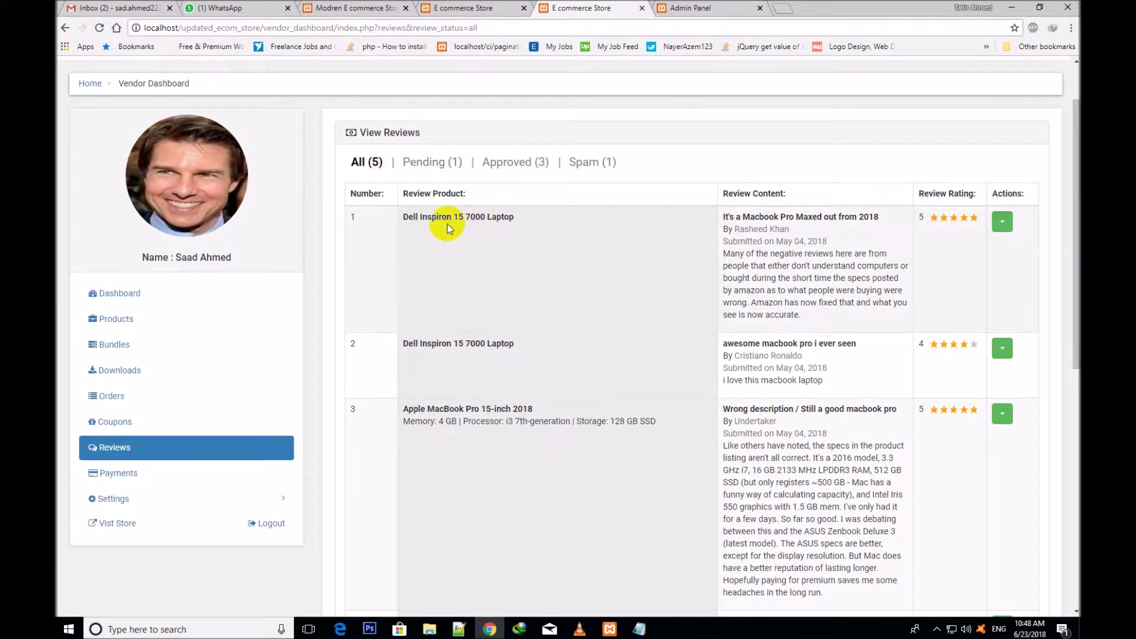
Approve the pending Dell Inspiron review
{"action": "left_click", "coordinate": [1002, 222]}
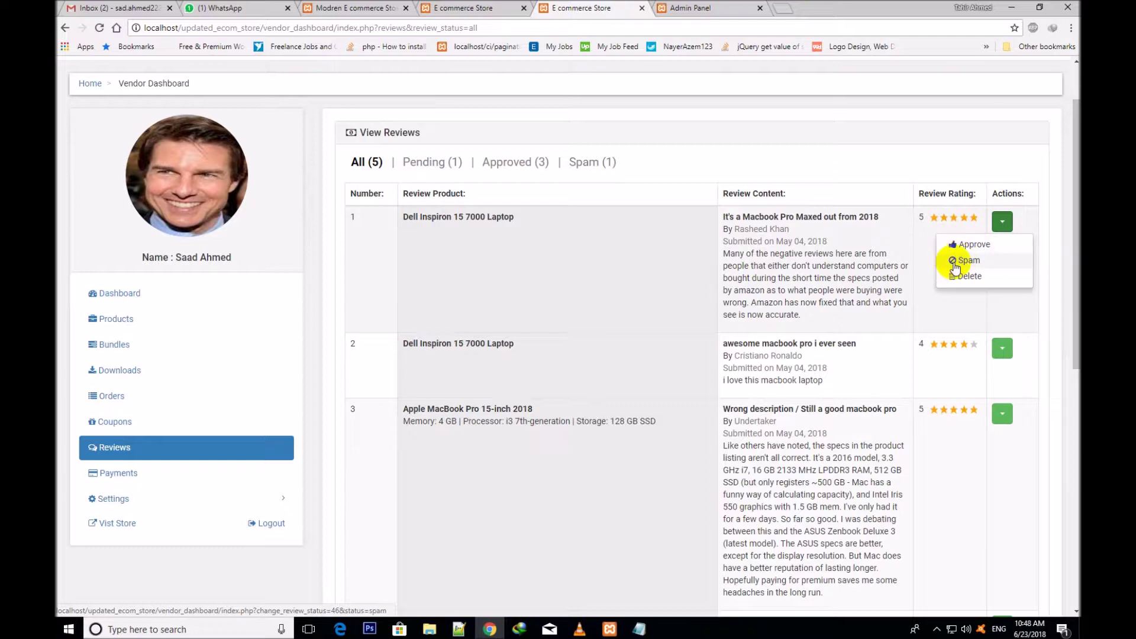
{"action": "left_click", "coordinate": [871, 274]}
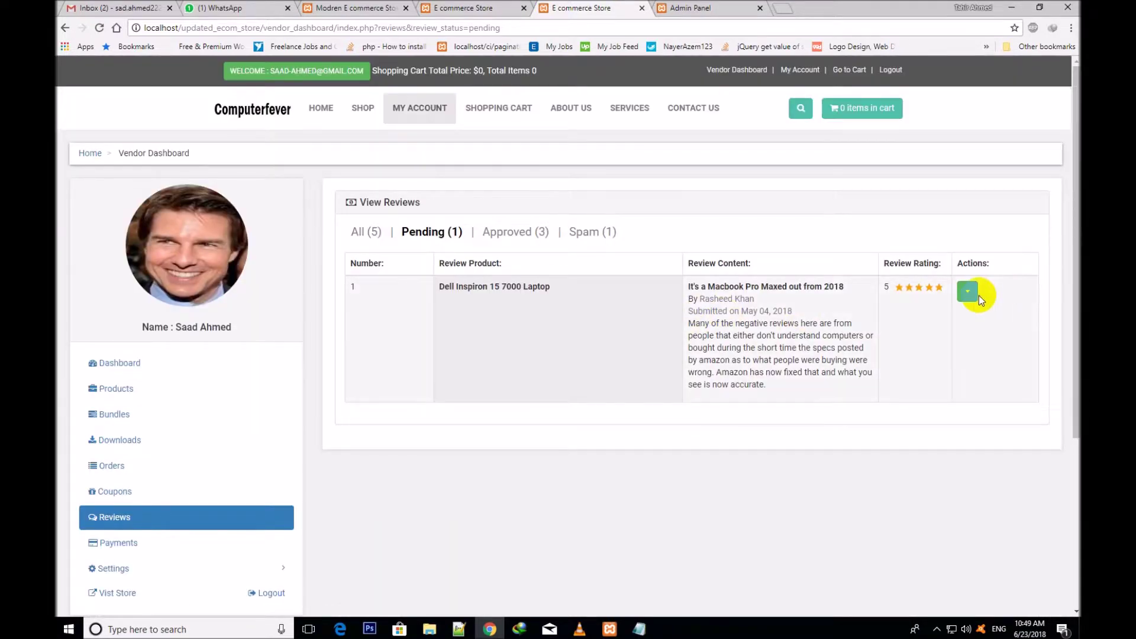
{"action": "left_click", "coordinate": [968, 292]}
{"action": "left_click", "coordinate": [975, 310]}
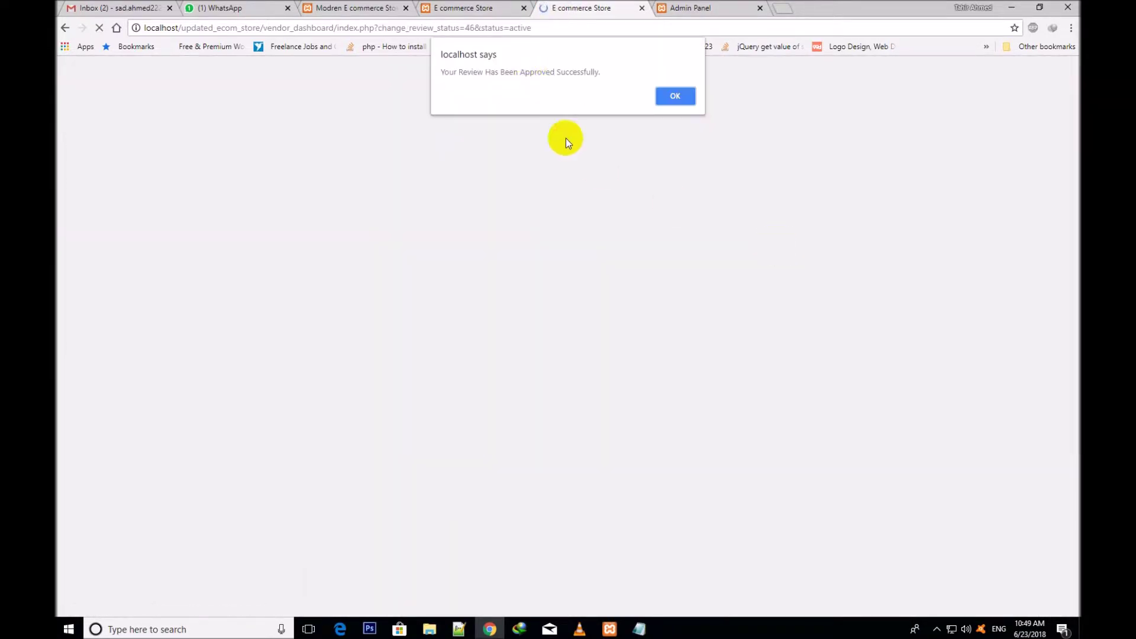
{"action": "triple_click", "coordinate": [520, 76]}
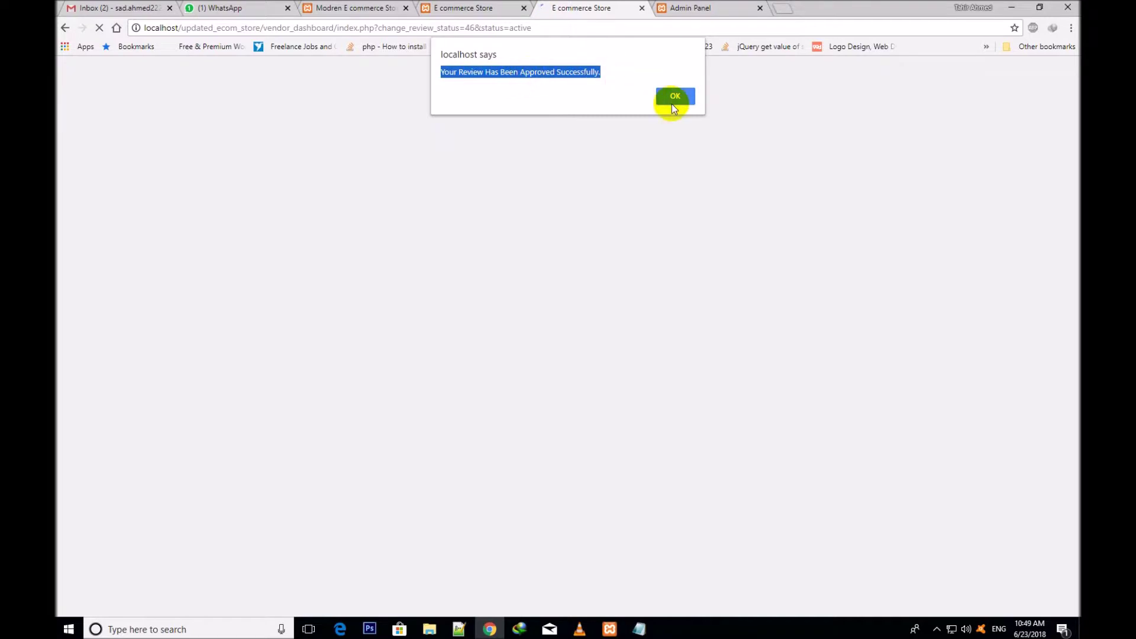
{"action": "left_click", "coordinate": [675, 97]}
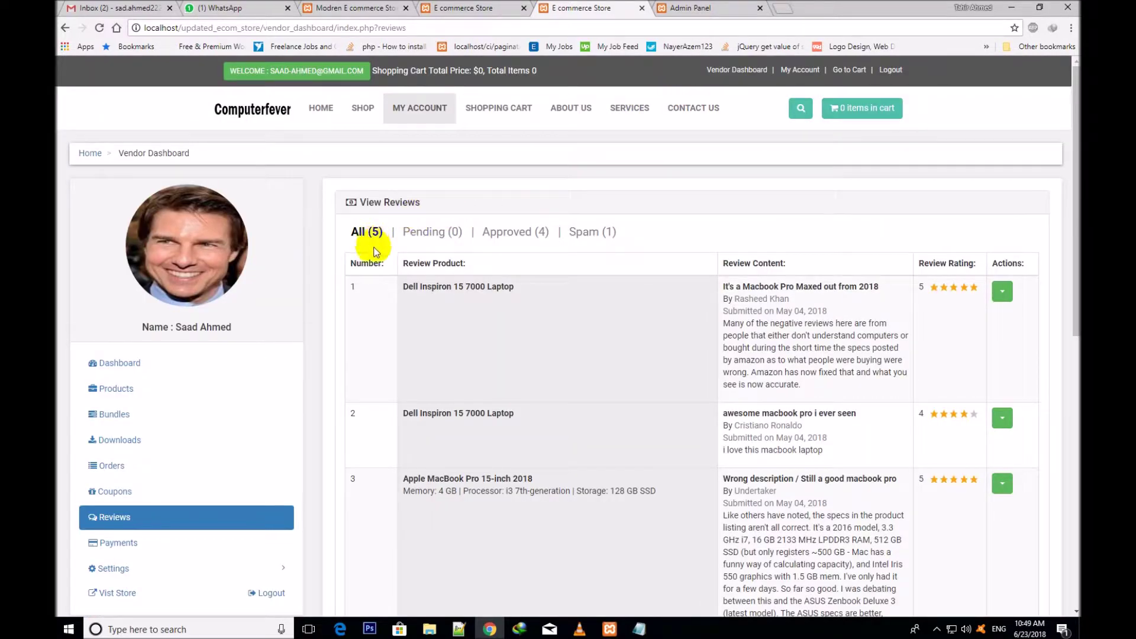
Check that View Reviews now shows 0 pending reviews
{"action": "left_click_drag", "start_coordinate": [466, 237], "coordinate": [471, 297]}
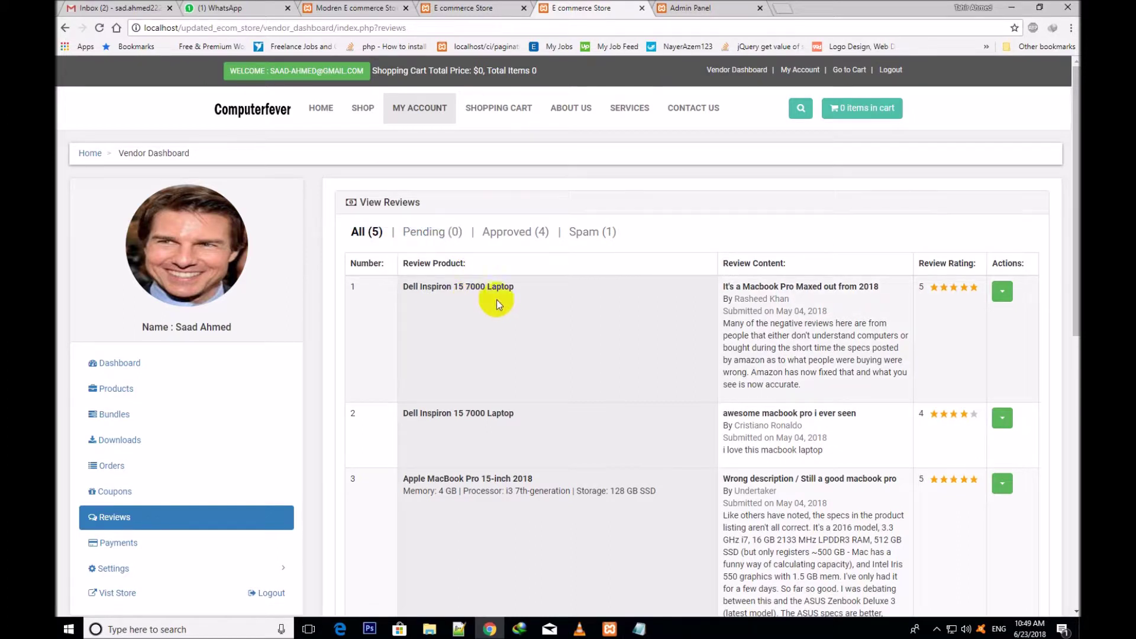
{"action": "left_click", "coordinate": [391, 203]}
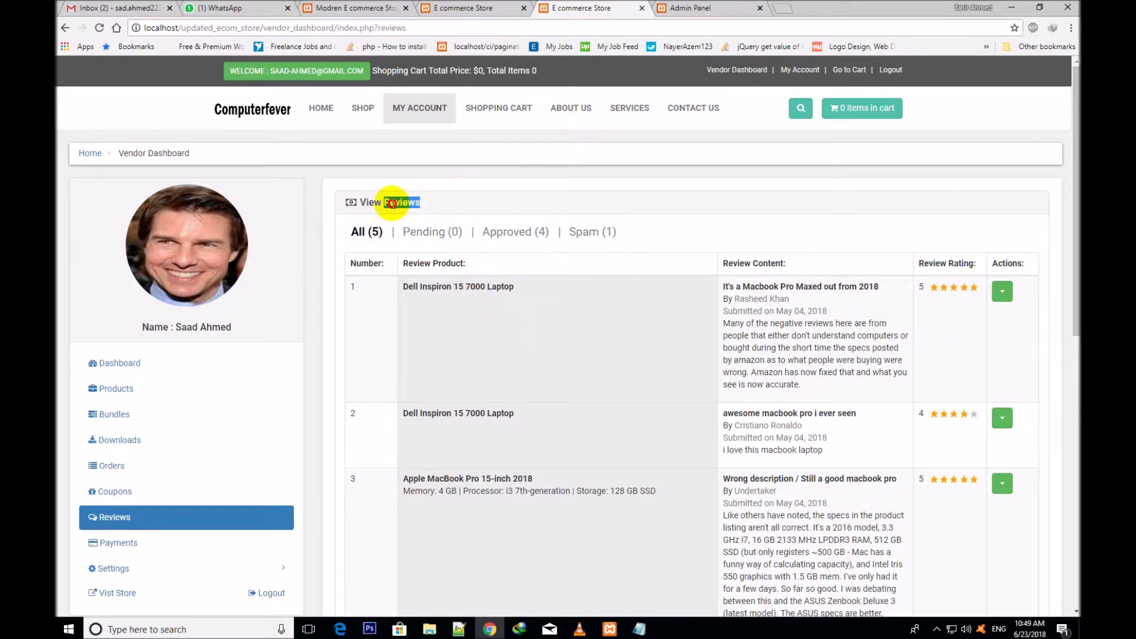
{"action": "left_click", "coordinate": [716, 208]}
{"action": "scroll", "coordinate": [612, 413], "scroll_direction": "down", "scroll_amount": 2}
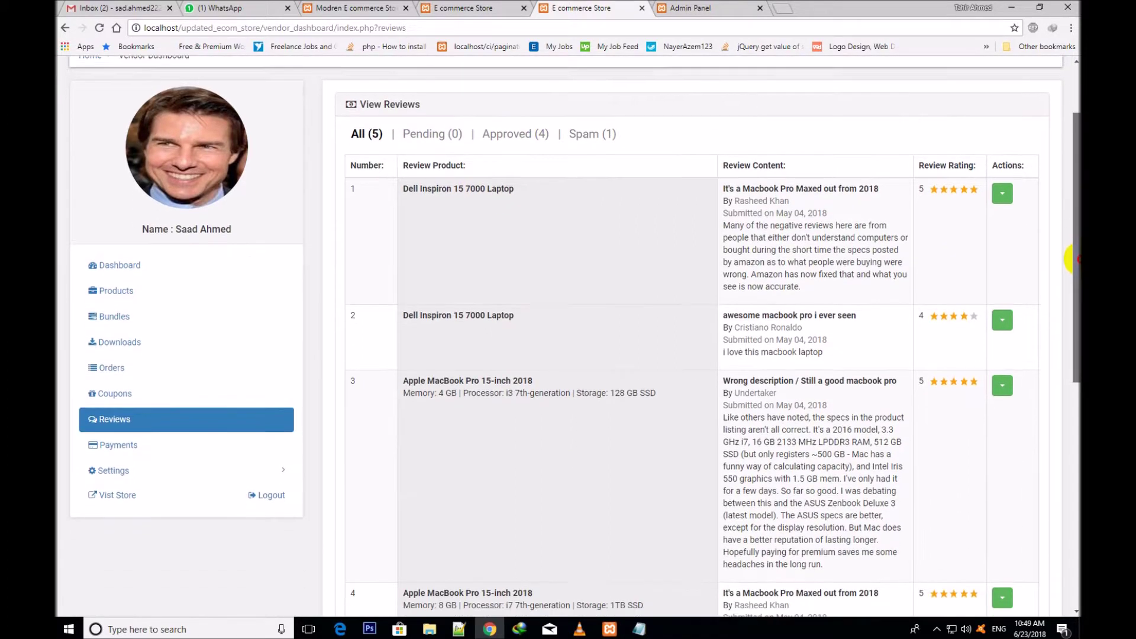
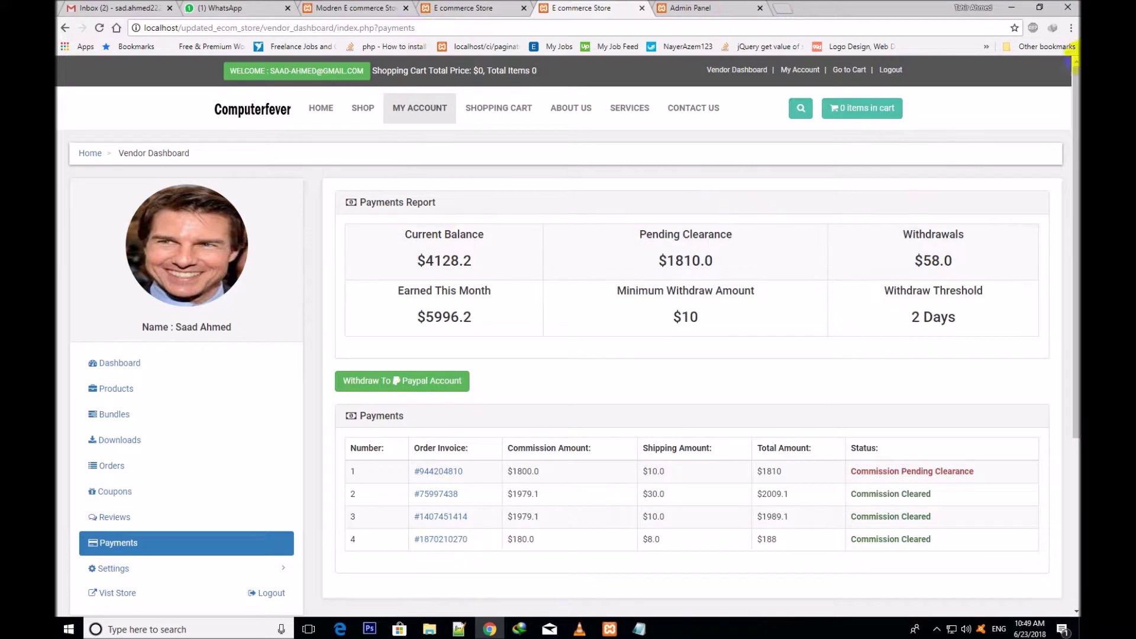
{"action": "scroll", "coordinate": [1072, 248], "scroll_direction": "down", "scroll_amount": 1}
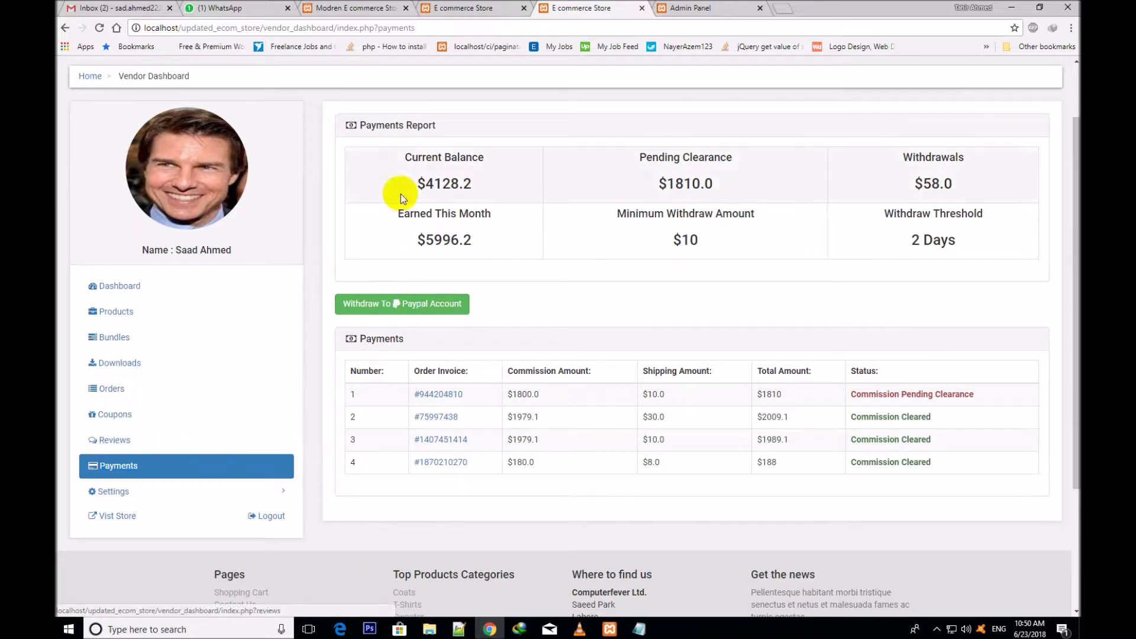
{"action": "triple_click", "coordinate": [408, 126]}
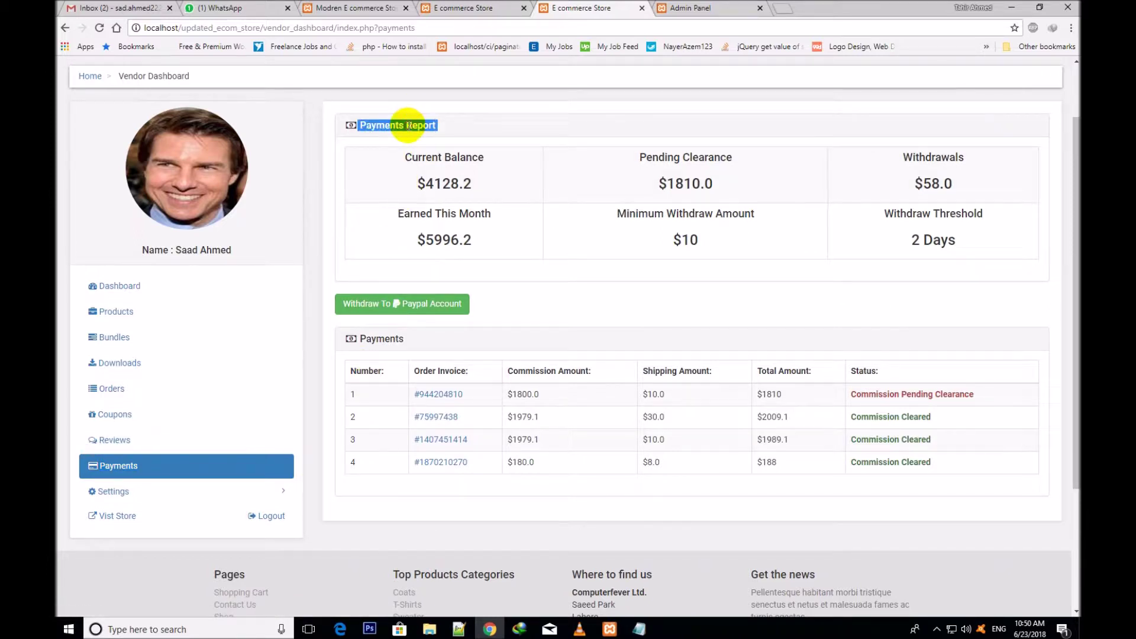
{"action": "left_click", "coordinate": [413, 152]}
{"action": "left_click_drag", "start_coordinate": [397, 157], "coordinate": [393, 183]}
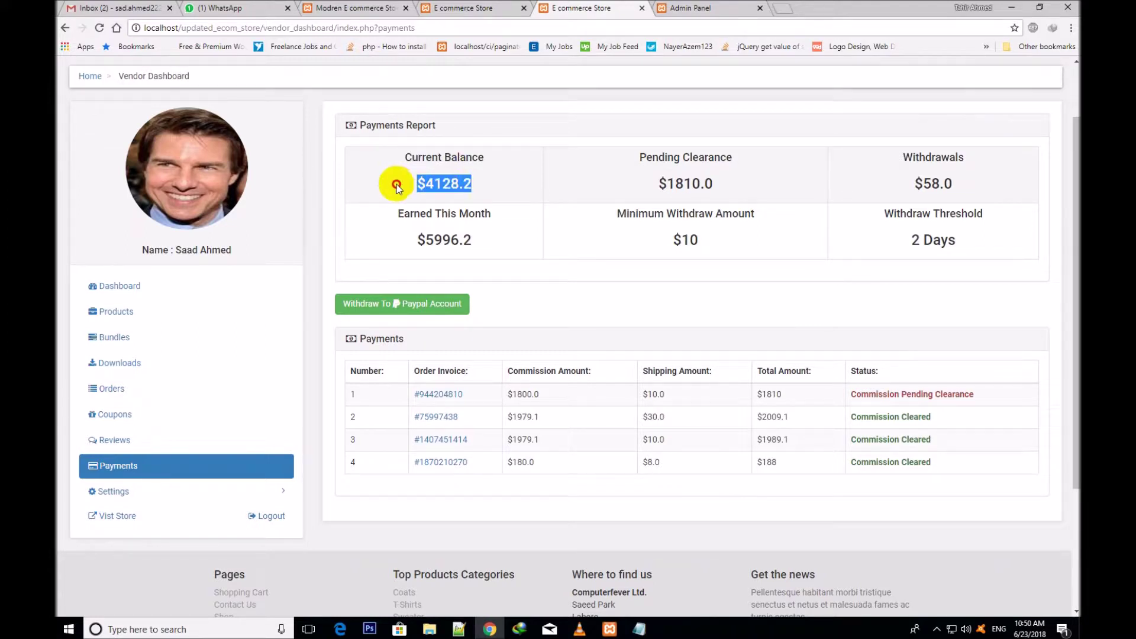
{"action": "left_click", "coordinate": [433, 189]}
{"action": "triple_click", "coordinate": [717, 155]}
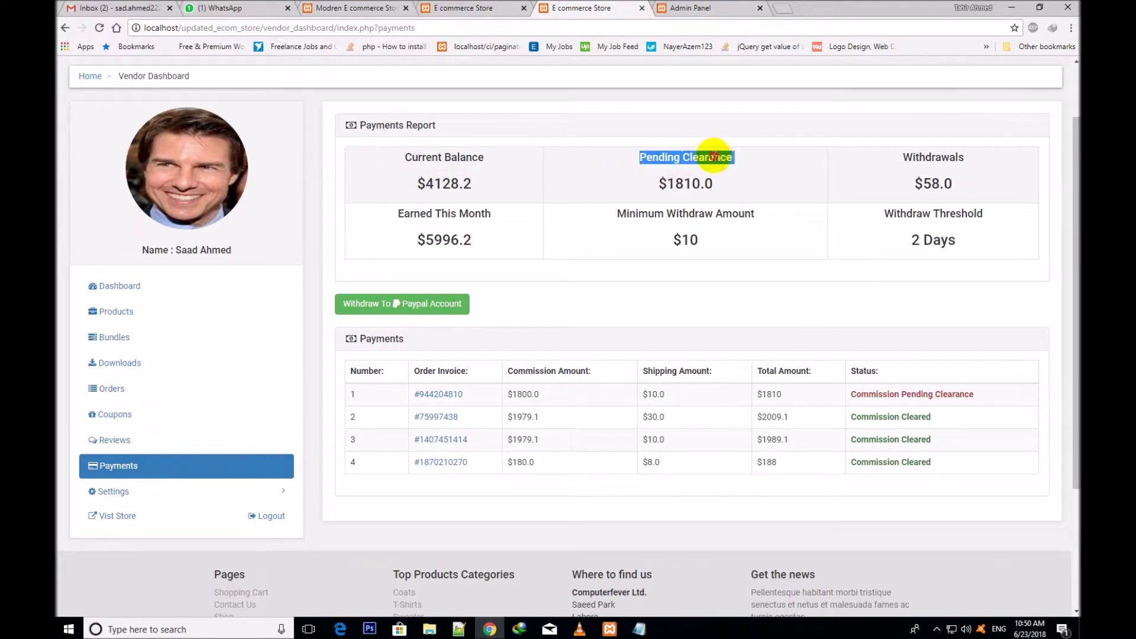
{"action": "left_click_drag", "start_coordinate": [713, 182], "coordinate": [659, 182]}
{"action": "left_click", "coordinate": [939, 158]}
{"action": "triple_click", "coordinate": [939, 158]}
{"action": "left_click_drag", "start_coordinate": [915, 183], "coordinate": [969, 187]}
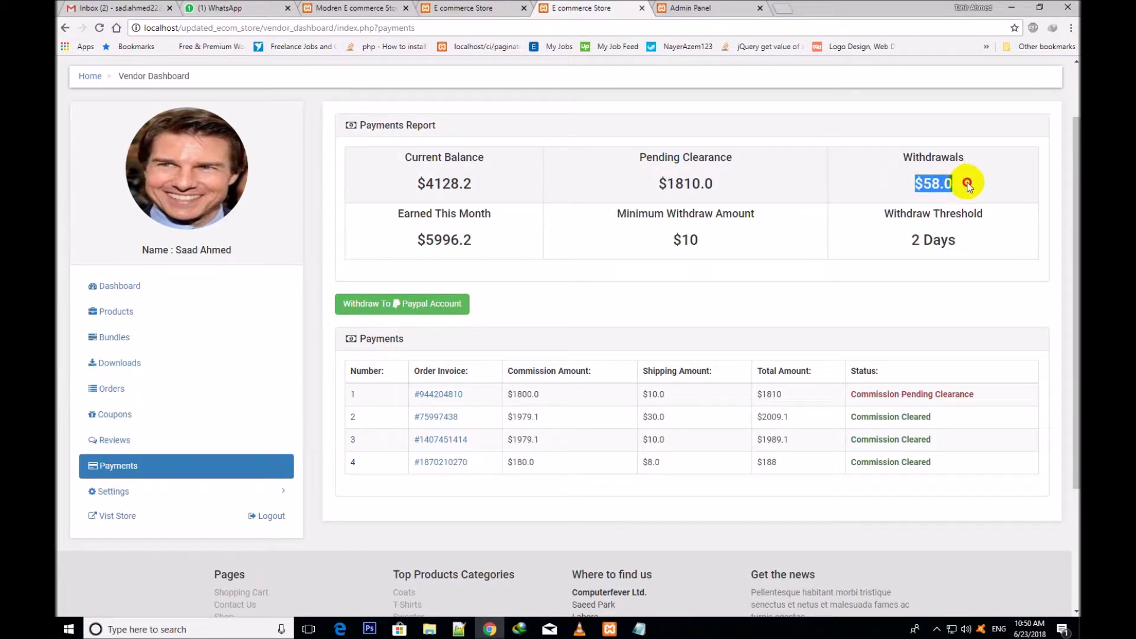
{"action": "triple_click", "coordinate": [445, 214]}
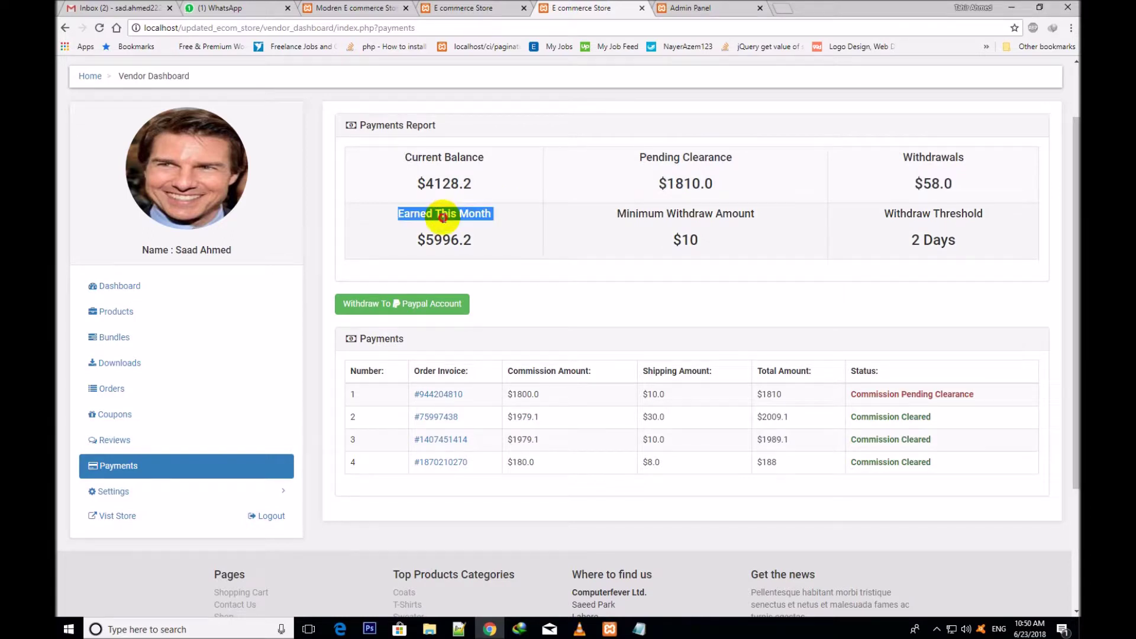
{"action": "left_click_drag", "start_coordinate": [476, 238], "coordinate": [418, 238]}
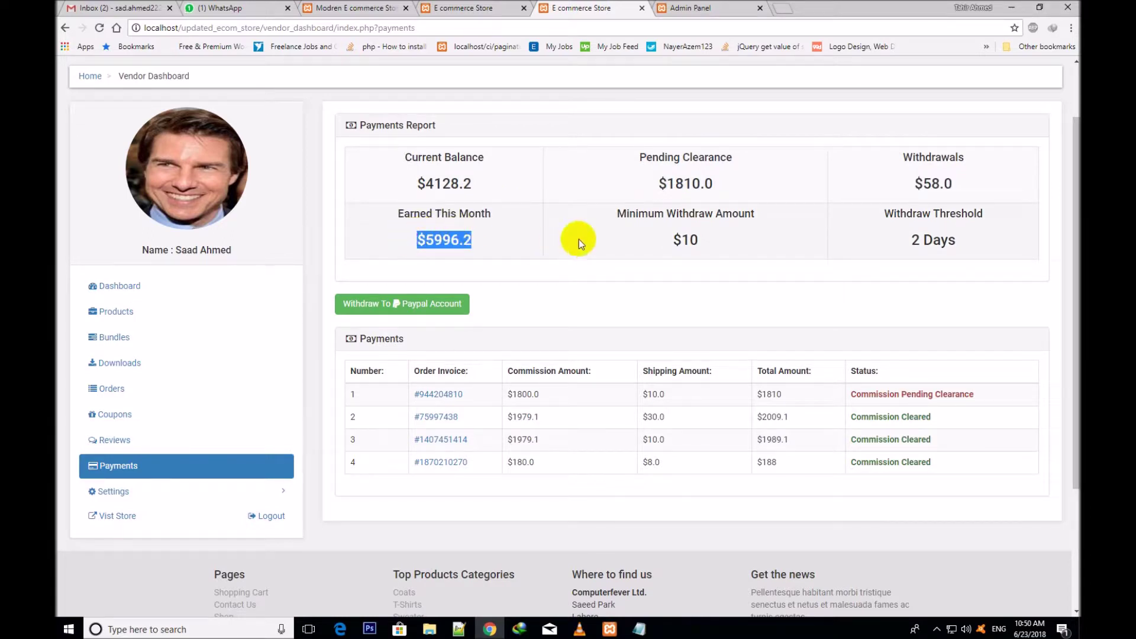
{"action": "left_click", "coordinate": [682, 212]}
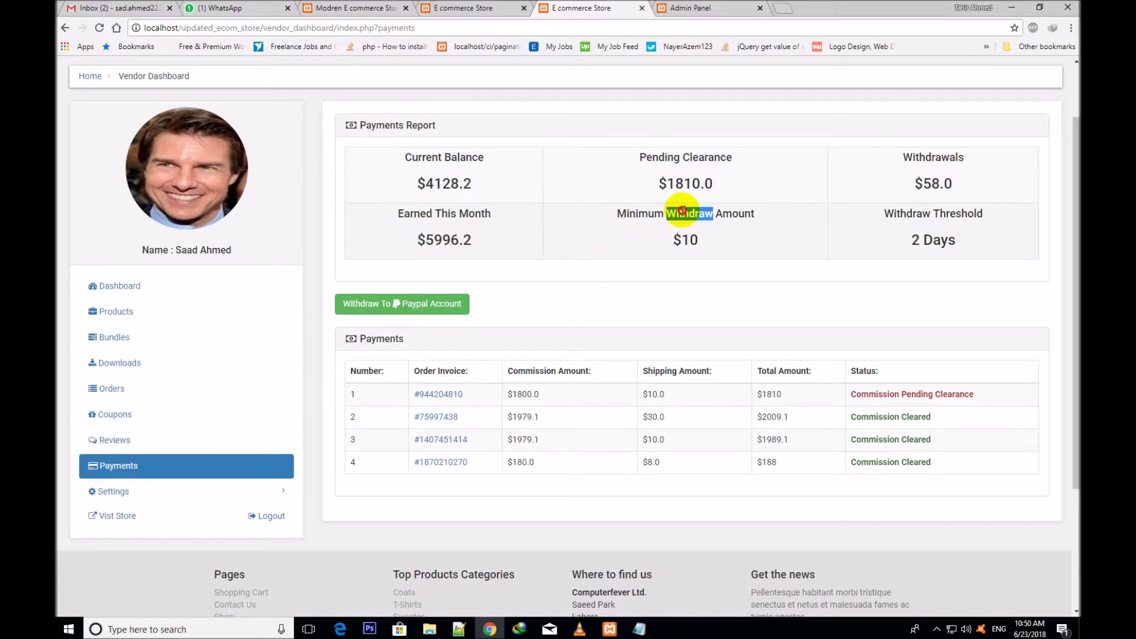
{"action": "triple_click", "coordinate": [682, 213]}
{"action": "double_click", "coordinate": [686, 241]}
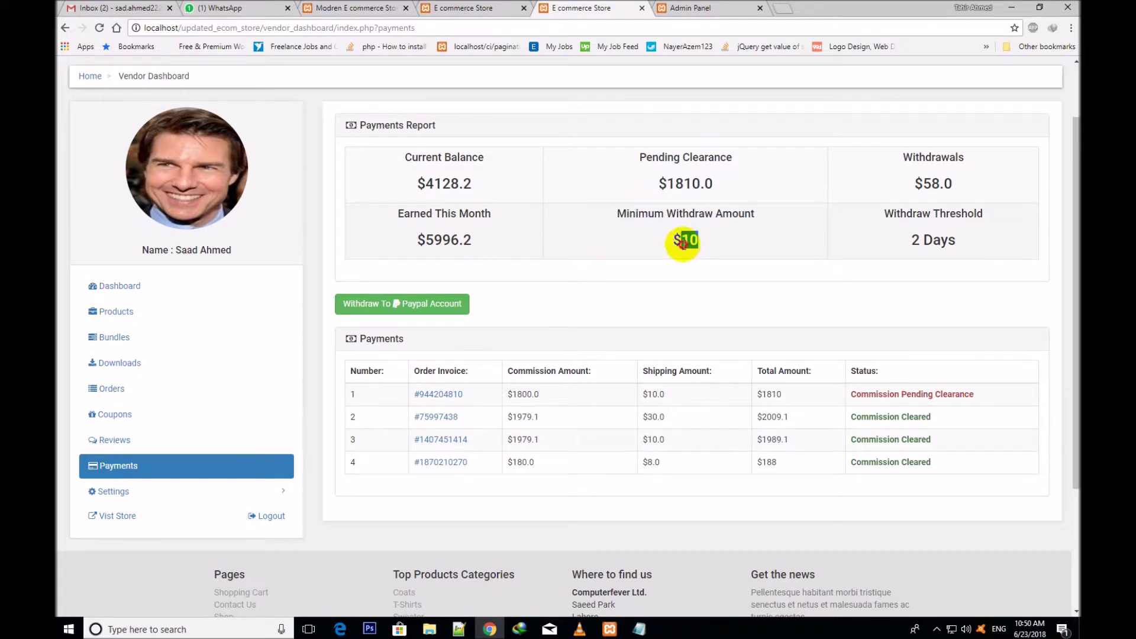
{"action": "triple_click", "coordinate": [901, 214]}
{"action": "left_click_drag", "start_coordinate": [964, 245], "coordinate": [912, 241]}
{"action": "left_click", "coordinate": [374, 349]}
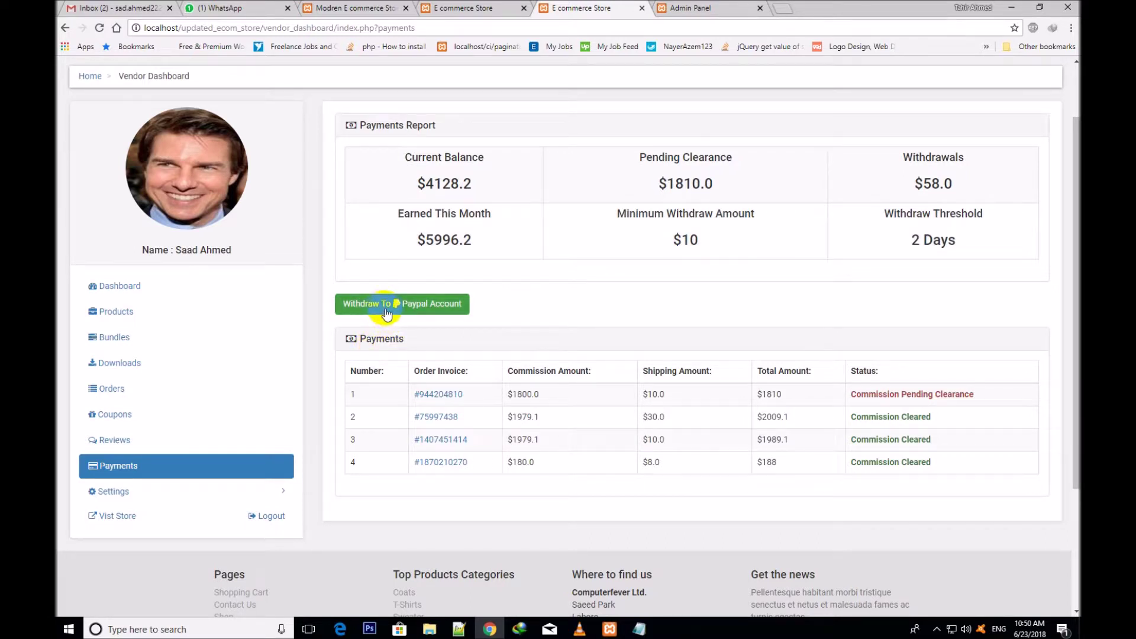
{"action": "left_click_drag", "start_coordinate": [414, 339], "coordinate": [418, 373]}
{"action": "left_click", "coordinate": [363, 370]}
{"action": "left_click", "coordinate": [447, 387]}
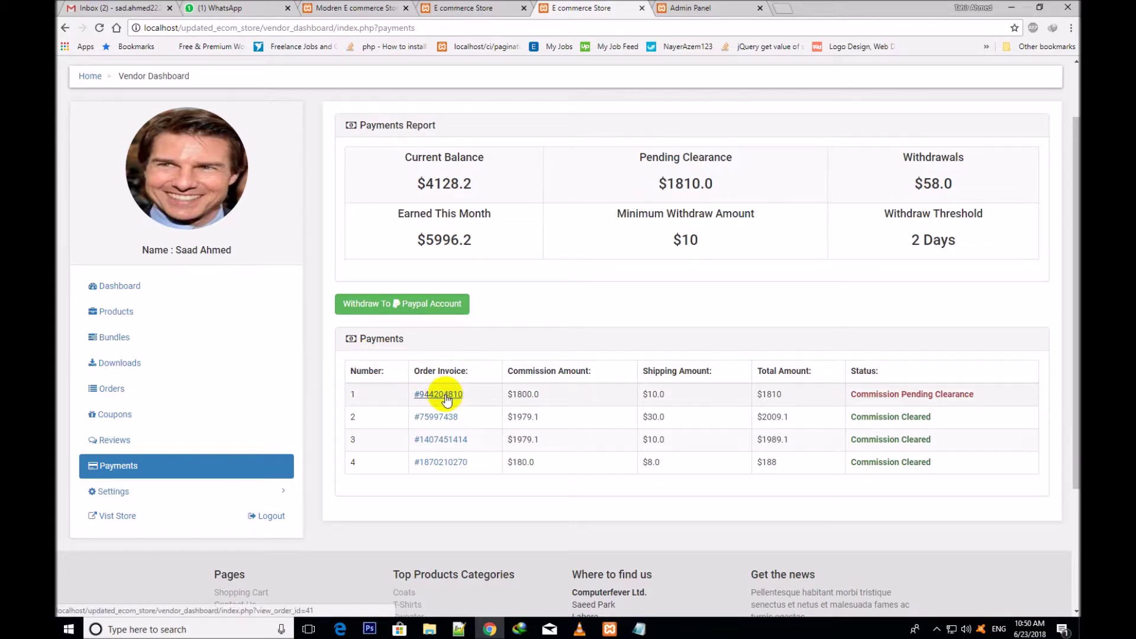
{"action": "right_click", "coordinate": [447, 400]}
{"action": "left_click", "coordinate": [488, 403]}
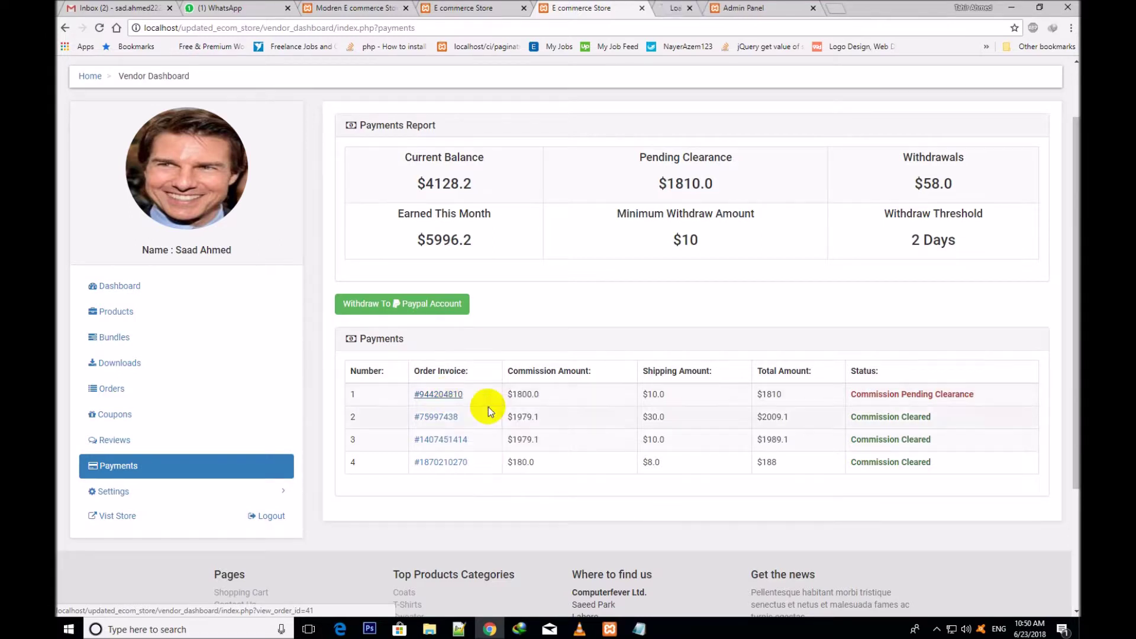
{"action": "left_click", "coordinate": [716, 7]}
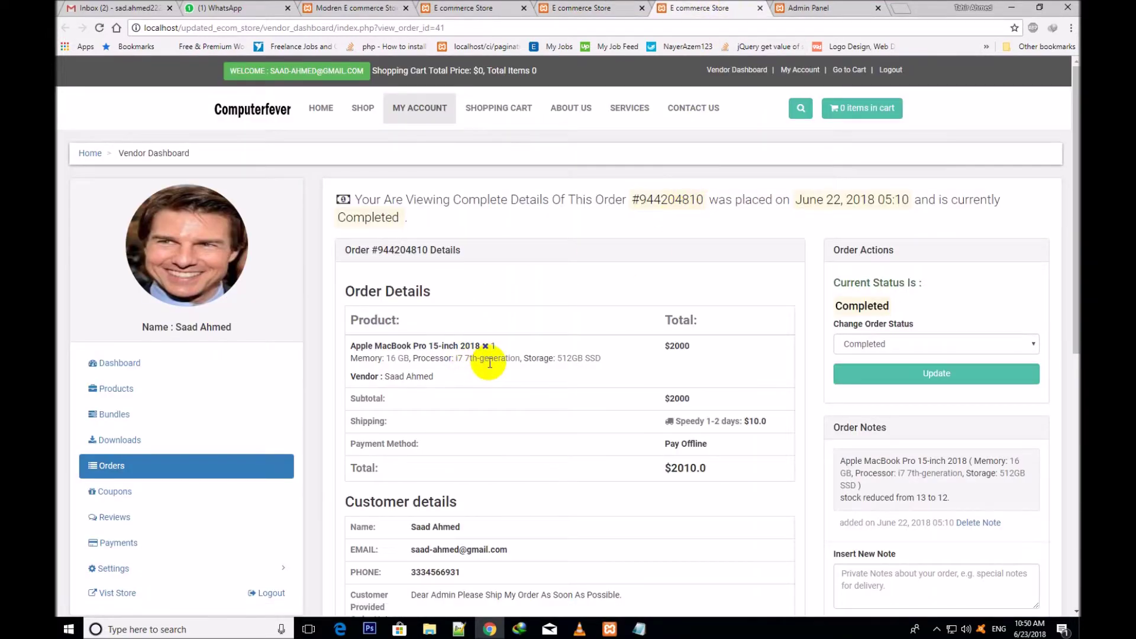
{"action": "scroll", "coordinate": [893, 346], "scroll_direction": "down", "scroll_amount": 3}
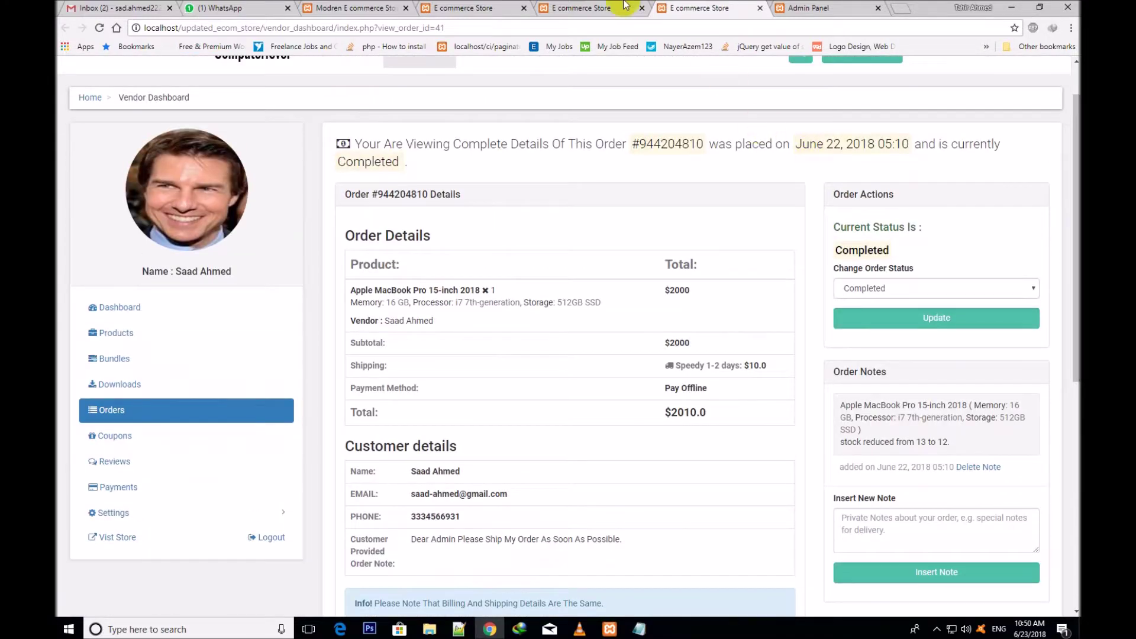
{"action": "left_click", "coordinate": [561, 6]}
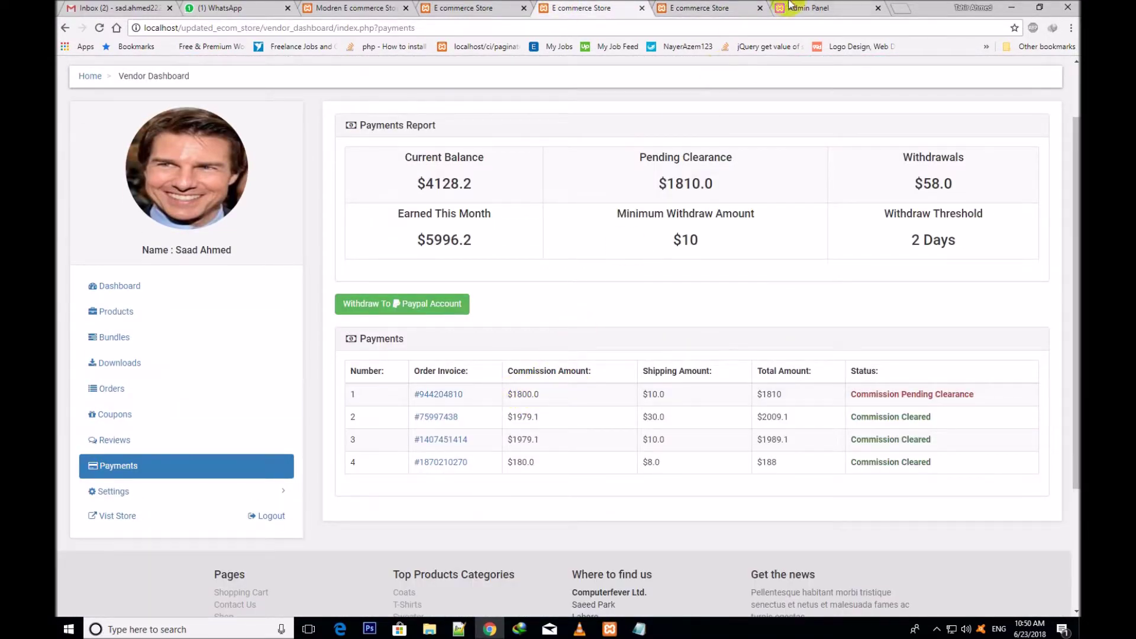
{"action": "left_click", "coordinate": [766, 11]}
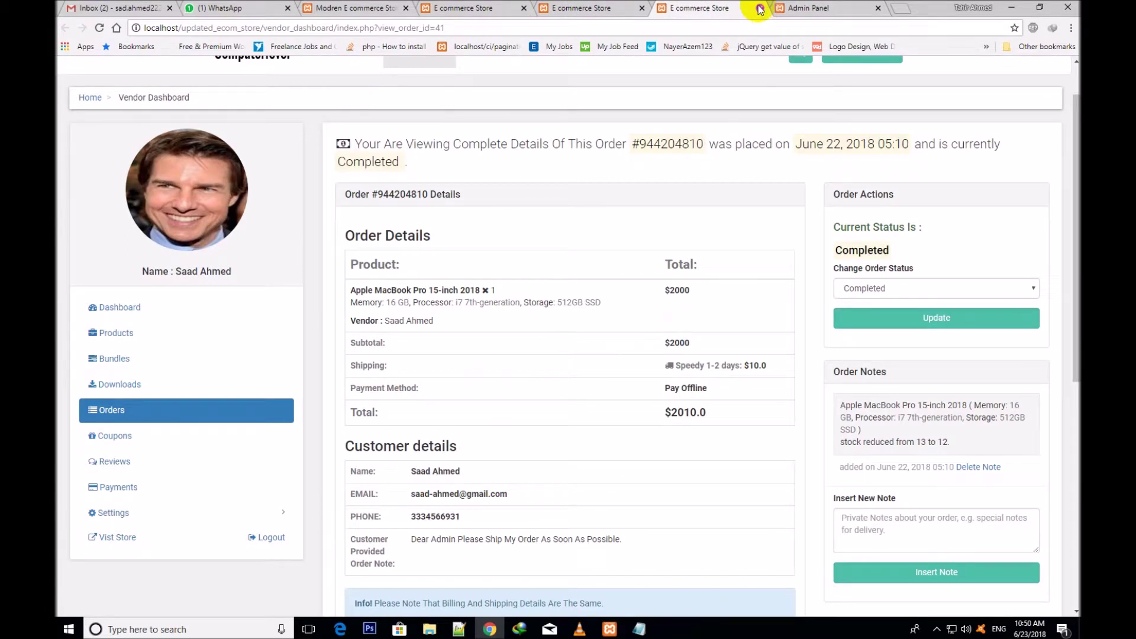
{"action": "left_click", "coordinate": [760, 9]}
{"action": "double_click", "coordinate": [514, 374]}
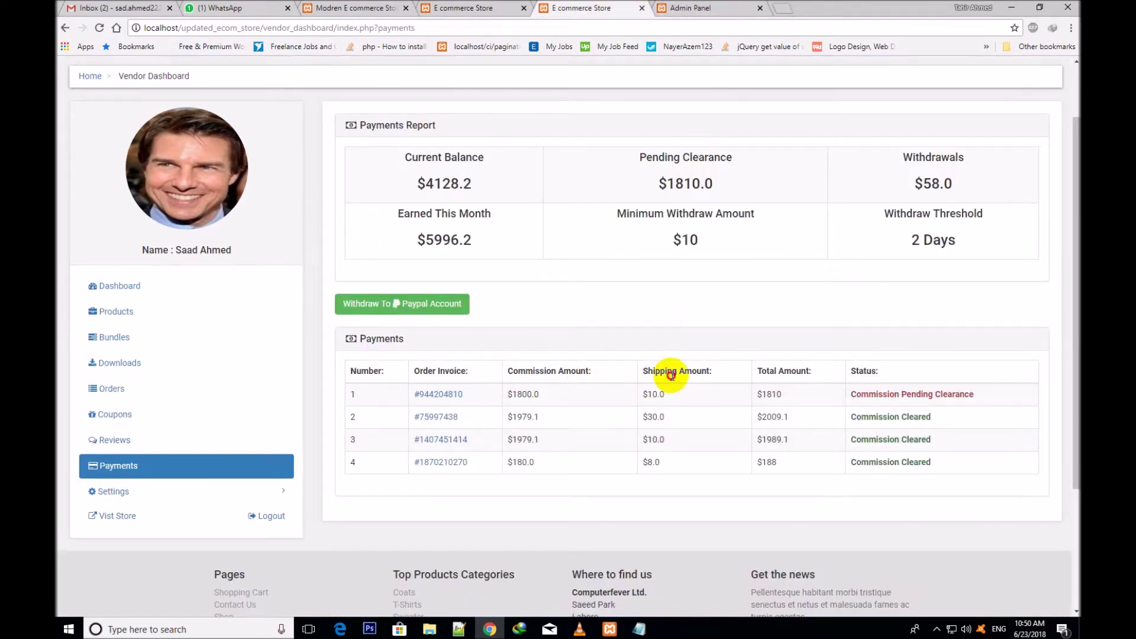
{"action": "left_click", "coordinate": [659, 395]}
{"action": "left_click", "coordinate": [787, 371]}
{"action": "double_click", "coordinate": [863, 371]}
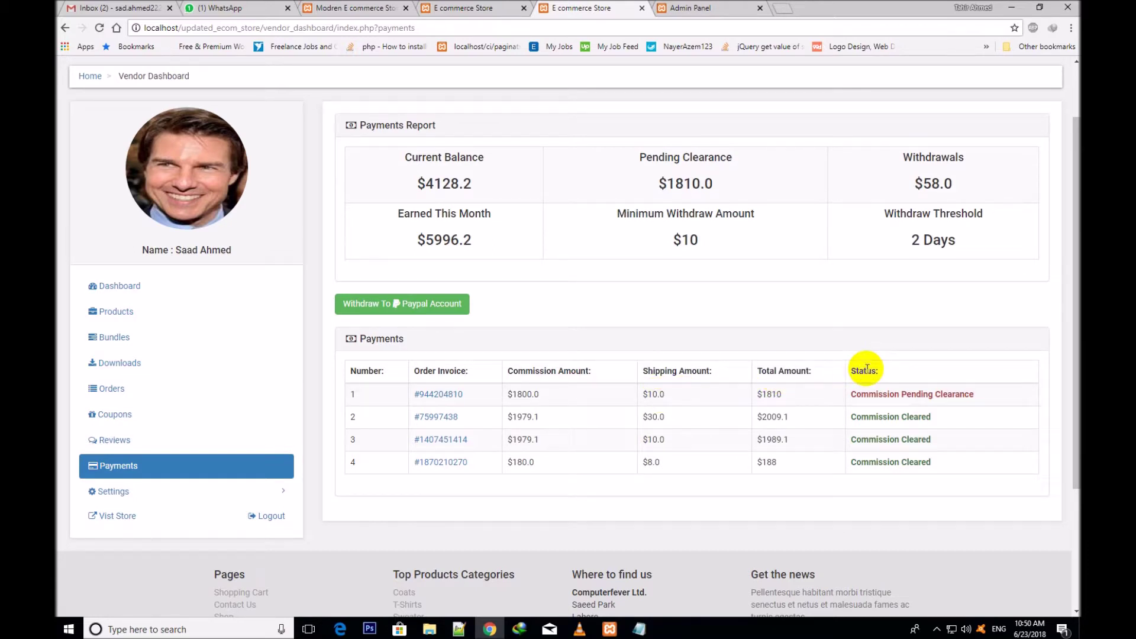
{"action": "left_click_drag", "start_coordinate": [975, 394], "coordinate": [850, 395]}
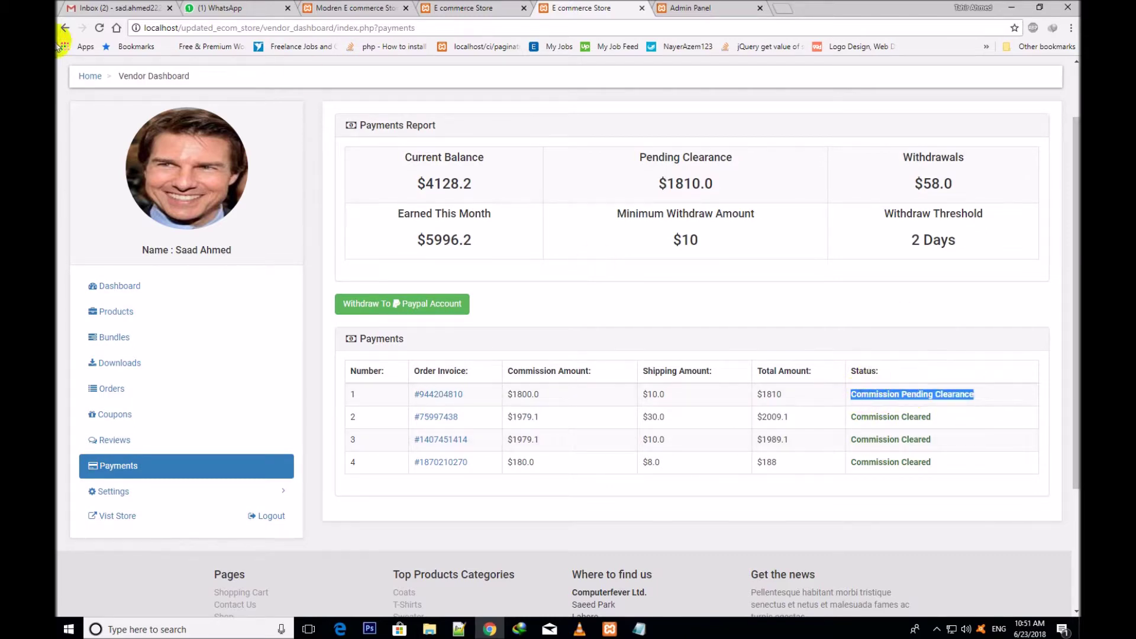
{"action": "left_click", "coordinate": [982, 368]}
{"action": "left_click_drag", "start_coordinate": [908, 237], "coordinate": [972, 238]}
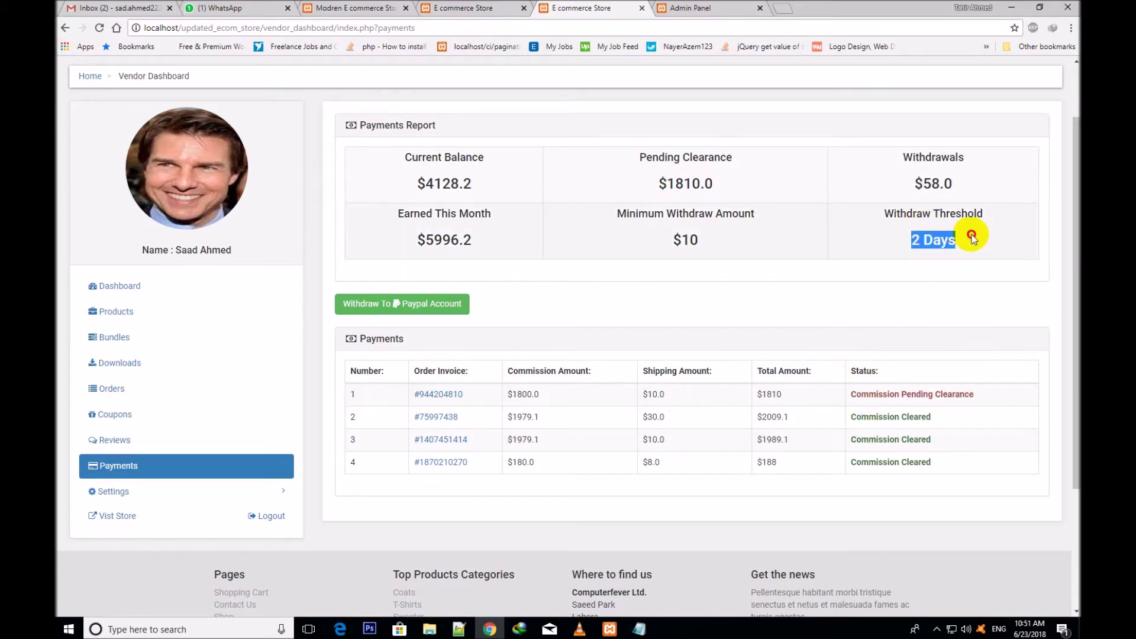
{"action": "left_click", "coordinate": [948, 236]}
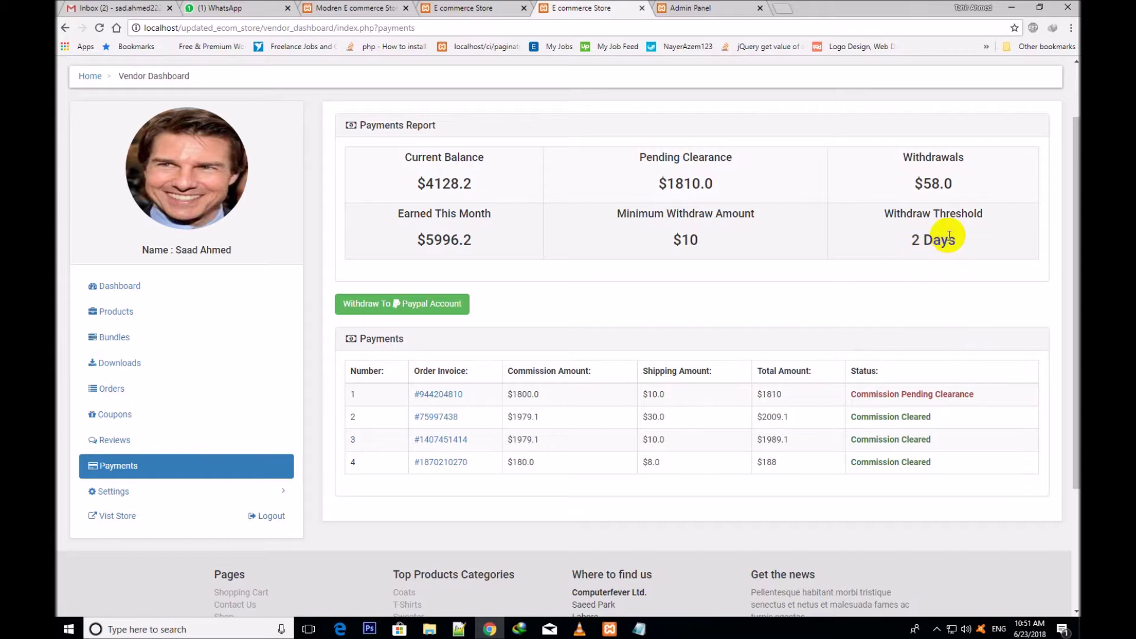
{"action": "double_click", "coordinate": [880, 392]}
{"action": "left_click", "coordinate": [967, 395]}
{"action": "left_click_drag", "start_coordinate": [971, 395], "coordinate": [868, 391]}
{"action": "left_click", "coordinate": [869, 391]}
{"action": "left_click_drag", "start_coordinate": [908, 241], "coordinate": [950, 237]}
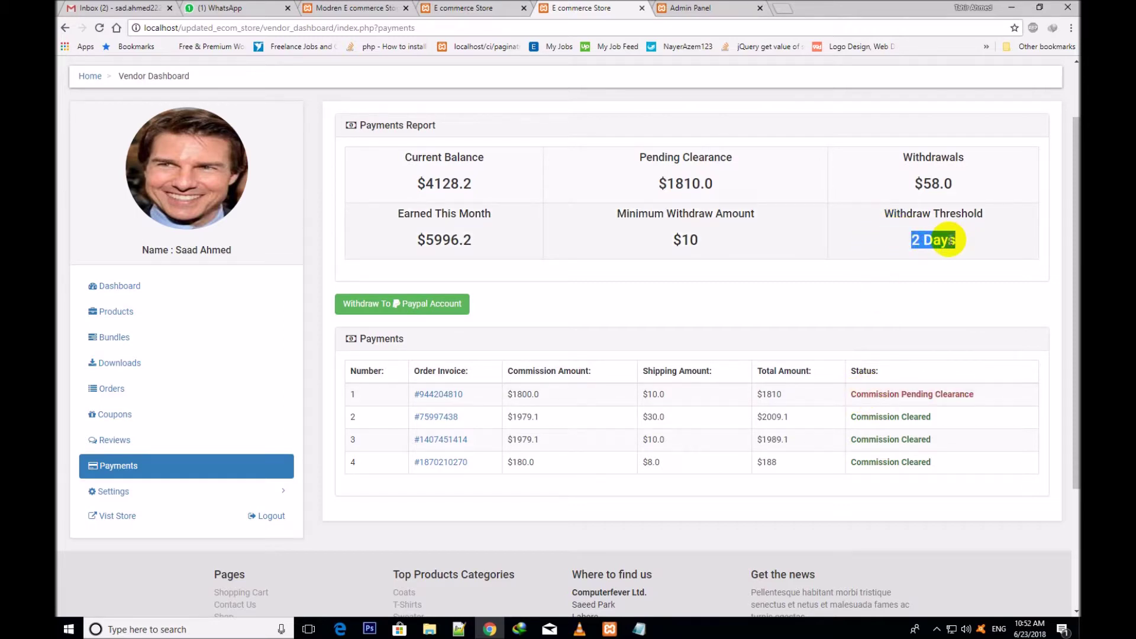
{"action": "left_click", "coordinate": [930, 305]}
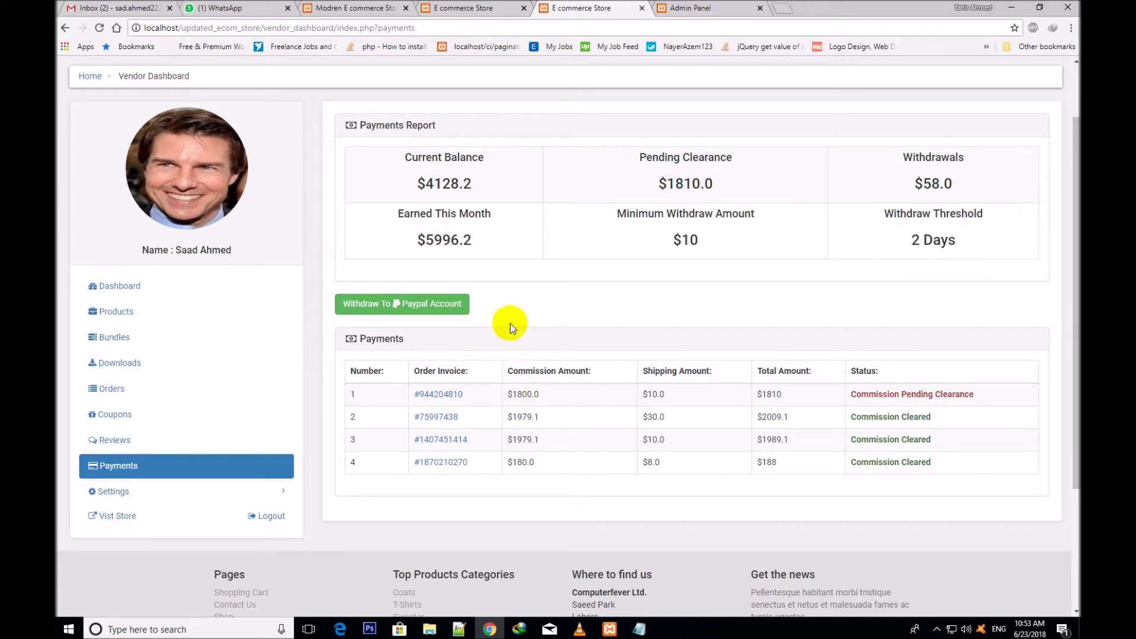
Open the Withdraw Commissions to PayPal form and review its note and payout e-mail address
{"action": "left_click", "coordinate": [385, 305]}
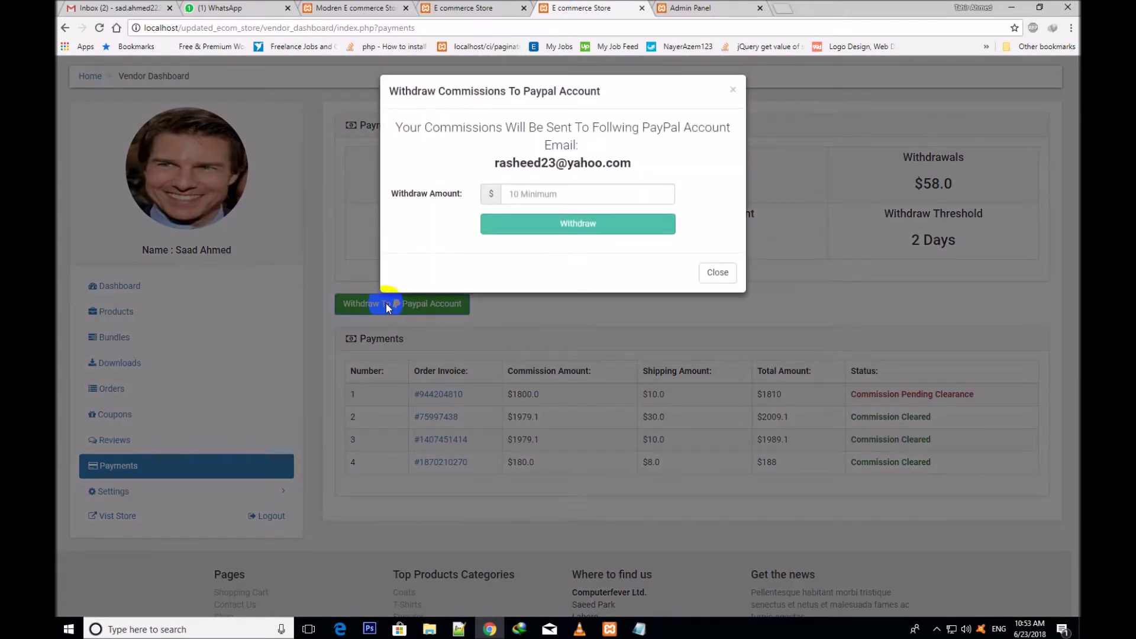
{"action": "left_click_drag", "start_coordinate": [615, 91], "coordinate": [387, 94]}
{"action": "triple_click", "coordinate": [441, 92]}
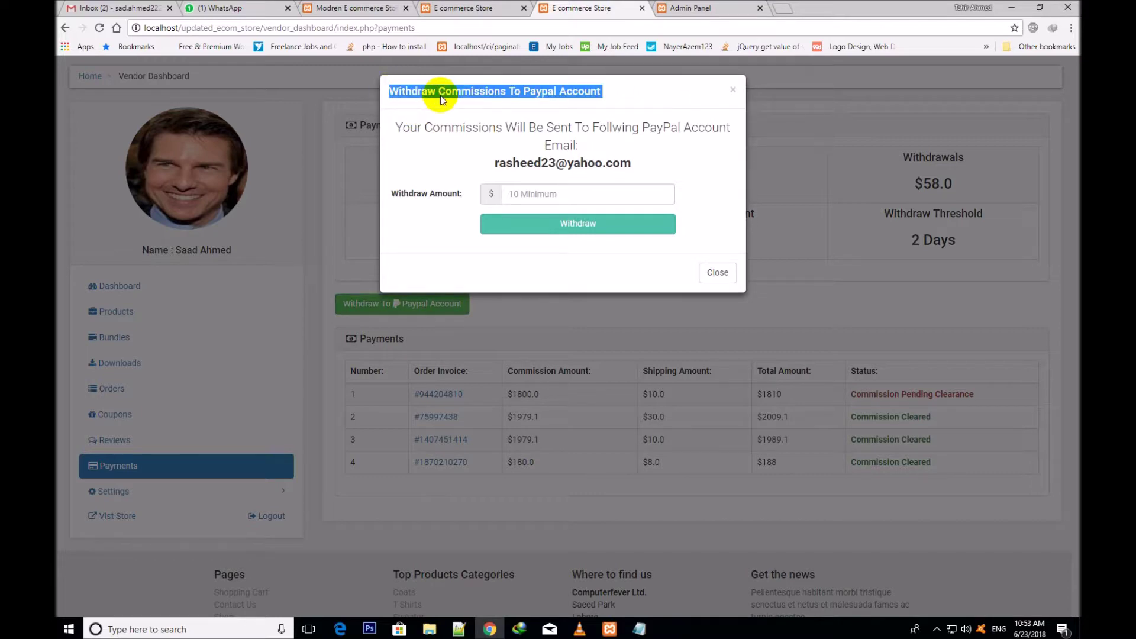
{"action": "triple_click", "coordinate": [473, 130]}
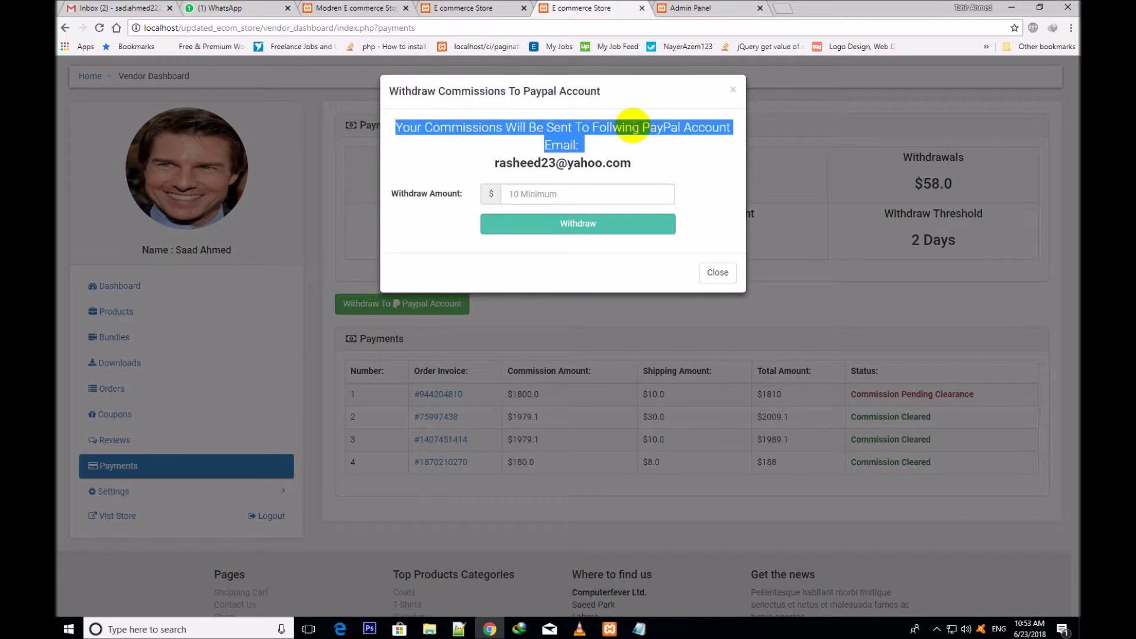
{"action": "left_click", "coordinate": [616, 170]}
{"action": "left_click", "coordinate": [638, 162]}
{"action": "left_click_drag", "start_coordinate": [632, 163], "coordinate": [613, 162]}
{"action": "triple_click", "coordinate": [616, 163]}
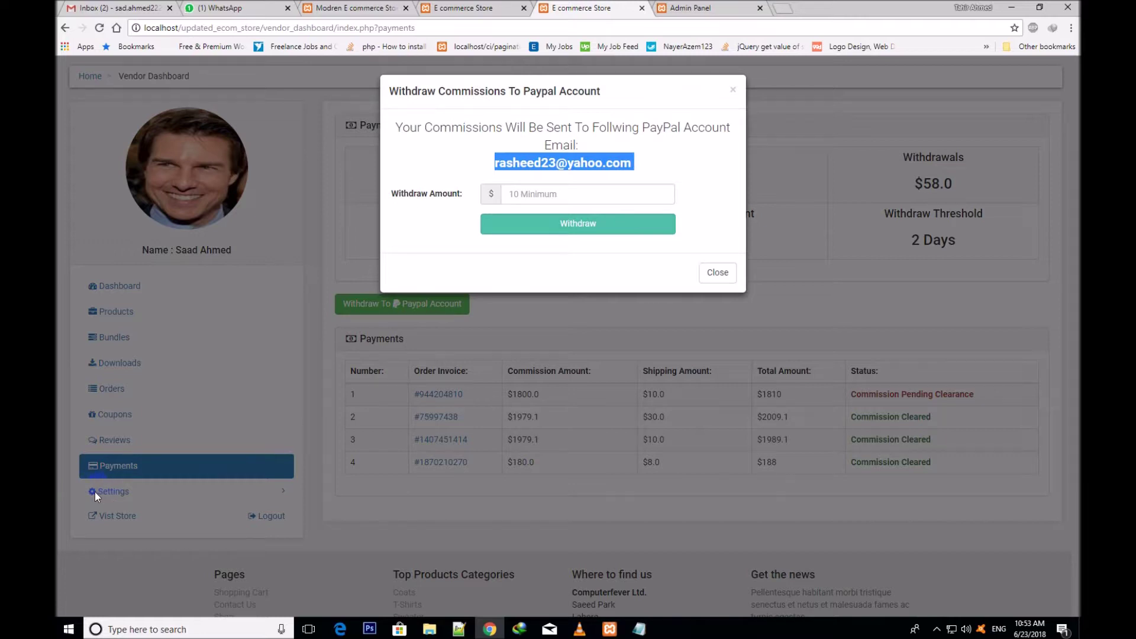
Enter 60 as the Withdraw Amount and submit the withdrawal to PayPal
{"action": "left_click", "coordinate": [506, 194]}
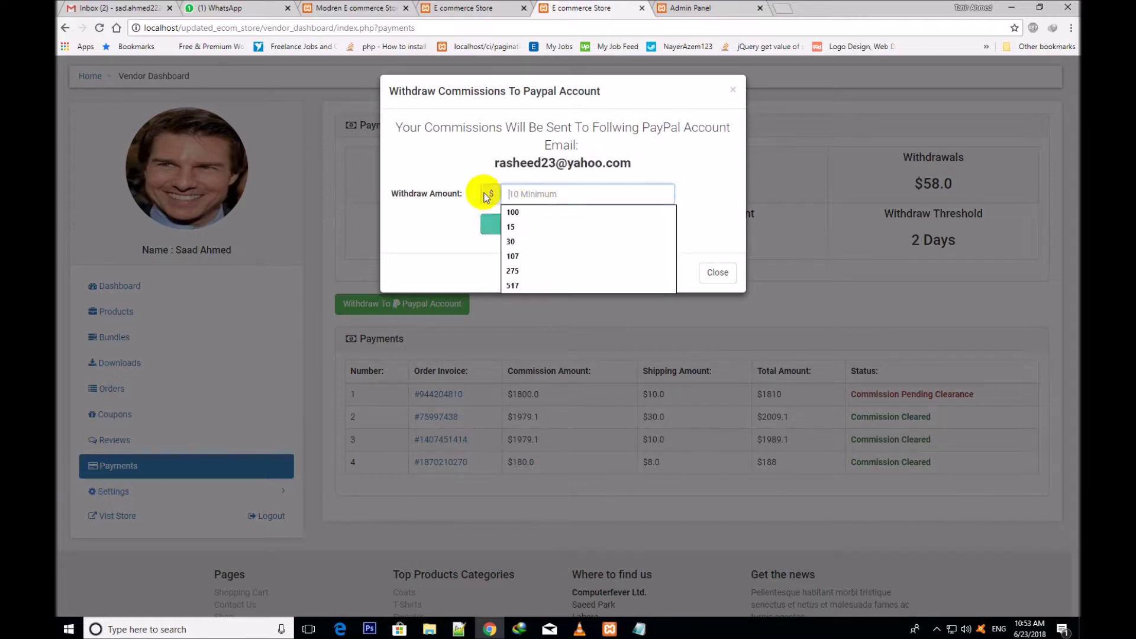
{"action": "triple_click", "coordinate": [440, 197]}
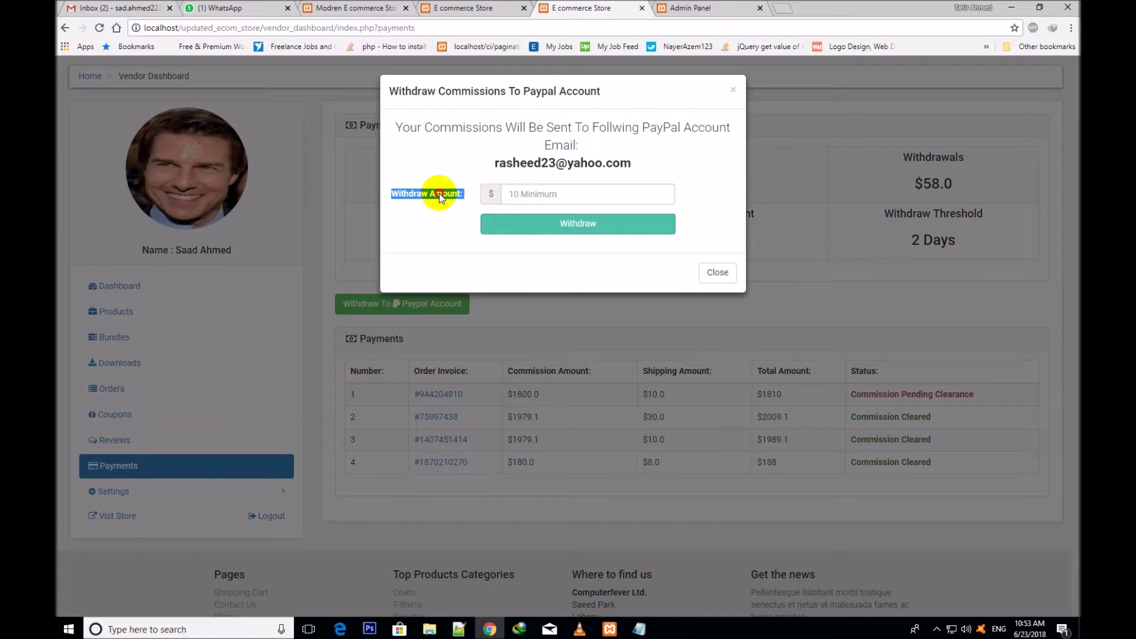
{"action": "left_click", "coordinate": [541, 195]}
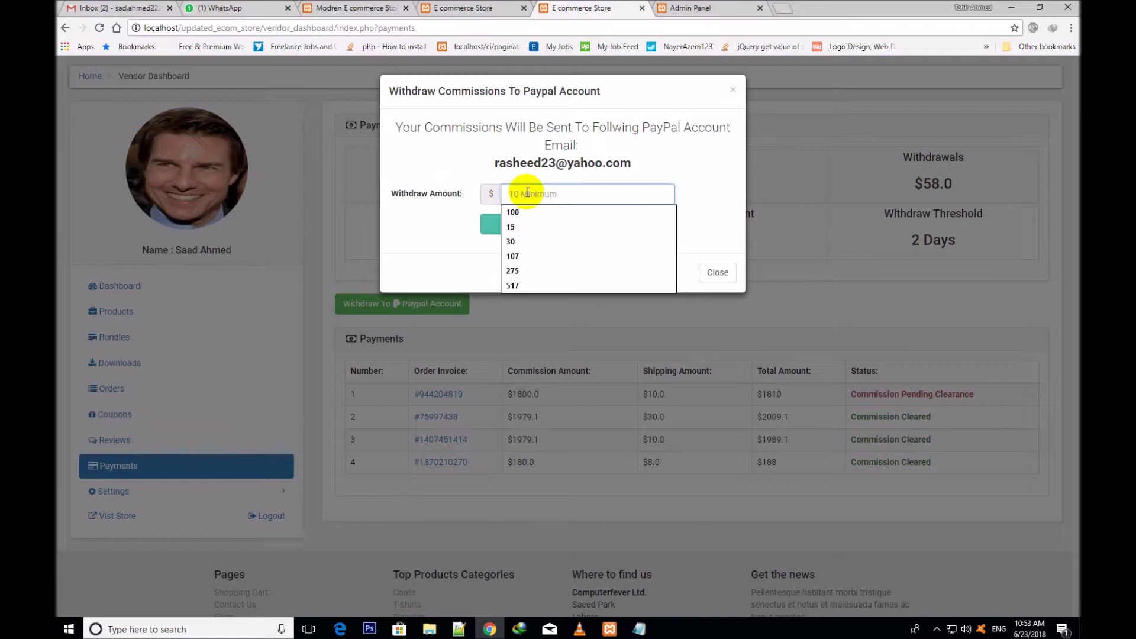
{"action": "type", "text": "60"}
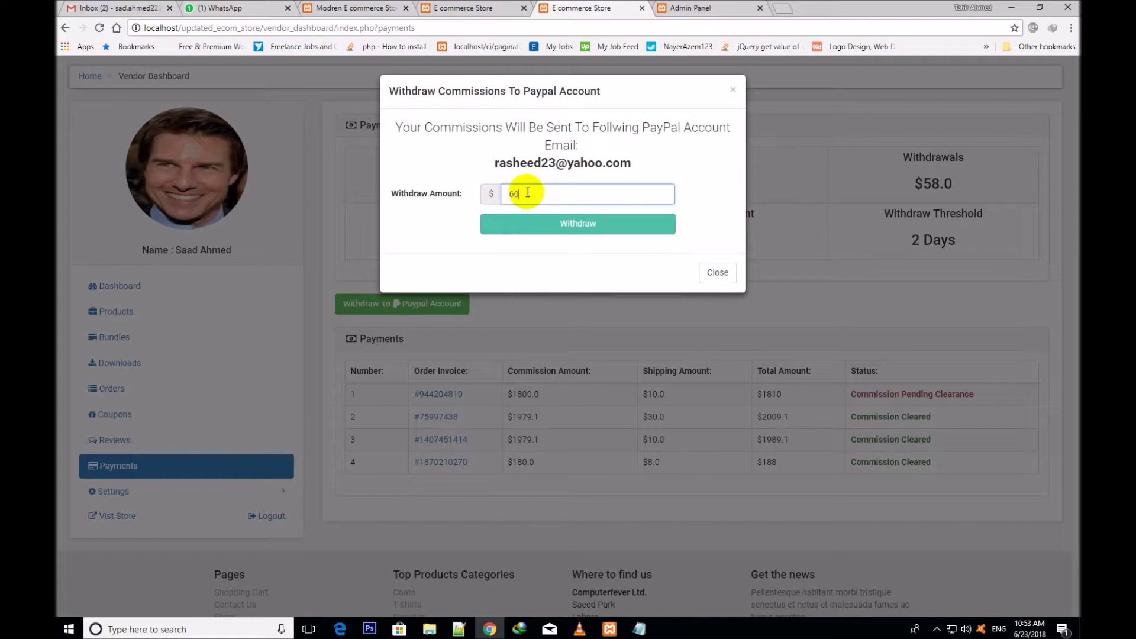
{"action": "left_click", "coordinate": [562, 230]}
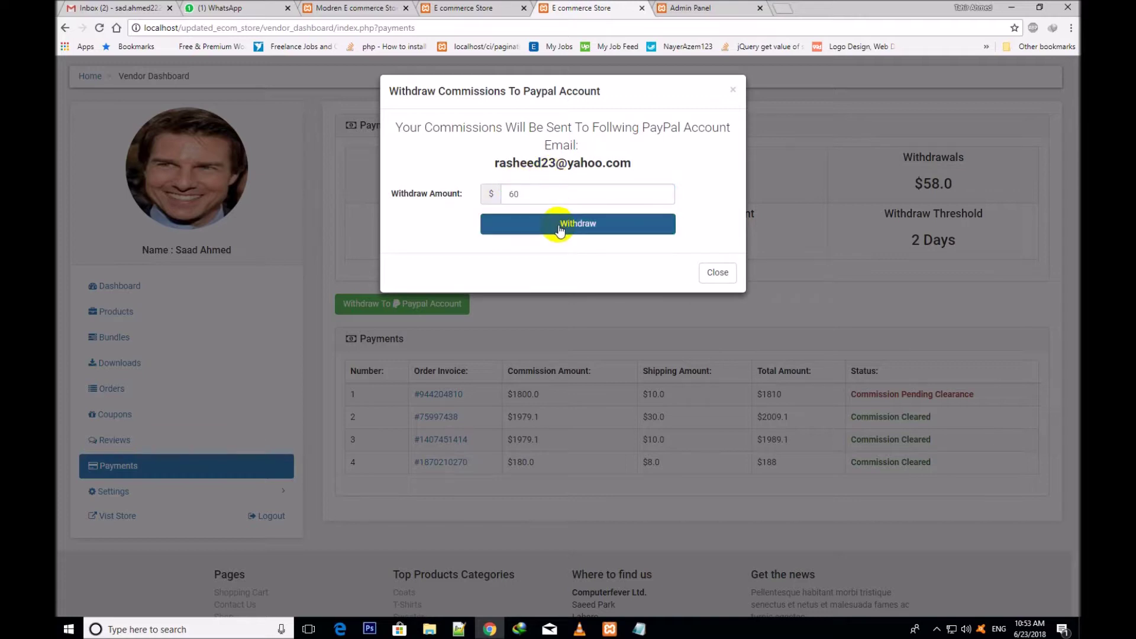
{"action": "left_click", "coordinate": [577, 233]}
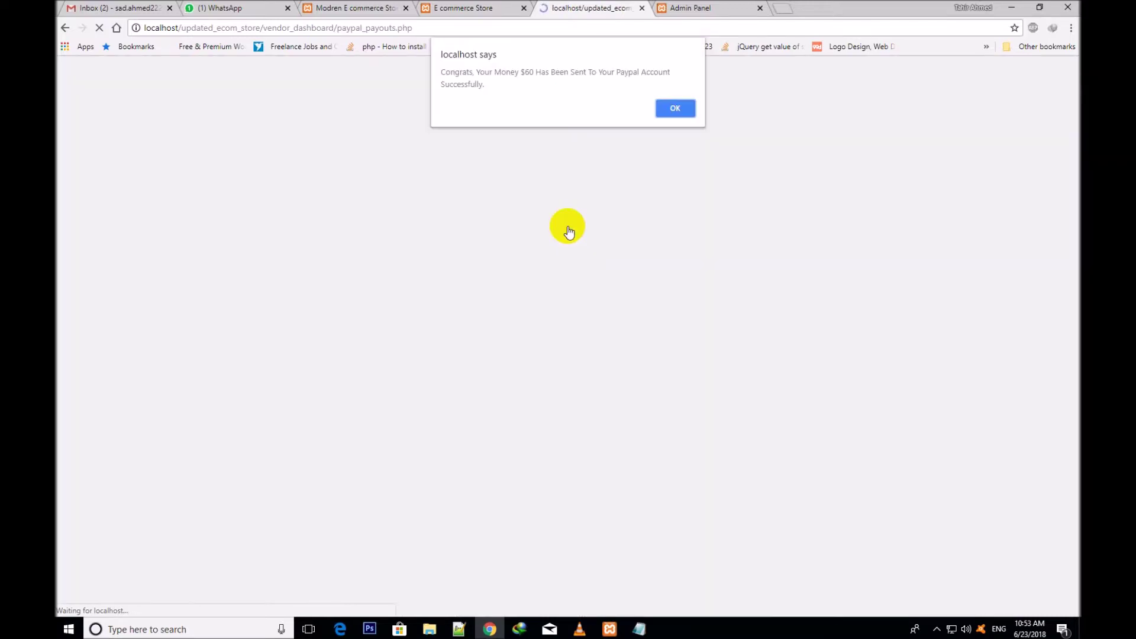
Dismiss the success message, check the $118.0 withdrawn total, and reopen the withdrawal form
{"action": "triple_click", "coordinate": [522, 72]}
{"action": "left_click", "coordinate": [588, 79]}
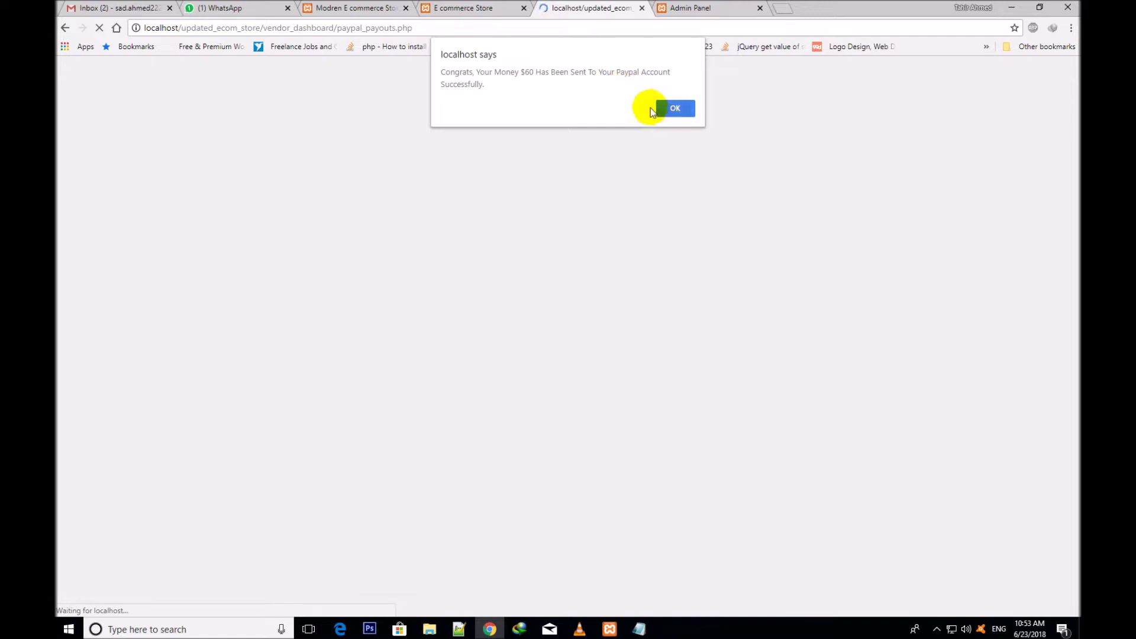
{"action": "left_click", "coordinate": [672, 110]}
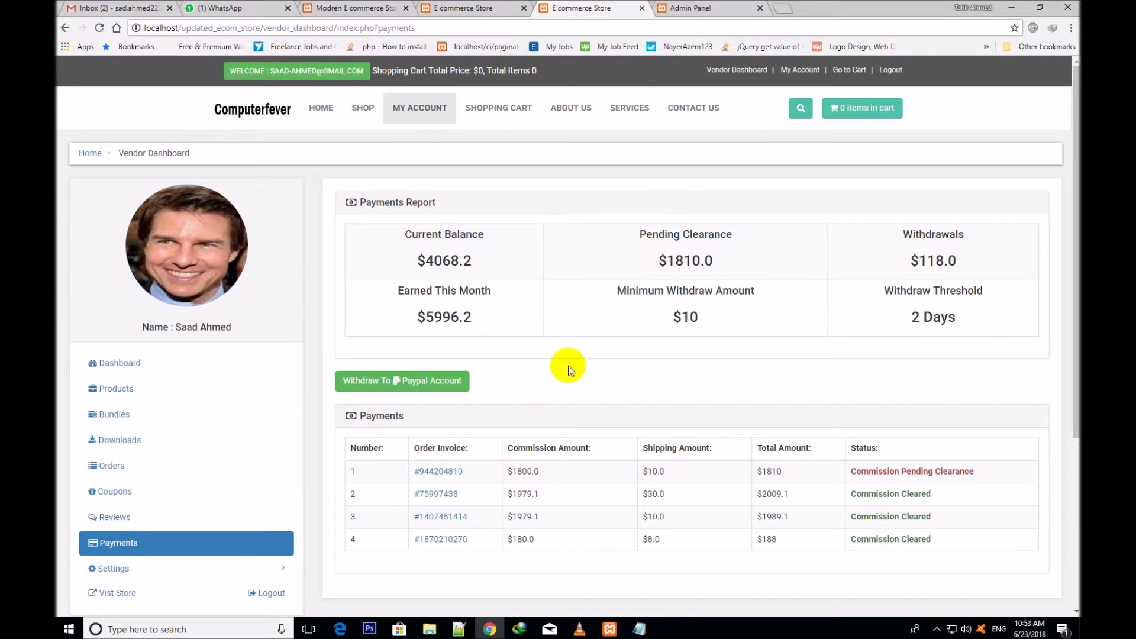
{"action": "scroll", "coordinate": [1065, 254], "scroll_direction": "down", "scroll_amount": 1}
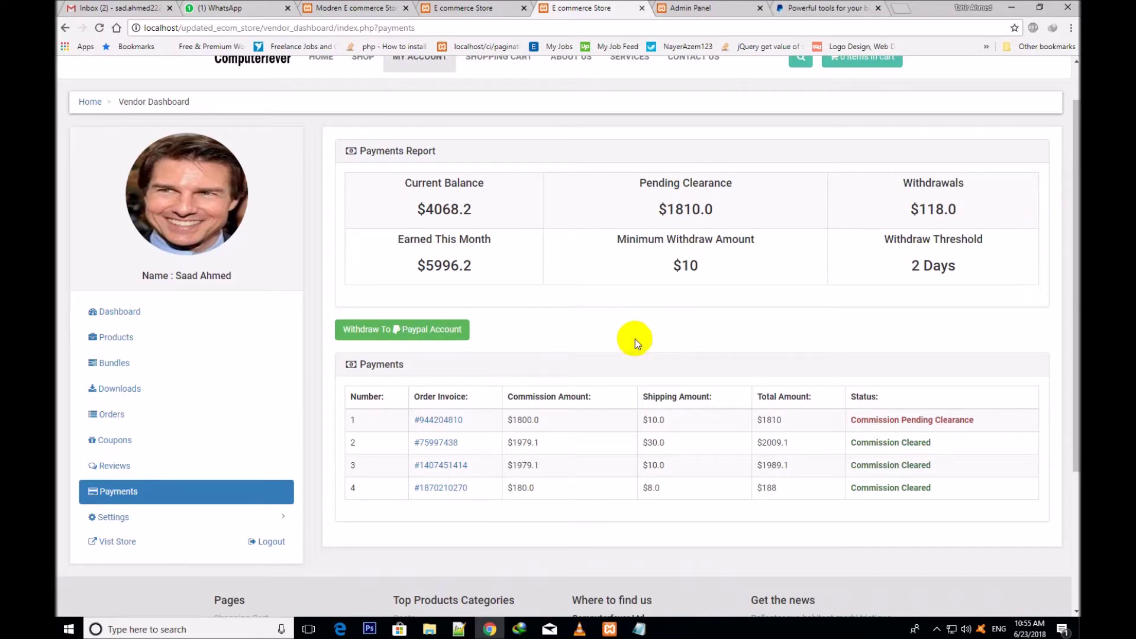
{"action": "left_click", "coordinate": [429, 327]}
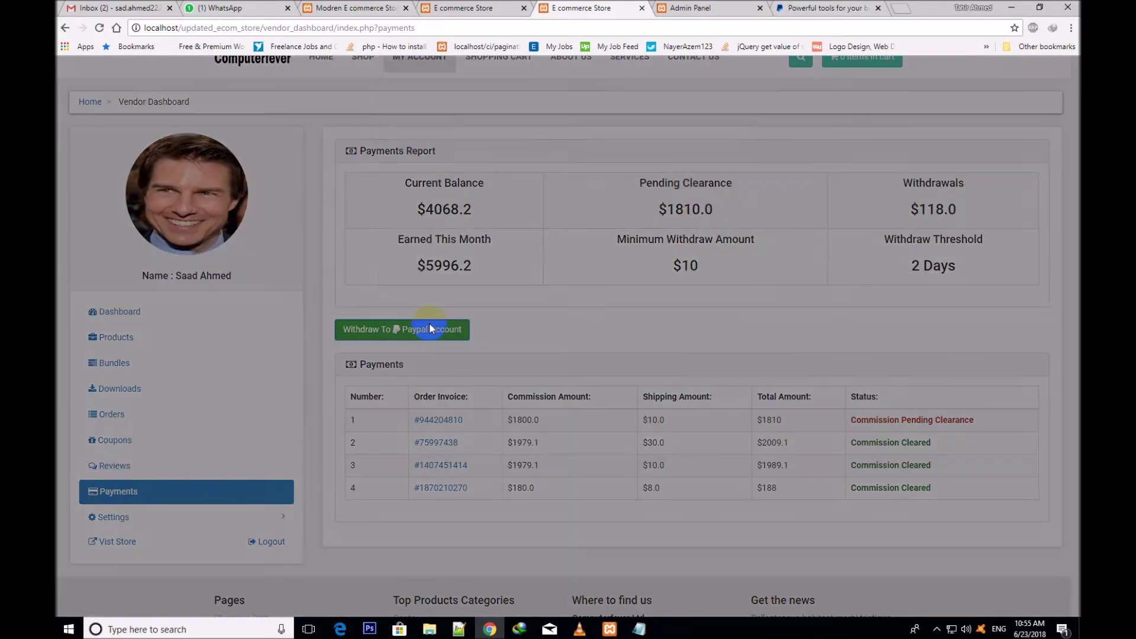
{"action": "left_click_drag", "start_coordinate": [494, 163], "coordinate": [634, 172]}
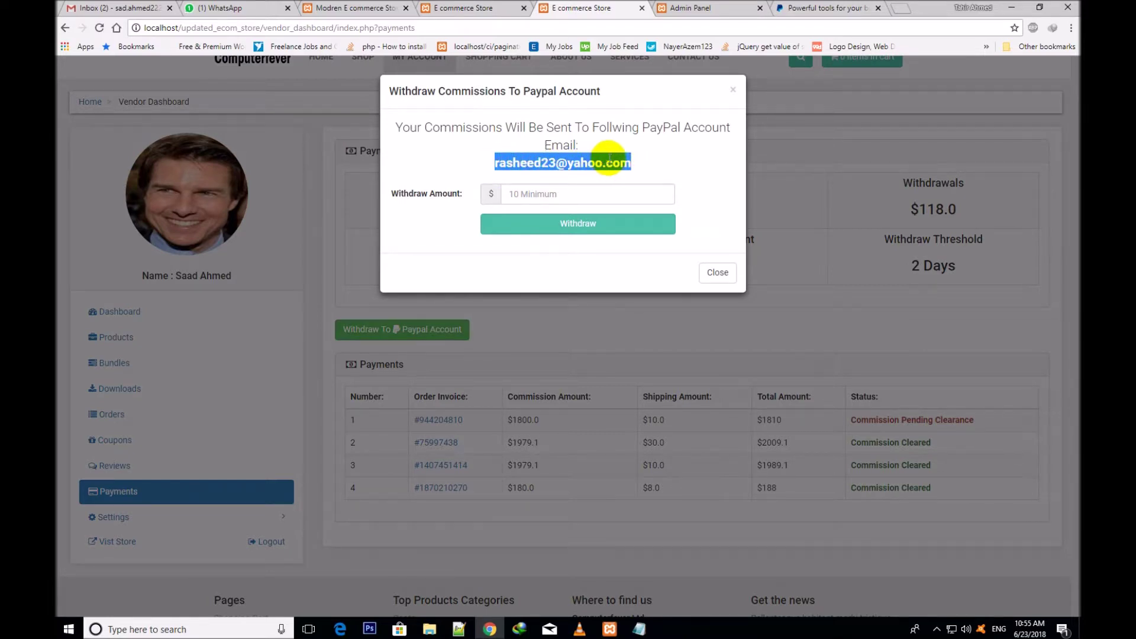
Copy the payout e-mail address from the withdrawal form, then close the form
{"action": "left_click", "coordinate": [719, 275]}
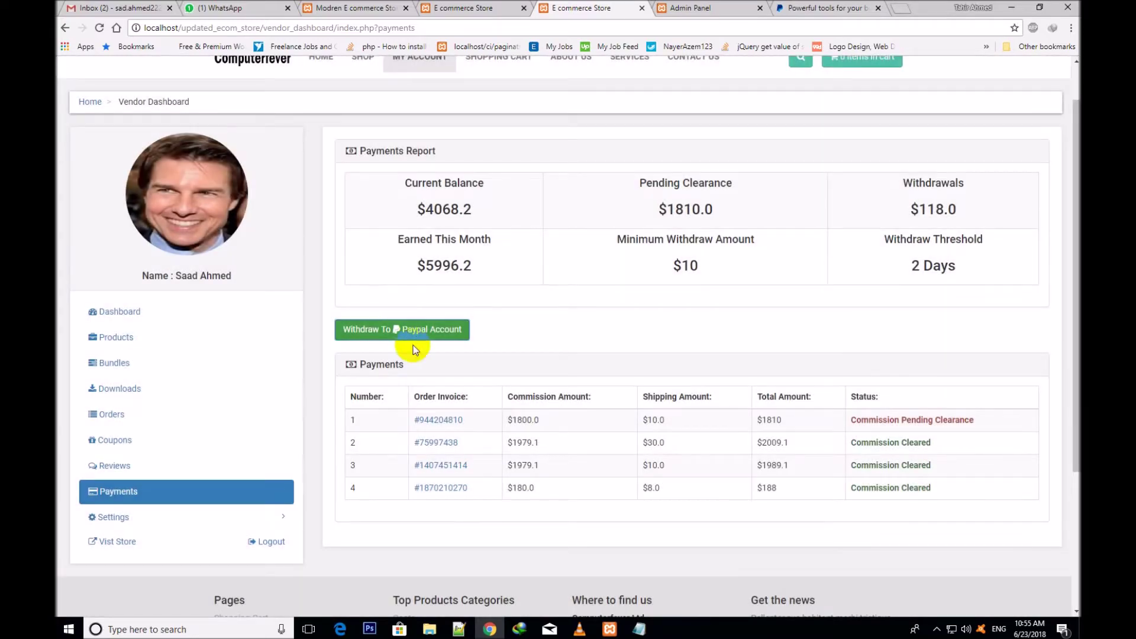
{"action": "left_click", "coordinate": [400, 329]}
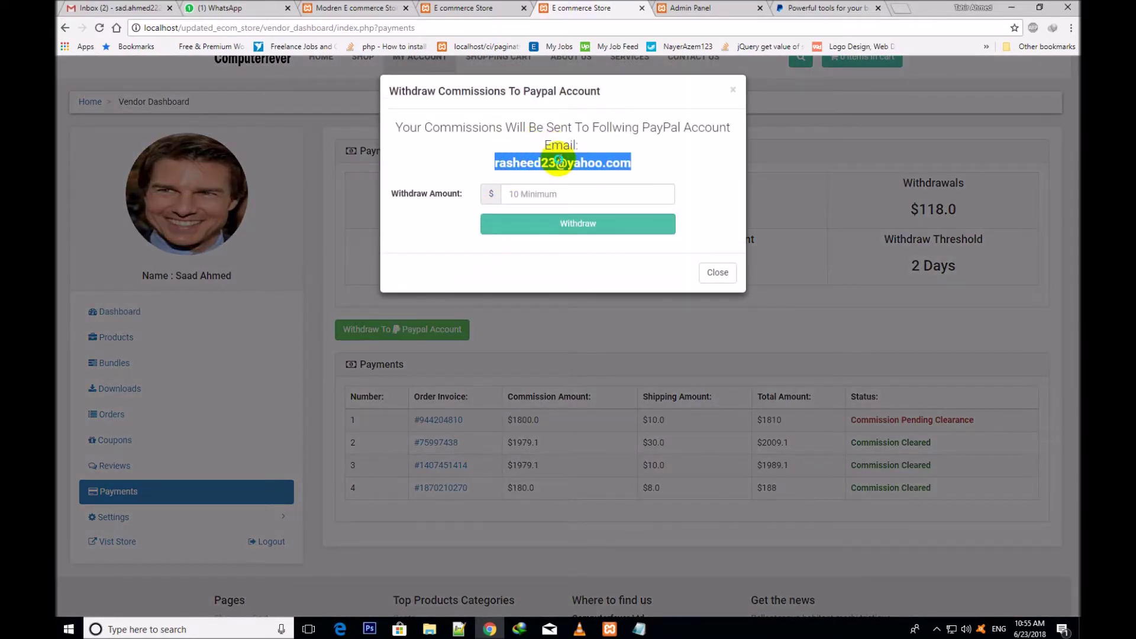
{"action": "right_click", "coordinate": [571, 159]}
{"action": "left_click", "coordinate": [668, 168]}
{"action": "left_click", "coordinate": [717, 272]}
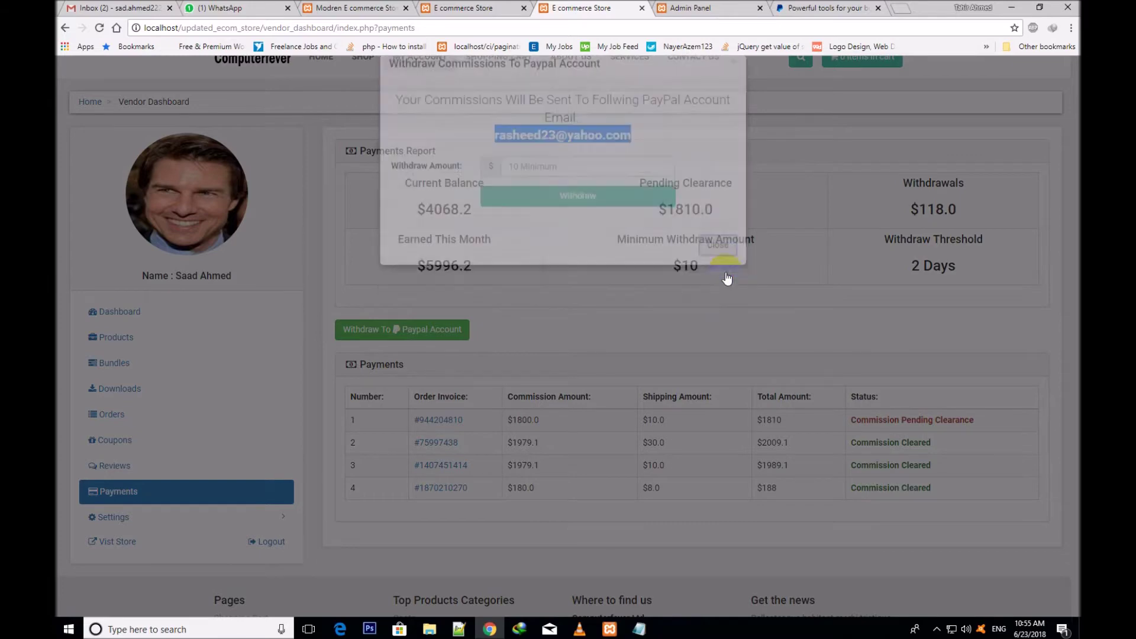
Switch to the PayPal sandbox tab and go to its login page
{"action": "left_click", "coordinate": [826, 7]}
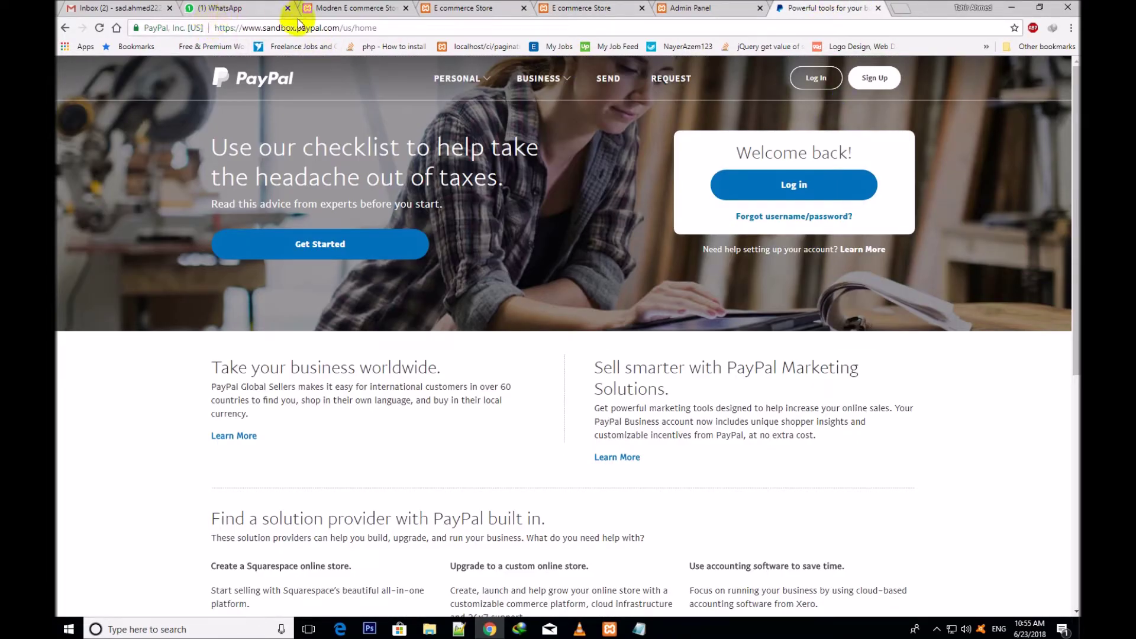
{"action": "double_click", "coordinate": [282, 28]}
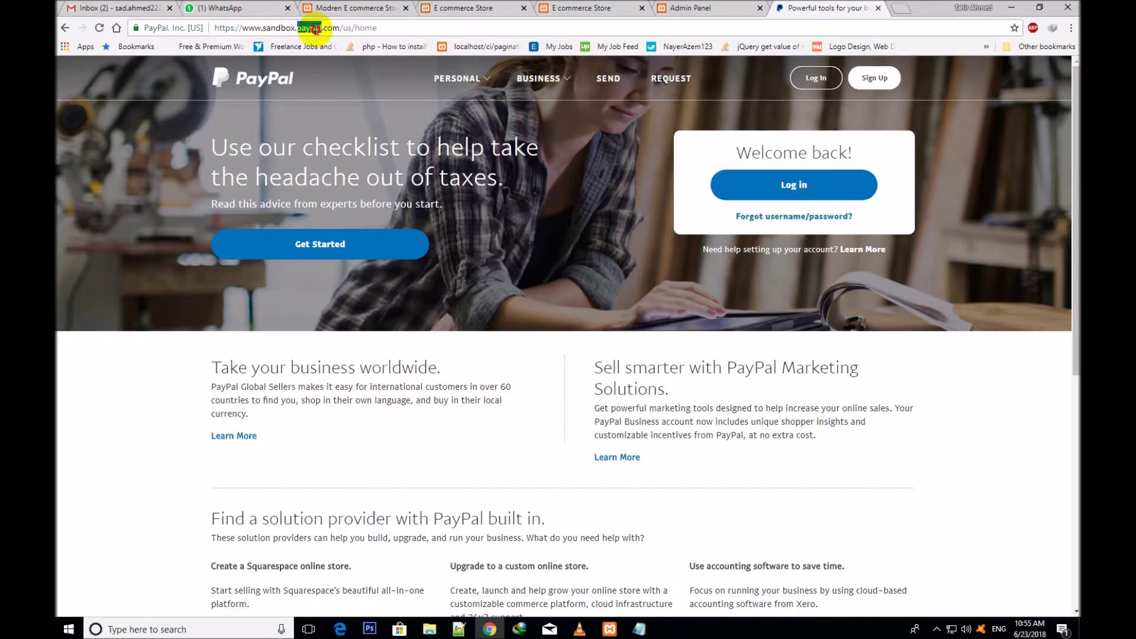
{"action": "left_click", "coordinate": [290, 31]}
{"action": "left_click_drag", "start_coordinate": [297, 30], "coordinate": [262, 32]}
{"action": "left_click", "coordinate": [504, 171]}
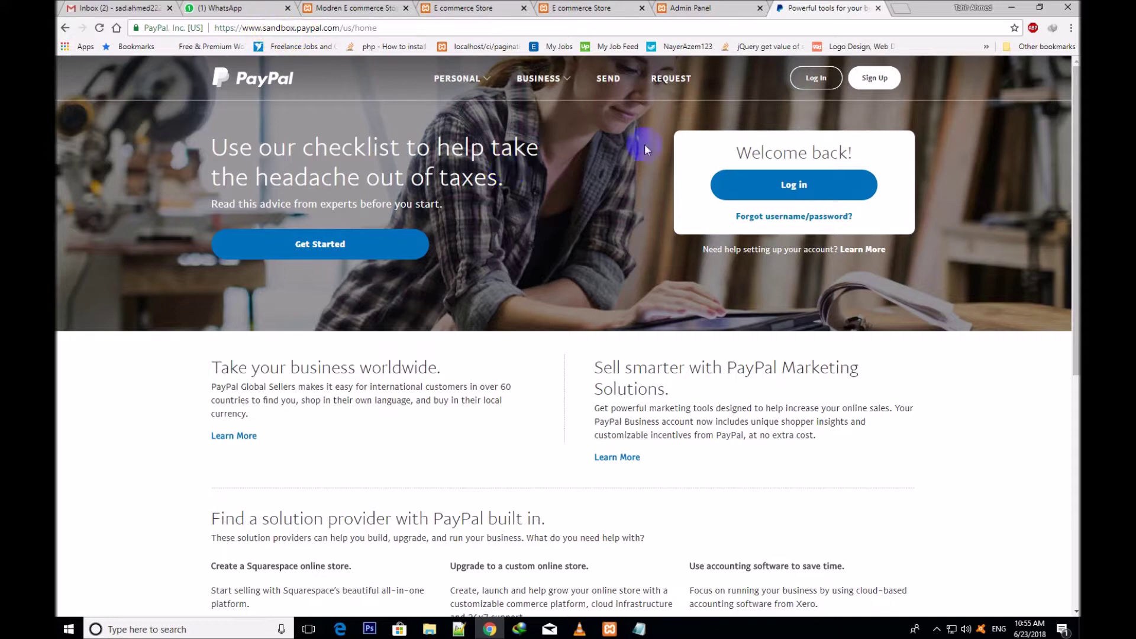
{"action": "left_click", "coordinate": [823, 85]}
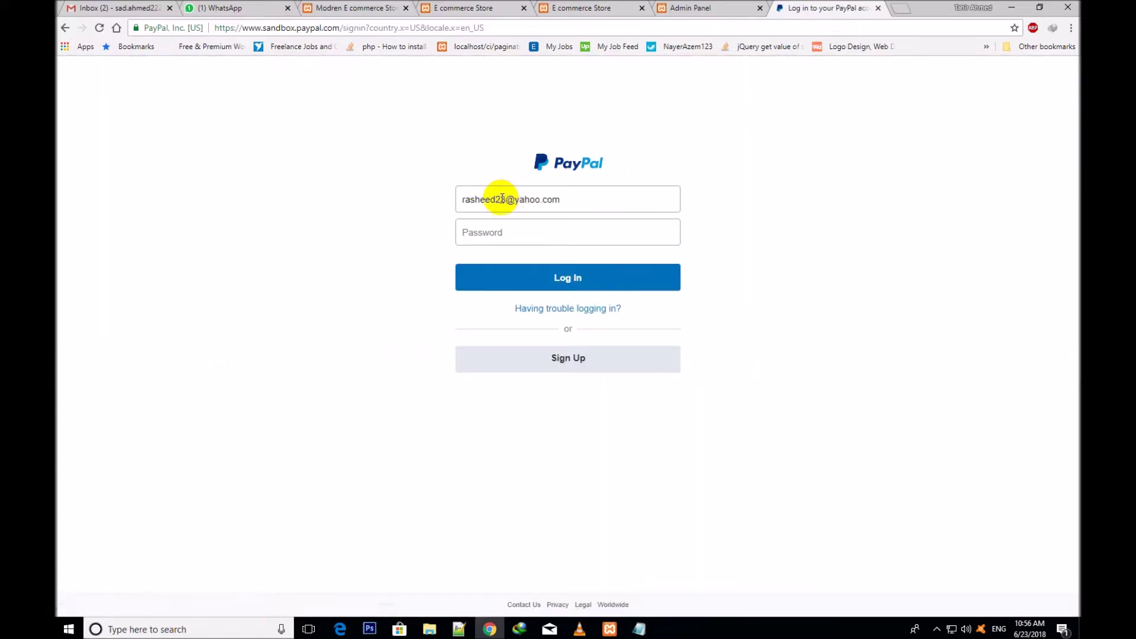
Log in to the sandbox account with the copied e-mail and the account password
{"action": "left_click", "coordinate": [503, 231]}
{"action": "left_click", "coordinate": [508, 198]}
{"action": "left_click_drag", "start_coordinate": [508, 197], "coordinate": [460, 187]}
{"action": "left_click", "coordinate": [472, 220]}
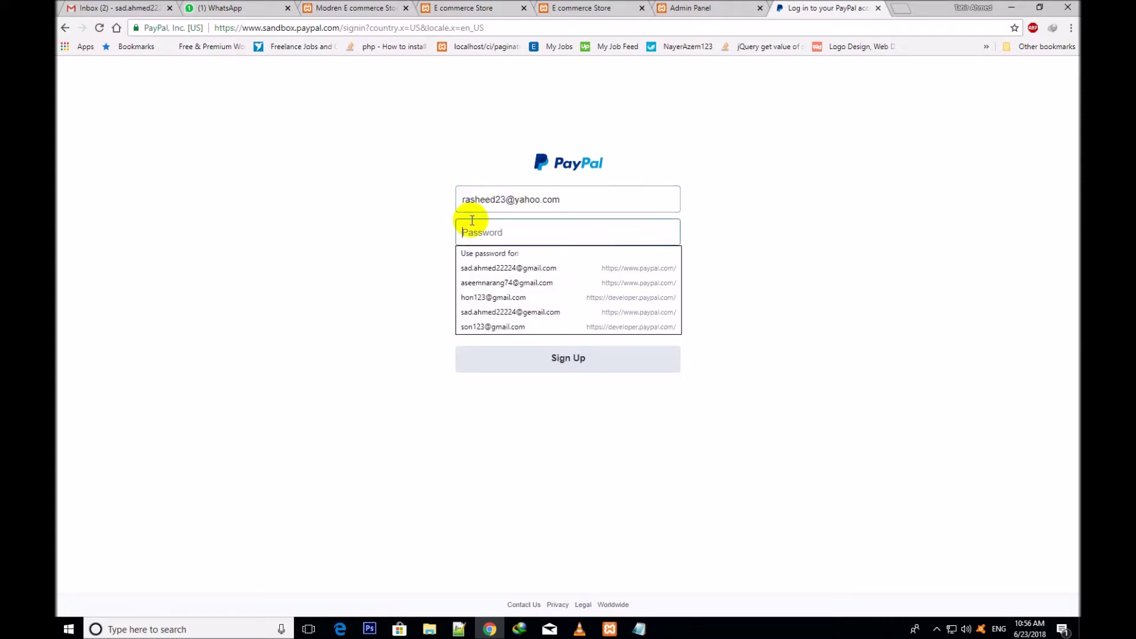
{"action": "left_click", "coordinate": [484, 230]}
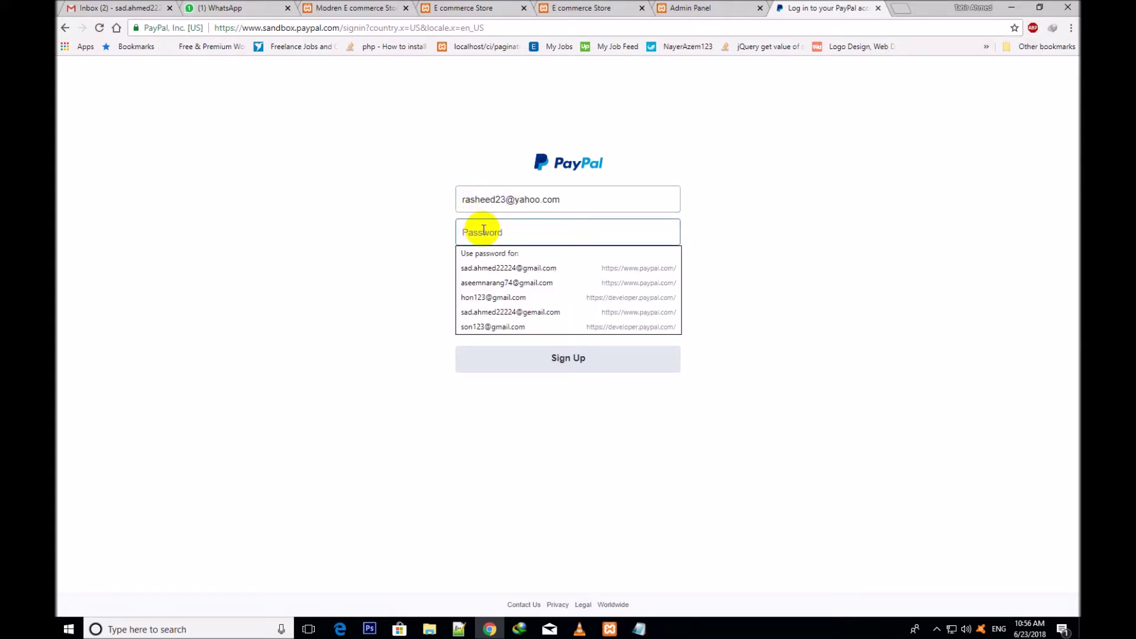
{"action": "left_click", "coordinate": [526, 278]}
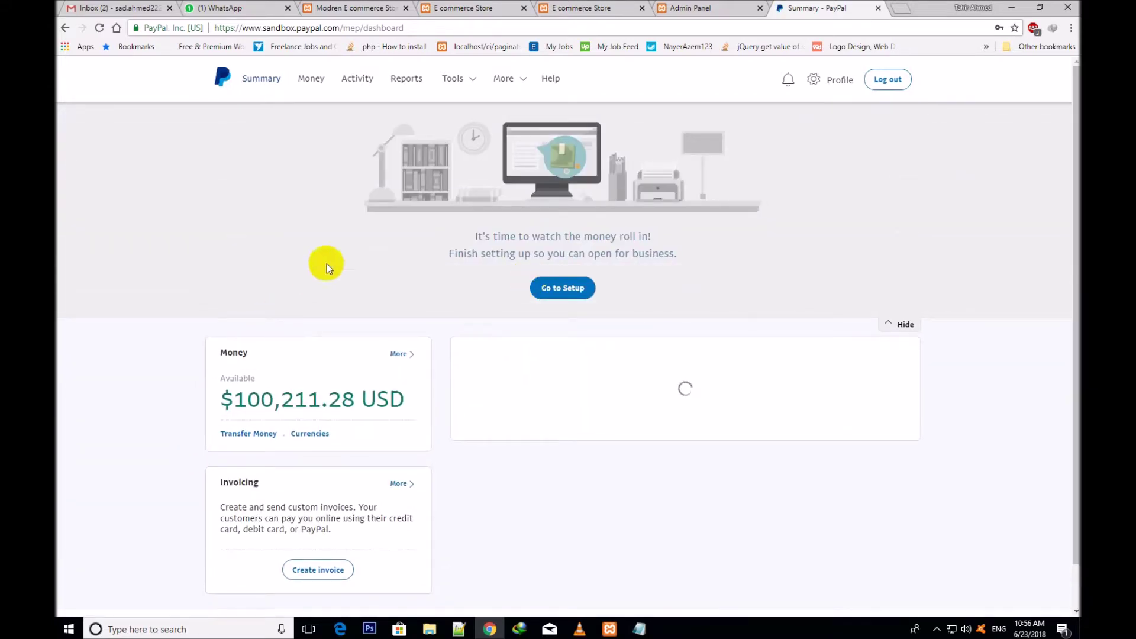
Confirm the latest $60.00 USD payment completed with no fee, then close the PayPal tab
{"action": "left_click_drag", "start_coordinate": [1068, 215], "coordinate": [1066, 274]}
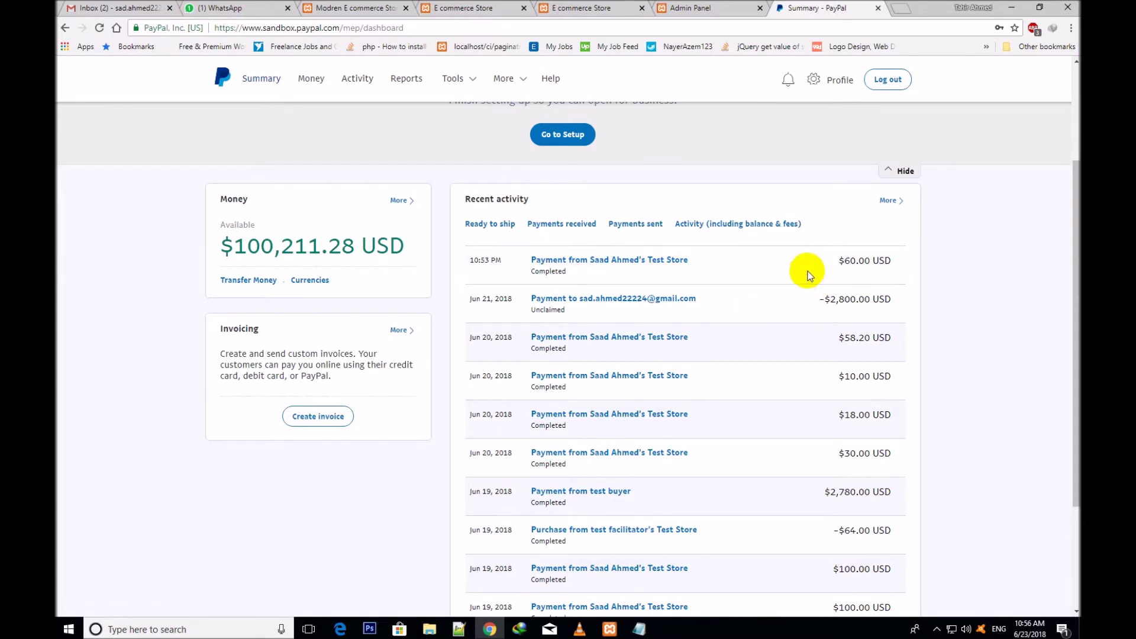
{"action": "left_click", "coordinate": [658, 262]}
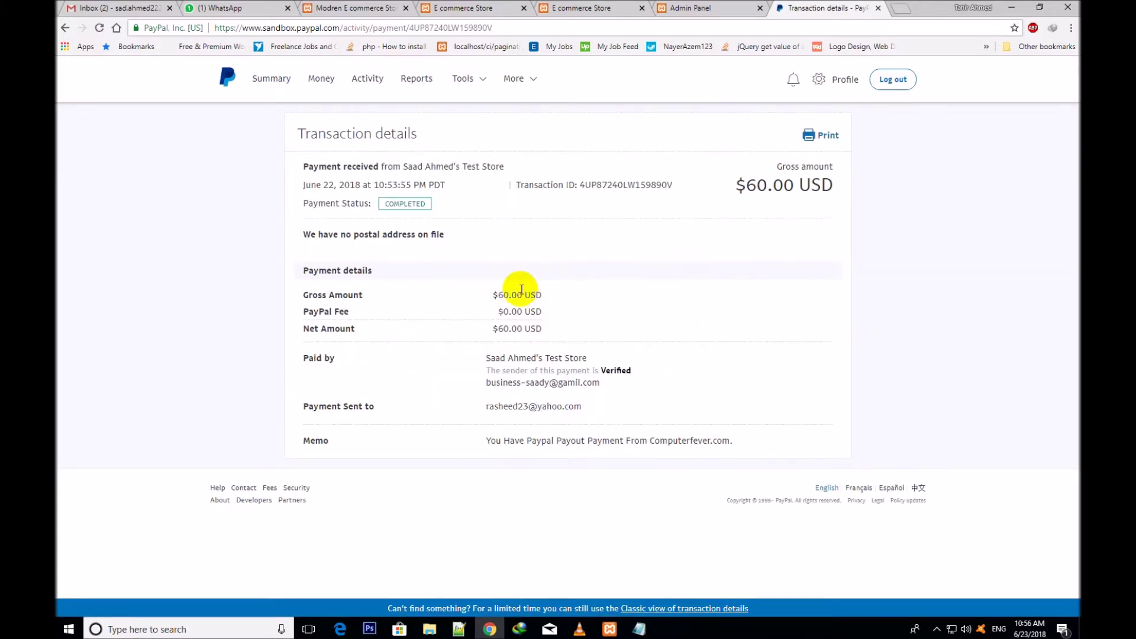
{"action": "triple_click", "coordinate": [490, 295]}
{"action": "left_click", "coordinate": [506, 292]}
{"action": "triple_click", "coordinate": [506, 293]}
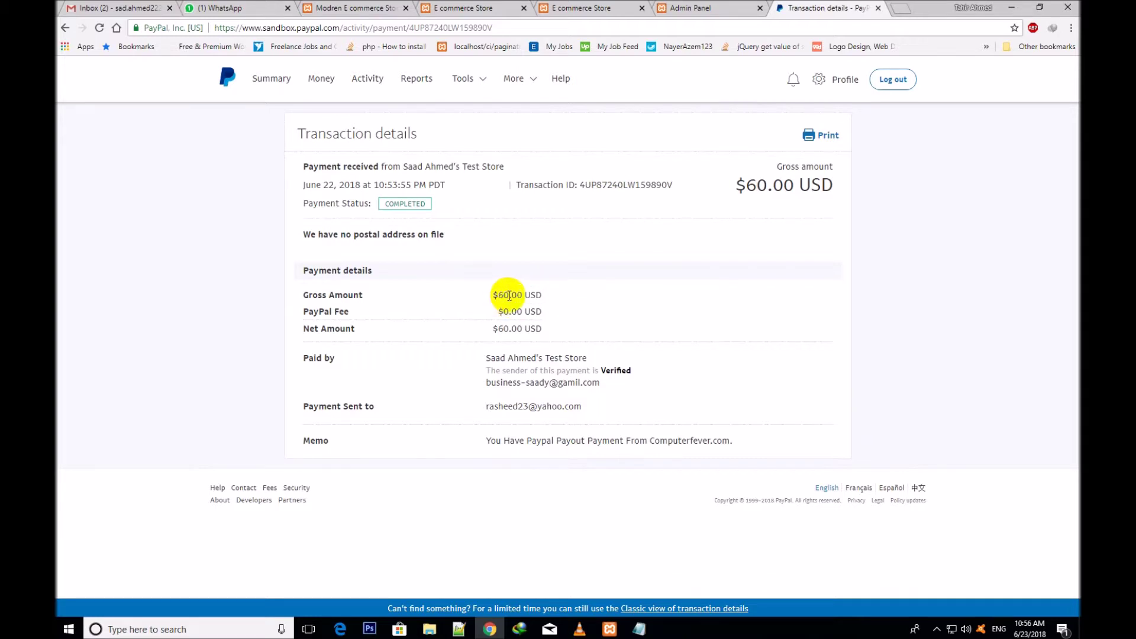
{"action": "left_click", "coordinate": [500, 294]}
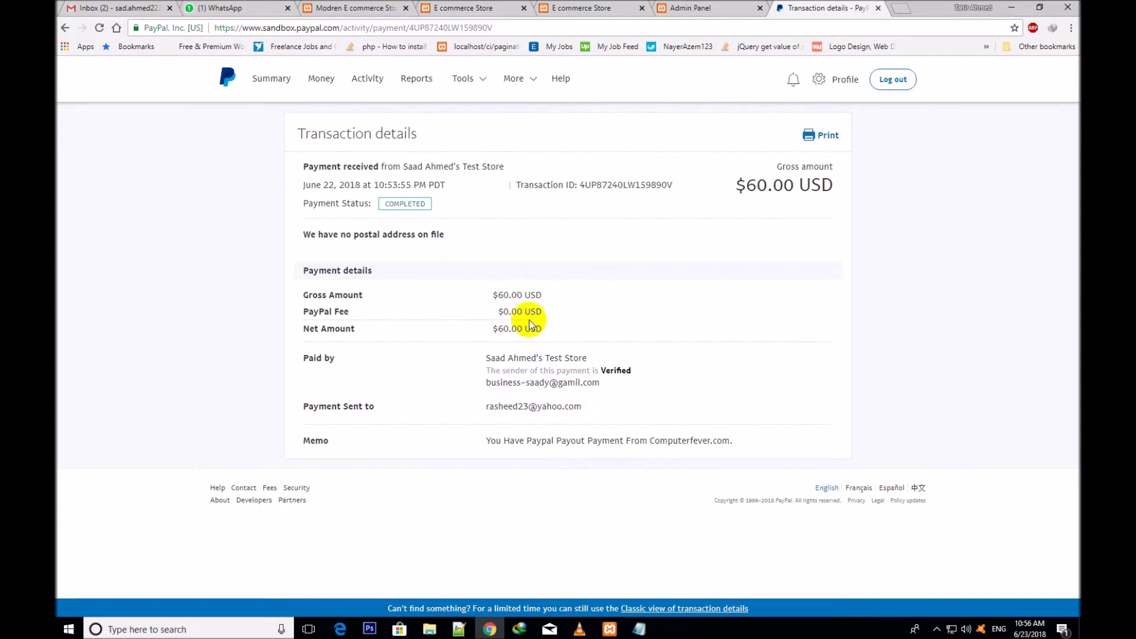
{"action": "triple_click", "coordinate": [516, 437]}
{"action": "left_click", "coordinate": [641, 438]}
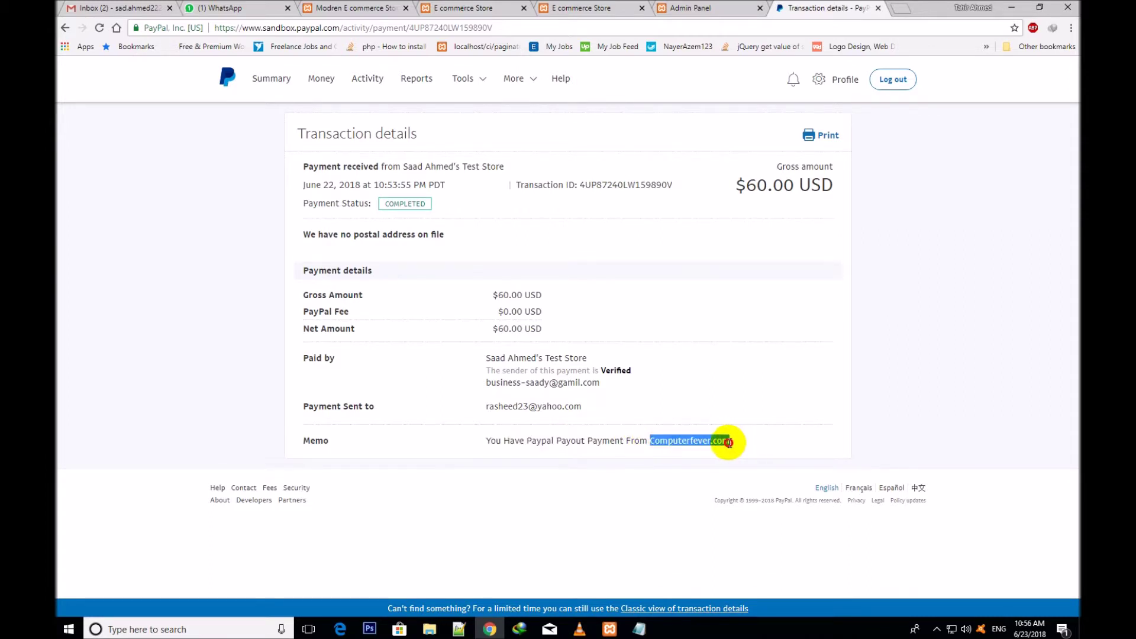
{"action": "left_click", "coordinate": [681, 363]}
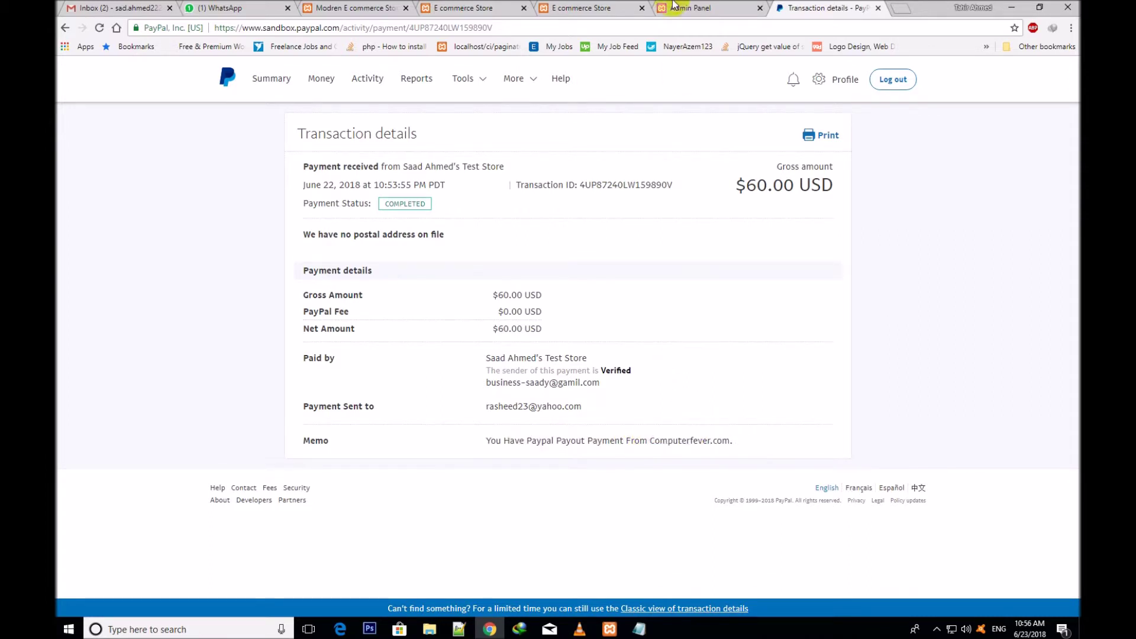
{"action": "left_click", "coordinate": [878, 8]}
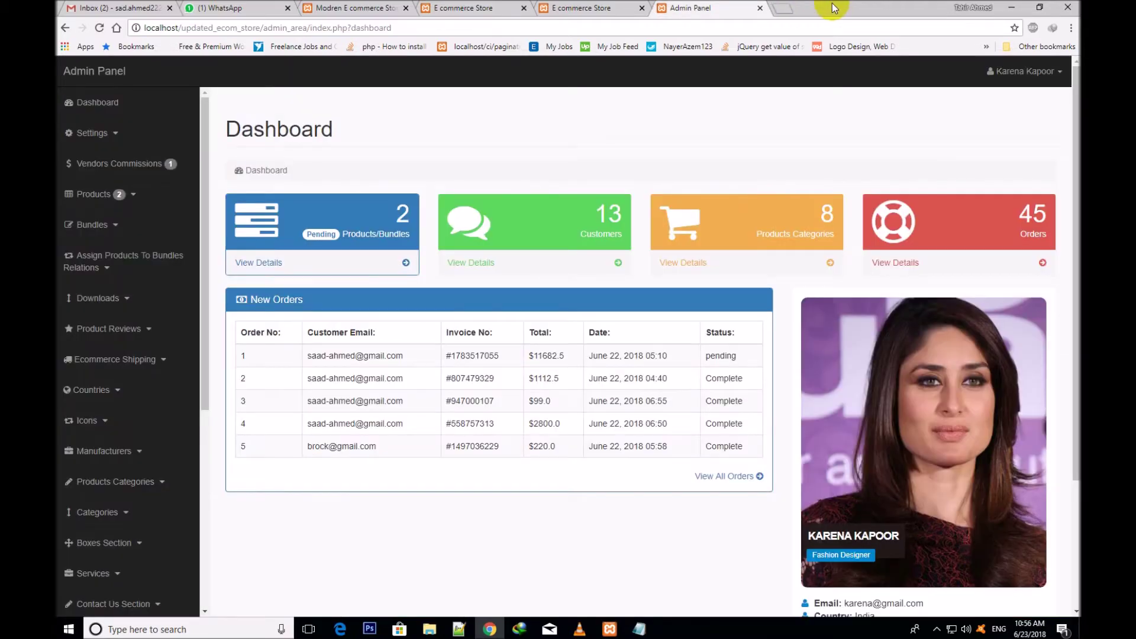
Return to the store's Payments page, then reopen and close the withdrawal form without withdrawing
{"action": "left_click", "coordinate": [506, 6]}
{"action": "left_click", "coordinate": [578, 8]}
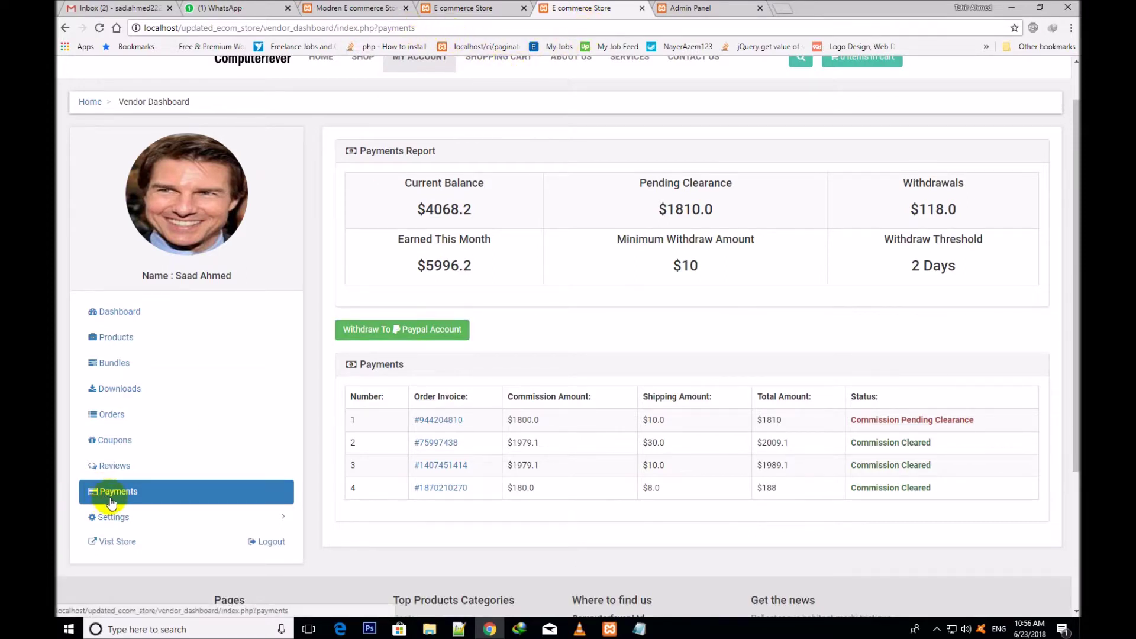
{"action": "scroll", "coordinate": [1006, 367], "scroll_direction": "down", "scroll_amount": 1}
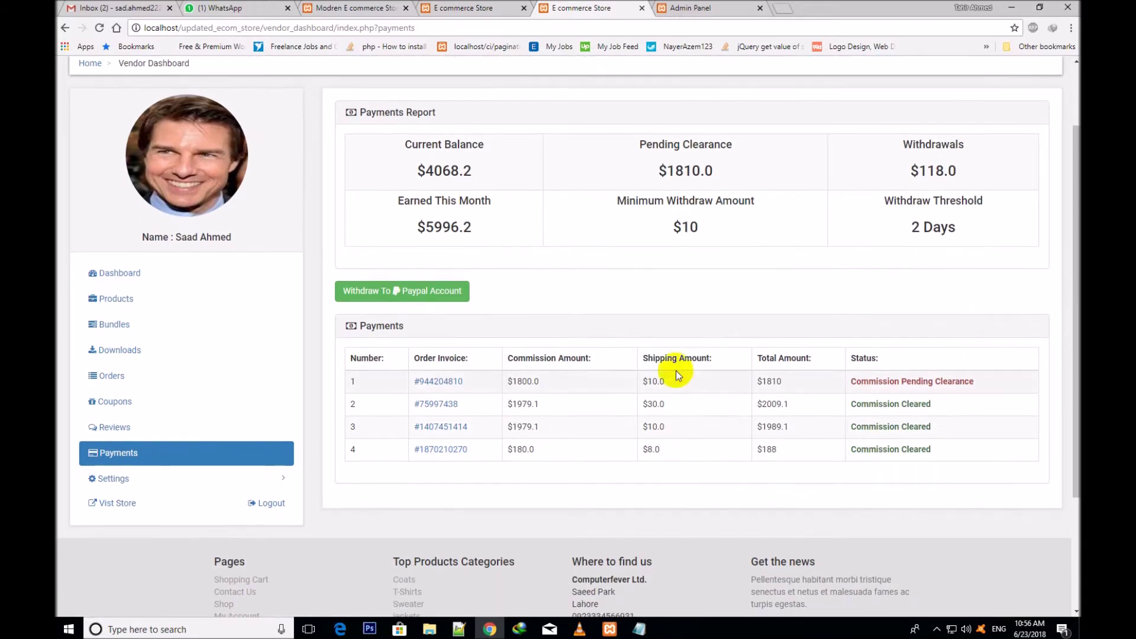
{"action": "left_click", "coordinate": [407, 292]}
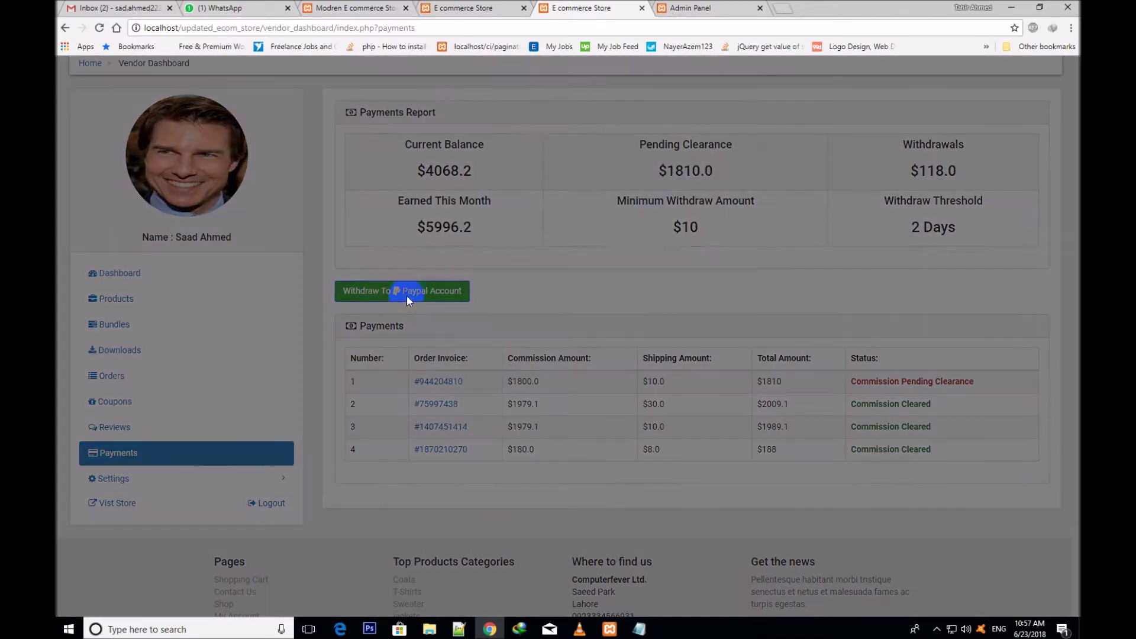
{"action": "triple_click", "coordinate": [540, 163]}
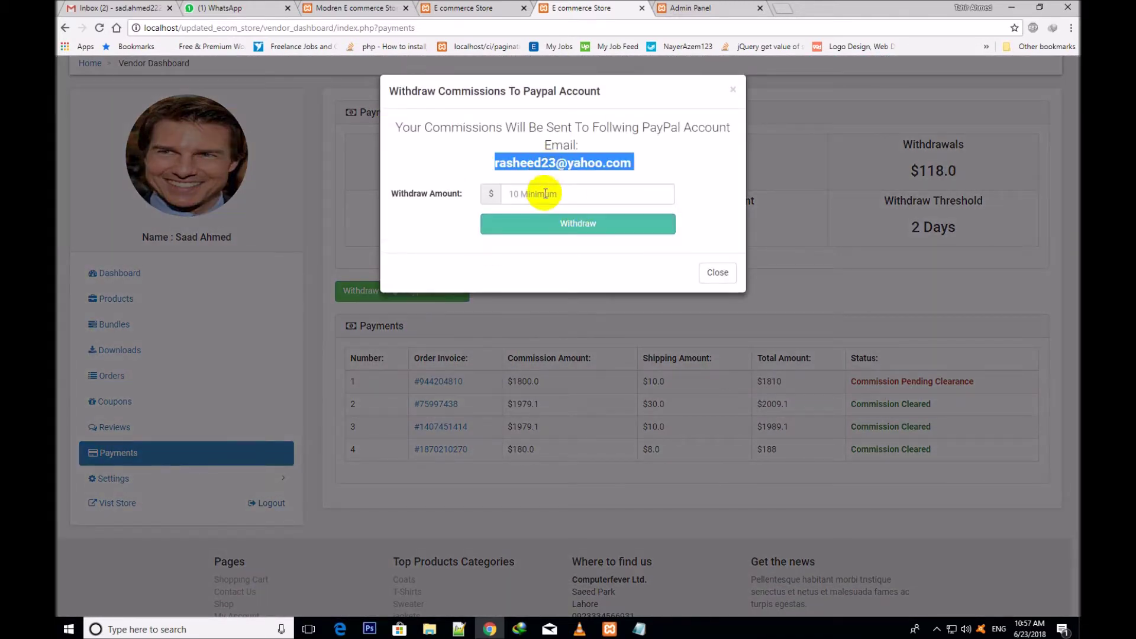
{"action": "left_click", "coordinate": [541, 194]}
{"action": "left_click", "coordinate": [651, 172]}
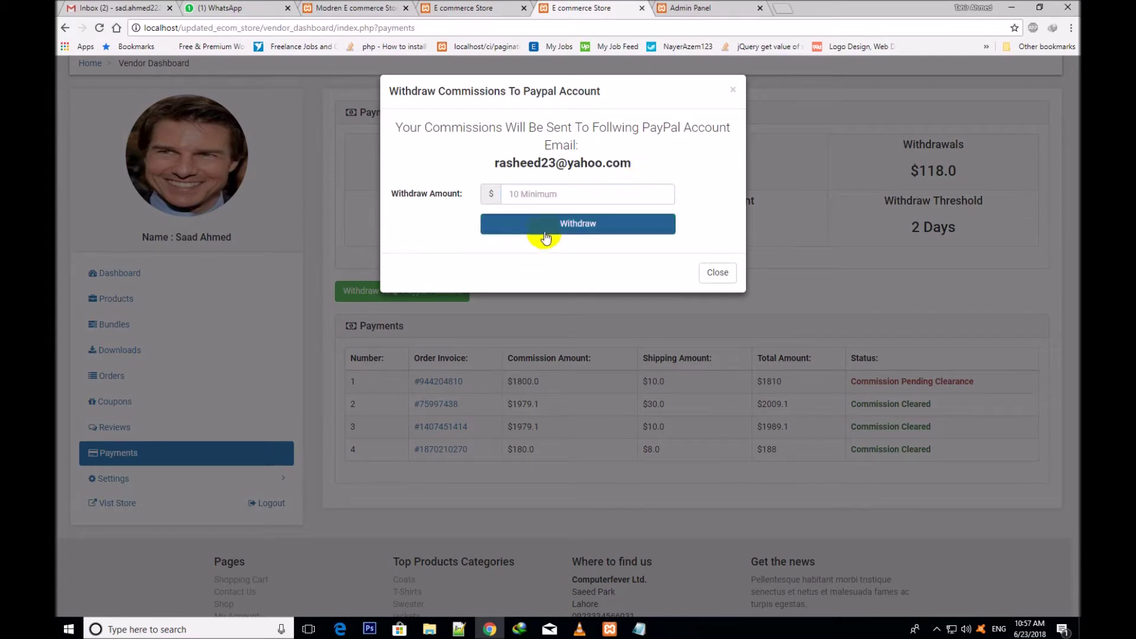
{"action": "left_click", "coordinate": [717, 273]}
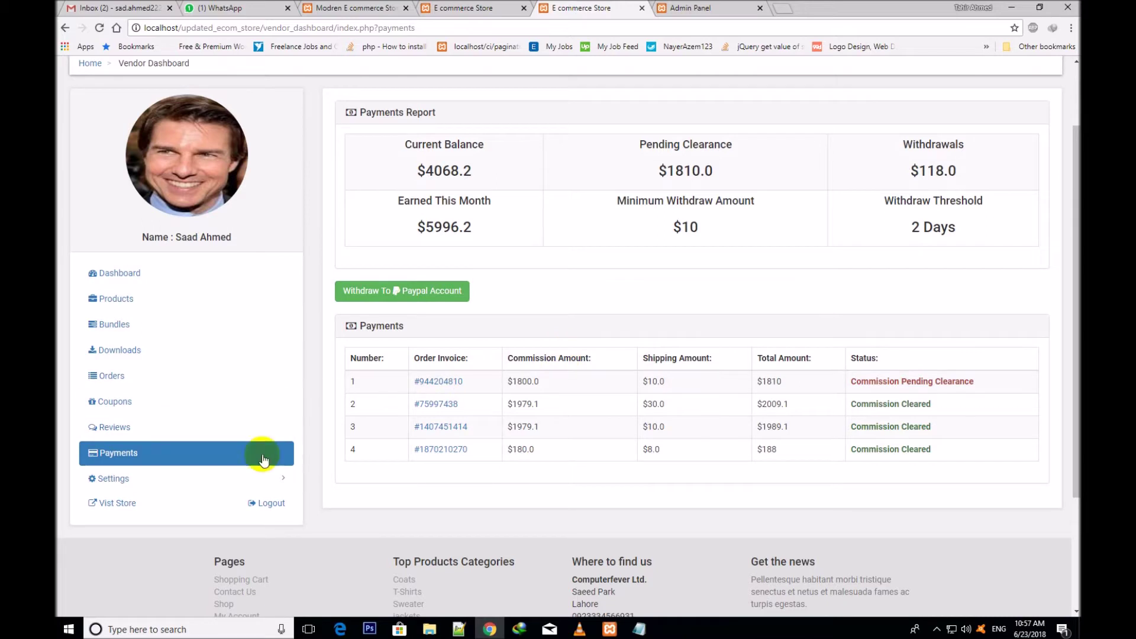
Open Settings > Store Settings from the vendor dashboard sidebar
{"action": "left_click", "coordinate": [246, 479]}
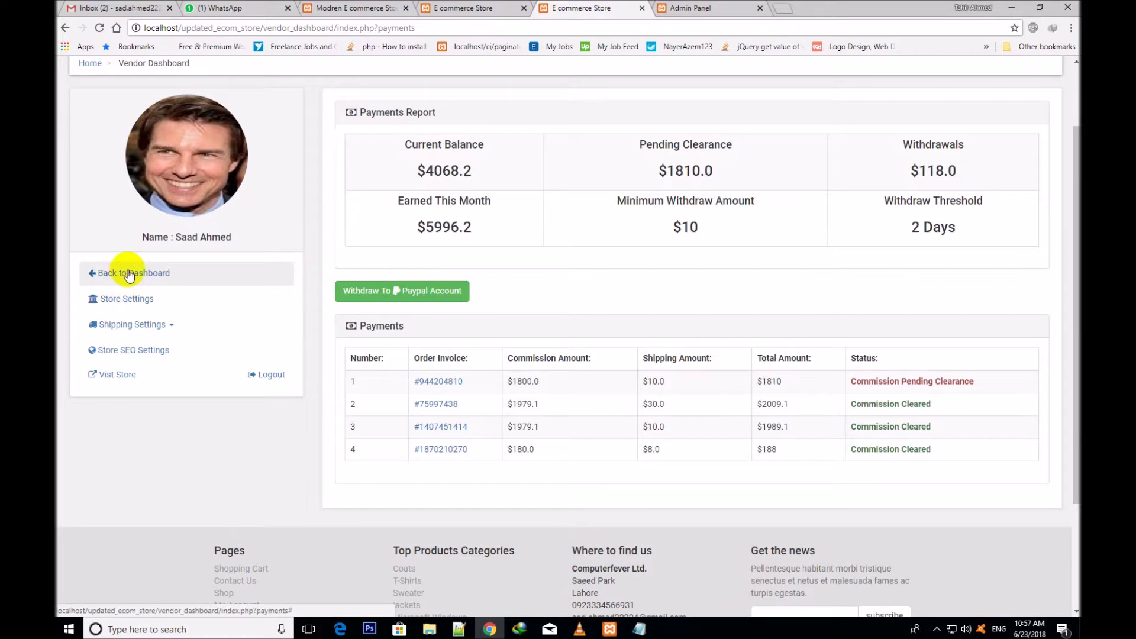
{"action": "left_click", "coordinate": [107, 275]}
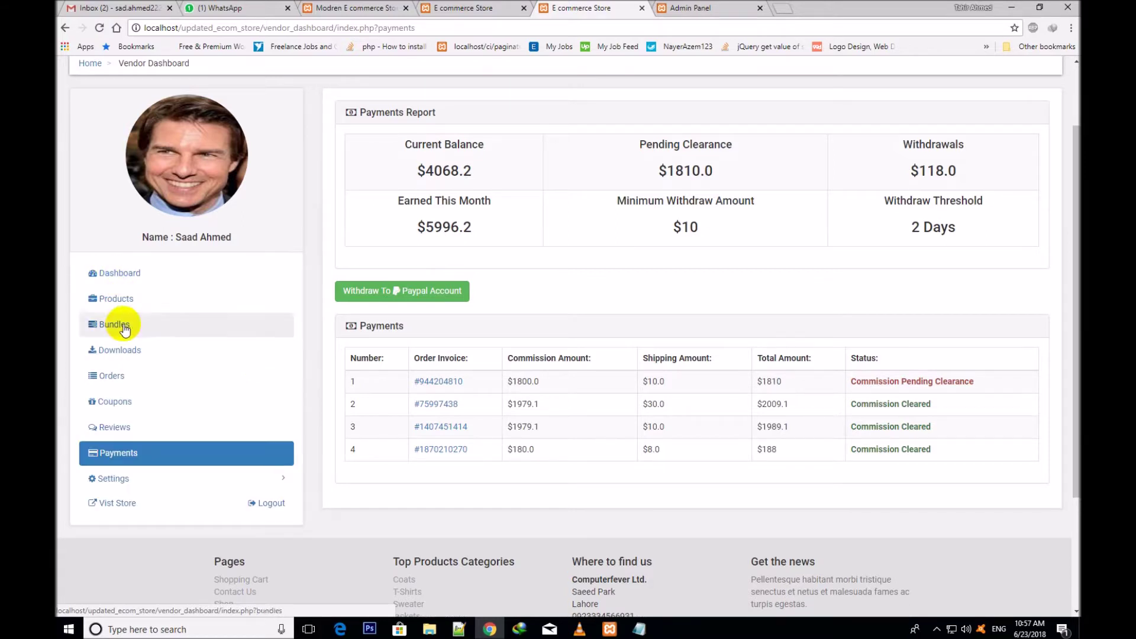
{"action": "left_click", "coordinate": [113, 482]}
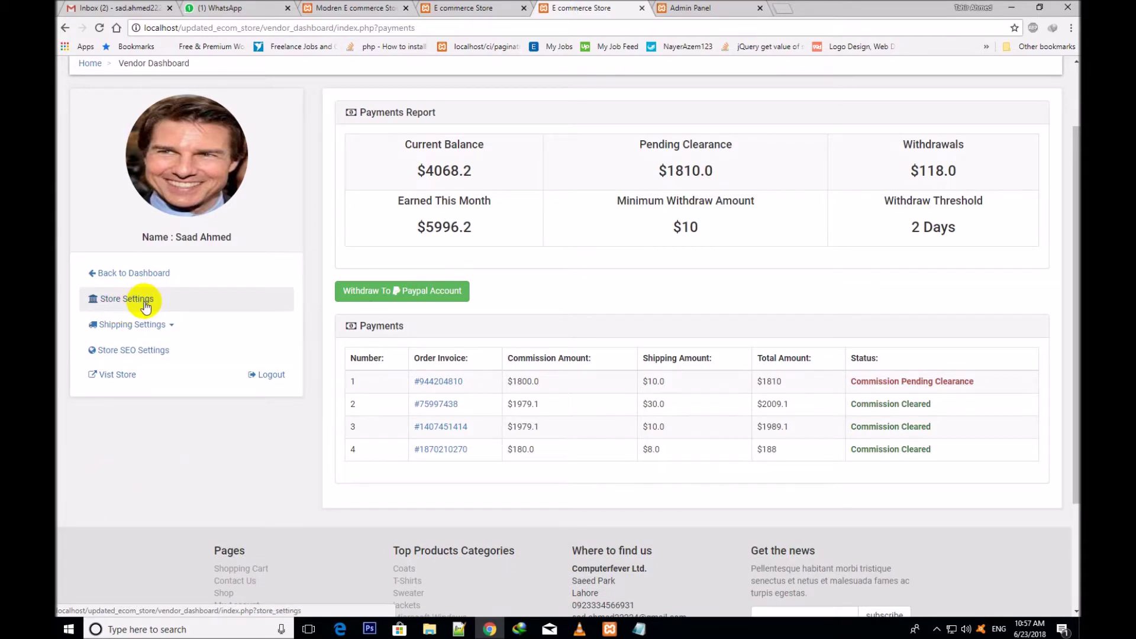
{"action": "left_click", "coordinate": [145, 303]}
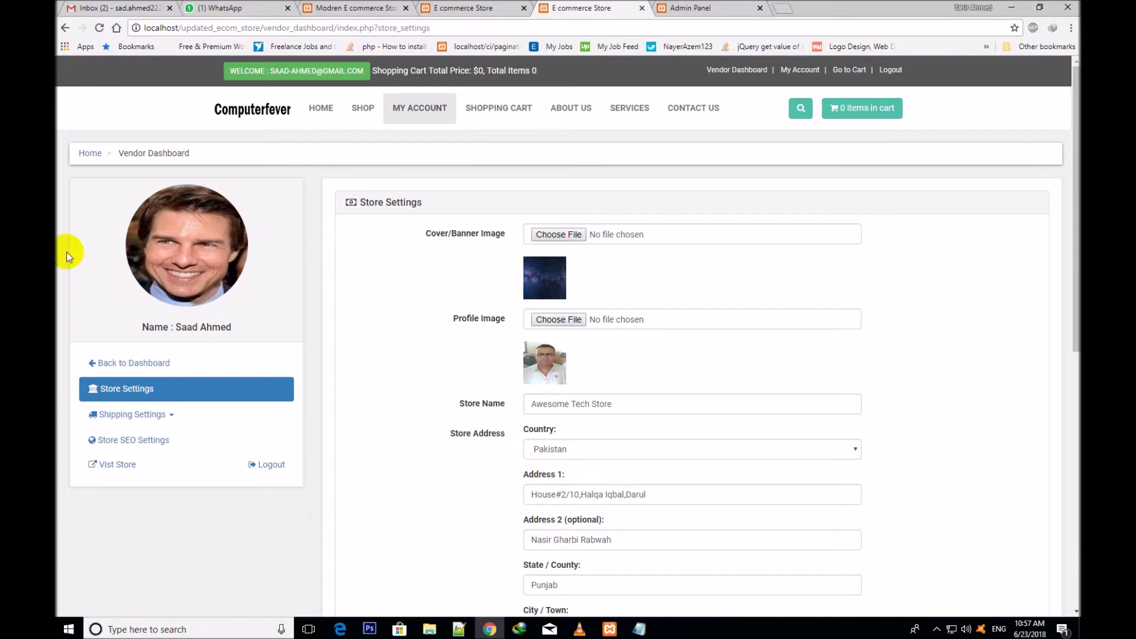
Review the Store Settings cover/banner image, profile image and store name fields
{"action": "left_click_drag", "start_coordinate": [421, 201], "coordinate": [346, 201]}
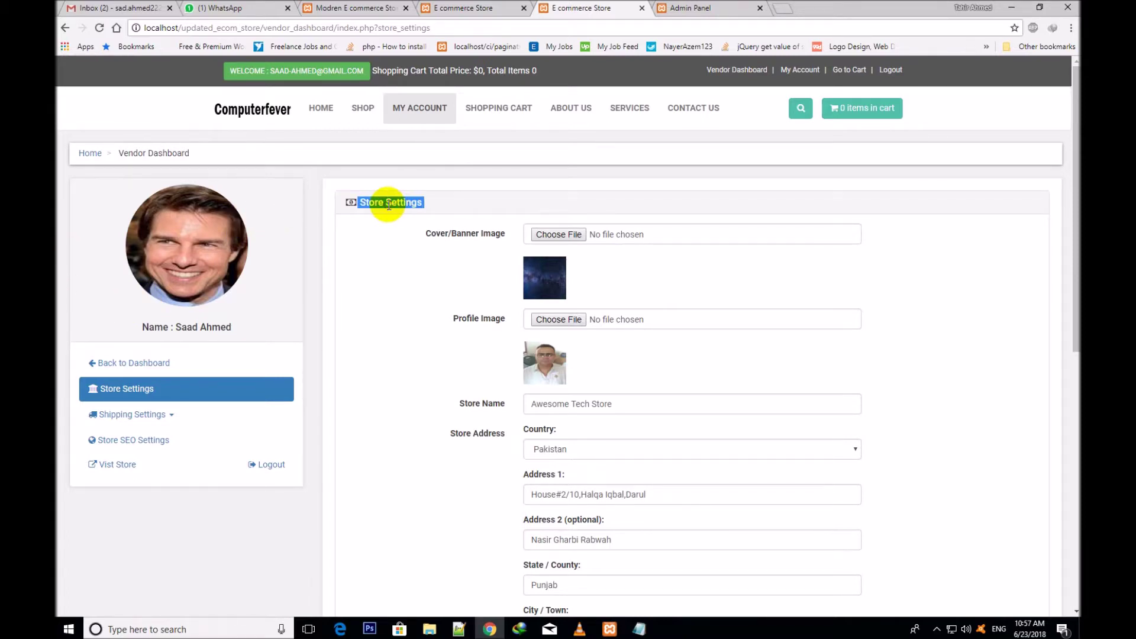
{"action": "left_click", "coordinate": [390, 225]}
{"action": "left_click_drag", "start_coordinate": [430, 233], "coordinate": [510, 234]}
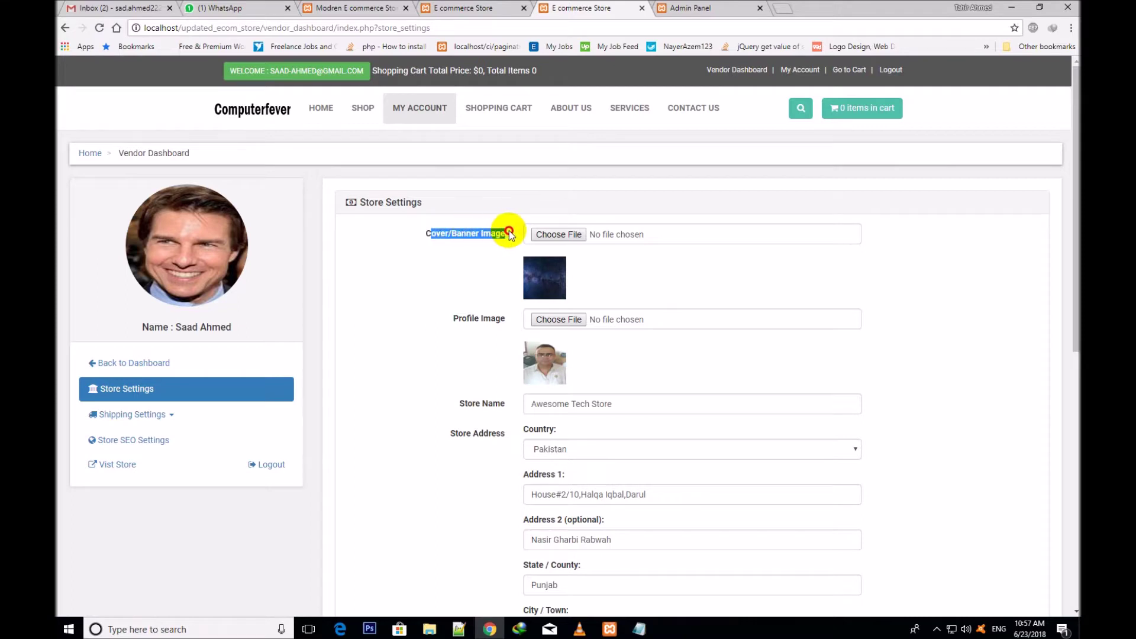
{"action": "triple_click", "coordinate": [481, 321]}
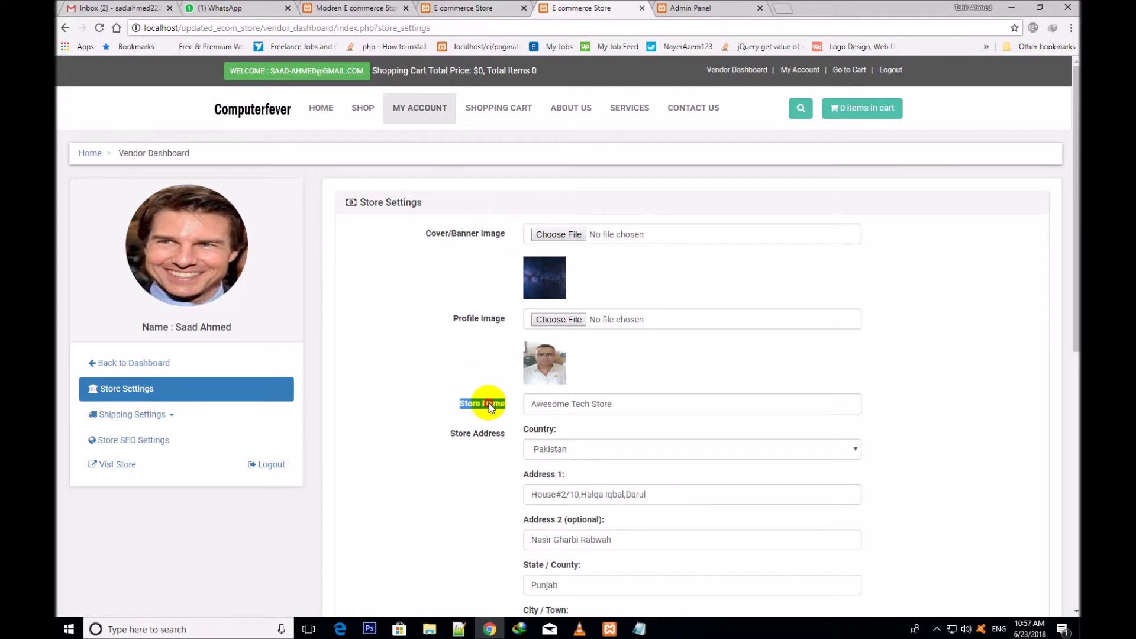
{"action": "left_click", "coordinate": [589, 402]}
{"action": "triple_click", "coordinate": [467, 433]}
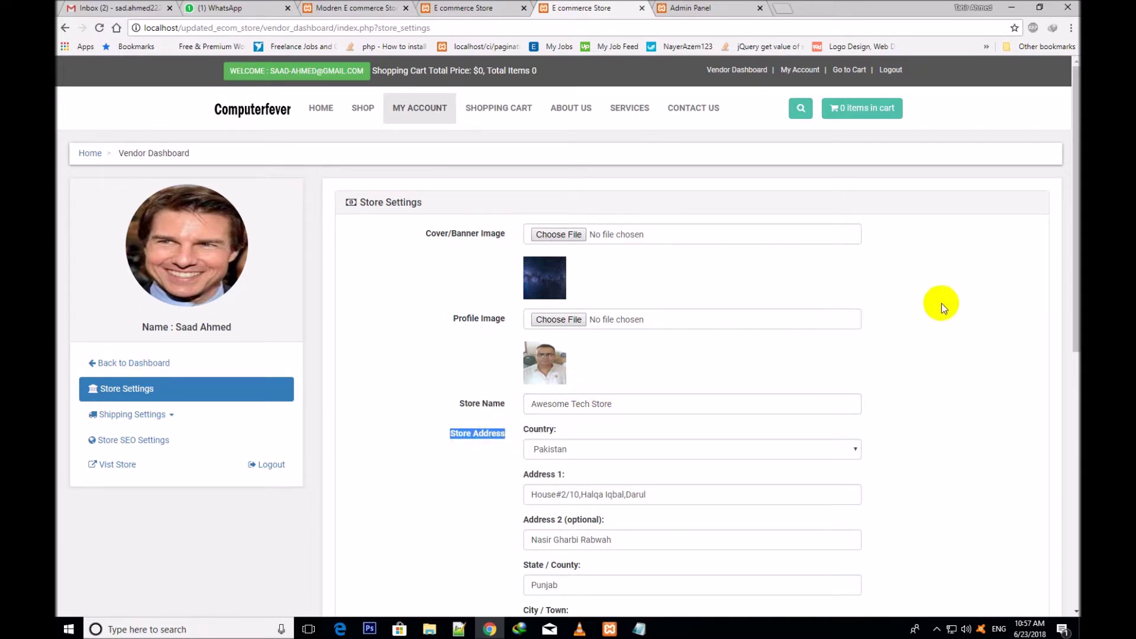
Review the store address, keeping Pakistan as the country, plus Address 1 and Address 2
{"action": "left_click_drag", "start_coordinate": [1076, 226], "coordinate": [1077, 324]}
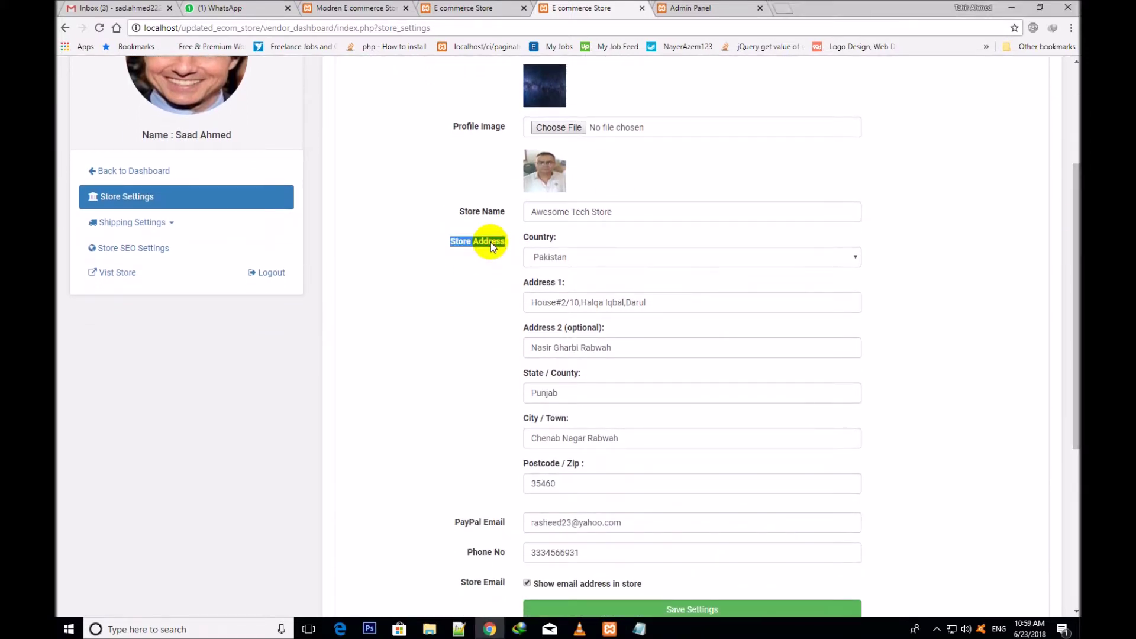
{"action": "left_click", "coordinate": [530, 243]}
{"action": "double_click", "coordinate": [530, 243]}
{"action": "left_click", "coordinate": [574, 257]}
{"action": "left_click", "coordinate": [564, 254]}
{"action": "double_click", "coordinate": [539, 286]}
{"action": "left_click", "coordinate": [541, 300]}
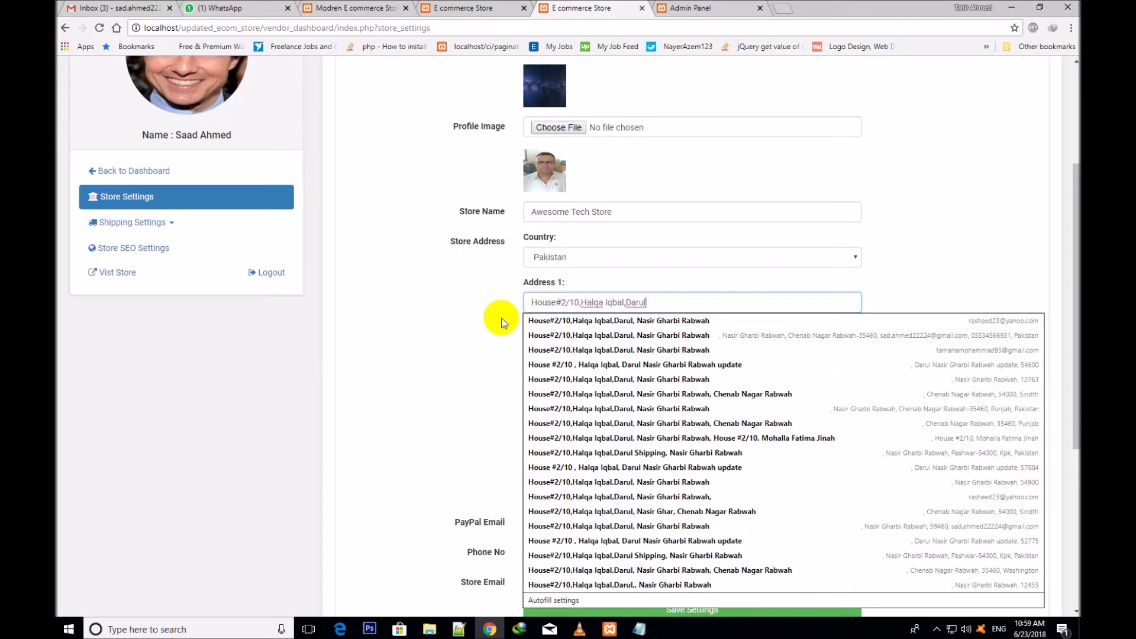
{"action": "triple_click", "coordinate": [565, 328]}
{"action": "left_click", "coordinate": [550, 347]}
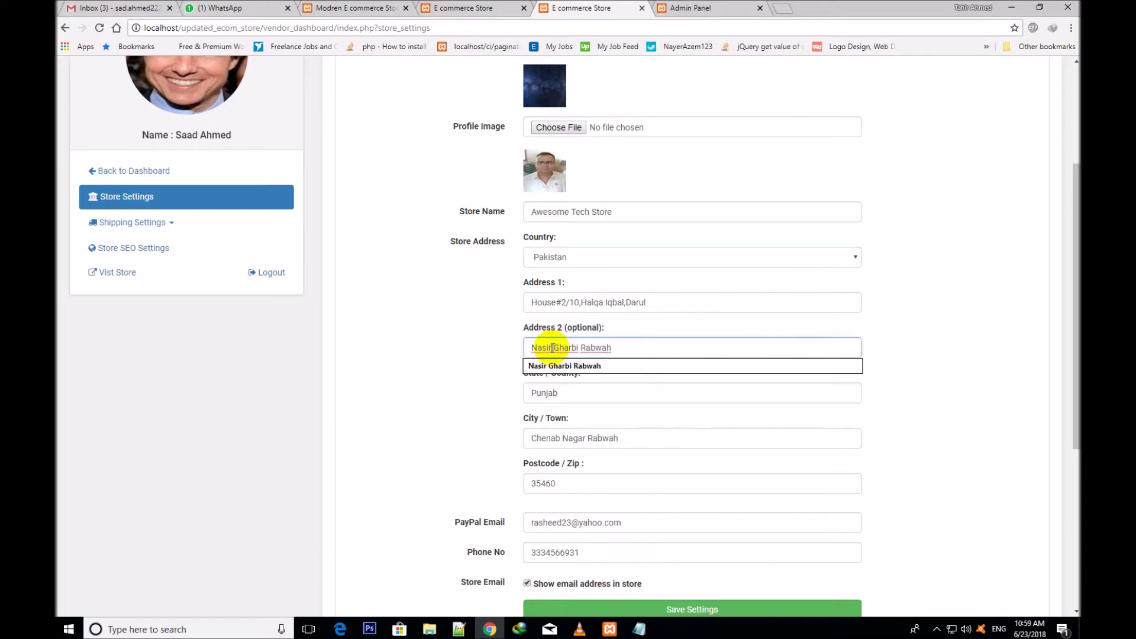
{"action": "left_click", "coordinate": [497, 388]}
Review the State / County and City / Town fields
{"action": "triple_click", "coordinate": [574, 378]}
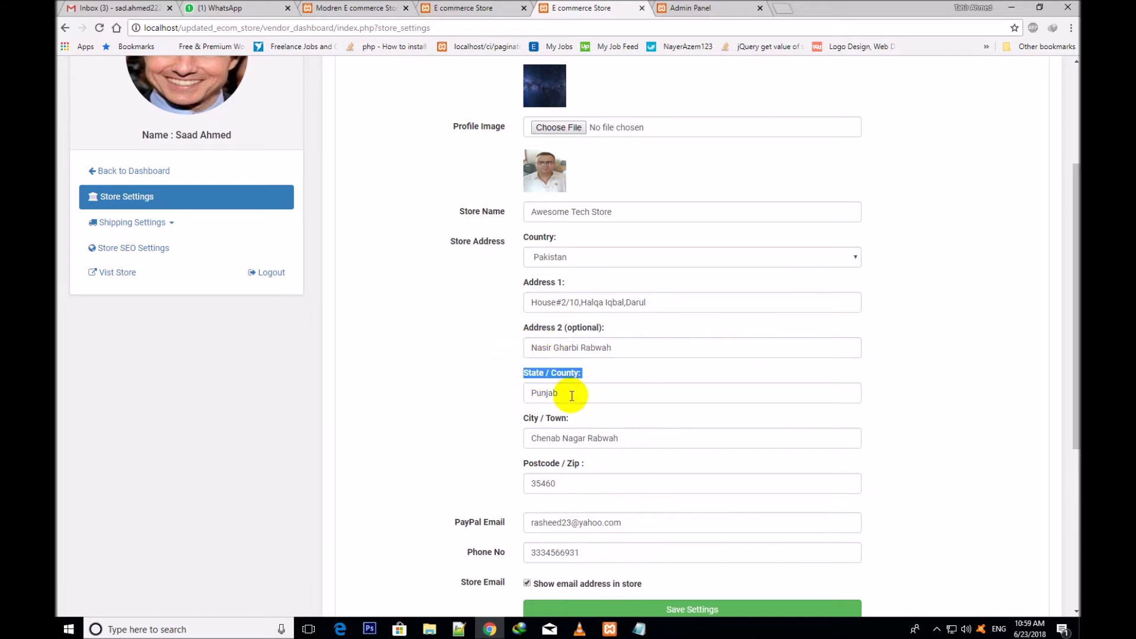
{"action": "left_click", "coordinate": [572, 394]}
{"action": "left_click", "coordinate": [509, 394]}
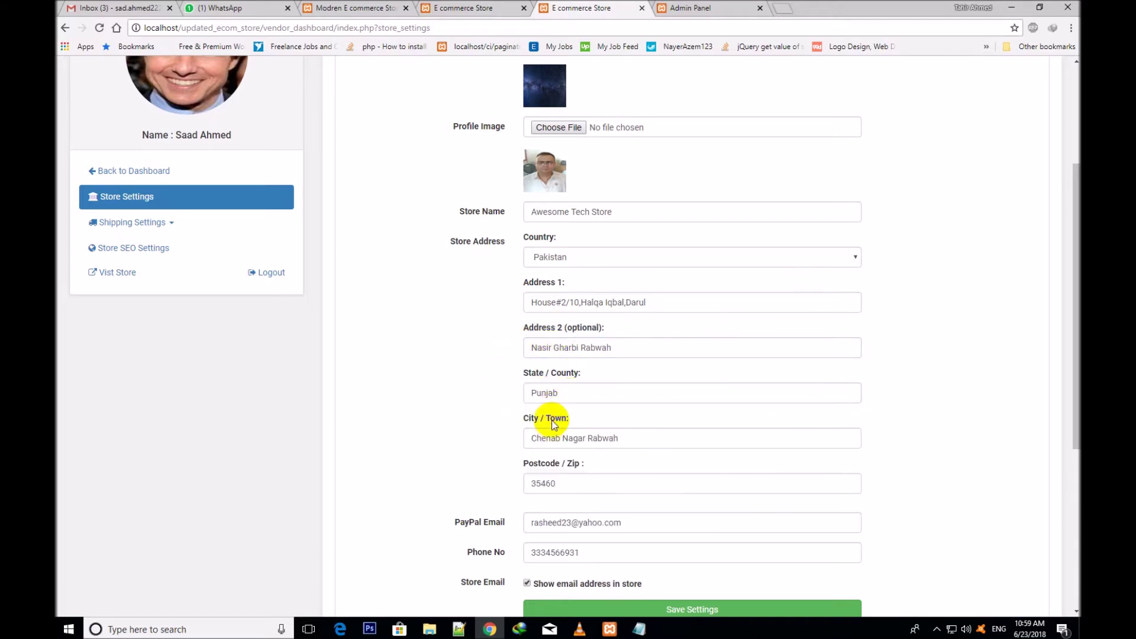
{"action": "left_click", "coordinate": [575, 437]}
{"action": "key", "text": "shift+Home"}
{"action": "scroll", "coordinate": [716, 426], "scroll_direction": "up", "scroll_amount": 3}
{"action": "left_click_drag", "start_coordinate": [1065, 174], "coordinate": [1065, 336]}
Fill the postcode from its suggestion and review the PayPal Email that receives payouts
{"action": "triple_click", "coordinate": [570, 341]}
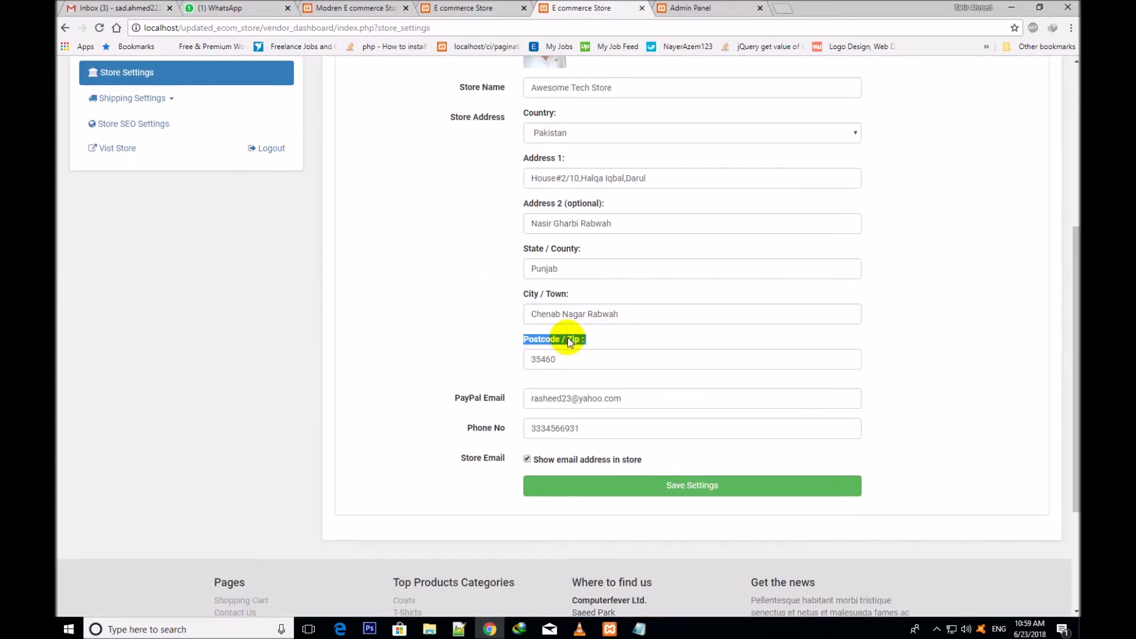
{"action": "left_click", "coordinate": [566, 358]}
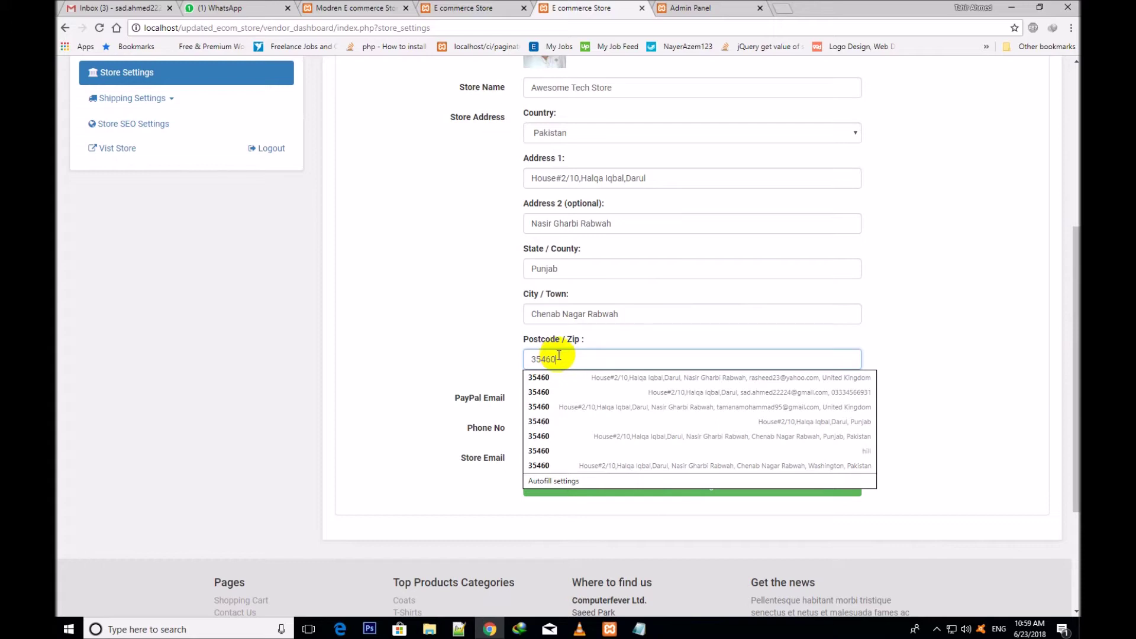
{"action": "key", "text": "Down"}
{"action": "key", "text": "Return"}
{"action": "left_click", "coordinate": [491, 400]}
{"action": "triple_click", "coordinate": [490, 400]}
{"action": "left_click", "coordinate": [573, 398]}
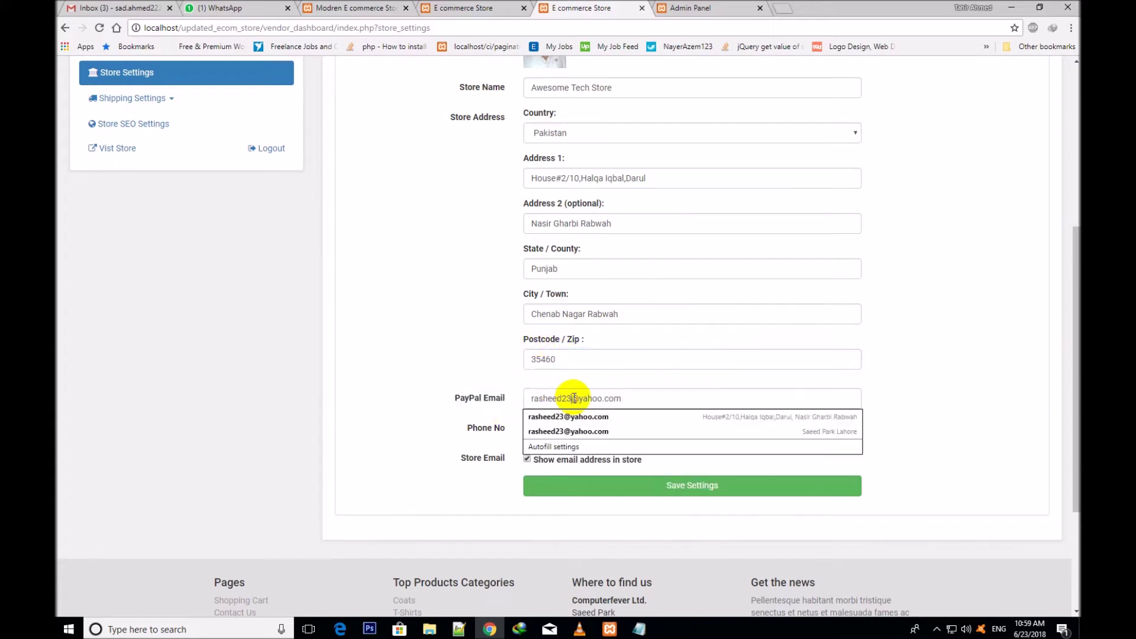
{"action": "left_click_drag", "start_coordinate": [621, 397], "coordinate": [525, 398]}
{"action": "left_click", "coordinate": [587, 384]}
{"action": "scroll", "coordinate": [690, 381], "scroll_direction": "up", "scroll_amount": 2}
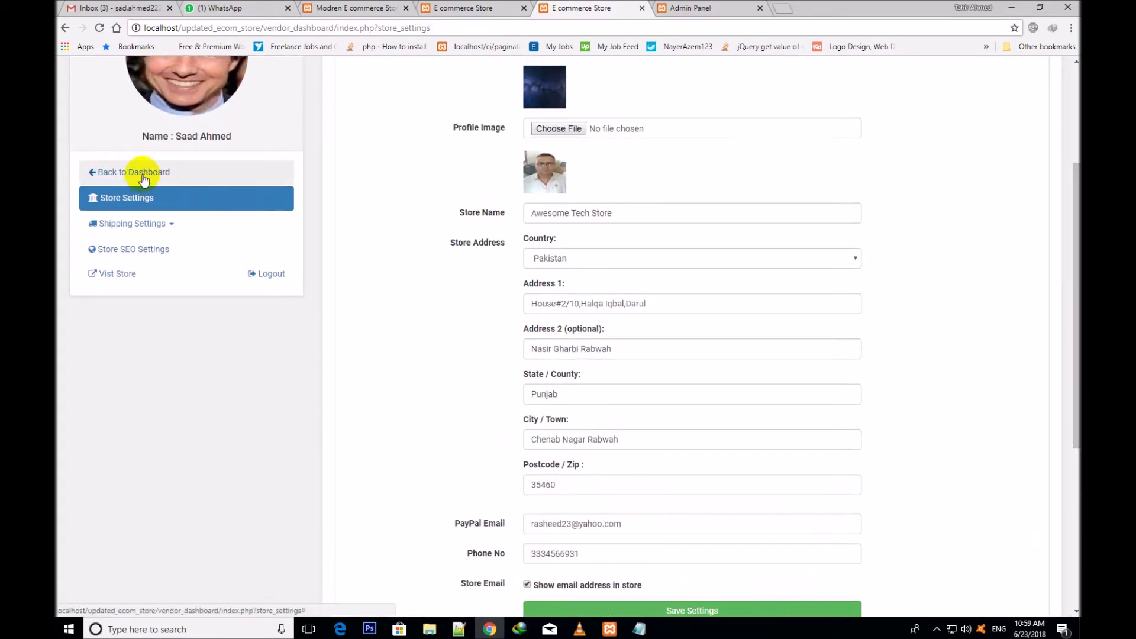
{"action": "mouse_move", "coordinate": [1071, 305]}
{"action": "left_mouse_down"}
{"action": "mouse_move", "coordinate": [1070, 343]}
{"action": "mouse_move", "coordinate": [1068, 297]}
{"action": "left_mouse_up"}
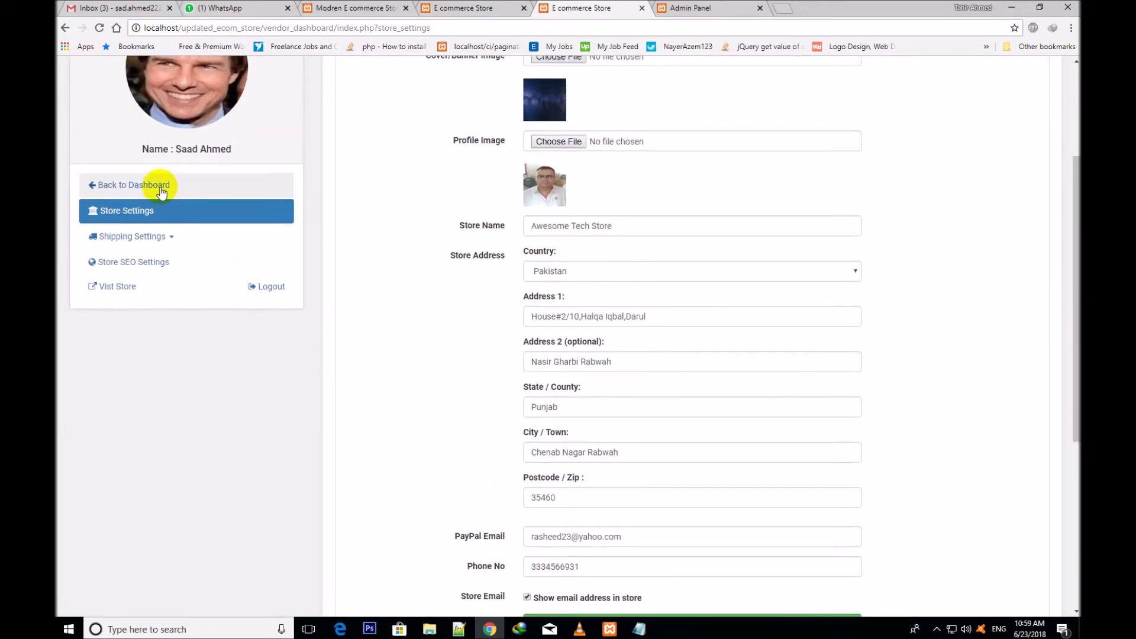
{"action": "left_click", "coordinate": [130, 189]}
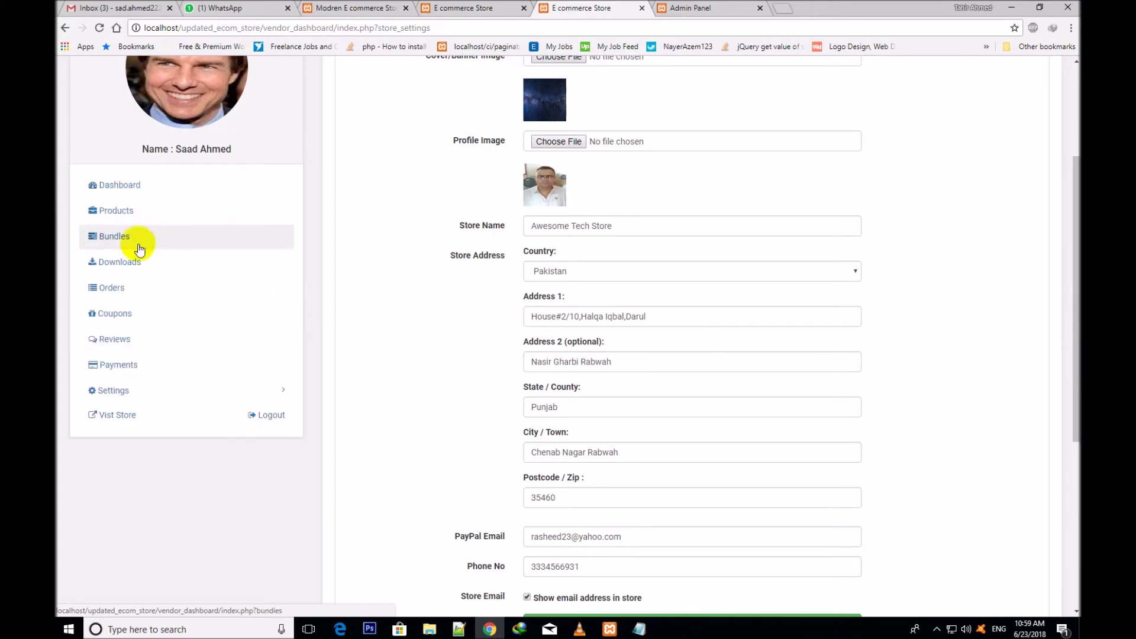
Open Payments in a new tab and bring up the withdraw-to-PayPal dialog's payout e-mail
{"action": "right_click", "coordinate": [124, 375]}
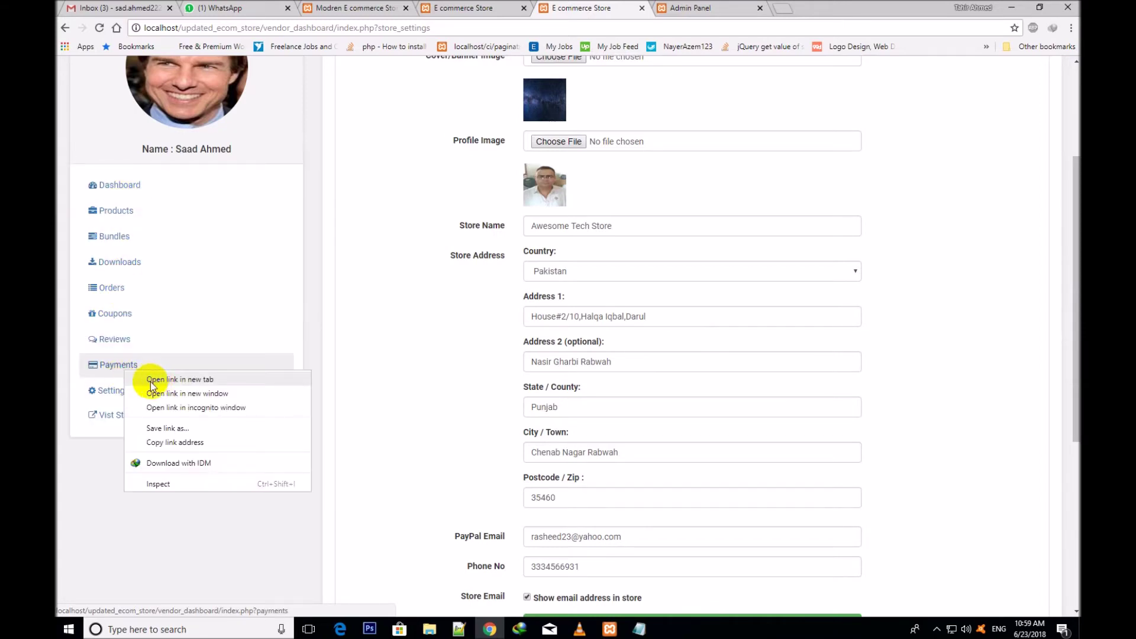
{"action": "left_click", "coordinate": [160, 380]}
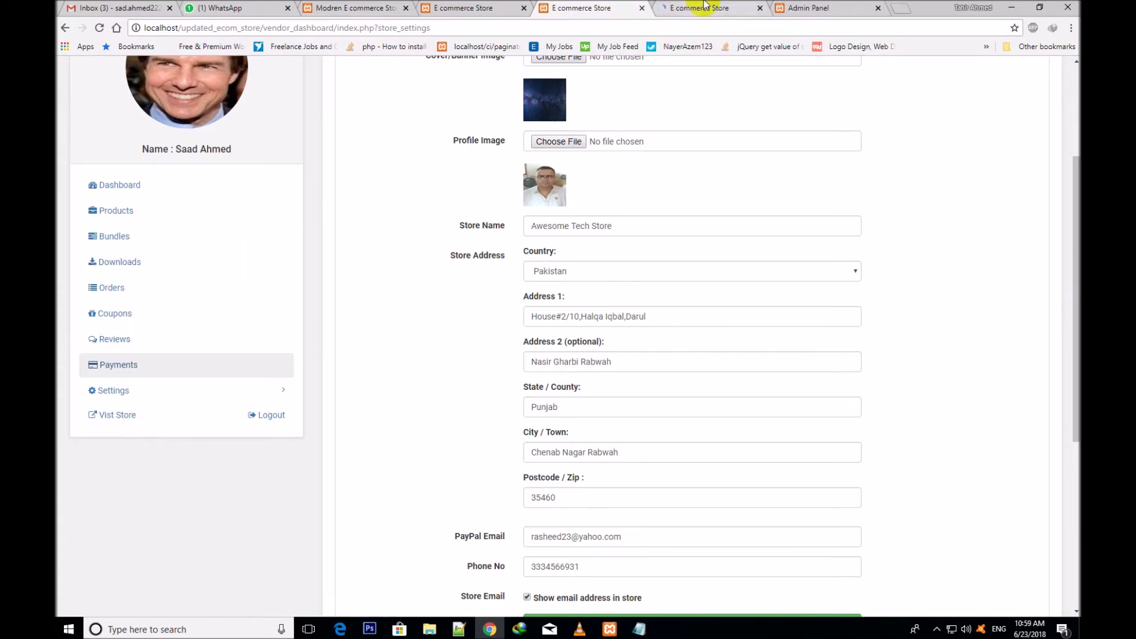
{"action": "left_click", "coordinate": [706, 12]}
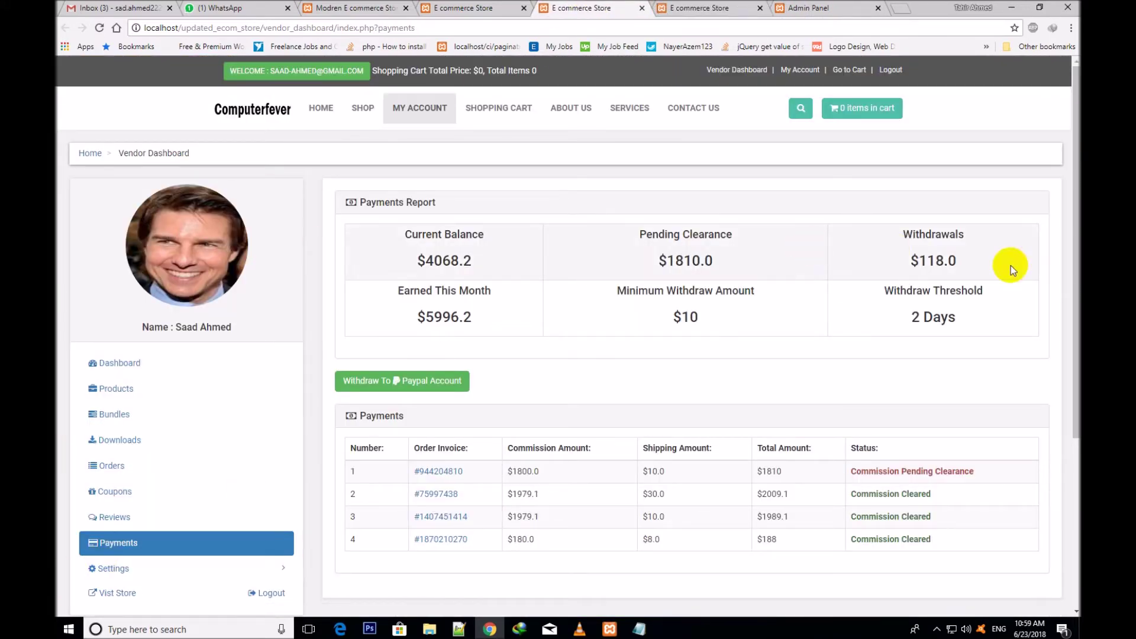
{"action": "scroll", "coordinate": [1072, 274], "scroll_direction": "down", "scroll_amount": 1}
{"action": "scroll", "coordinate": [1072, 274], "scroll_direction": "down", "scroll_amount": 2}
{"action": "left_click", "coordinate": [413, 296]}
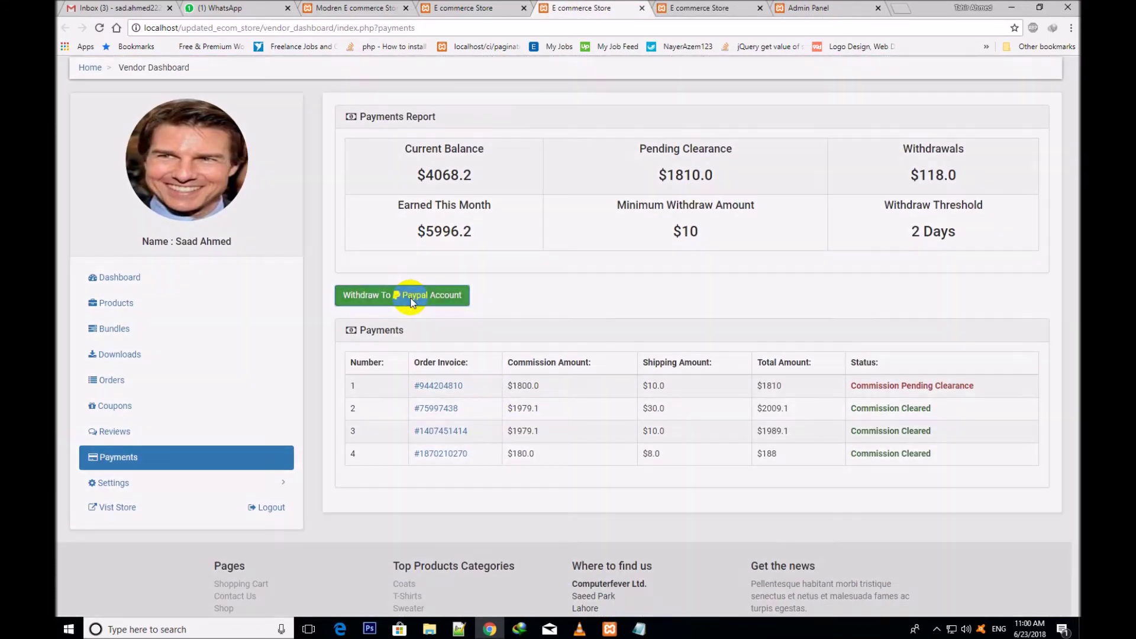
{"action": "triple_click", "coordinate": [568, 161]}
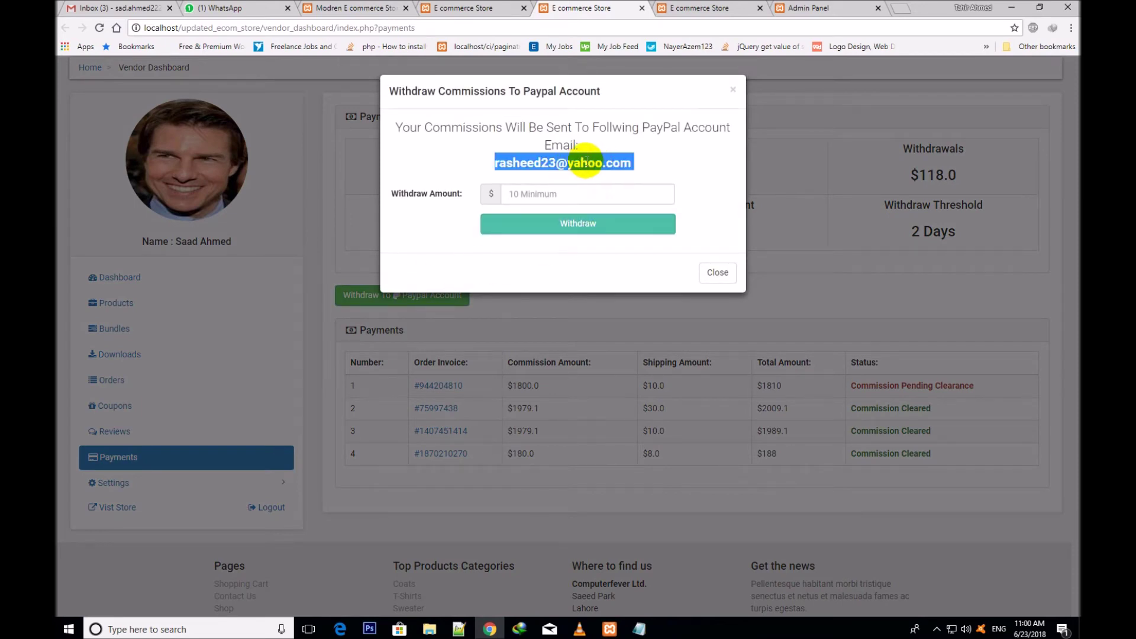
Compare the dialog's payout e-mail with the PayPal Email in Store Settings
{"action": "left_click", "coordinate": [726, 7]}
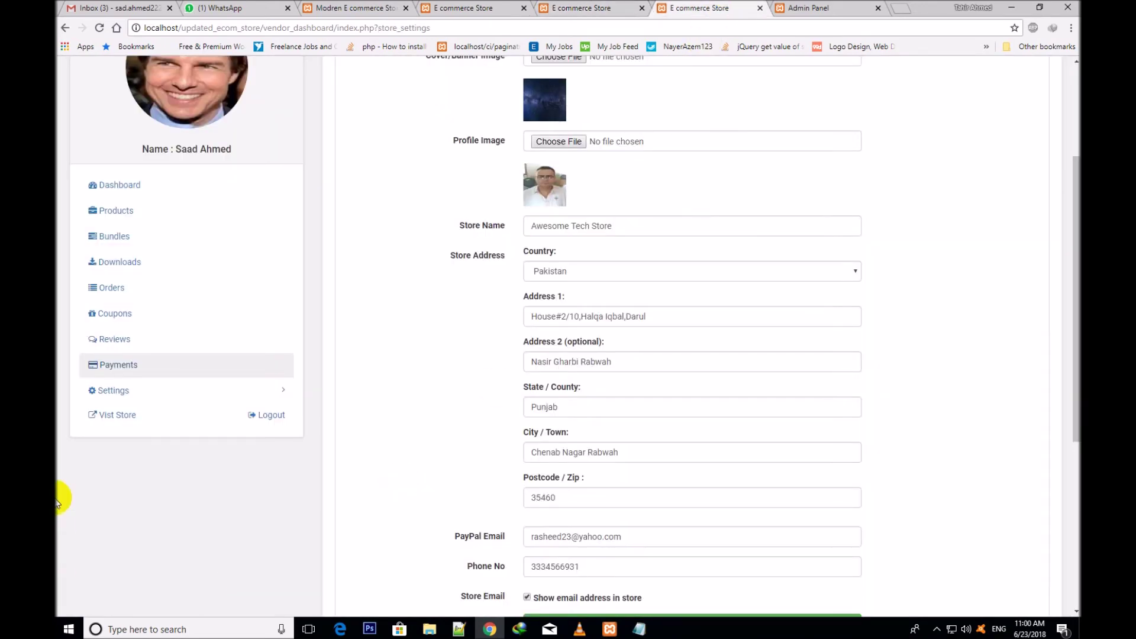
{"action": "scroll", "coordinate": [1068, 266], "scroll_direction": "down", "scroll_amount": 3}
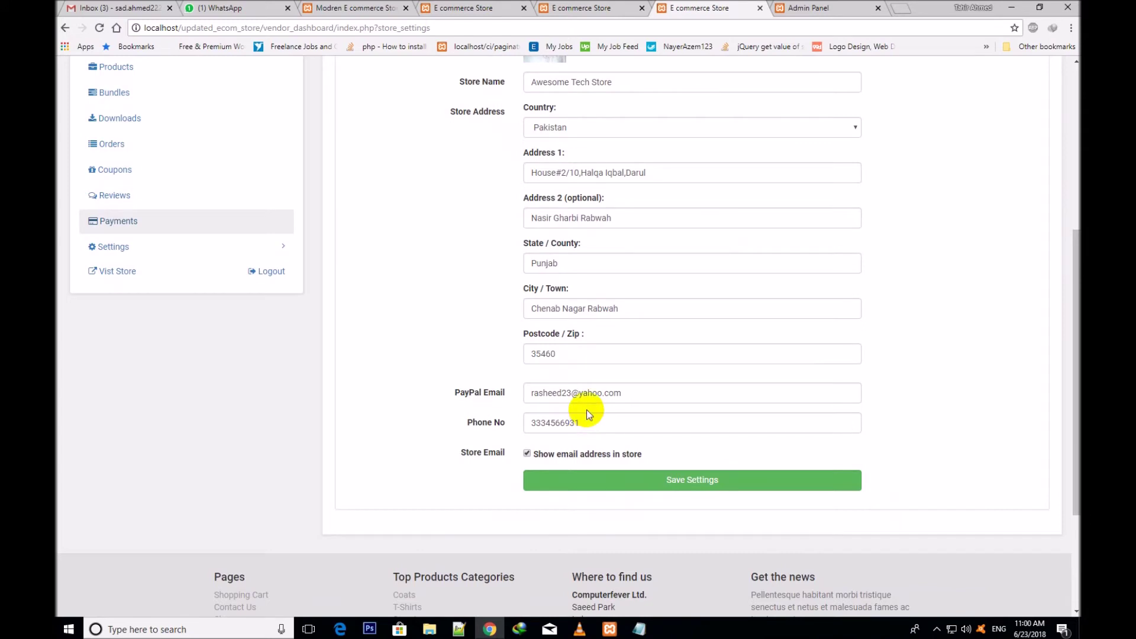
{"action": "triple_click", "coordinate": [573, 392]}
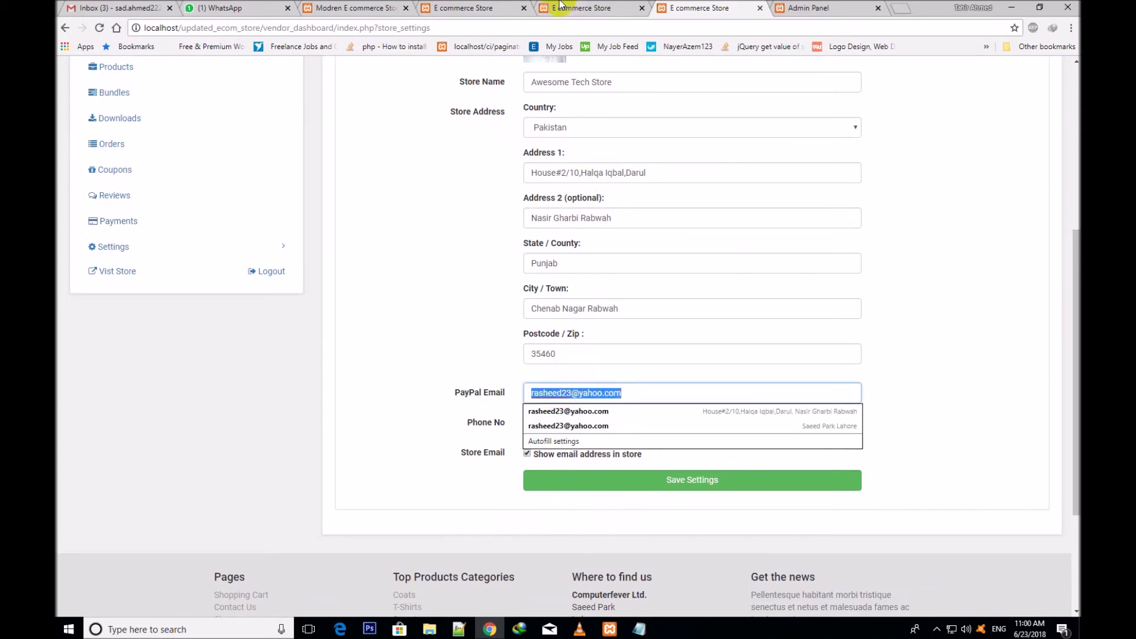
{"action": "left_click", "coordinate": [562, 7]}
{"action": "left_click", "coordinate": [559, 160]}
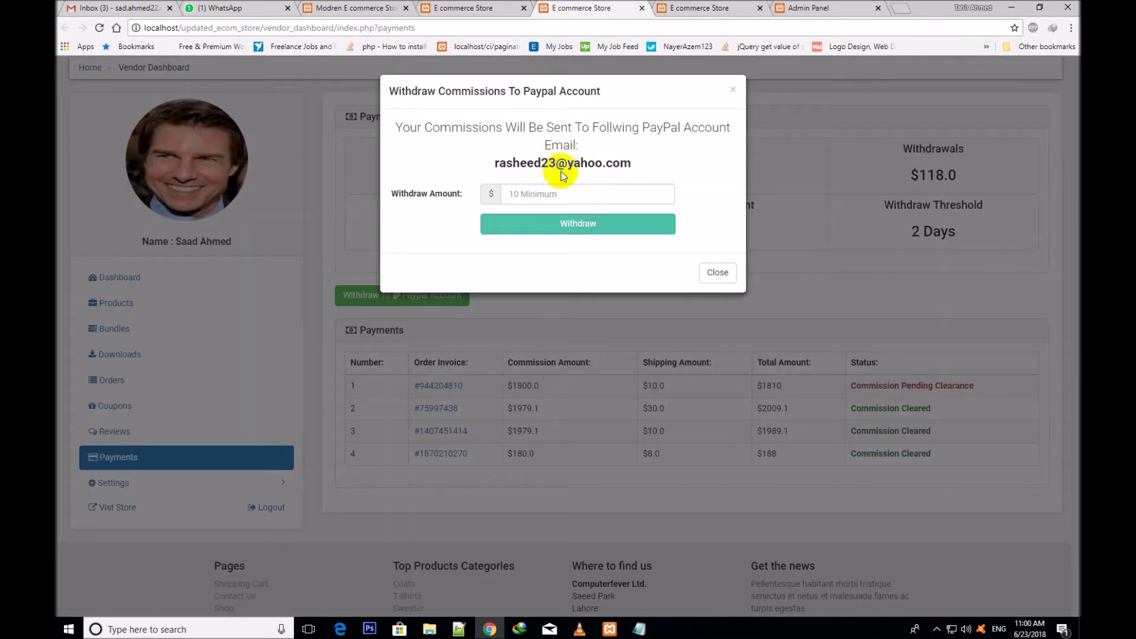
{"action": "triple_click", "coordinate": [561, 161]}
{"action": "left_click", "coordinate": [704, 7]}
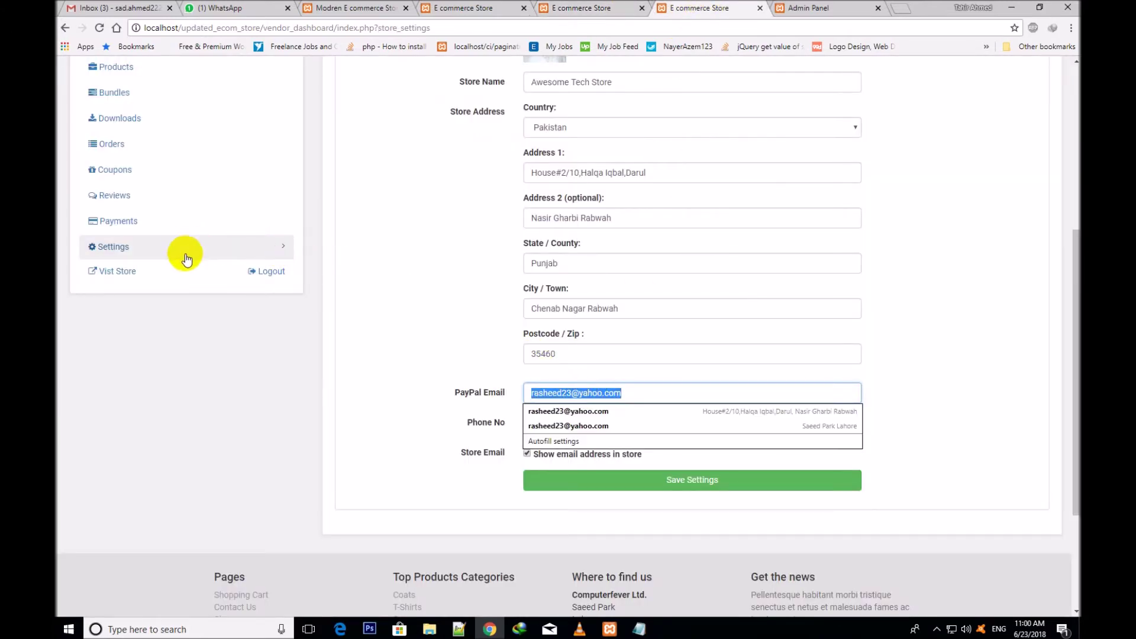
{"action": "left_click", "coordinate": [135, 255]}
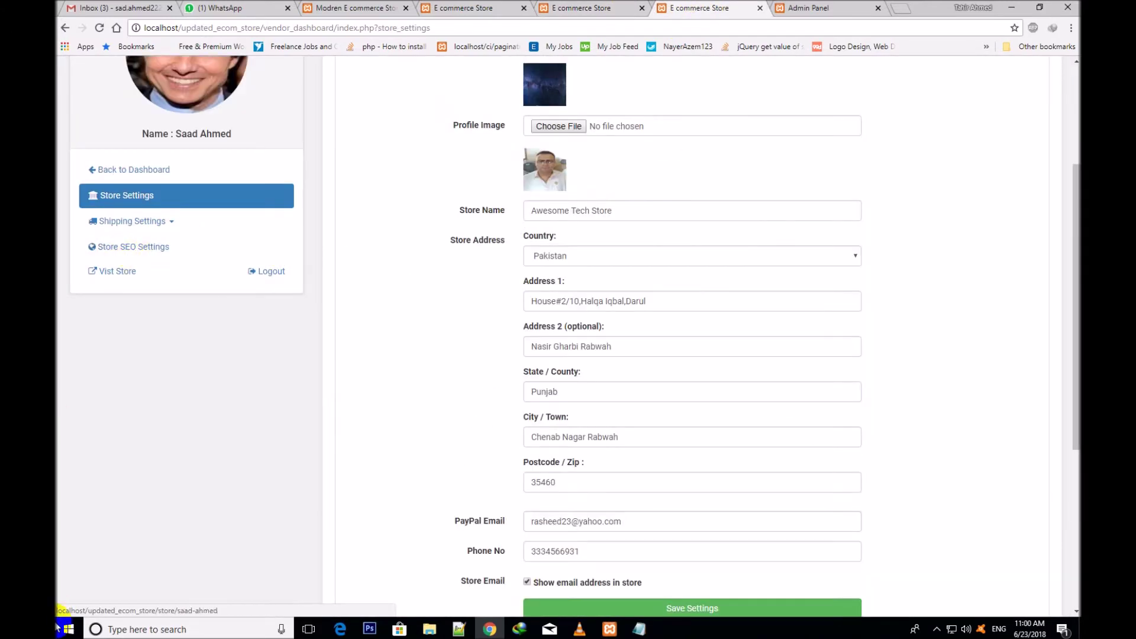
{"action": "scroll", "coordinate": [1077, 179], "scroll_direction": "up", "scroll_amount": 3}
{"action": "left_click_drag", "start_coordinate": [1077, 179], "coordinate": [1075, 307]}
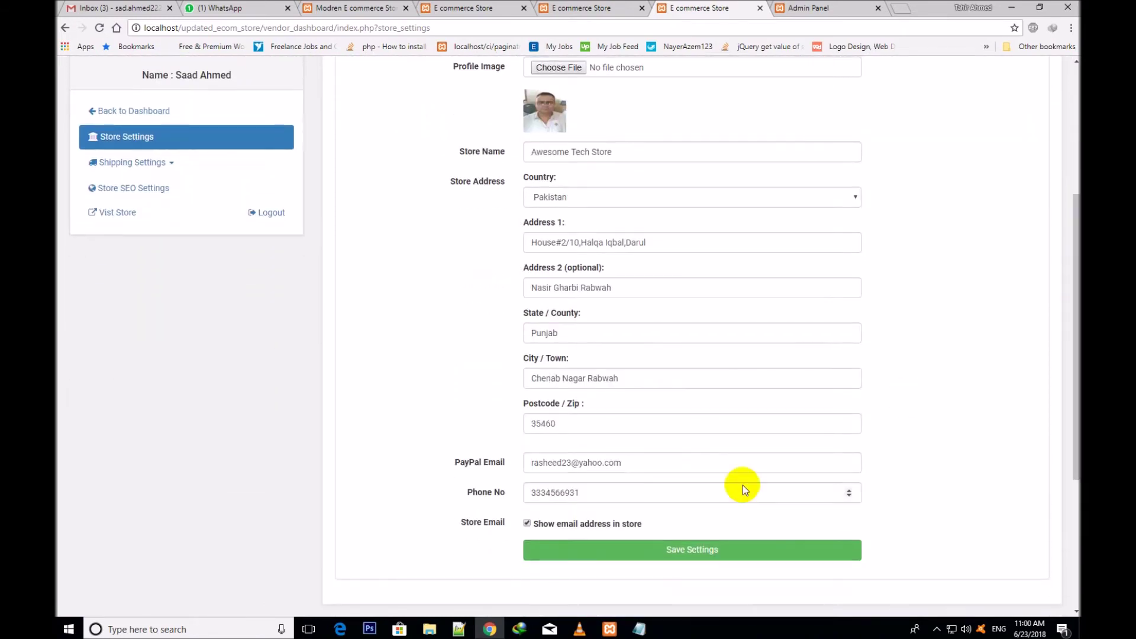
{"action": "triple_click", "coordinate": [489, 499]}
{"action": "left_click", "coordinate": [545, 493]}
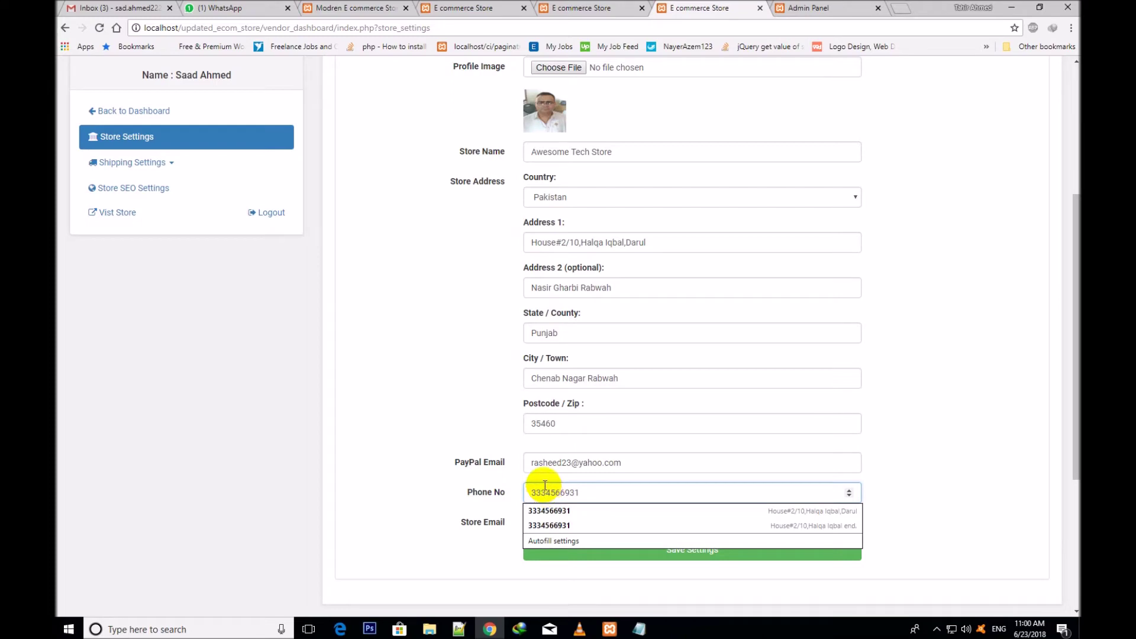
{"action": "triple_click", "coordinate": [480, 522]}
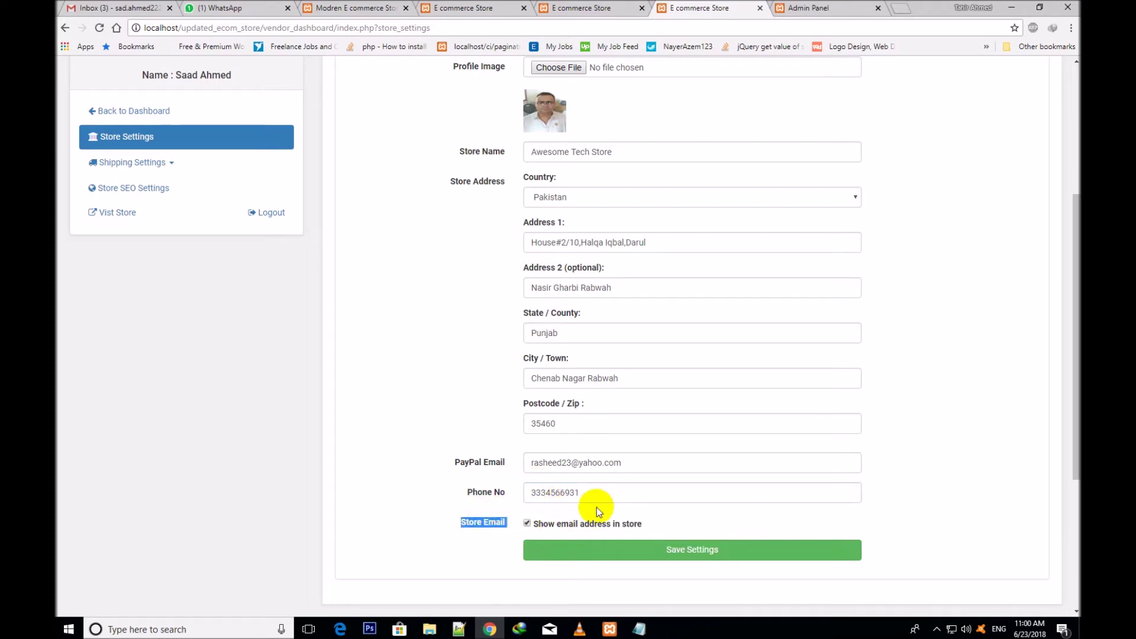
{"action": "scroll", "coordinate": [1068, 414], "scroll_direction": "up", "scroll_amount": 4}
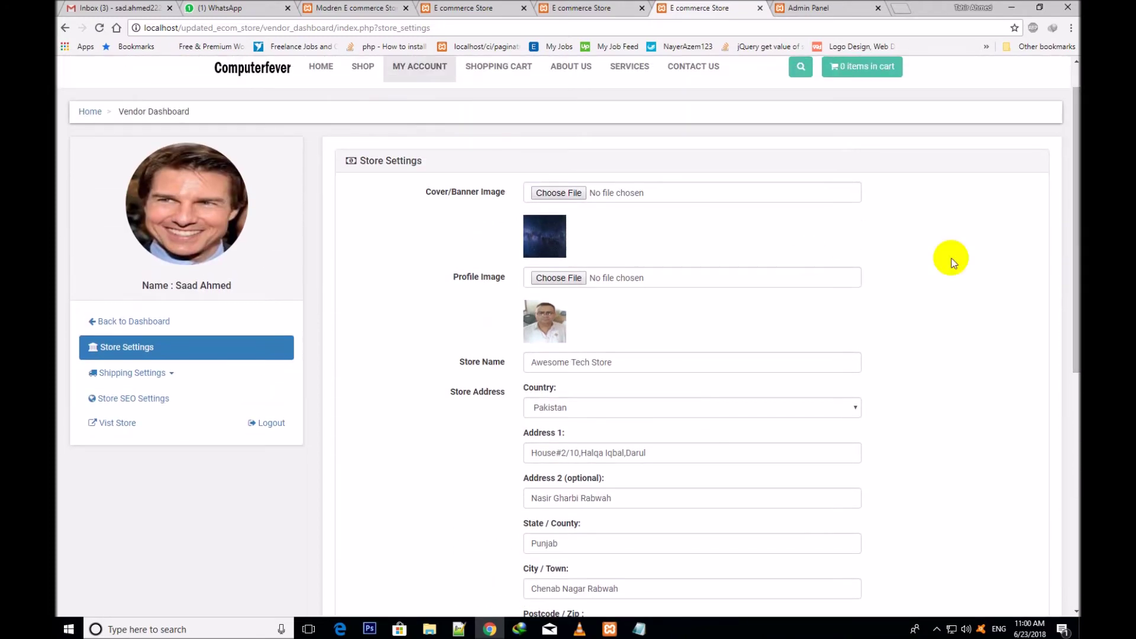
{"action": "left_click", "coordinate": [689, 253]}
{"action": "left_click", "coordinate": [644, 356]}
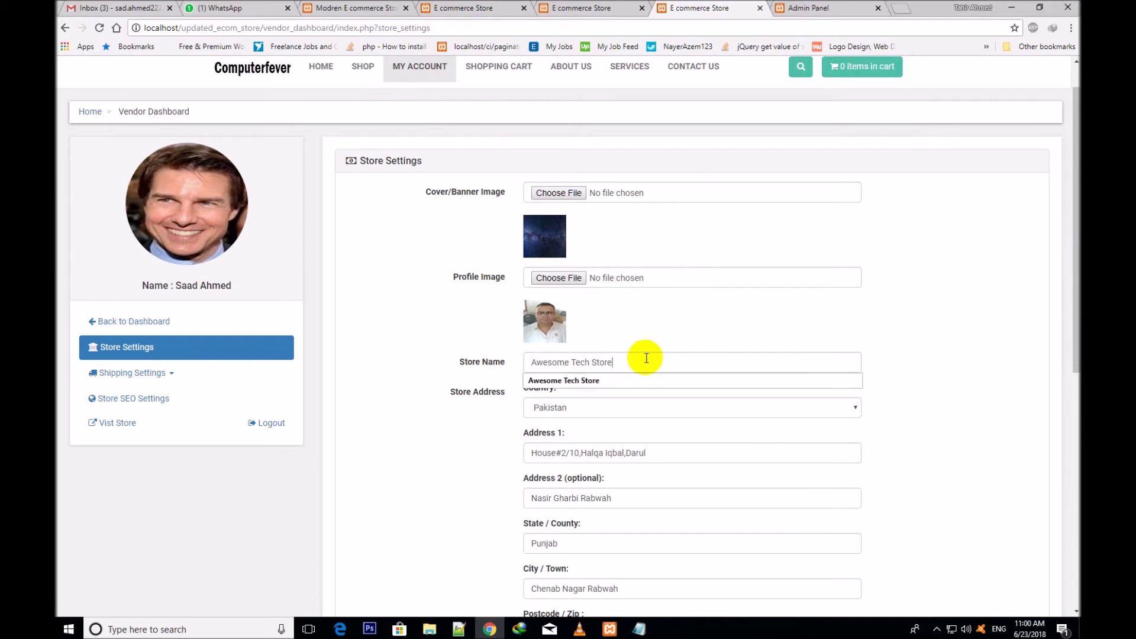
{"action": "left_click", "coordinate": [453, 403]}
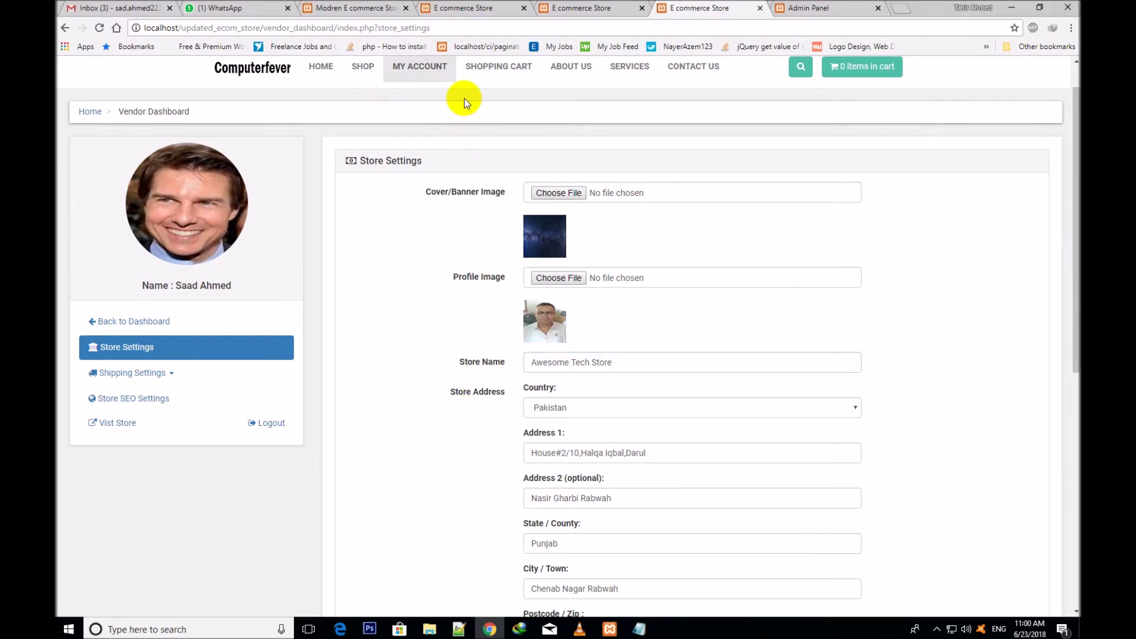
Open the Apple MacBook Pro 15-inch product page from the storefront Shop listing
{"action": "left_click", "coordinate": [351, 9]}
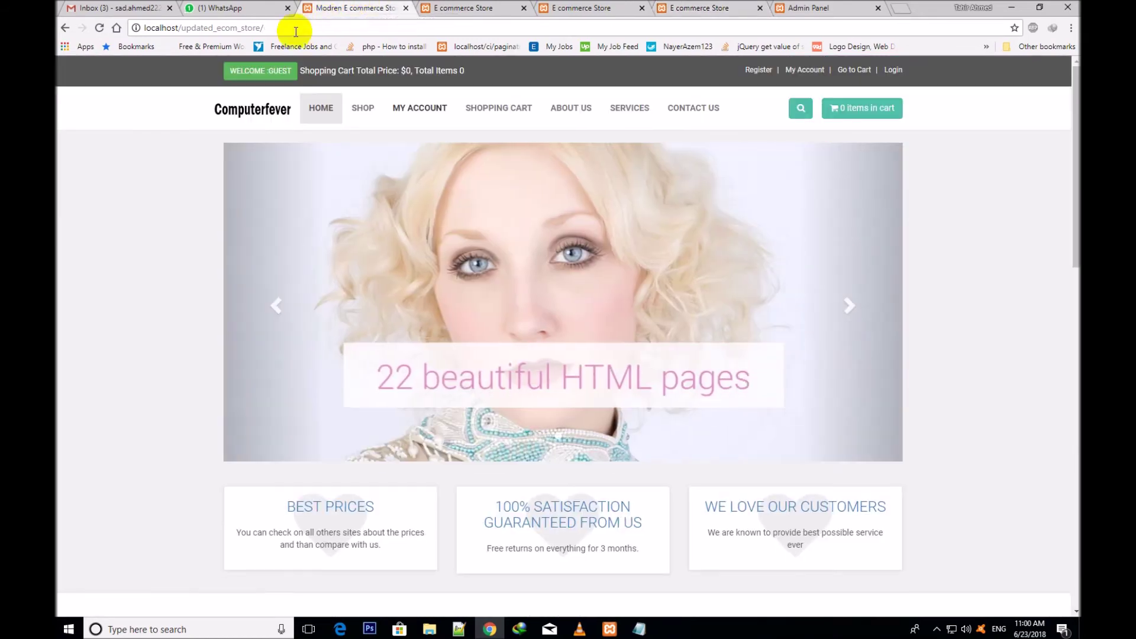
{"action": "double_click", "coordinate": [228, 28]}
{"action": "left_click", "coordinate": [283, 28]}
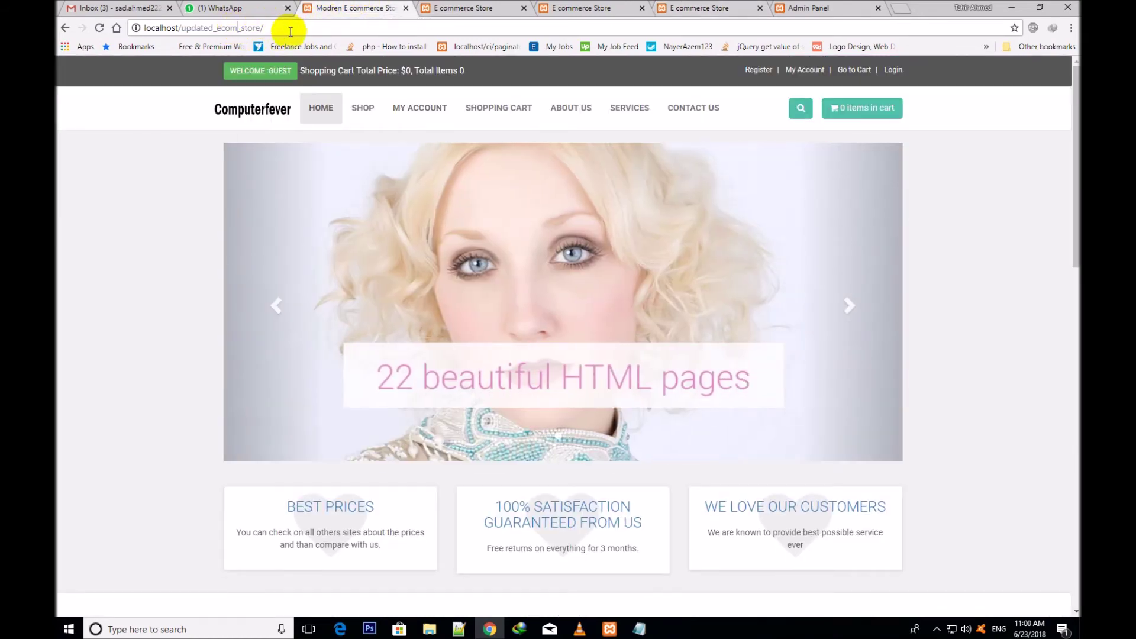
{"action": "left_click", "coordinate": [358, 110]}
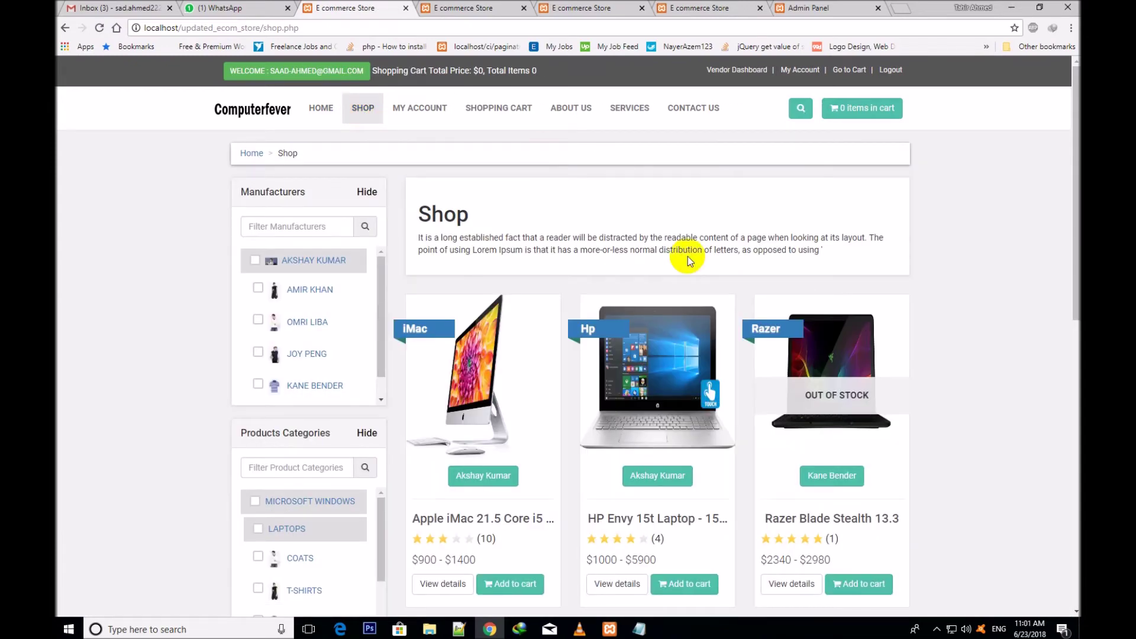
{"action": "scroll", "coordinate": [1074, 249], "scroll_direction": "down", "scroll_amount": 5}
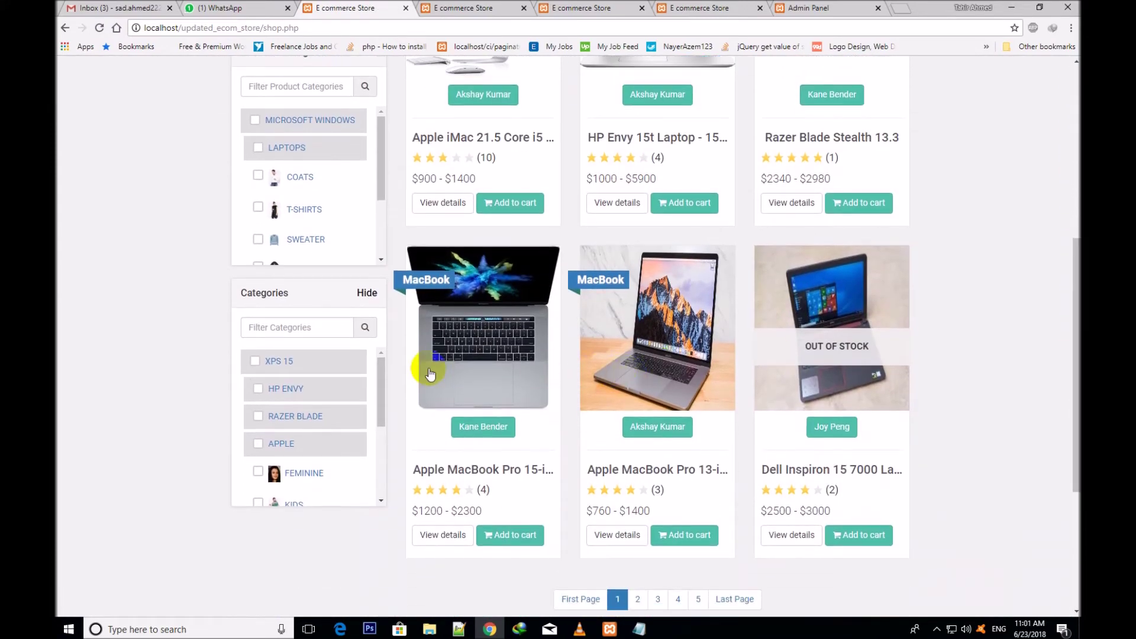
{"action": "left_click", "coordinate": [471, 324]}
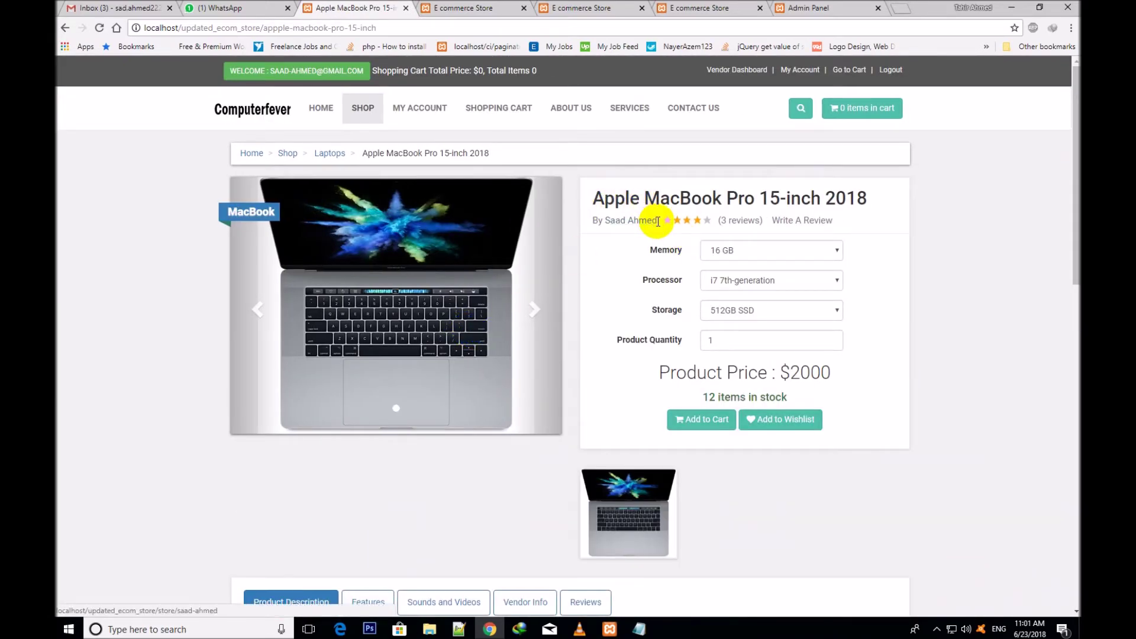
Match the product's vendor name to Store Settings and open the Awesome Tech Store page
{"action": "left_click_drag", "start_coordinate": [657, 220], "coordinate": [607, 220]}
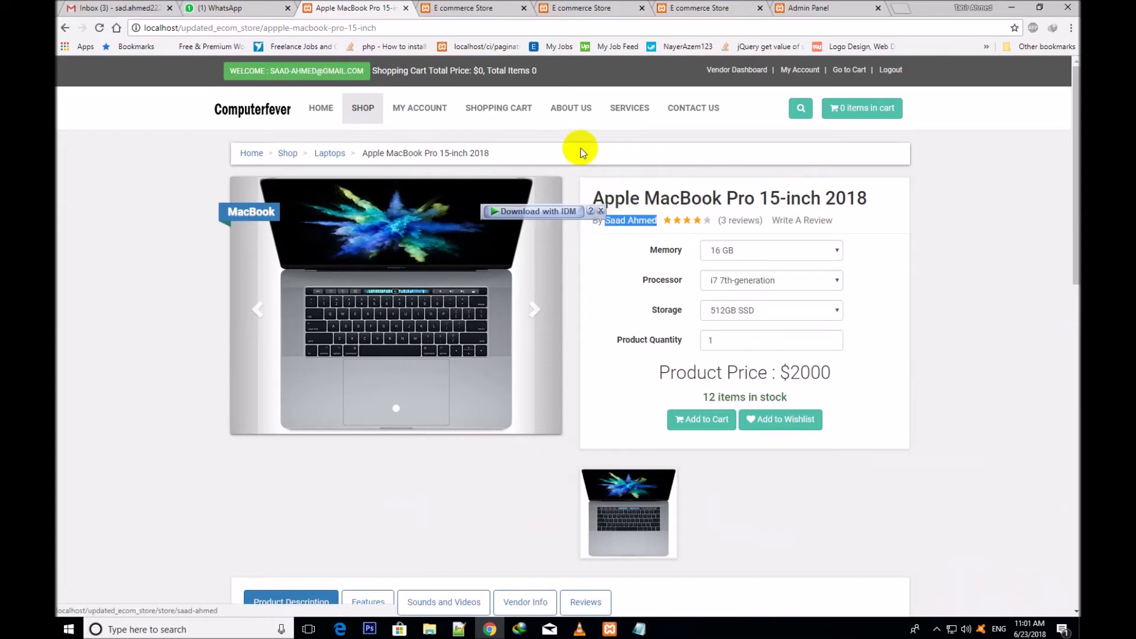
{"action": "left_click", "coordinate": [571, 8]}
{"action": "left_click", "coordinate": [696, 8]}
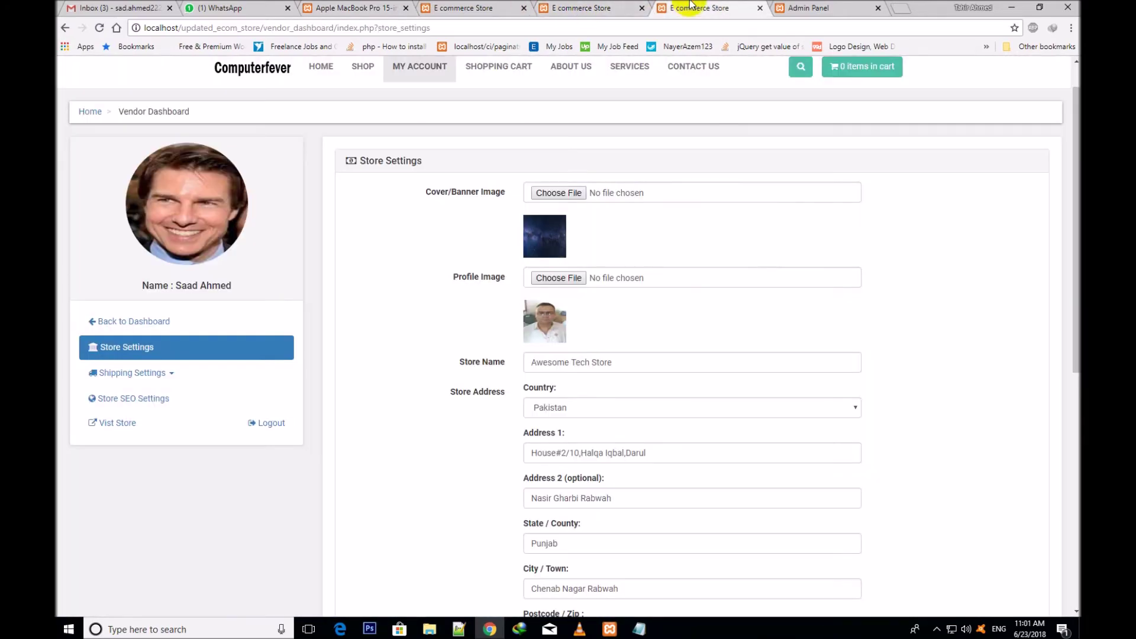
{"action": "left_click_drag", "start_coordinate": [231, 285], "coordinate": [175, 286]}
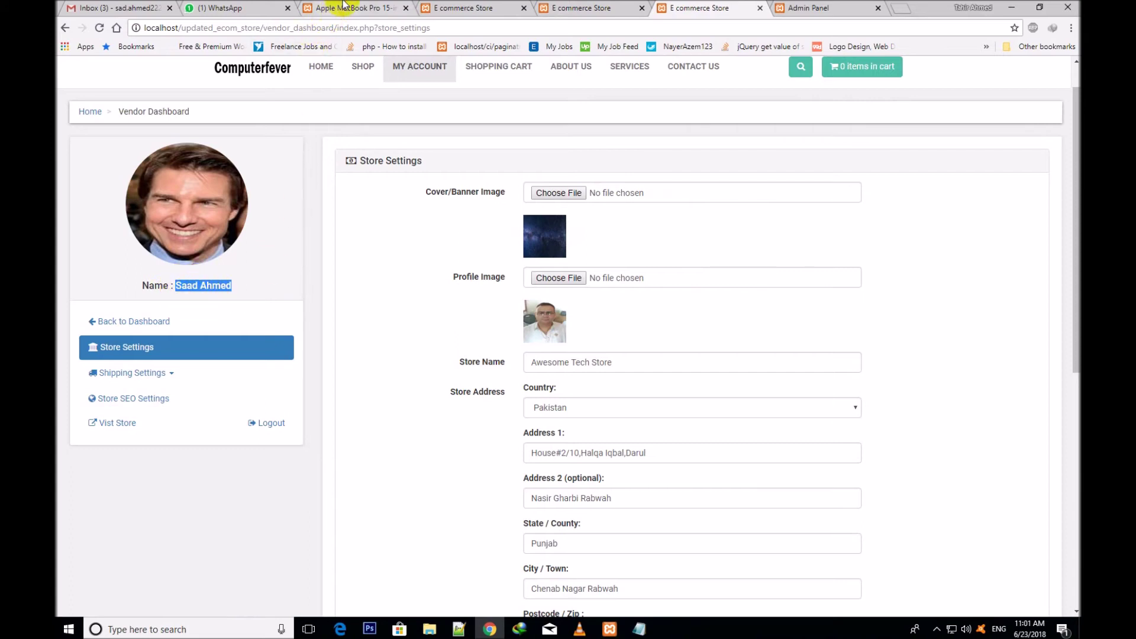
{"action": "left_click", "coordinate": [334, 8]}
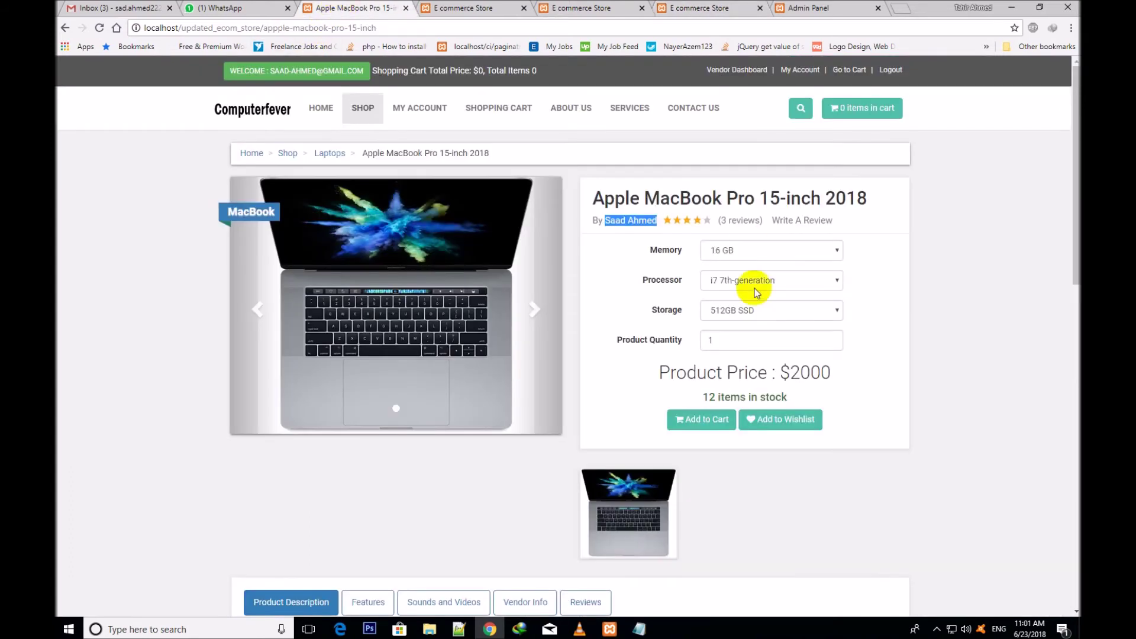
{"action": "left_click", "coordinate": [630, 222]}
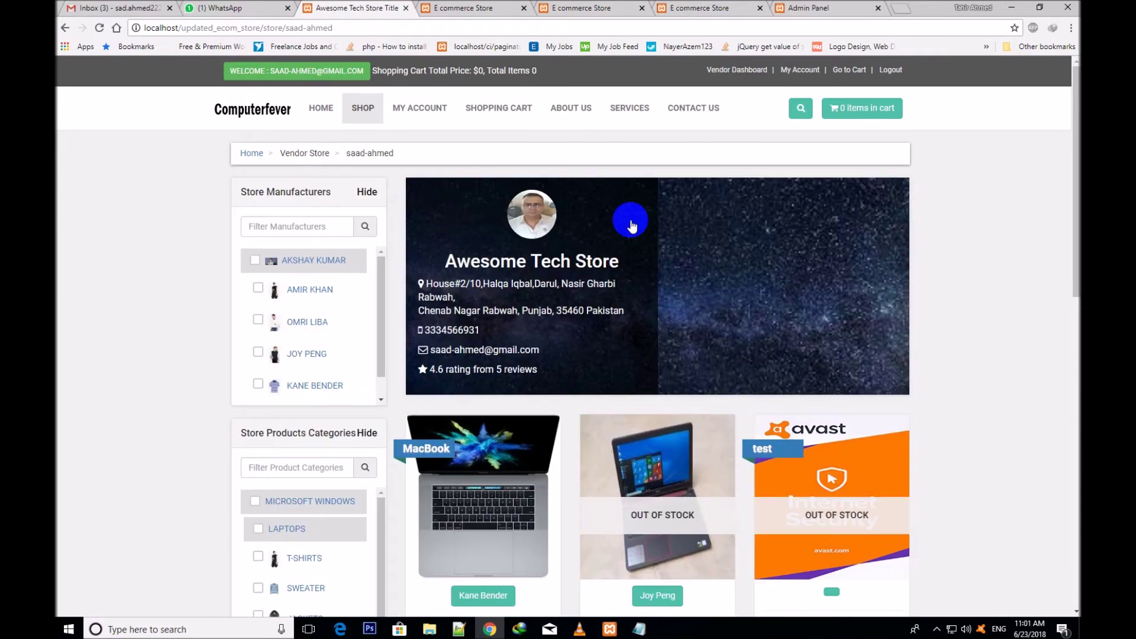
Compare the Awesome Tech Store heading with the Store Name and Cover/Banner Image fields in Store Settings
{"action": "left_click_drag", "start_coordinate": [331, 156], "coordinate": [394, 156]}
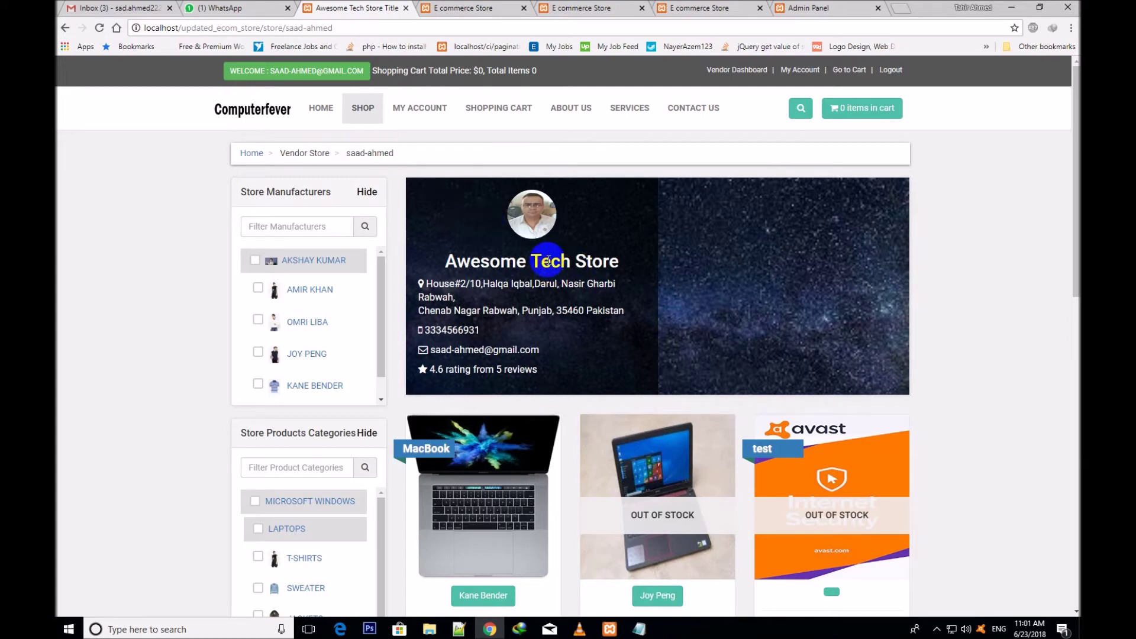
{"action": "triple_click", "coordinate": [524, 260]}
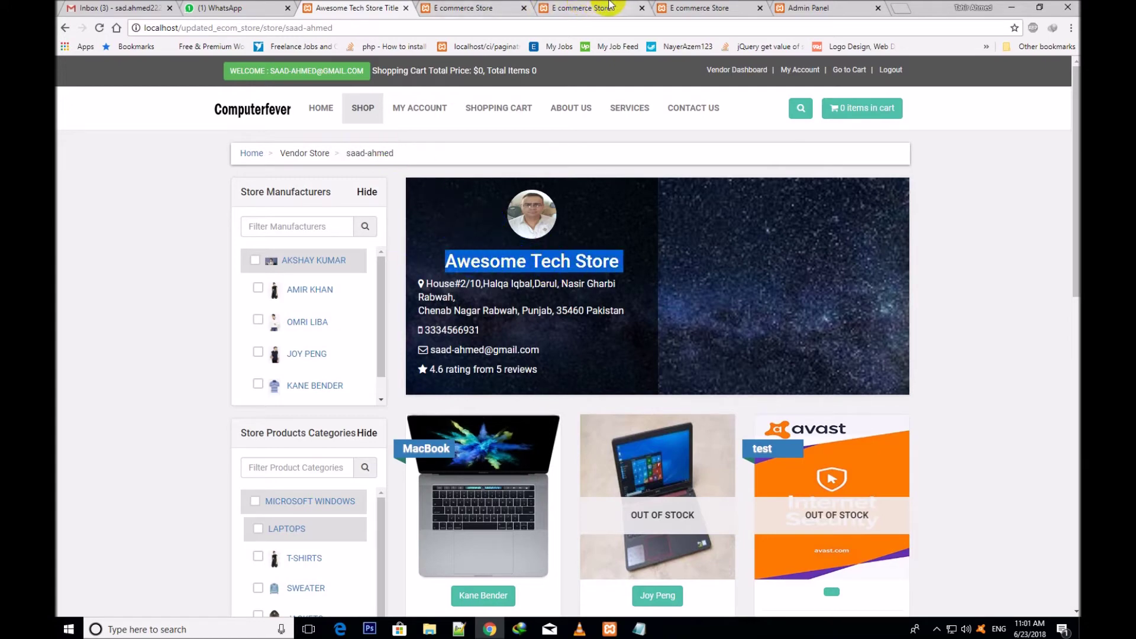
{"action": "left_click", "coordinate": [692, 7]}
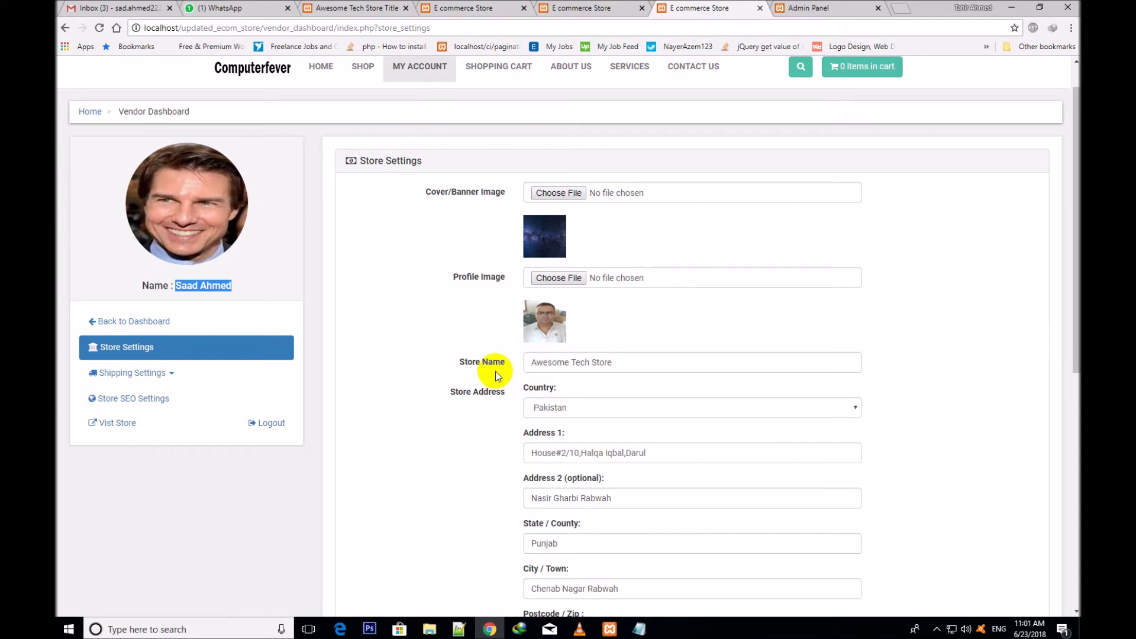
{"action": "mouse_move", "coordinate": [503, 367]}
{"action": "left_mouse_down"}
{"action": "mouse_move", "coordinate": [451, 365]}
{"action": "mouse_move", "coordinate": [508, 368]}
{"action": "left_mouse_up"}
{"action": "triple_click", "coordinate": [577, 362]}
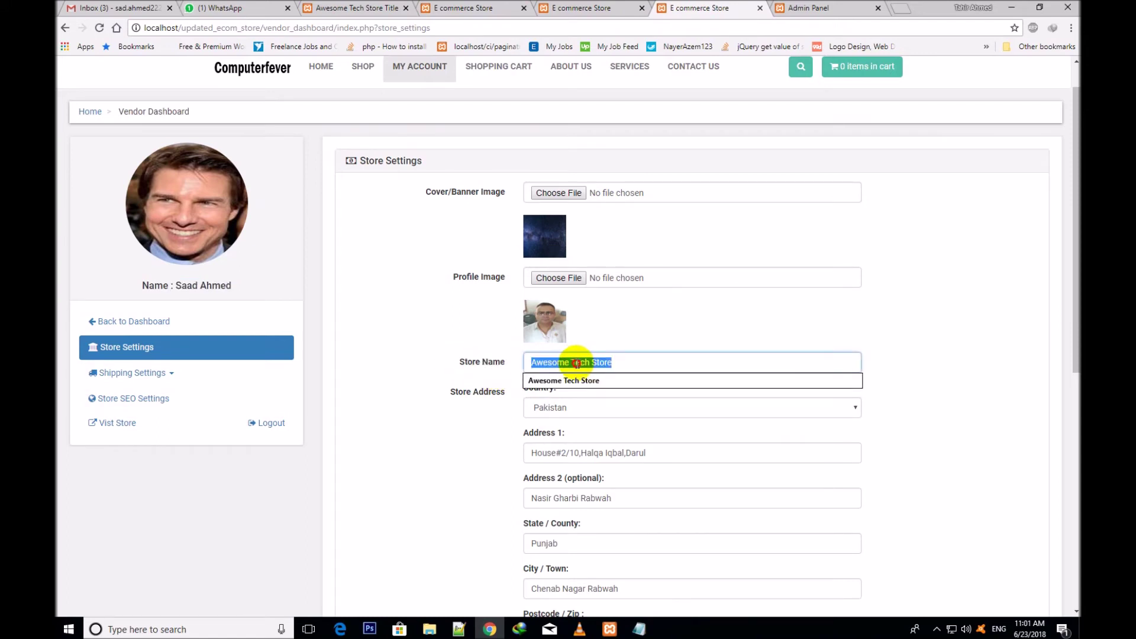
{"action": "left_click", "coordinate": [434, 234]}
{"action": "left_click_drag", "start_coordinate": [424, 199], "coordinate": [504, 191]}
{"action": "left_click", "coordinate": [545, 237]}
Check the store page, then return to Store Settings at the Profile Image section
{"action": "left_click", "coordinate": [391, 7]}
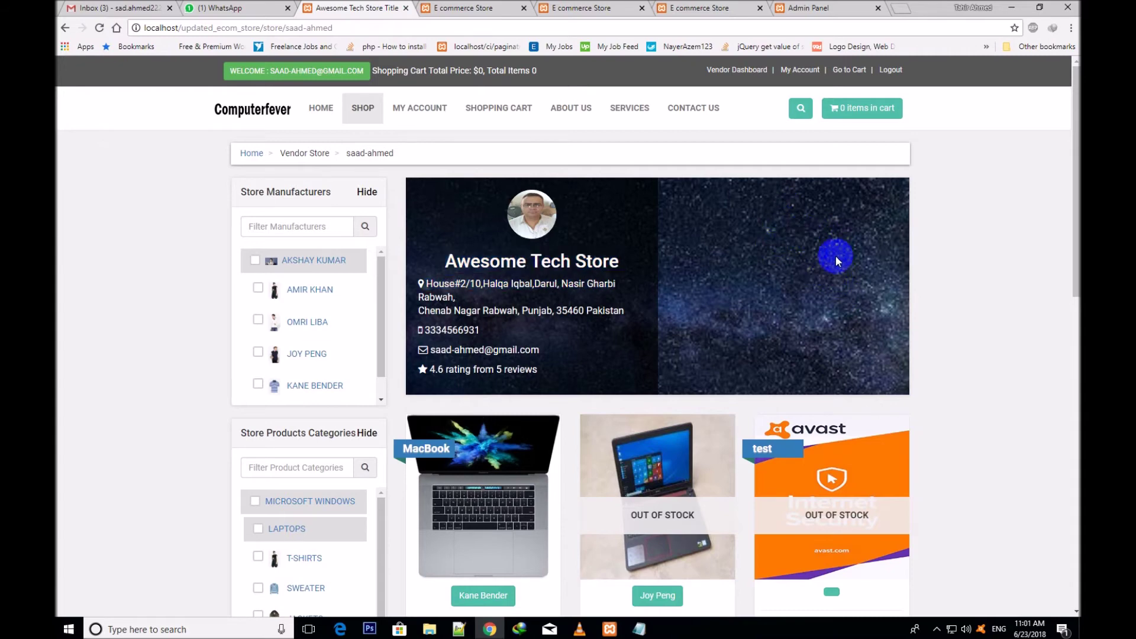
{"action": "left_click", "coordinate": [603, 6]}
{"action": "left_click", "coordinate": [690, 7]}
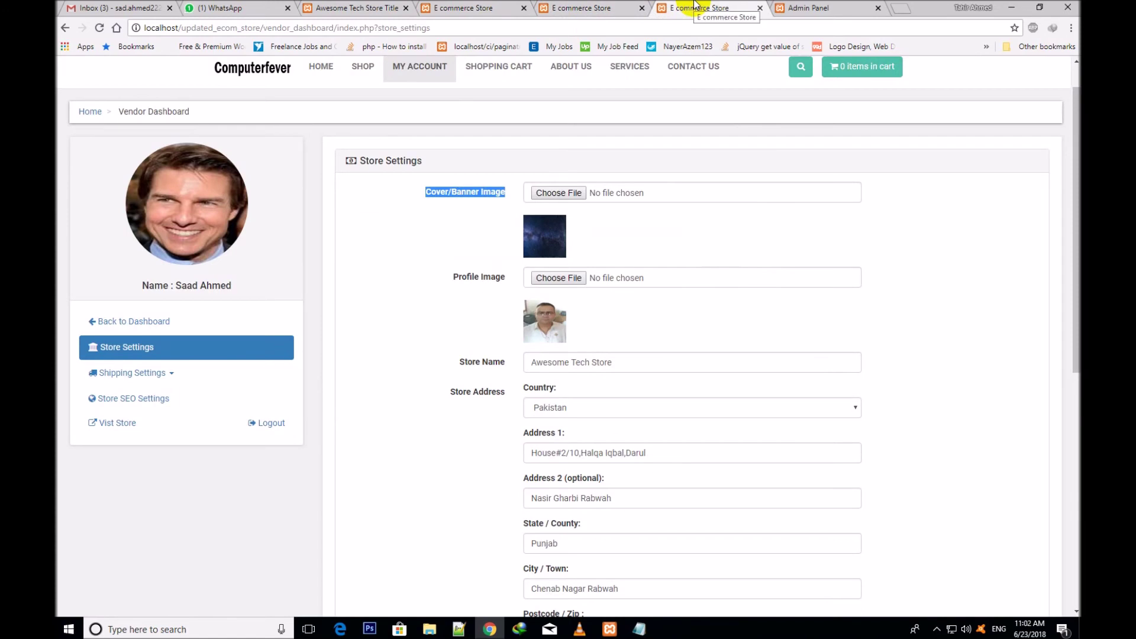
{"action": "triple_click", "coordinate": [494, 278]}
{"action": "left_click", "coordinate": [536, 325]}
Check the store page again, then scroll Store Settings down to the Store Address section
{"action": "left_click", "coordinate": [410, 6]}
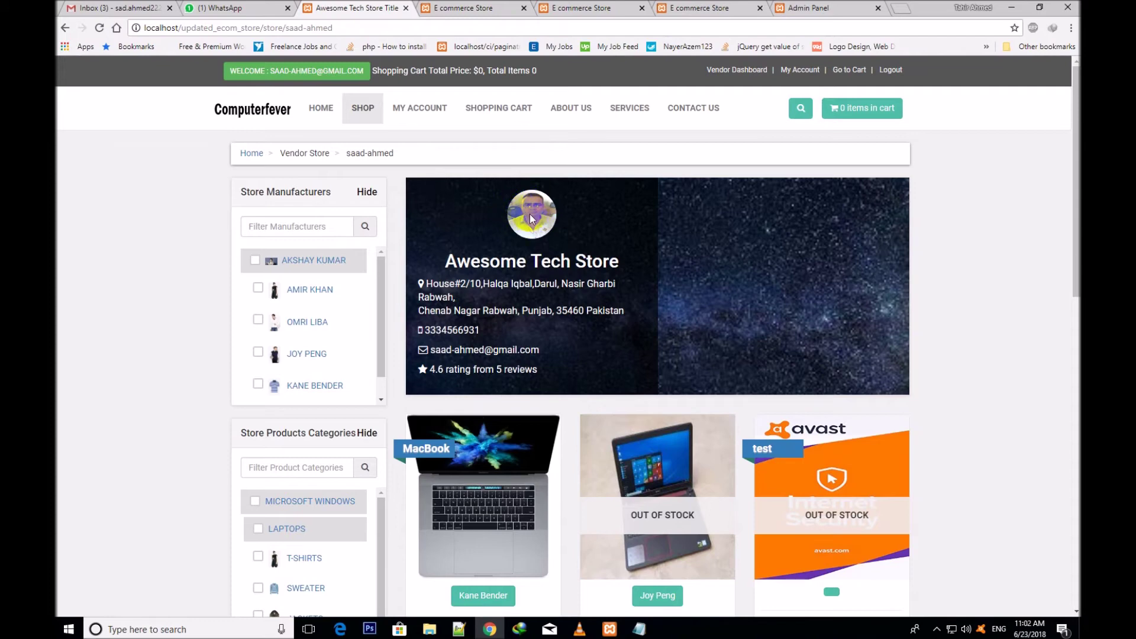
{"action": "left_click", "coordinate": [604, 6]}
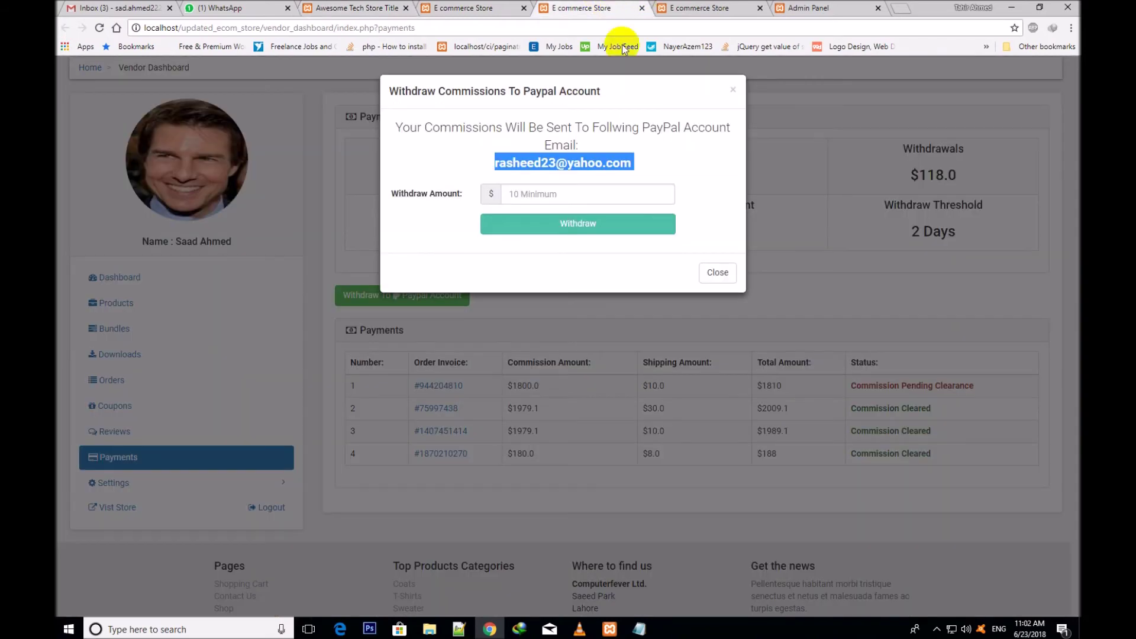
{"action": "left_click", "coordinate": [697, 6]}
{"action": "left_click_drag", "start_coordinate": [1073, 130], "coordinate": [1075, 194]}
{"action": "triple_click", "coordinate": [488, 267]}
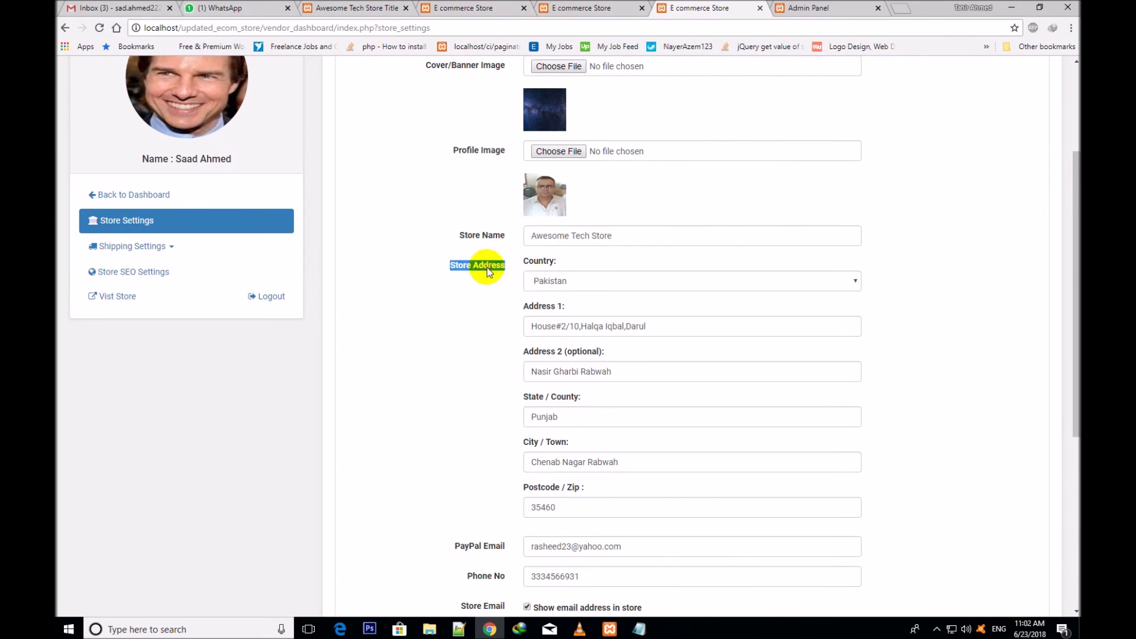
{"action": "left_click", "coordinate": [564, 264]}
Inspect the Address 1, Address 2, State / County, City / Town and Postcode fields, dismissing autofill suggestions
{"action": "triple_click", "coordinate": [551, 309]}
{"action": "left_click", "coordinate": [546, 325]}
{"action": "key", "text": "Escape"}
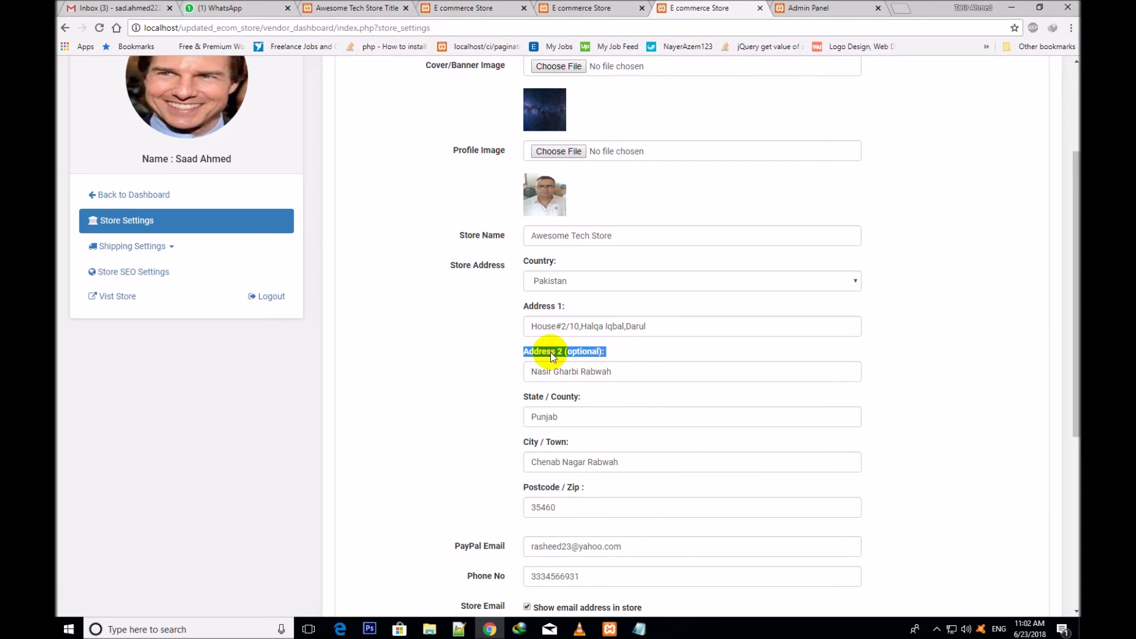
{"action": "left_click", "coordinate": [538, 370]}
{"action": "left_click", "coordinate": [482, 401]}
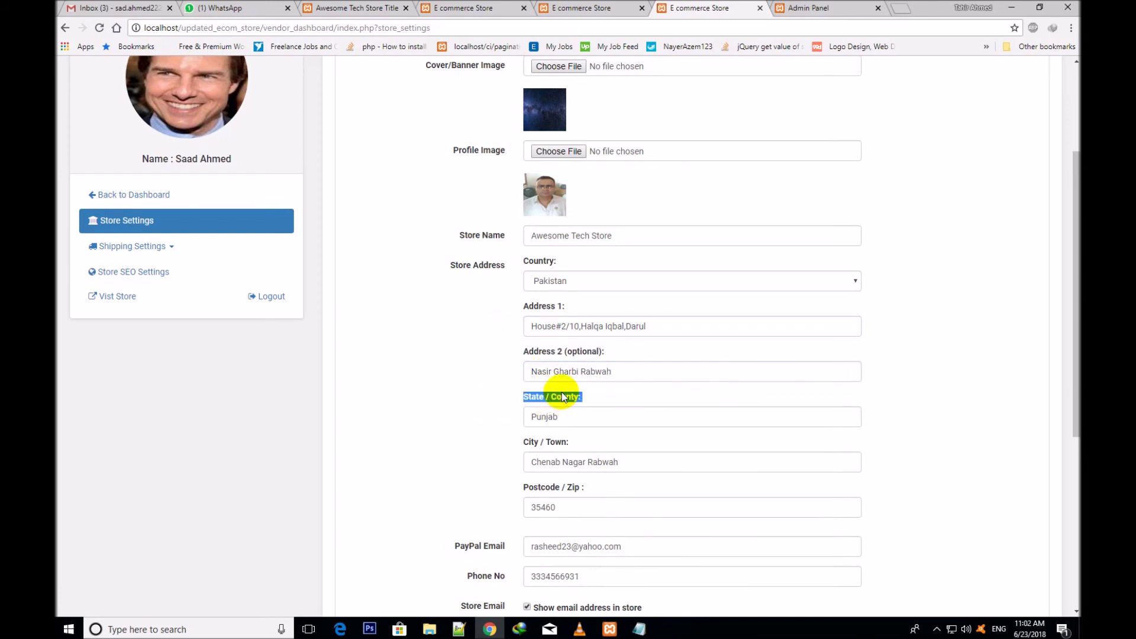
{"action": "left_click", "coordinate": [532, 416]}
{"action": "left_click", "coordinate": [510, 414]}
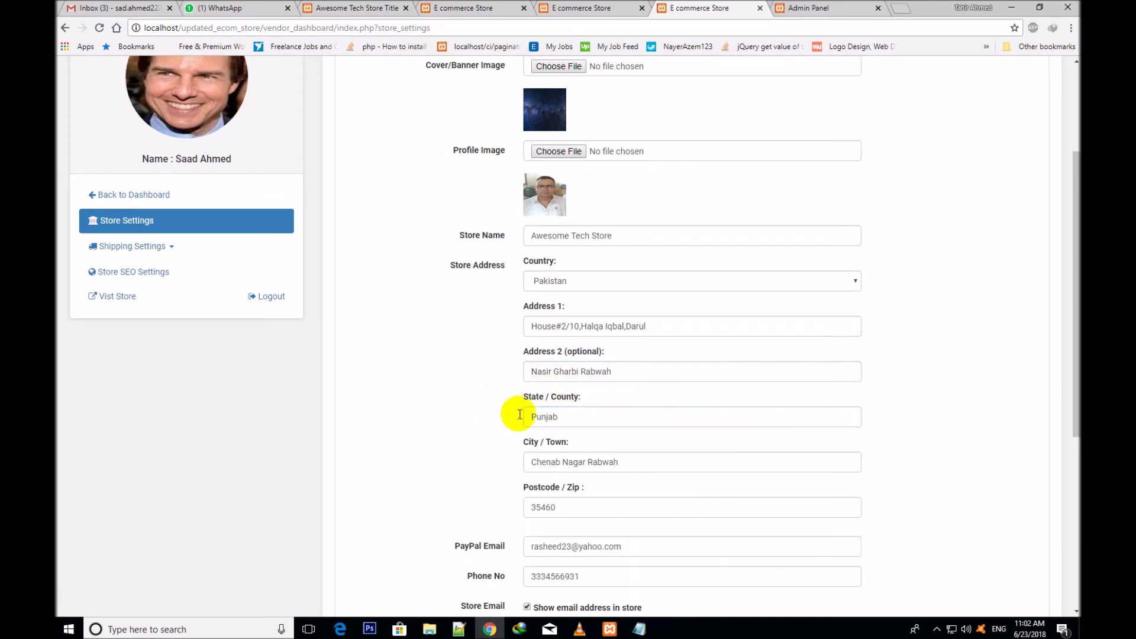
{"action": "left_click", "coordinate": [539, 461]}
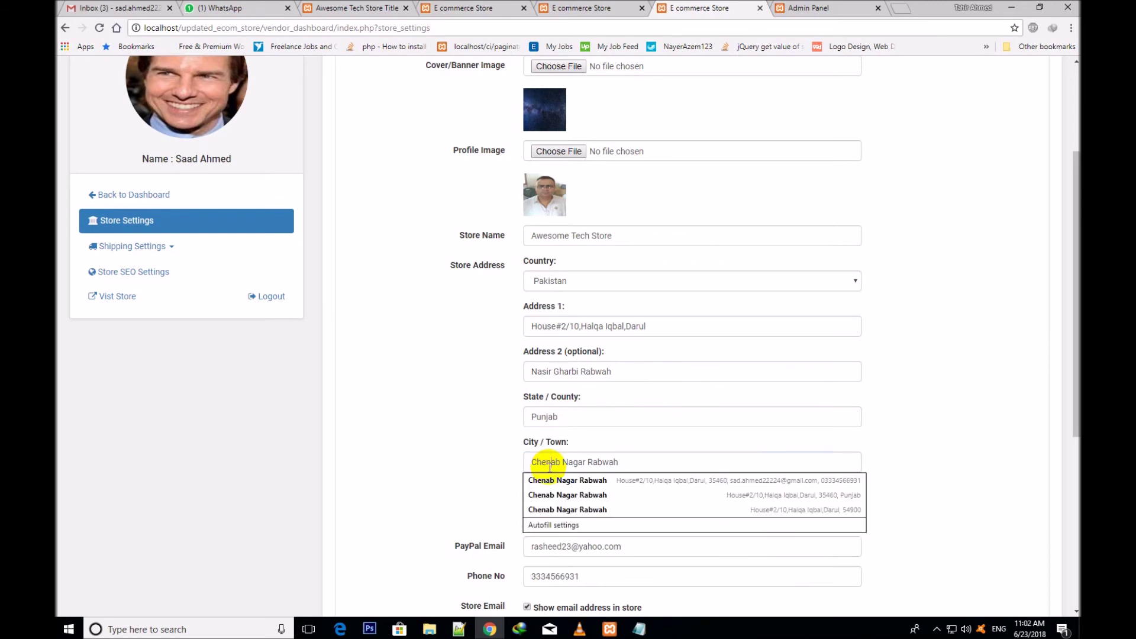
{"action": "left_click", "coordinate": [491, 460]}
{"action": "left_click", "coordinate": [538, 508]}
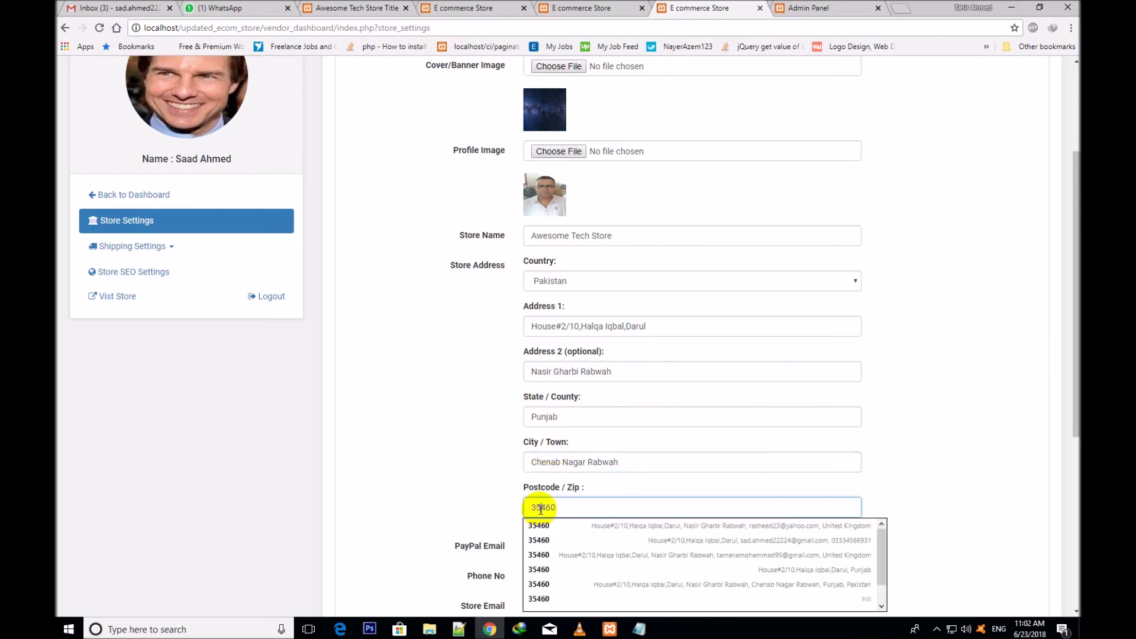
{"action": "left_click", "coordinate": [482, 459]}
Review the address and phone details shown on the Awesome Tech Store page
{"action": "left_click", "coordinate": [394, 7]}
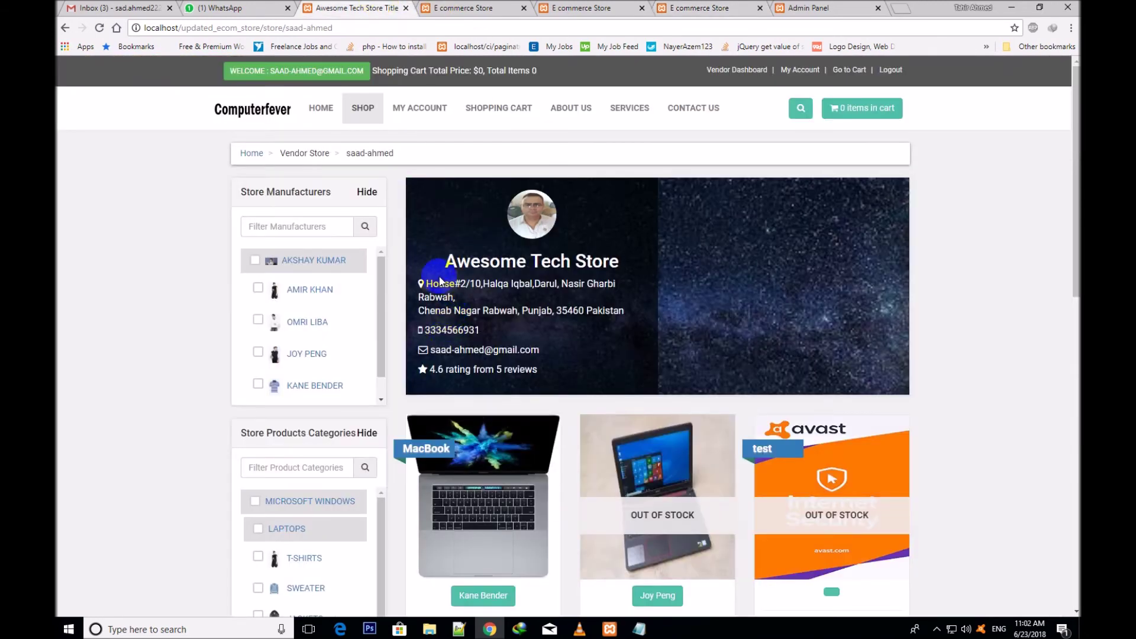
{"action": "left_click_drag", "start_coordinate": [419, 280], "coordinate": [616, 325]}
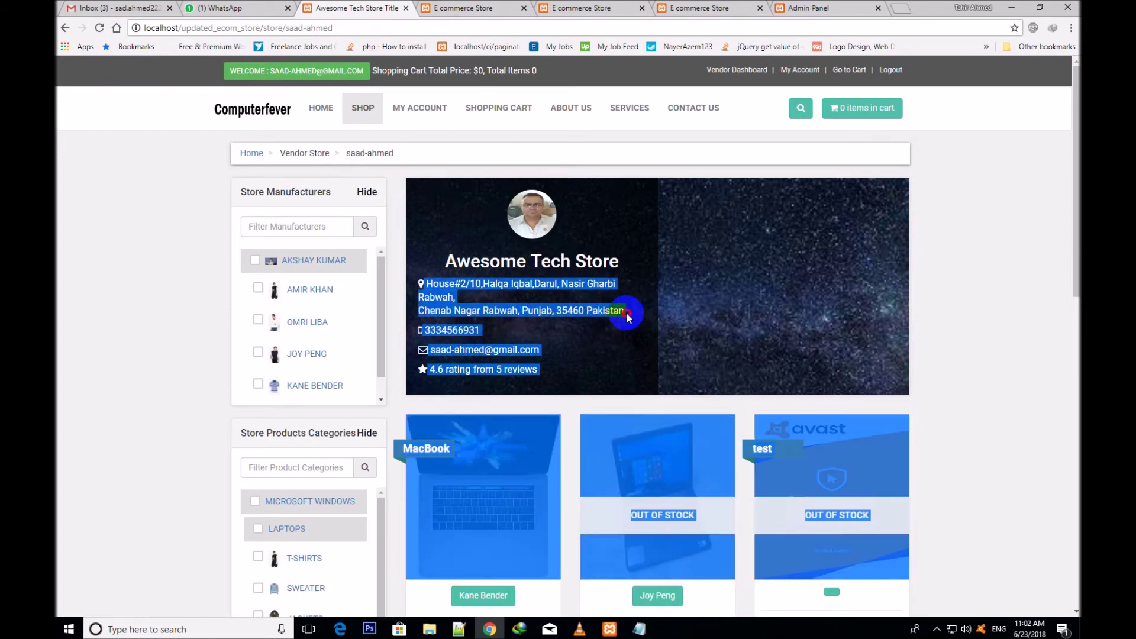
{"action": "left_click", "coordinate": [483, 282]}
{"action": "left_click_drag", "start_coordinate": [419, 284], "coordinate": [453, 297]}
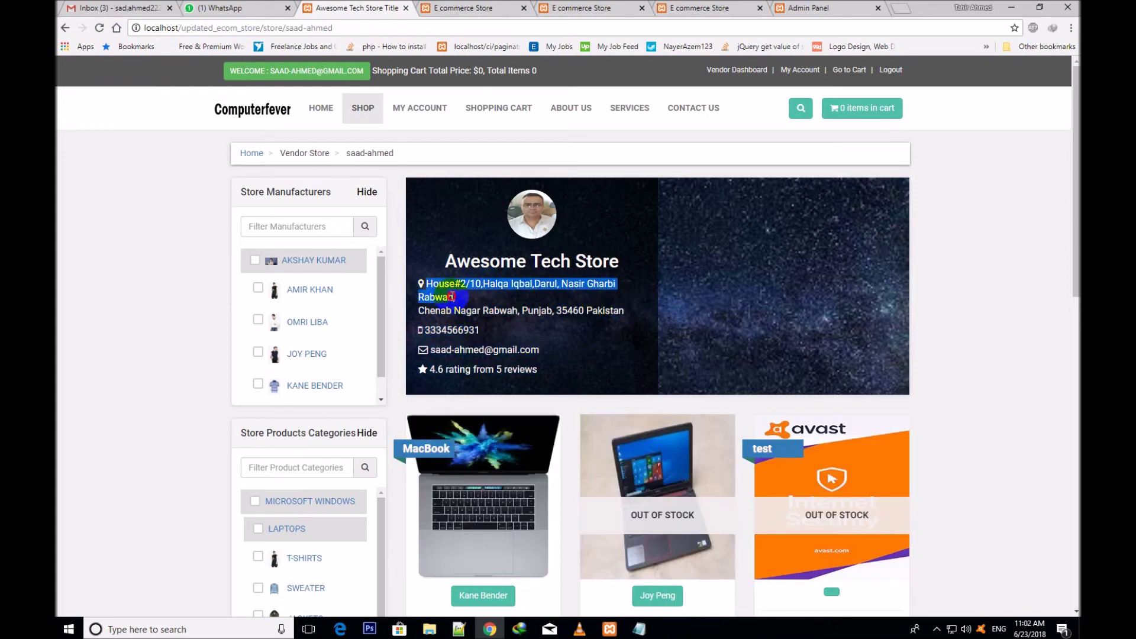
{"action": "left_click_drag", "start_coordinate": [635, 316], "coordinate": [418, 308]}
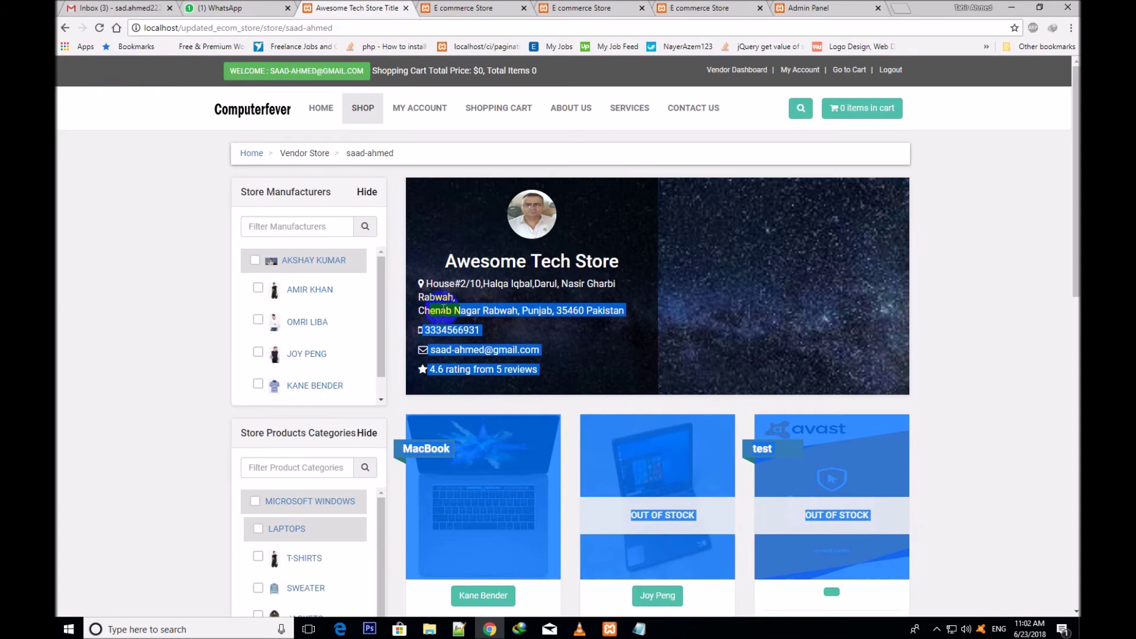
{"action": "left_click", "coordinate": [427, 308]}
Pick out the store's phone number on the store page, then return to the Store Settings form
{"action": "left_click", "coordinate": [581, 312]}
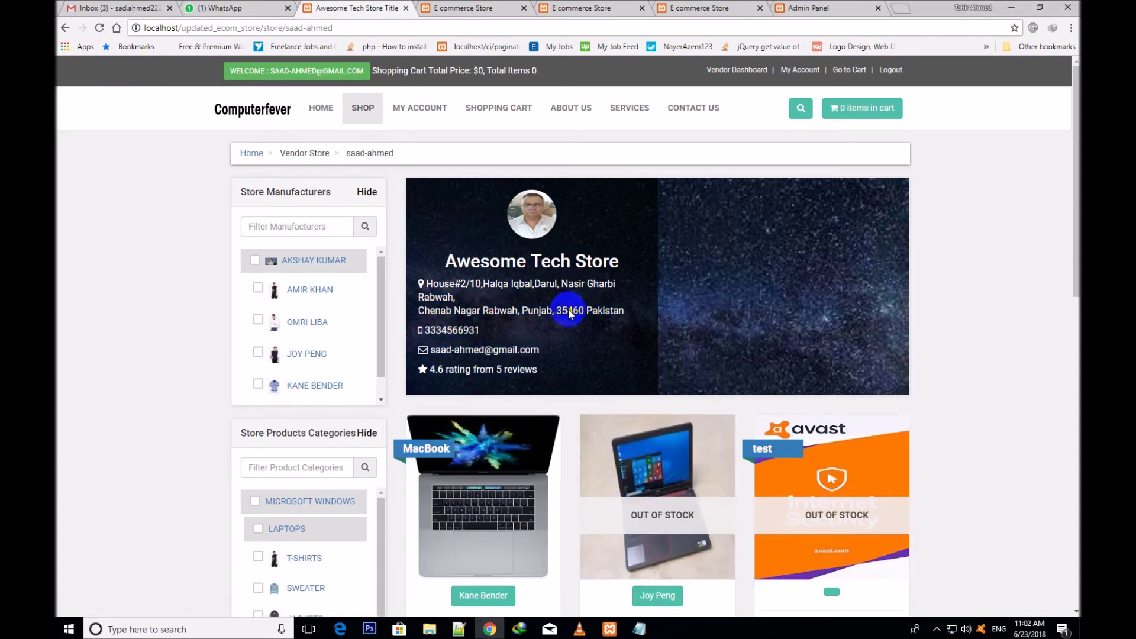
{"action": "mouse_move", "coordinate": [562, 313]}
{"action": "left_mouse_down"}
{"action": "mouse_move", "coordinate": [609, 320]}
{"action": "mouse_move", "coordinate": [482, 297]}
{"action": "mouse_move", "coordinate": [419, 314]}
{"action": "mouse_move", "coordinate": [625, 308]}
{"action": "left_mouse_up"}
{"action": "left_click", "coordinate": [622, 308]}
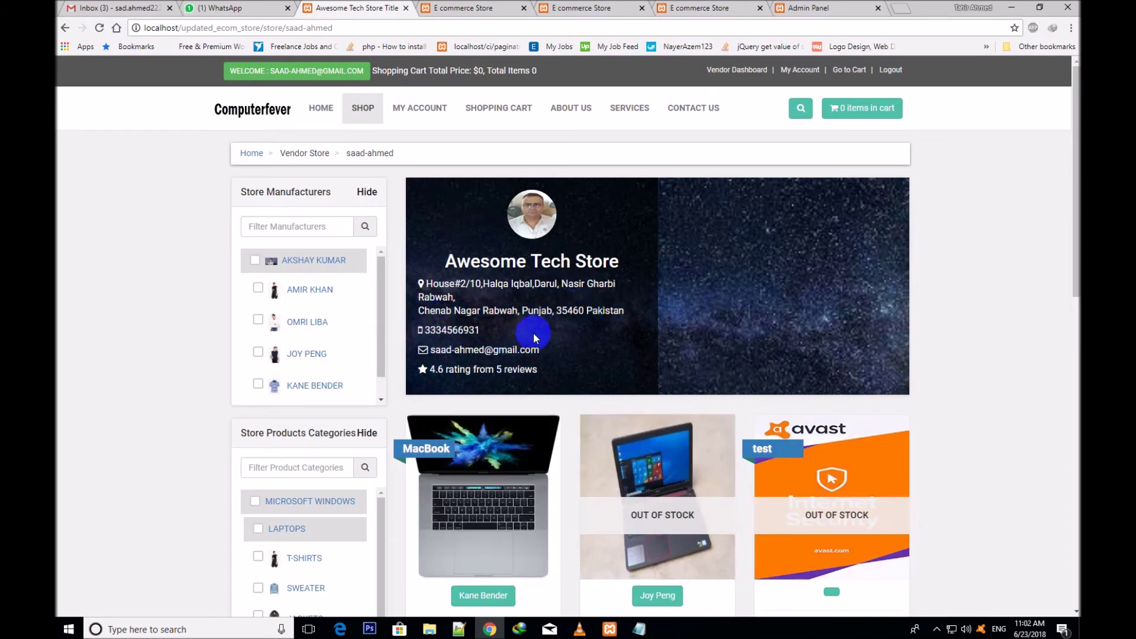
{"action": "left_click_drag", "start_coordinate": [481, 330], "coordinate": [422, 332]}
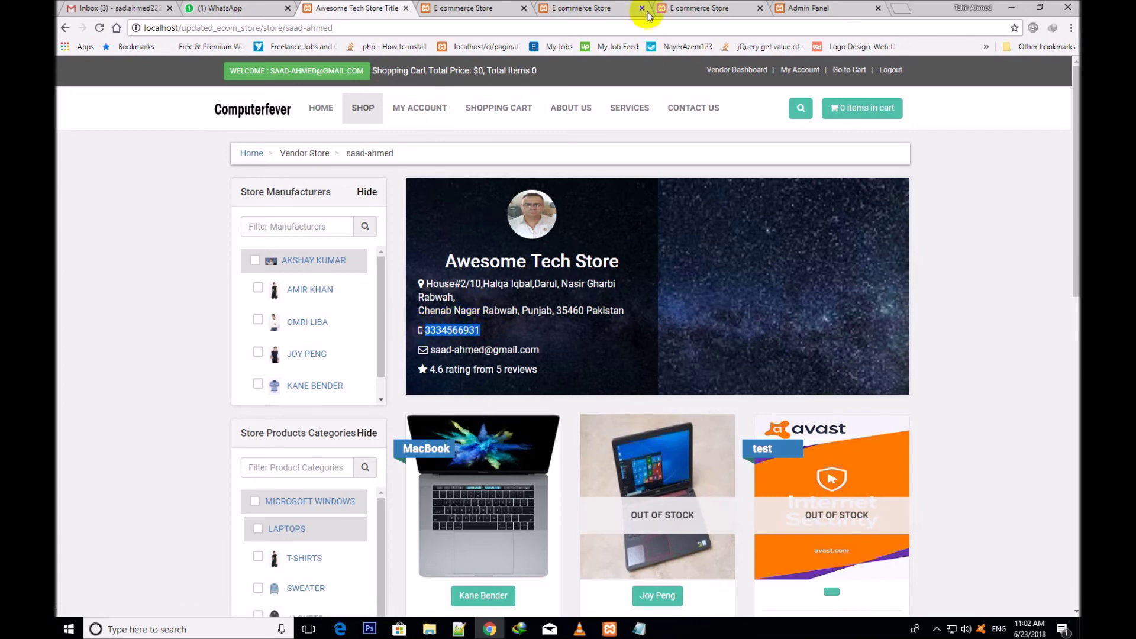
{"action": "left_click", "coordinate": [545, 6]}
{"action": "left_click", "coordinate": [675, 8]}
{"action": "left_click_drag", "start_coordinate": [1072, 204], "coordinate": [1073, 299]}
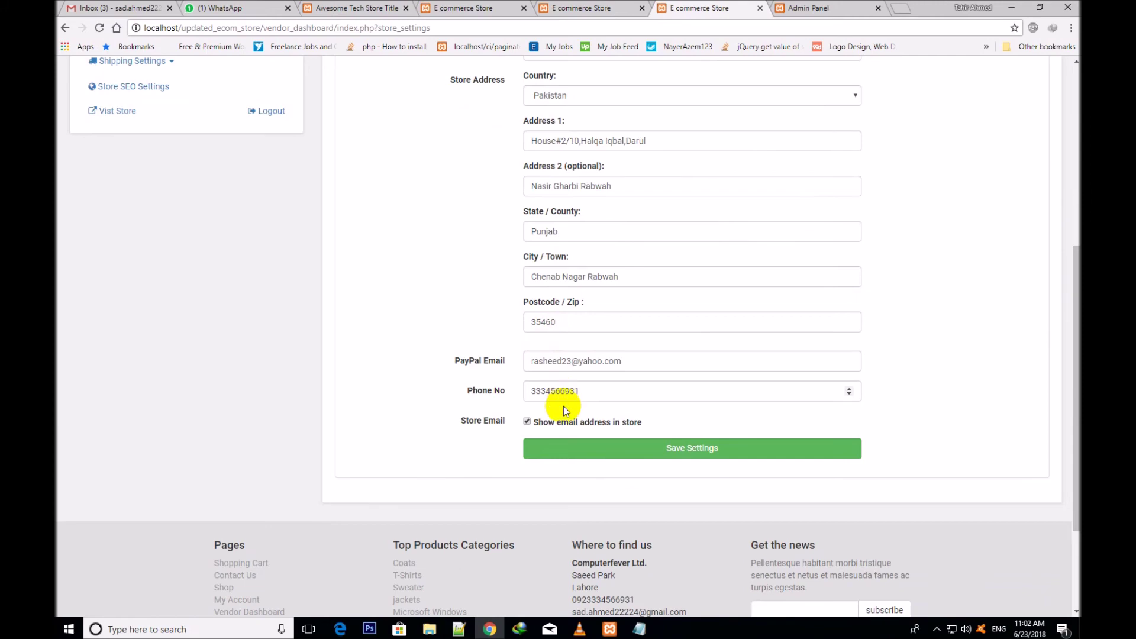
Check the Postcode and Phone No fields in Store Settings, dismissing autofill suggestions
{"action": "scroll", "coordinate": [564, 400], "scroll_direction": "up", "scroll_amount": 1}
{"action": "left_click", "coordinate": [564, 390]}
{"action": "key", "text": "Escape"}
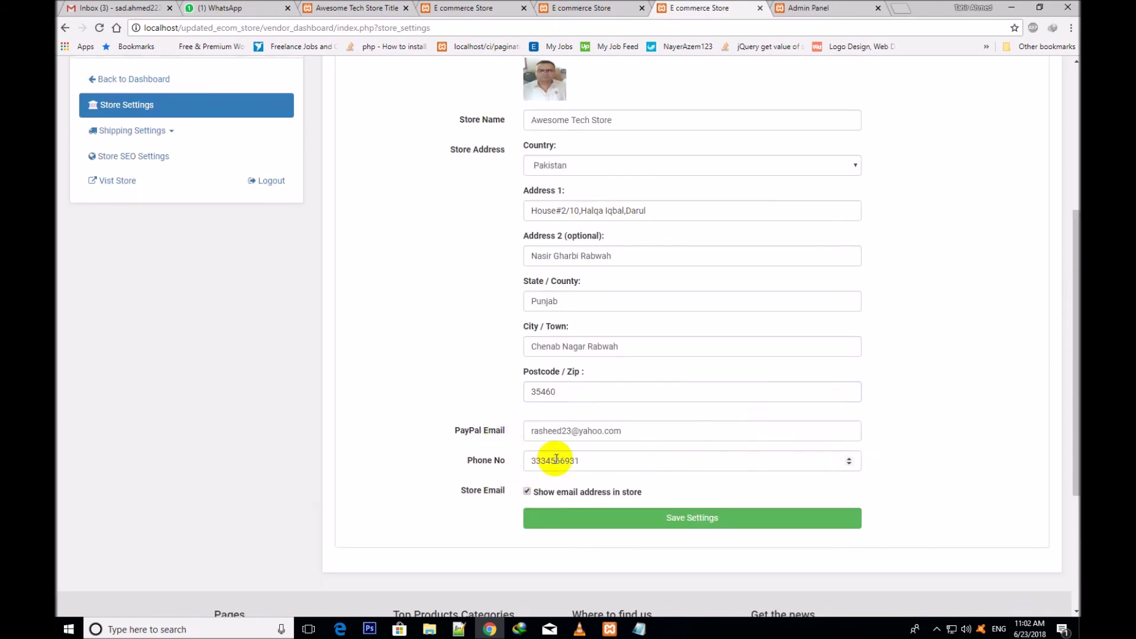
{"action": "scroll", "coordinate": [545, 460], "scroll_direction": "up", "scroll_amount": 1}
{"action": "left_click", "coordinate": [545, 459]}
{"action": "left_click_drag", "start_coordinate": [1074, 215], "coordinate": [1073, 319]}
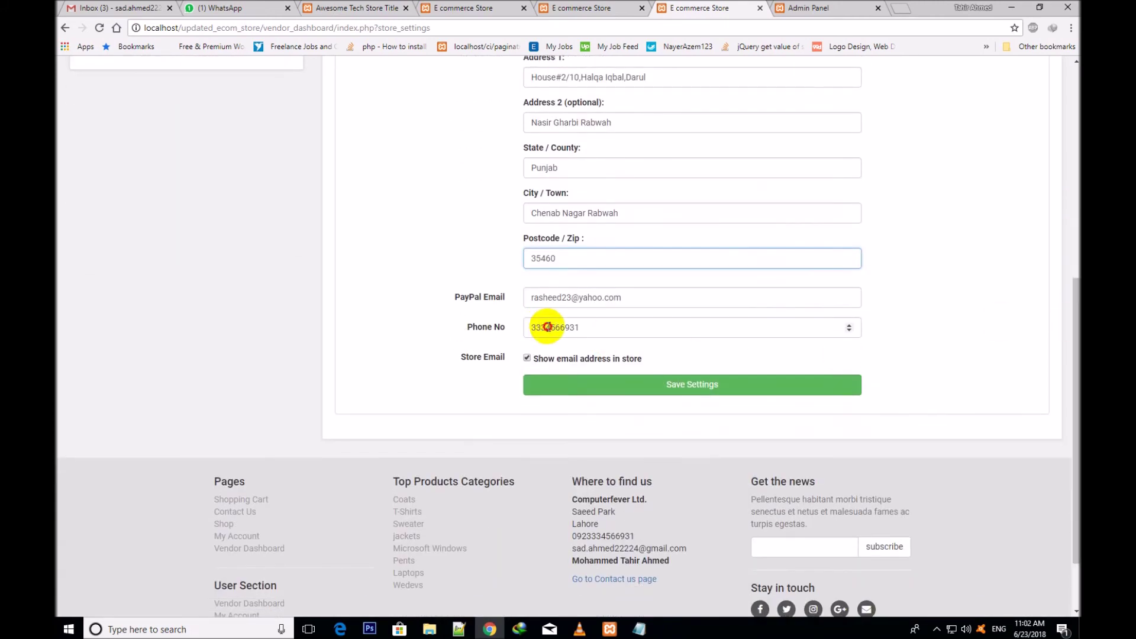
{"action": "left_click", "coordinate": [544, 327]}
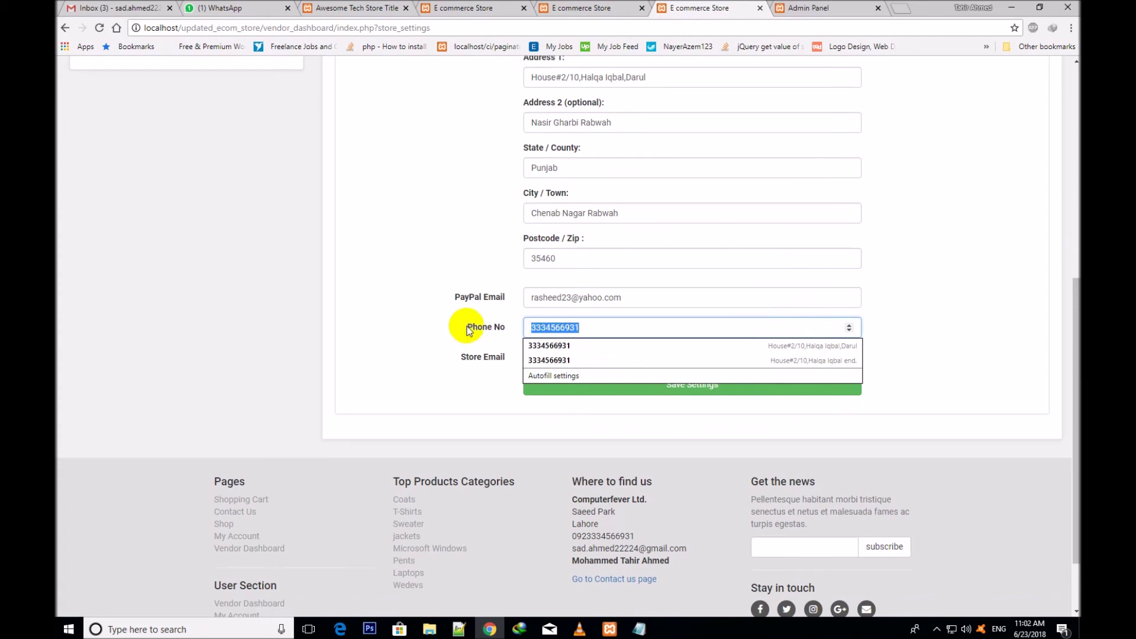
{"action": "left_click", "coordinate": [485, 332]}
{"action": "left_click", "coordinate": [520, 360]}
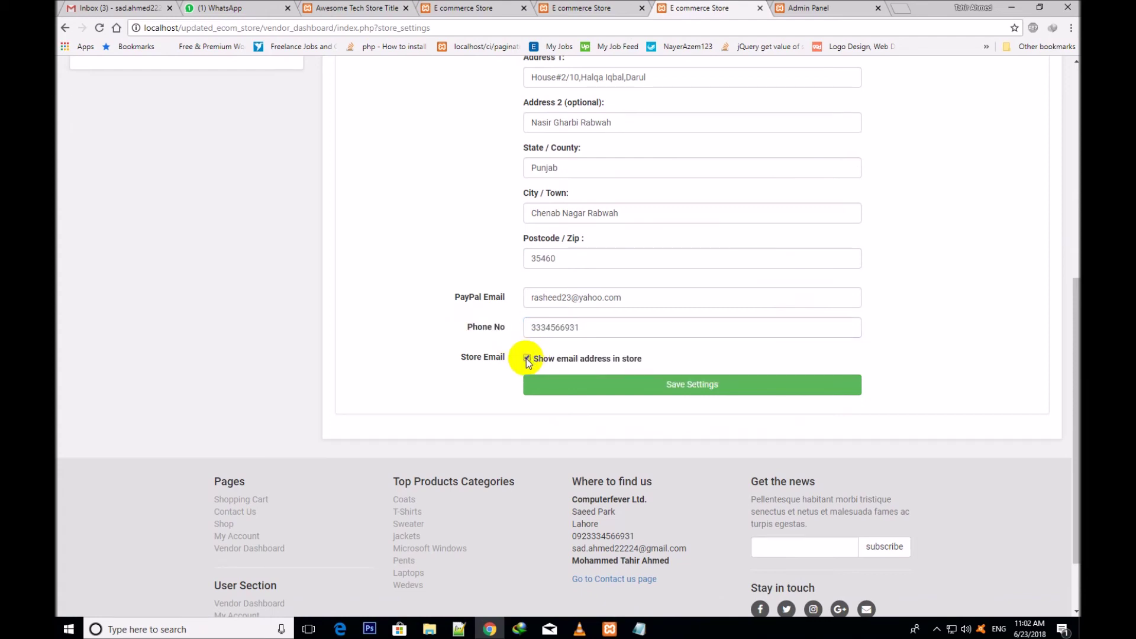
Uncheck 'Show email address in store', save the settings and dismiss the confirmation
{"action": "left_click", "coordinate": [528, 363]}
{"action": "left_click", "coordinate": [705, 391]}
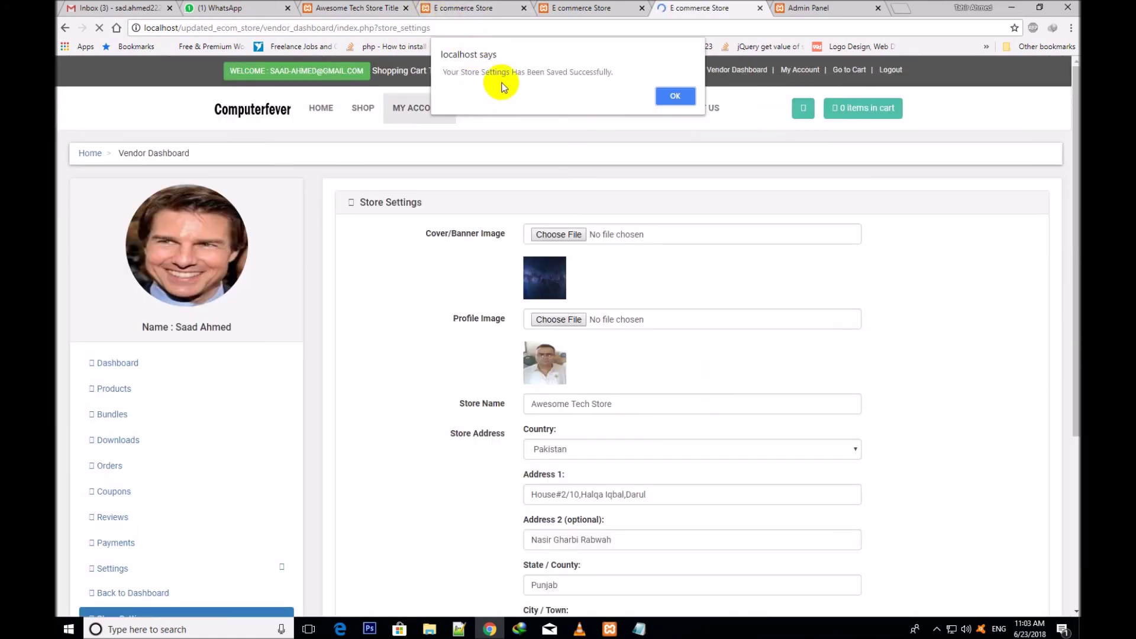
{"action": "triple_click", "coordinate": [503, 76]}
{"action": "left_click", "coordinate": [675, 97]}
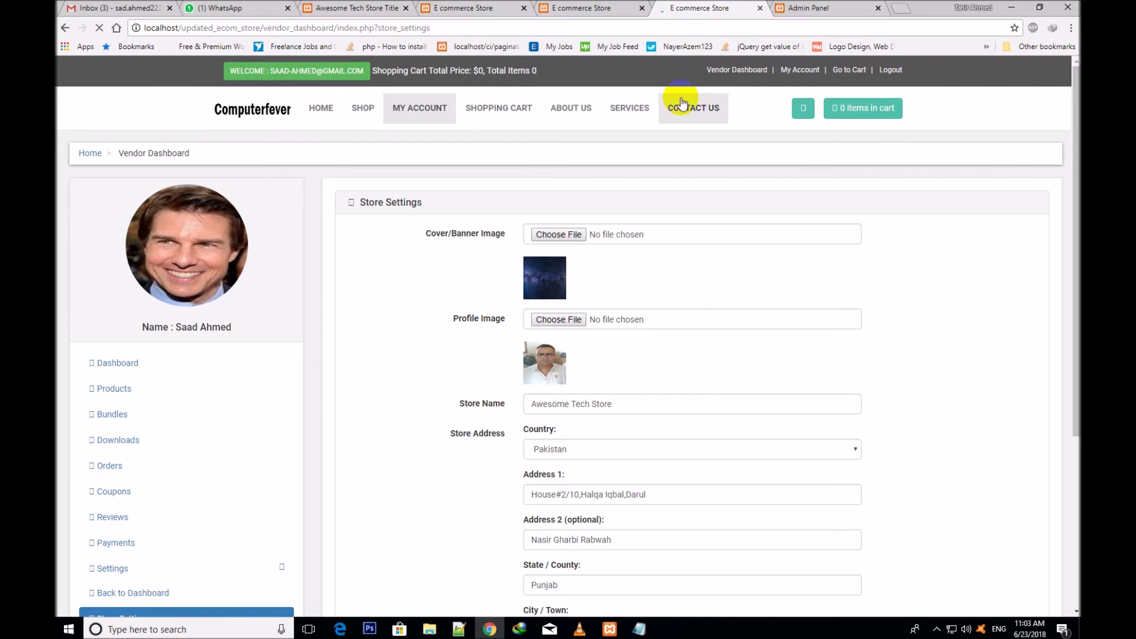
Reload the Awesome Tech Store page to confirm the email is gone, then return to Store Settings
{"action": "left_click", "coordinate": [358, 10]}
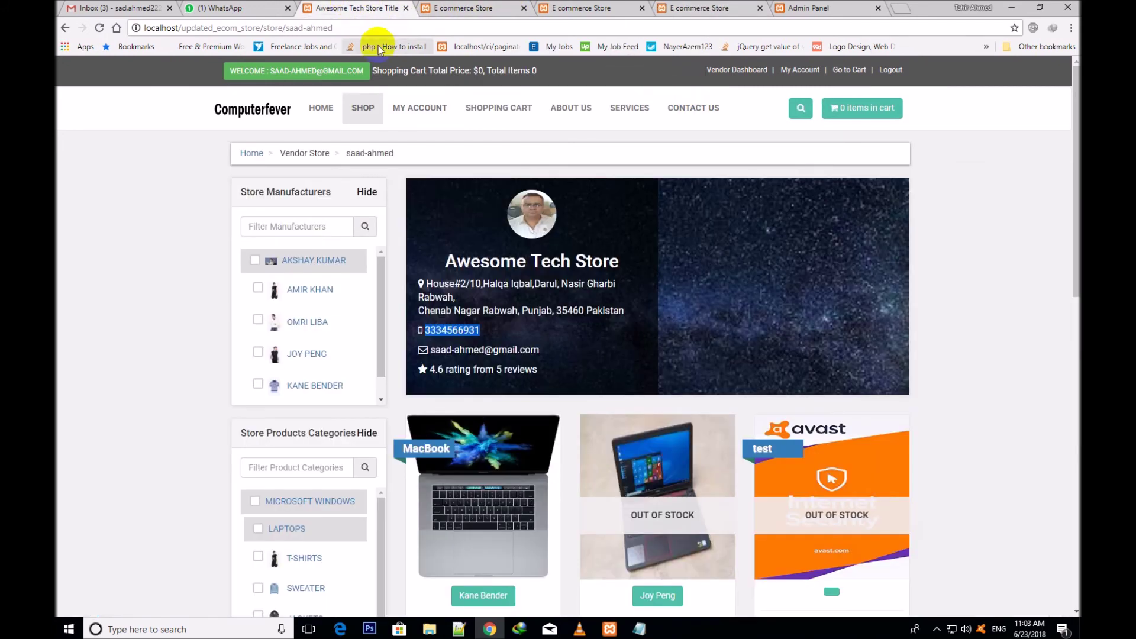
{"action": "left_click", "coordinate": [575, 350]}
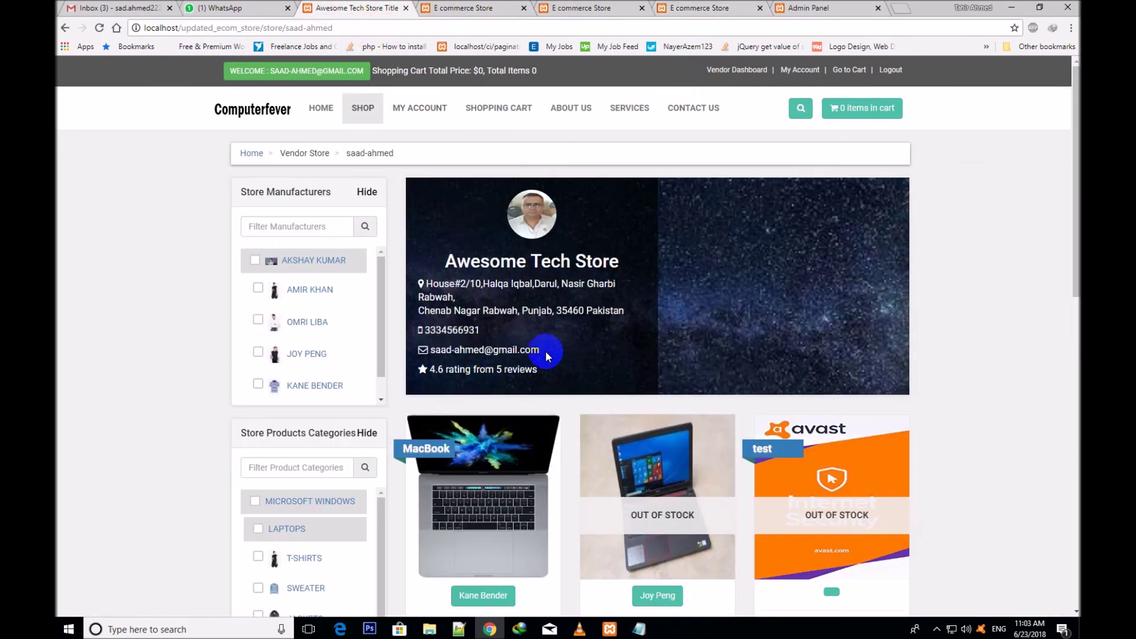
{"action": "left_click_drag", "start_coordinate": [545, 350], "coordinate": [497, 414]}
{"action": "left_click", "coordinate": [485, 358]}
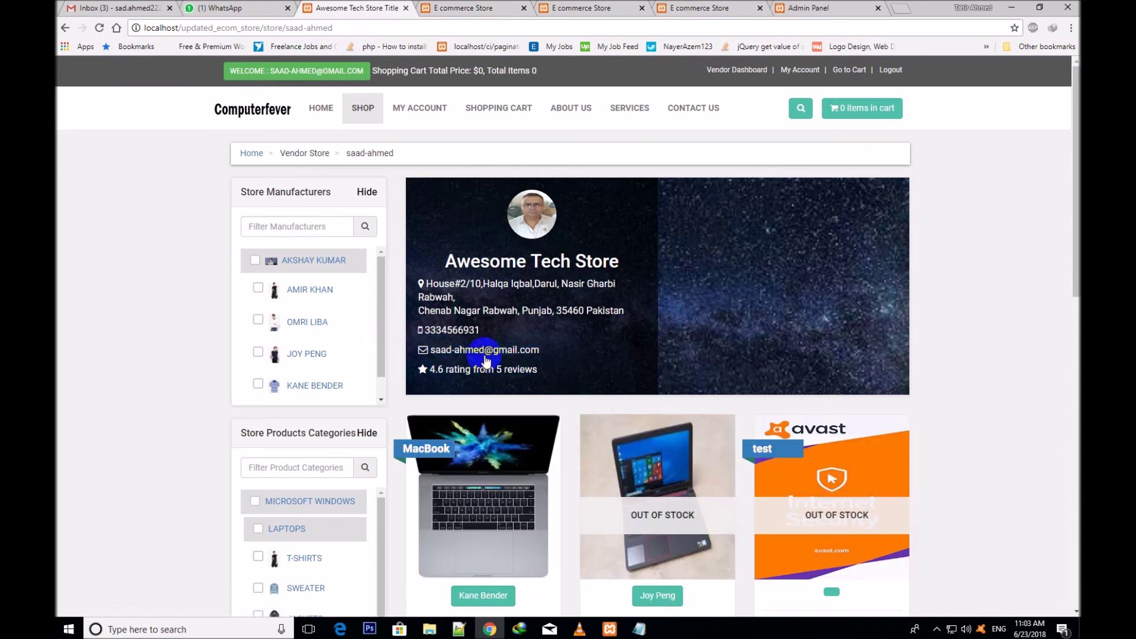
{"action": "left_click_drag", "start_coordinate": [420, 349], "coordinate": [570, 350]}
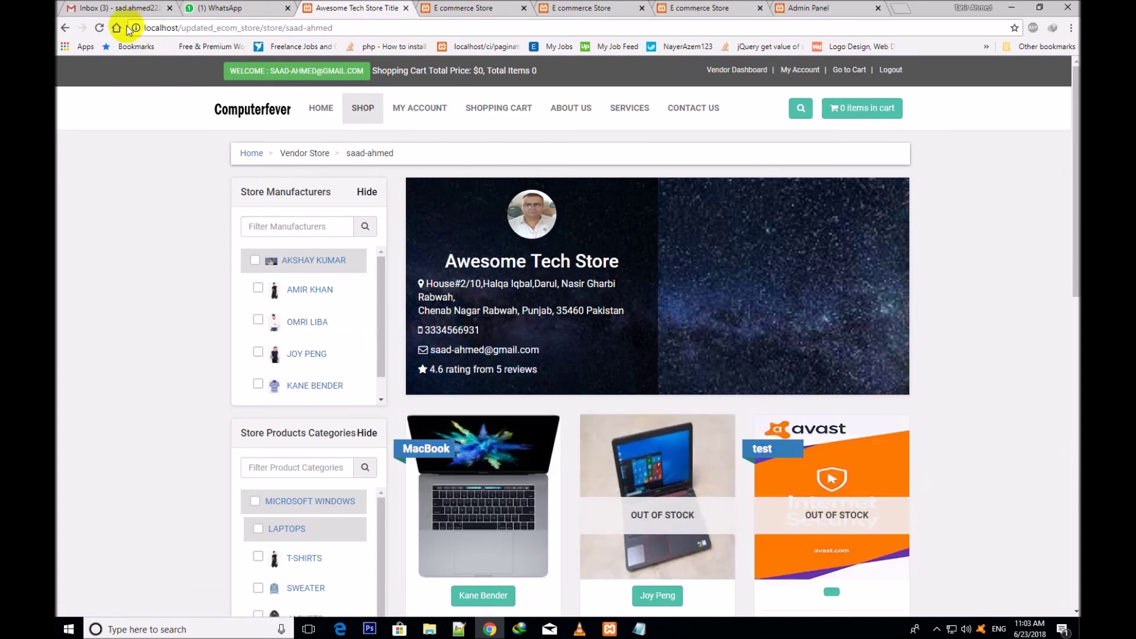
{"action": "left_click", "coordinate": [97, 30]}
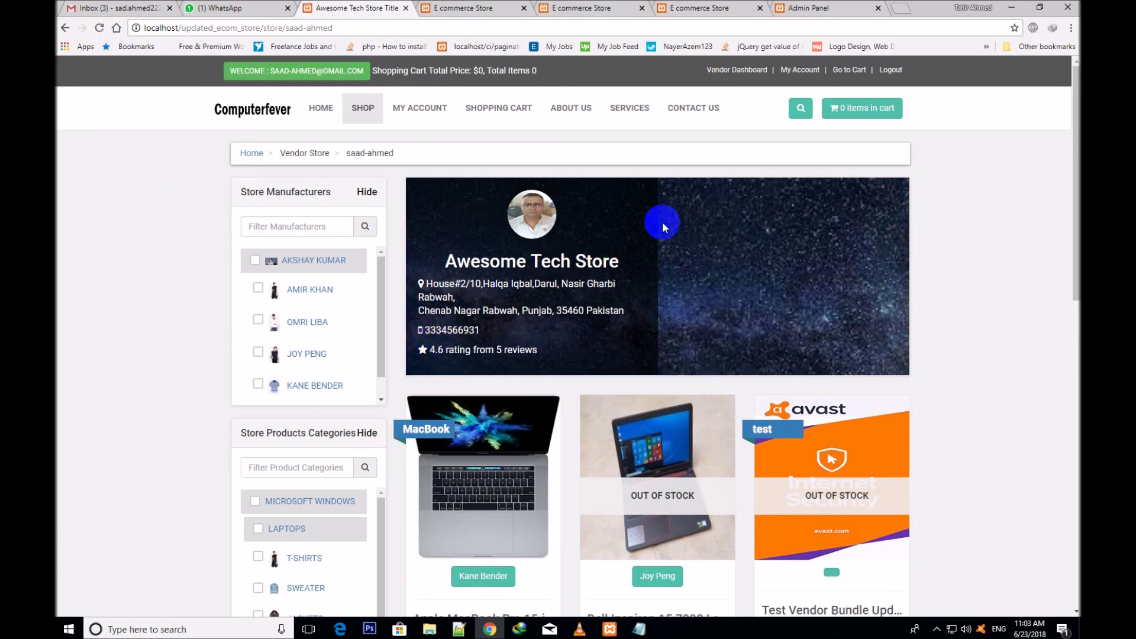
{"action": "left_click", "coordinate": [721, 4]}
{"action": "left_click_drag", "start_coordinate": [1070, 149], "coordinate": [1070, 337]}
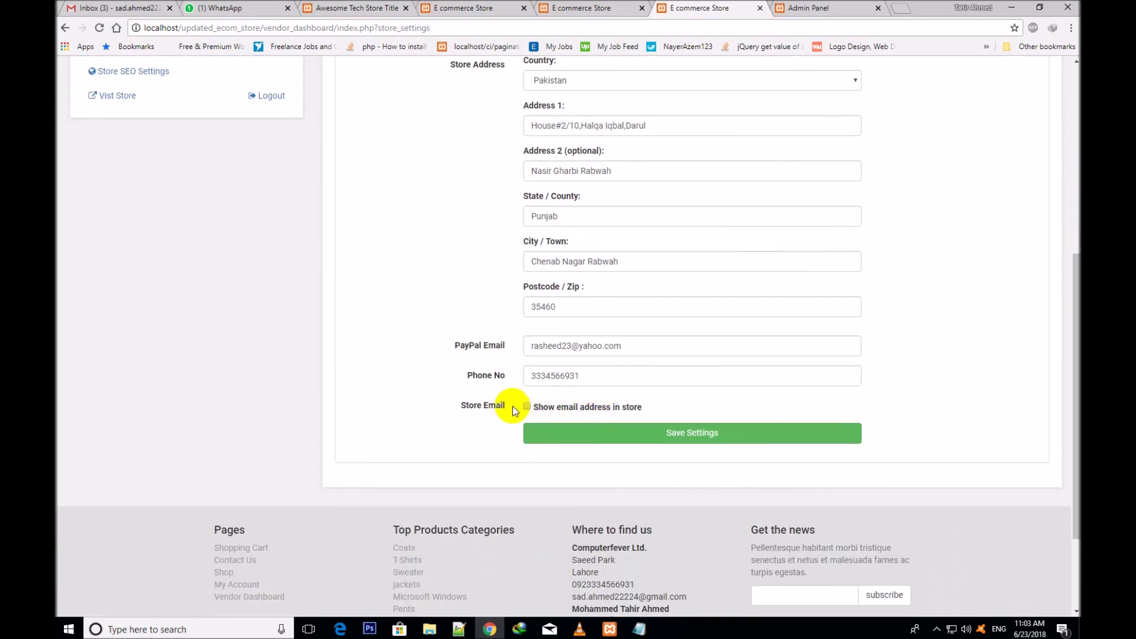
Re-check 'Show email address in store', save the settings and dismiss the confirmation
{"action": "triple_click", "coordinate": [483, 405]}
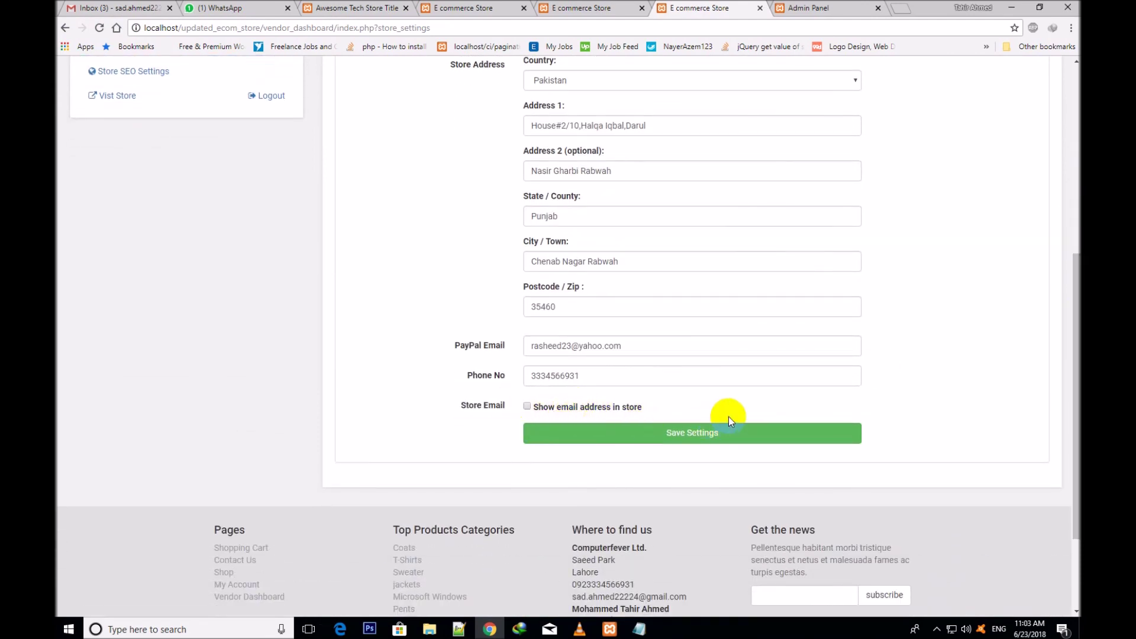
{"action": "left_click", "coordinate": [526, 407]}
{"action": "left_click", "coordinate": [666, 432]}
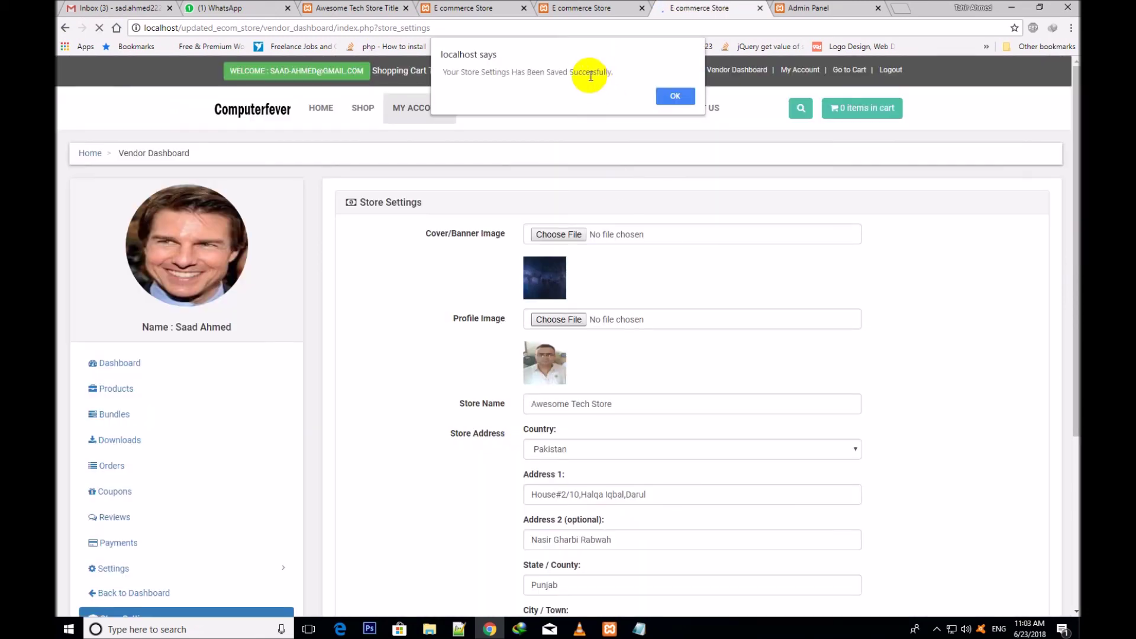
{"action": "triple_click", "coordinate": [590, 76]}
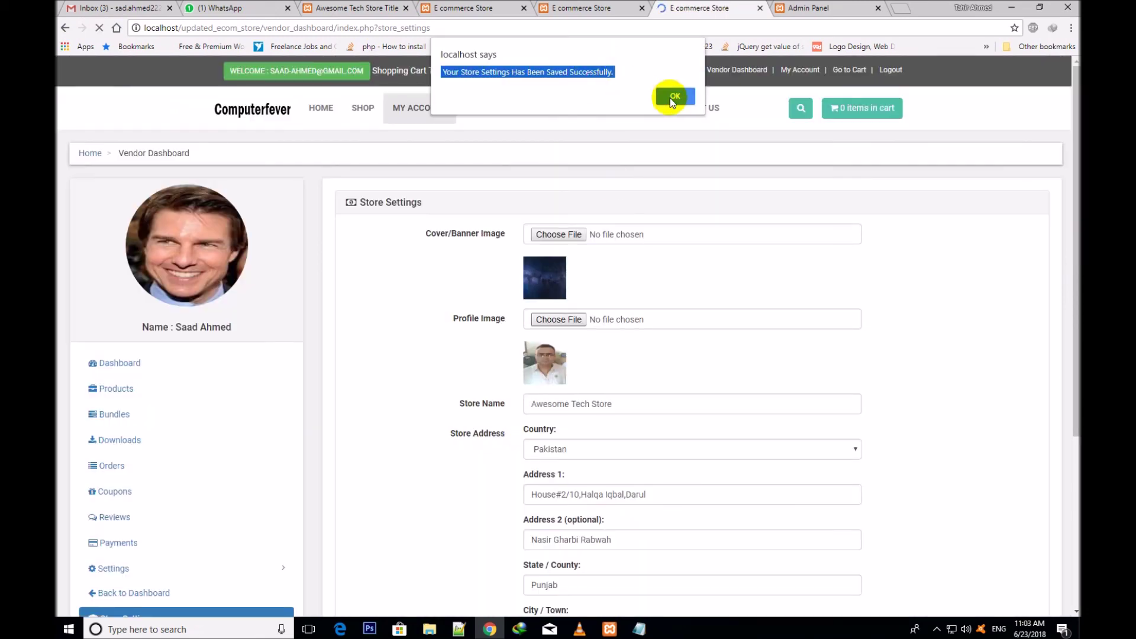
{"action": "left_click", "coordinate": [676, 96]}
Reload the Awesome Tech Store page and confirm the email line is back
{"action": "left_click", "coordinate": [373, 6]}
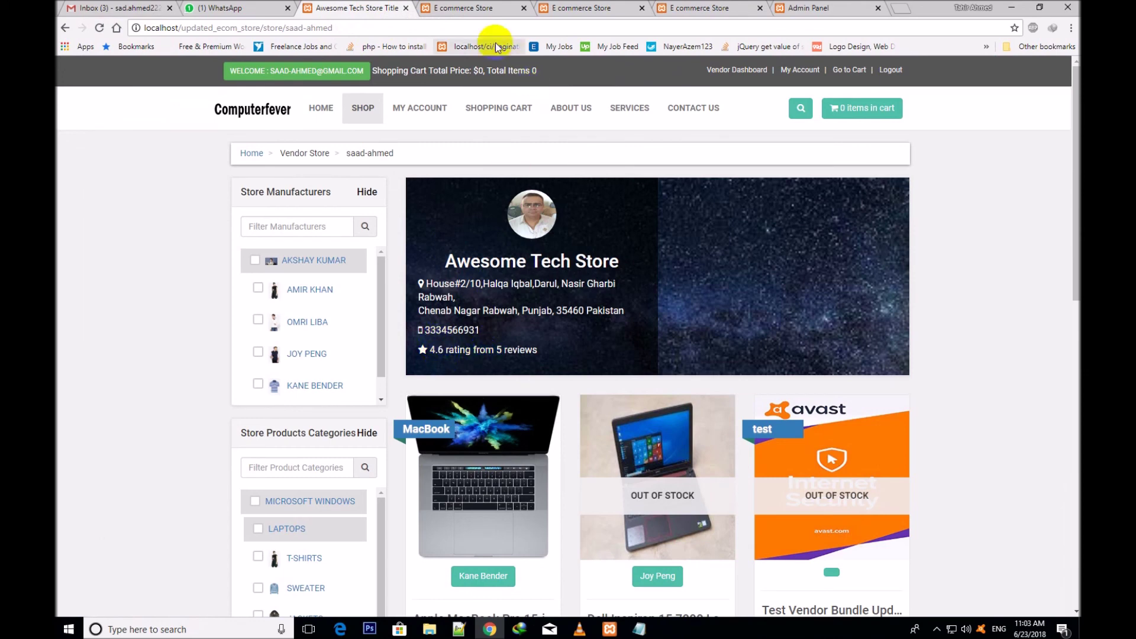
{"action": "left_click", "coordinate": [502, 25]}
{"action": "left_click", "coordinate": [503, 24]}
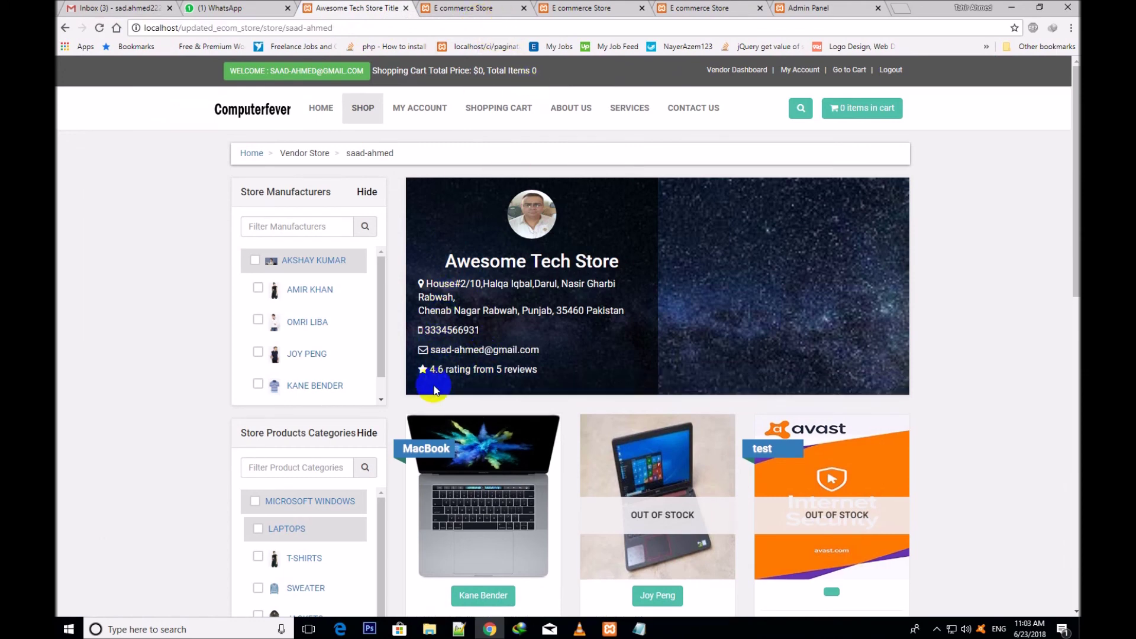
{"action": "left_click_drag", "start_coordinate": [515, 354], "coordinate": [542, 351]}
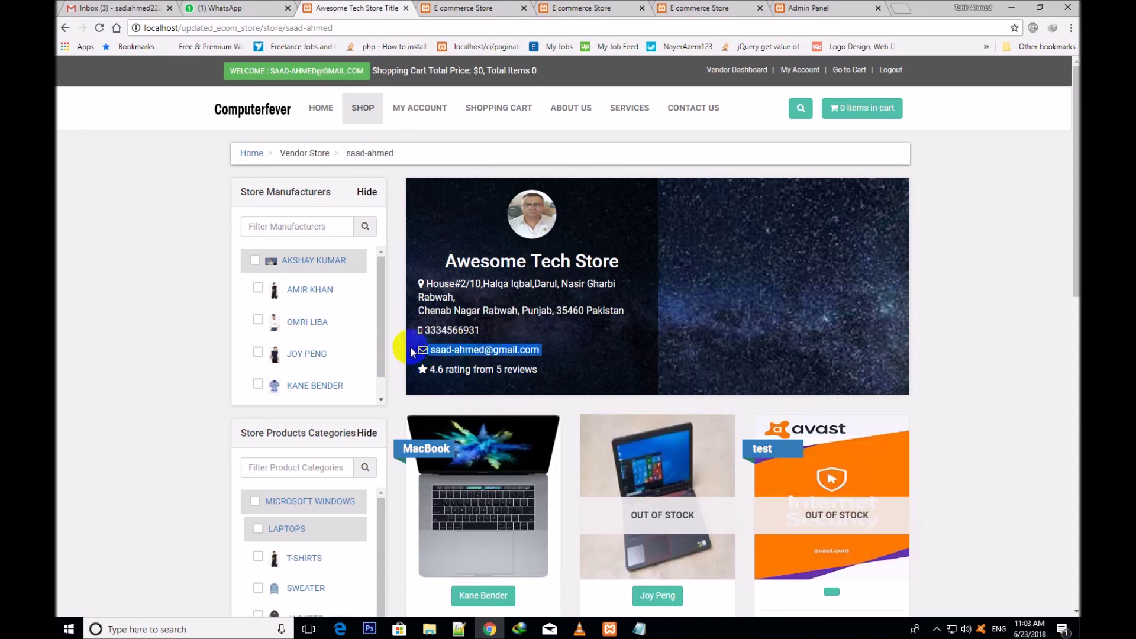
{"action": "left_click", "coordinate": [588, 349]}
Return to Store Settings and expand the Shipping Settings options
{"action": "left_click", "coordinate": [609, 6]}
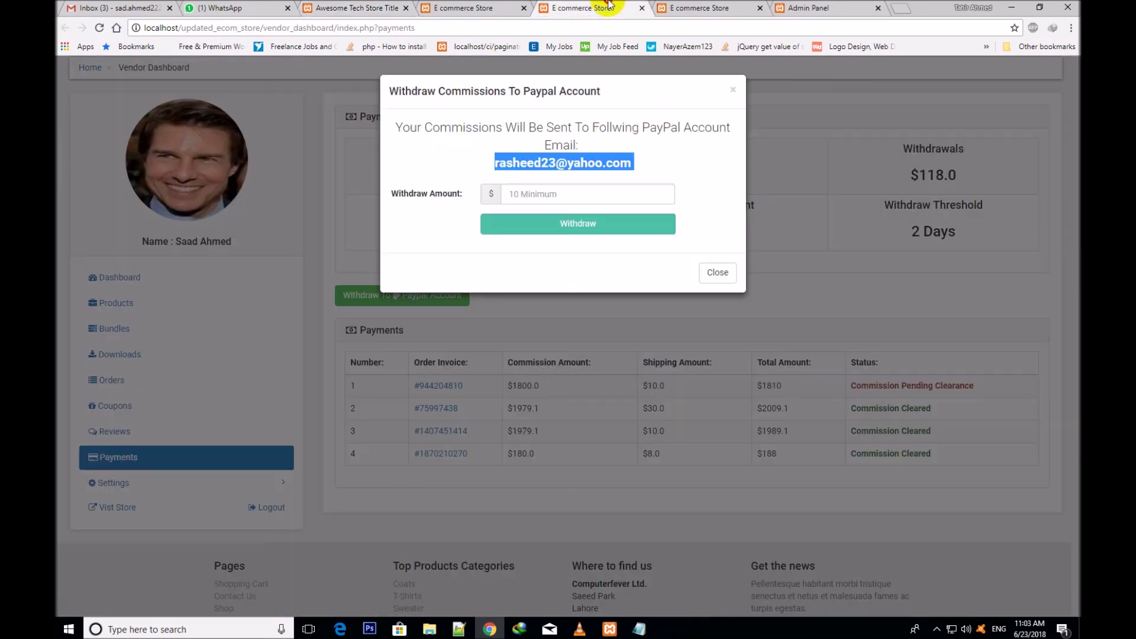
{"action": "left_click", "coordinate": [685, 7]}
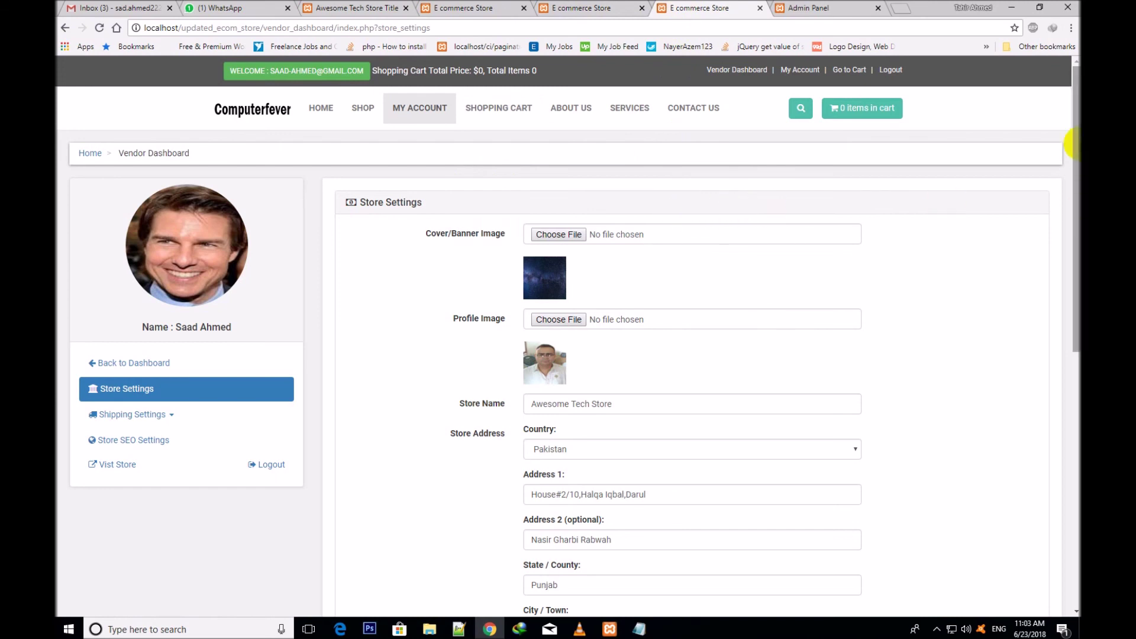
{"action": "scroll", "coordinate": [1034, 224], "scroll_direction": "down", "scroll_amount": 3}
{"action": "scroll", "coordinate": [487, 322], "scroll_direction": "up", "scroll_amount": 1}
{"action": "left_click", "coordinate": [180, 299]}
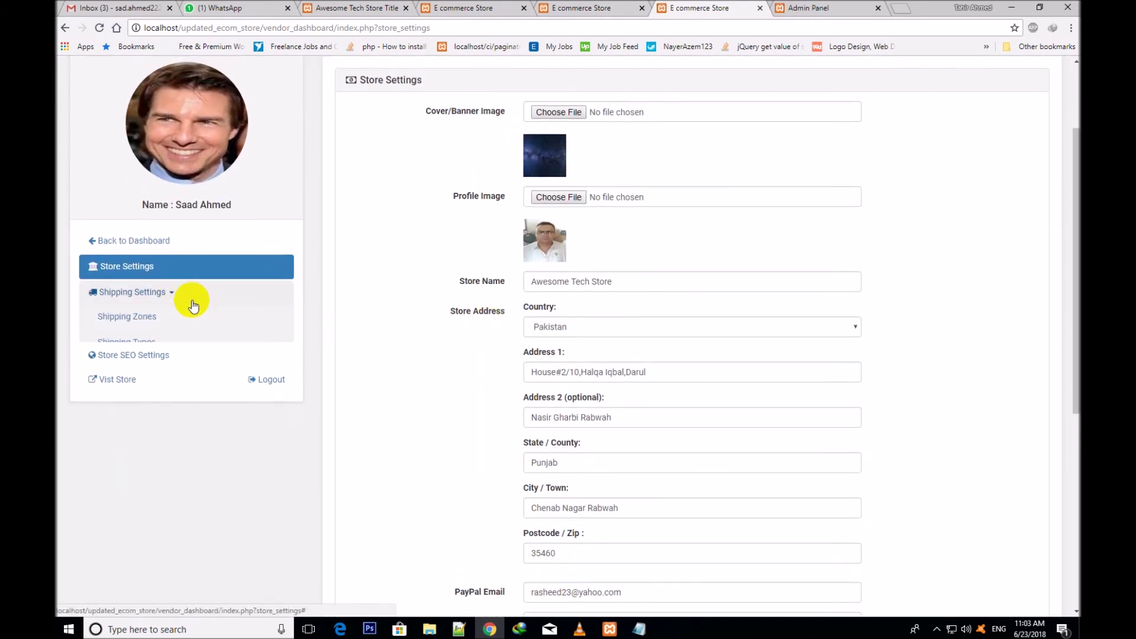